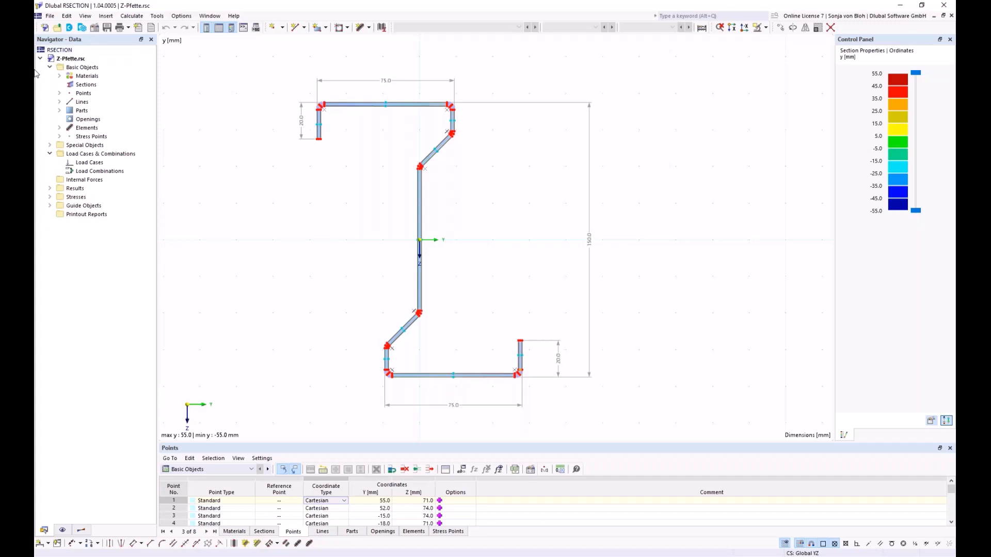
# List the section's points and view the definition of point 1 without changing it.
pyautogui.click(59, 94)
pyautogui.doubleClick(103, 101)
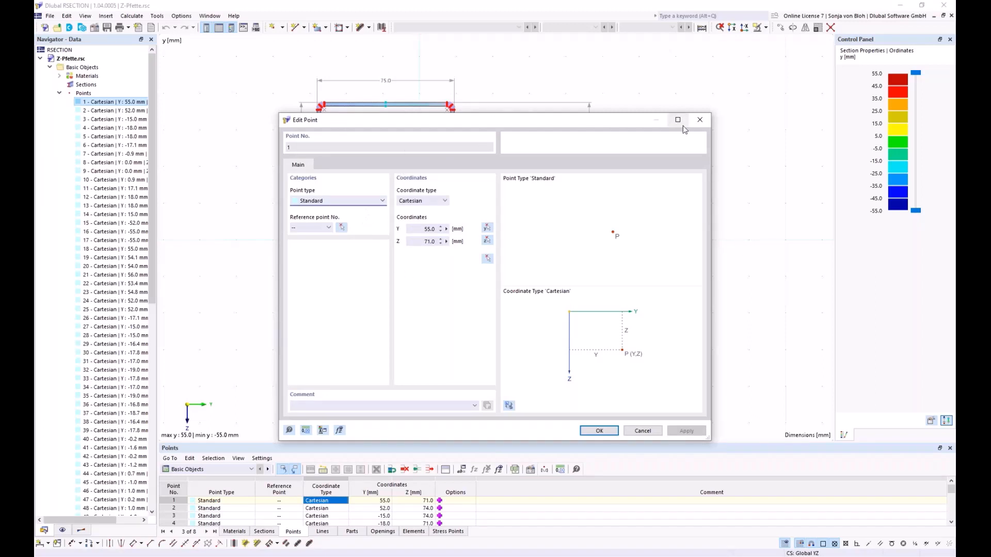
pyautogui.click(700, 119)
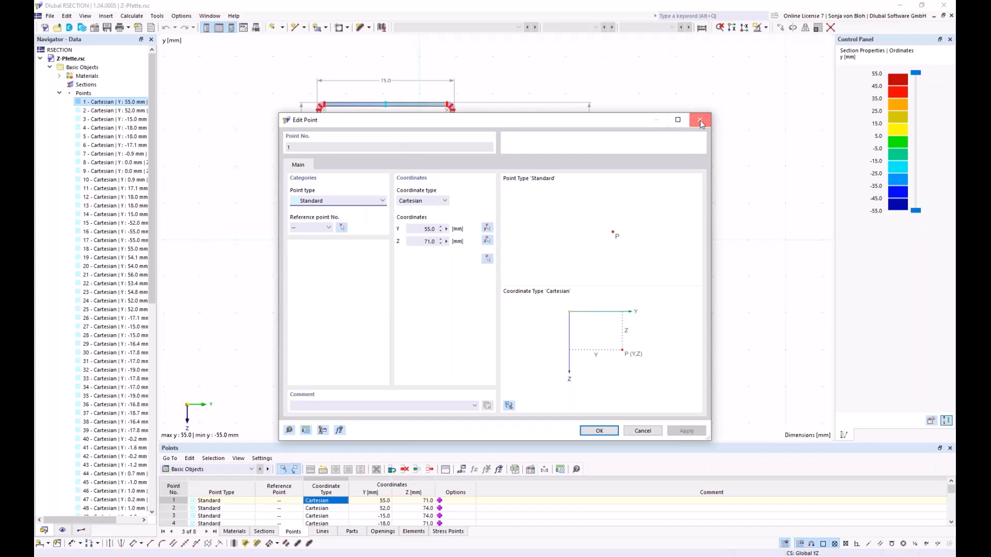
pyautogui.click(60, 94)
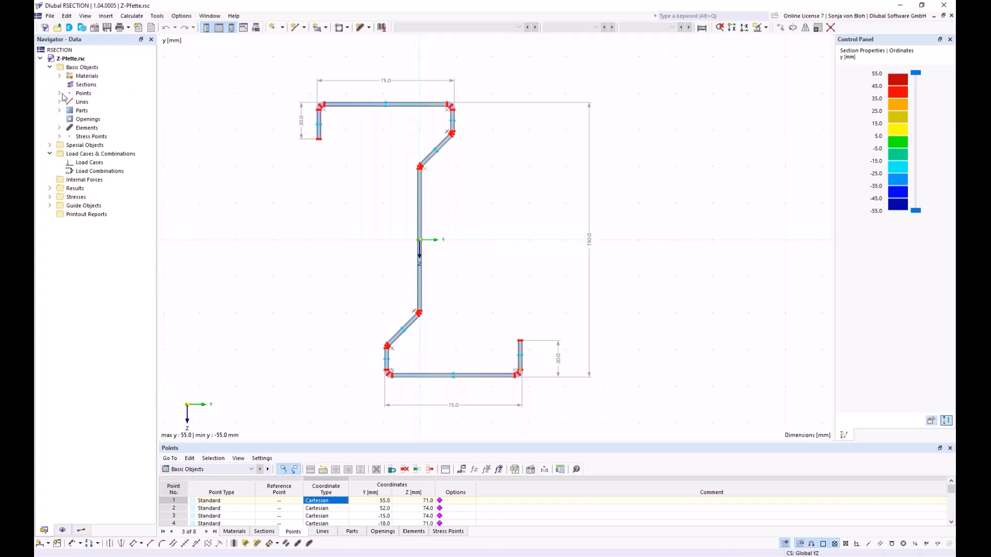
# Show the point list and look at the available options for creating a new point.
pyautogui.click(60, 94)
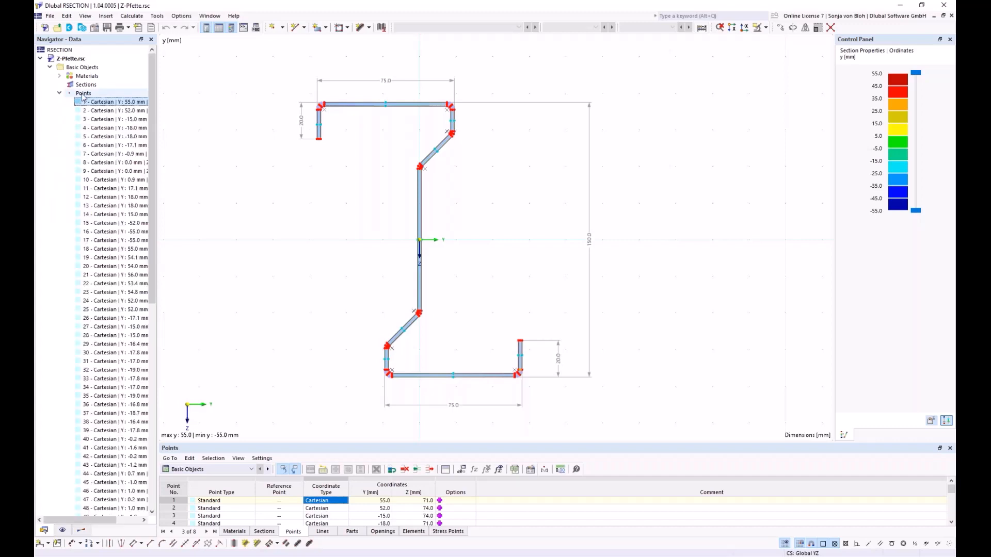
pyautogui.rightClick(82, 94)
pyautogui.moveTo(119, 112)
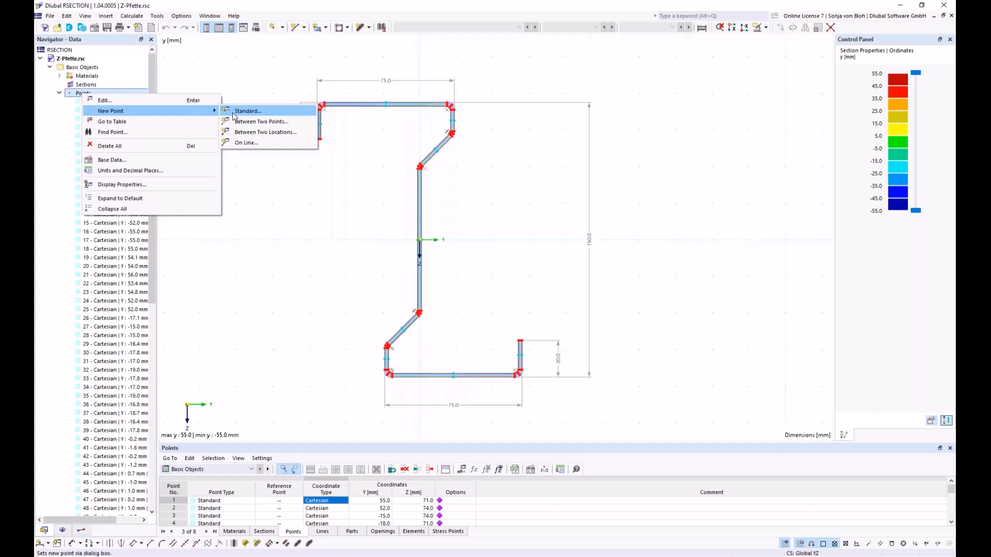
# Hide the model's points in the display and show them again.
pyautogui.click(61, 530)
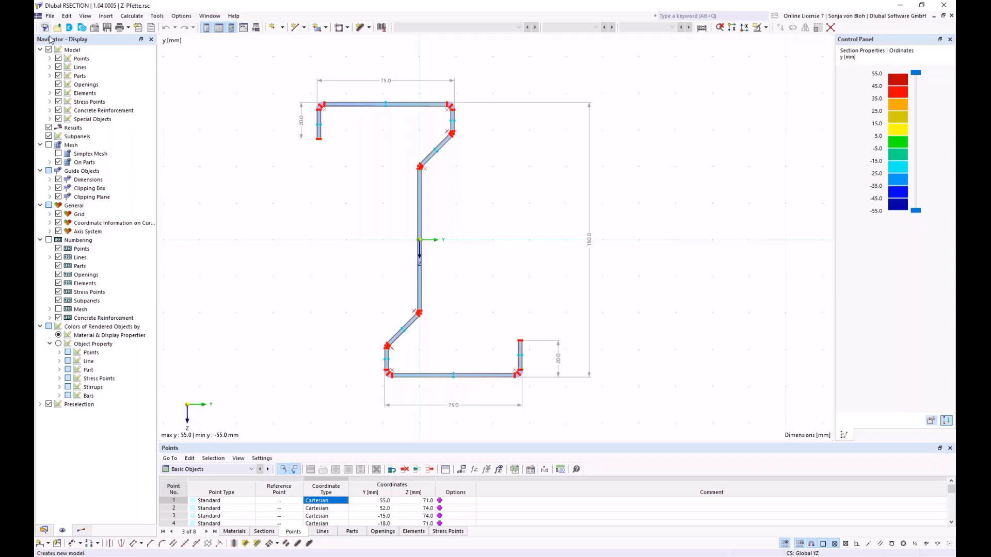
pyautogui.click(58, 59)
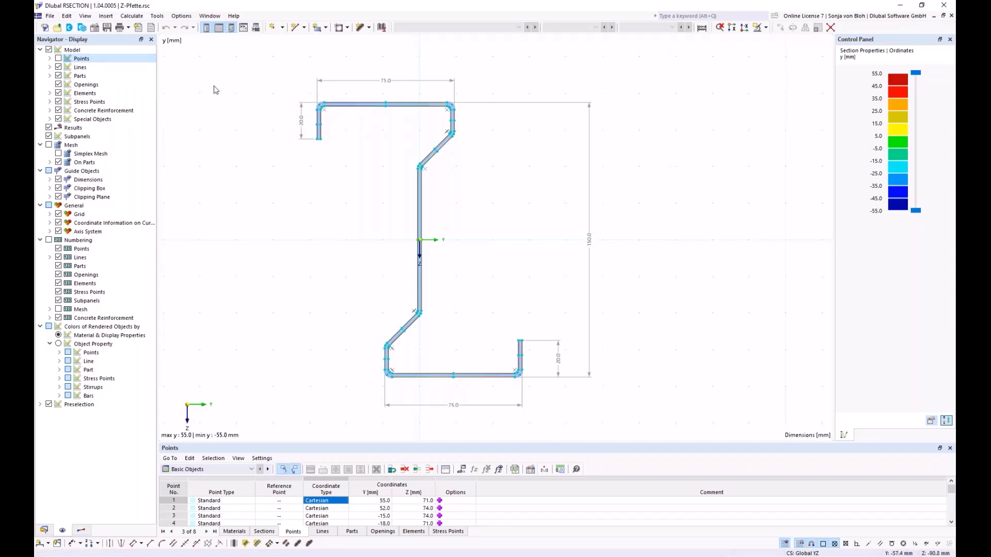
pyautogui.click(58, 59)
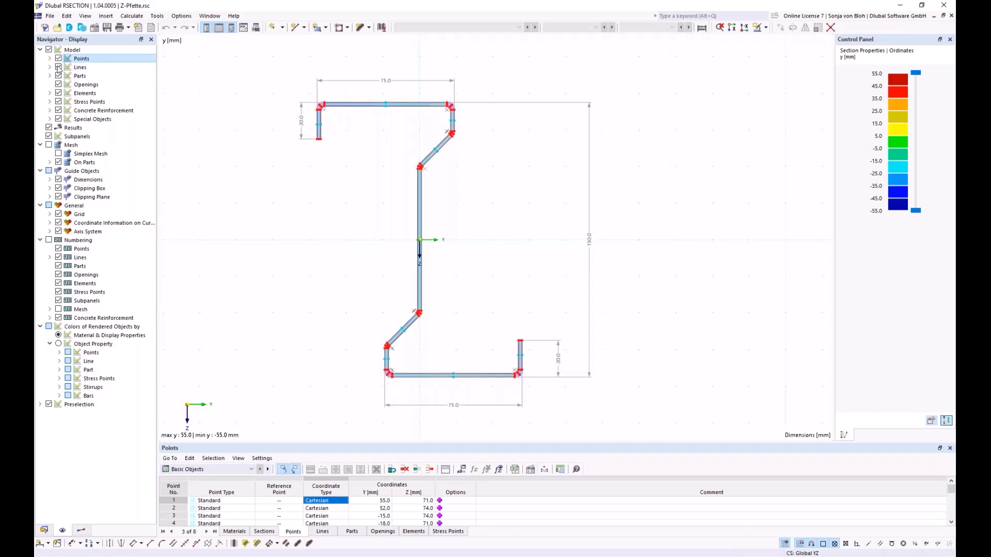
# Switch the displayed section results to Thin-Walled Analysis.
pyautogui.click(85, 530)
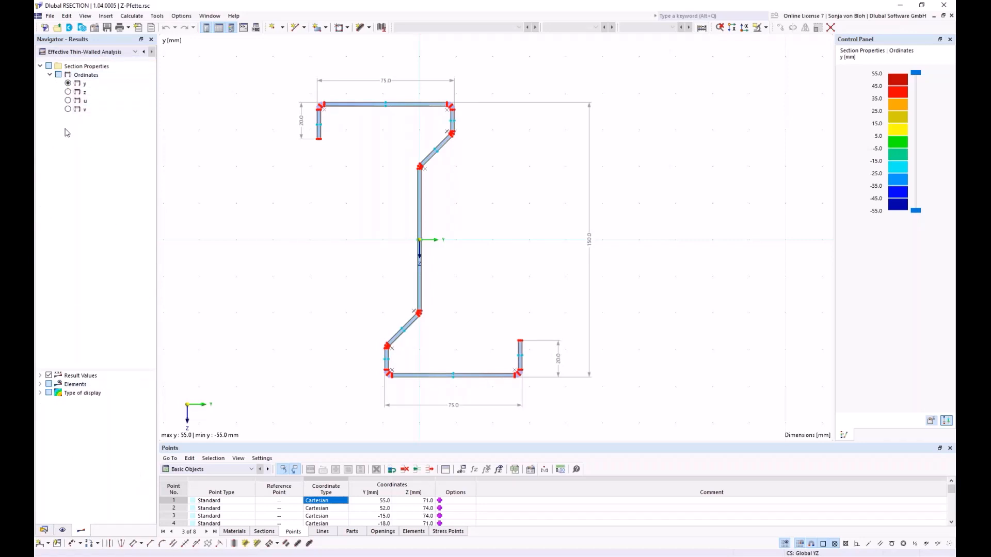
pyautogui.click(92, 51)
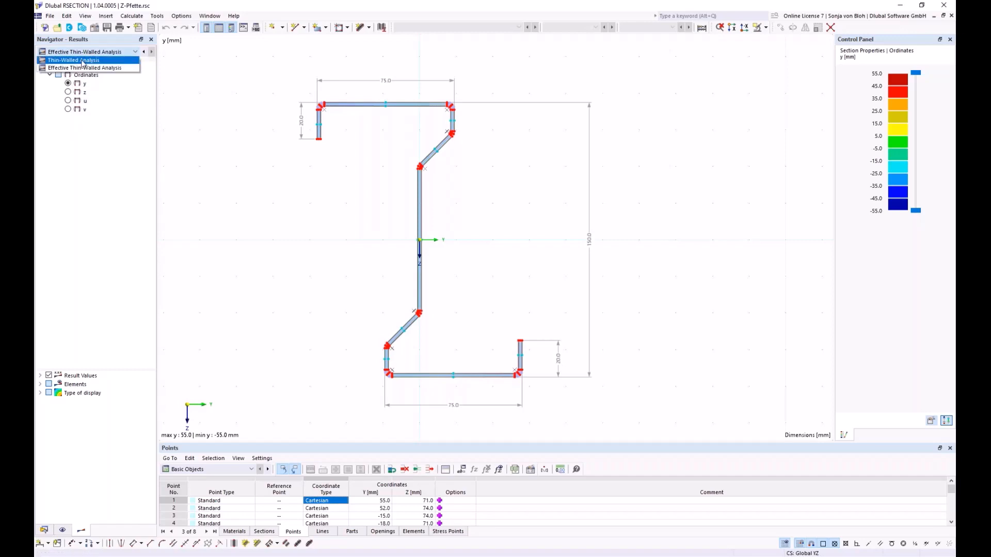
pyautogui.click(83, 61)
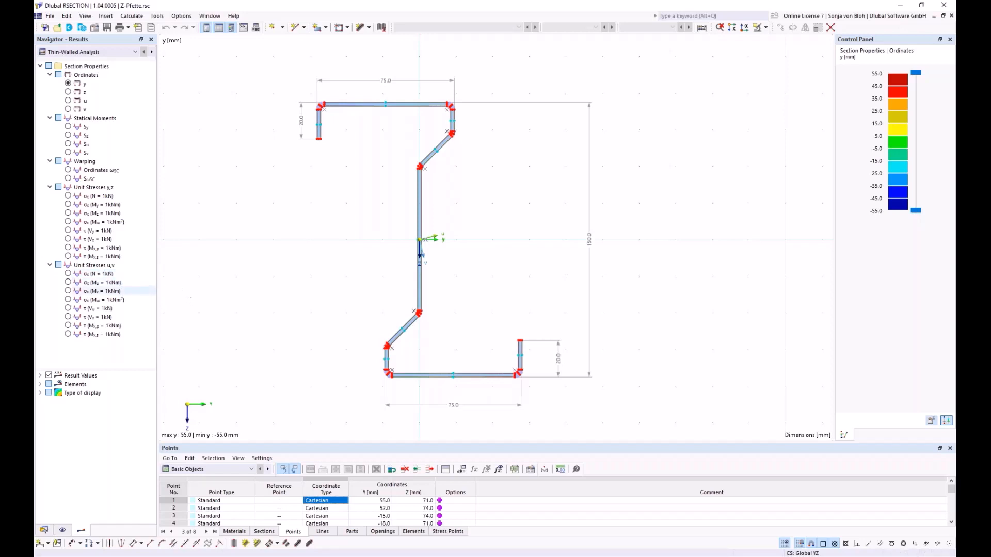
pyautogui.moveTo(321, 248)
pyautogui.mouseDown(button='middle')
pyautogui.moveTo(430, 248)
pyautogui.moveTo(212, 248)
pyautogui.moveTo(303, 228)
pyautogui.mouseUp(button='middle')
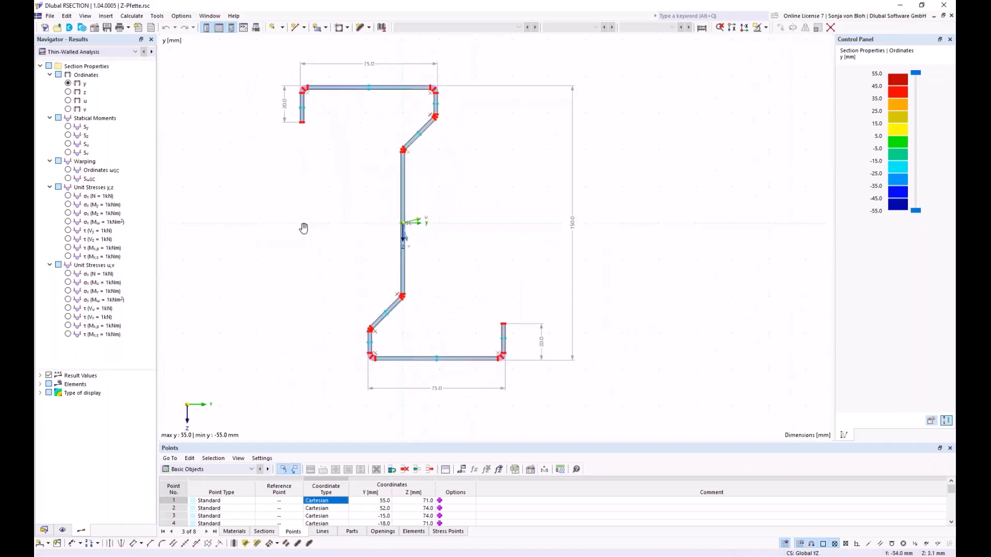
pyautogui.scroll(-4, 303, 228)
pyautogui.scroll(4, 304, 228)
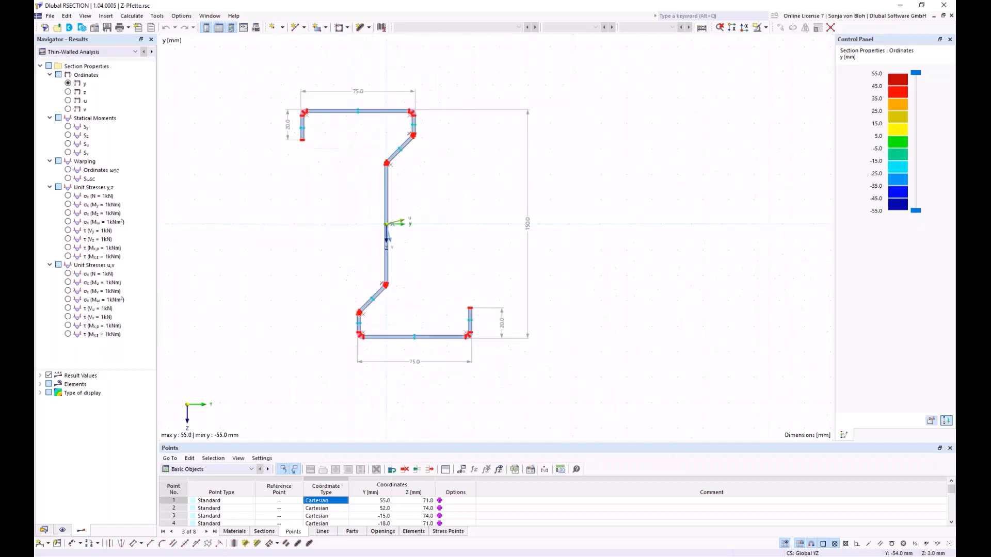
pyautogui.scroll(-3, 404, 236)
pyautogui.scroll(3, 404, 237)
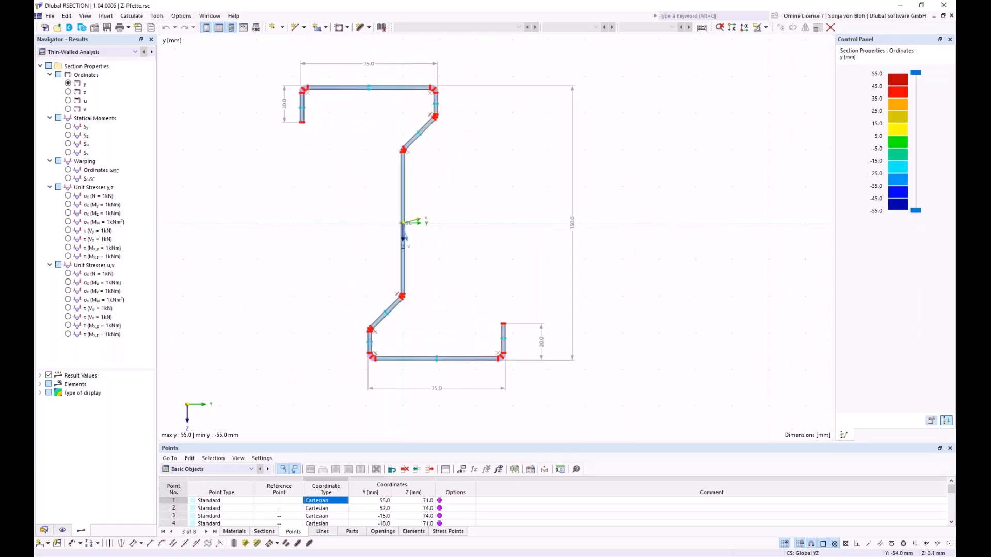
pyautogui.rightClick(296, 215)
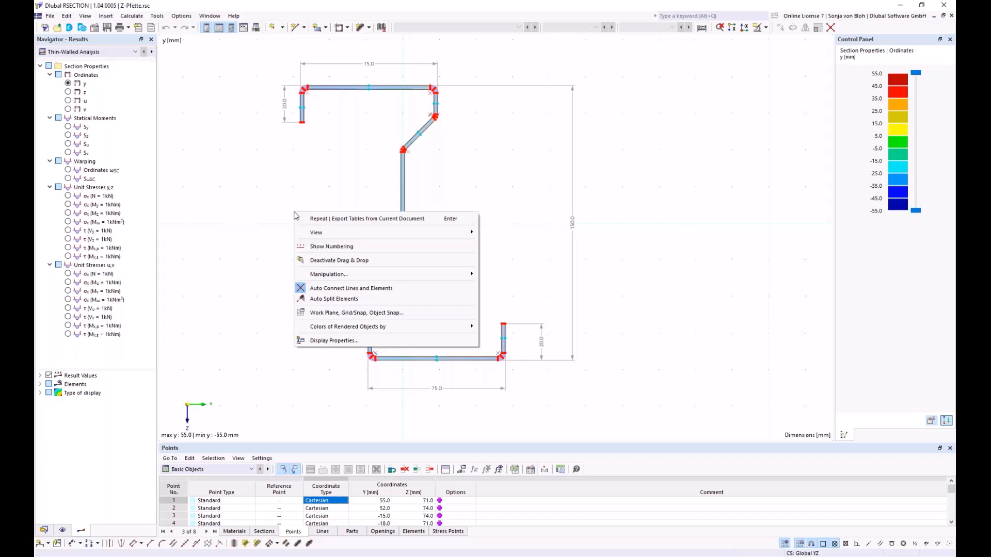
pyautogui.click(271, 169)
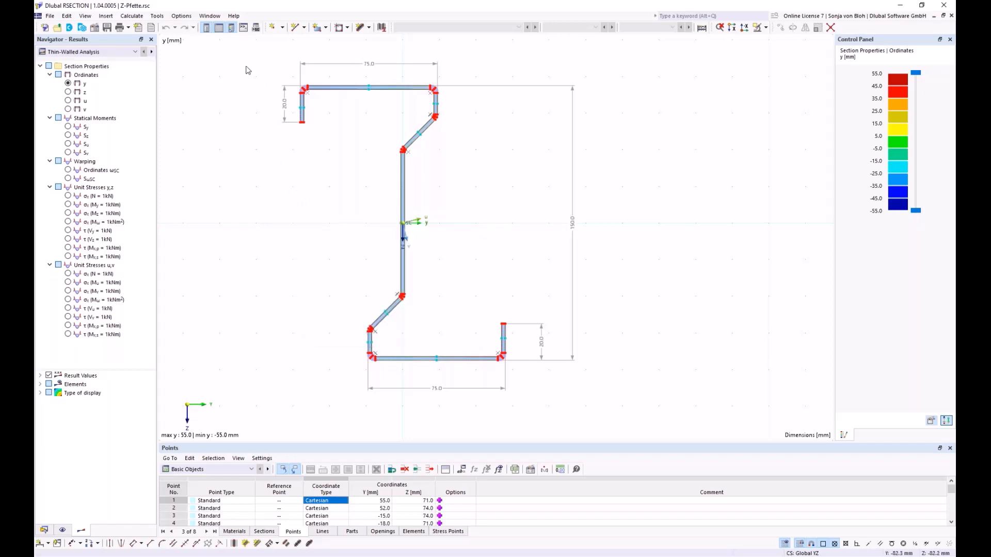
# Select only the objects fully enclosed by a window around the section's upper-left lip, and clear the selection.
pyautogui.moveTo(246, 60); pyautogui.dragTo(337, 149)
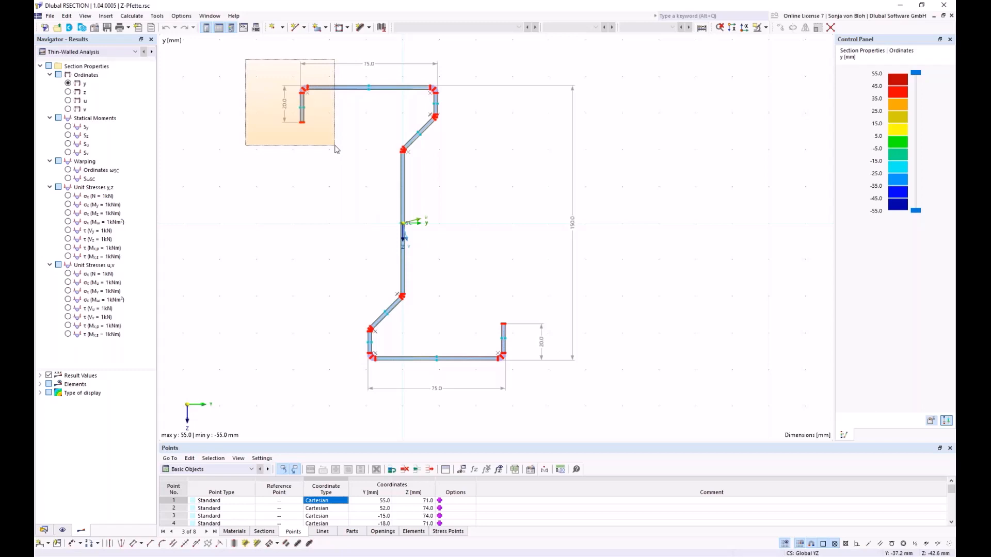
pyautogui.moveTo(337, 150); pyautogui.dragTo(336, 149)
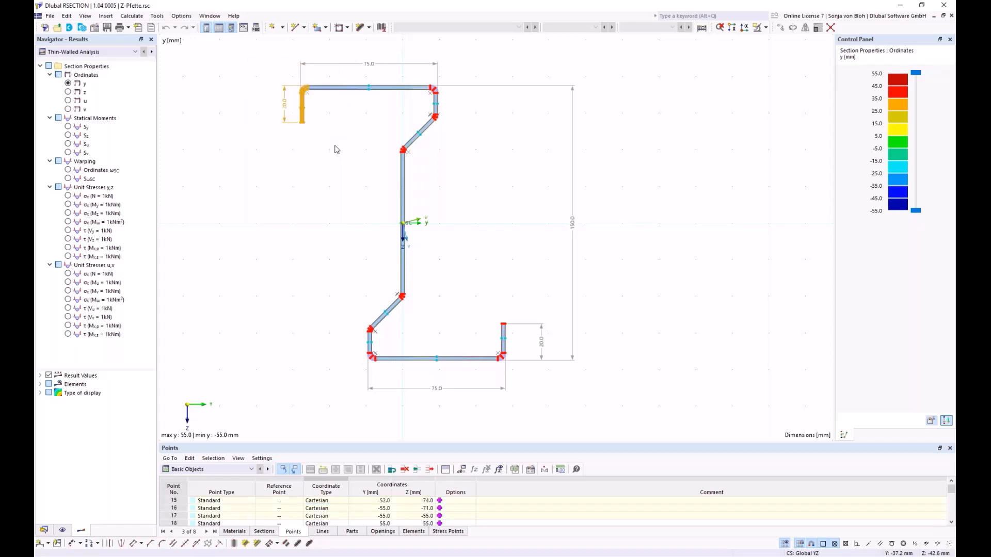
pyautogui.press('Escape')
# Select everything touched by a crossing window around the section's upper-left lip, and clear the selection.
pyautogui.moveTo(333, 149); pyautogui.dragTo(256, 76)
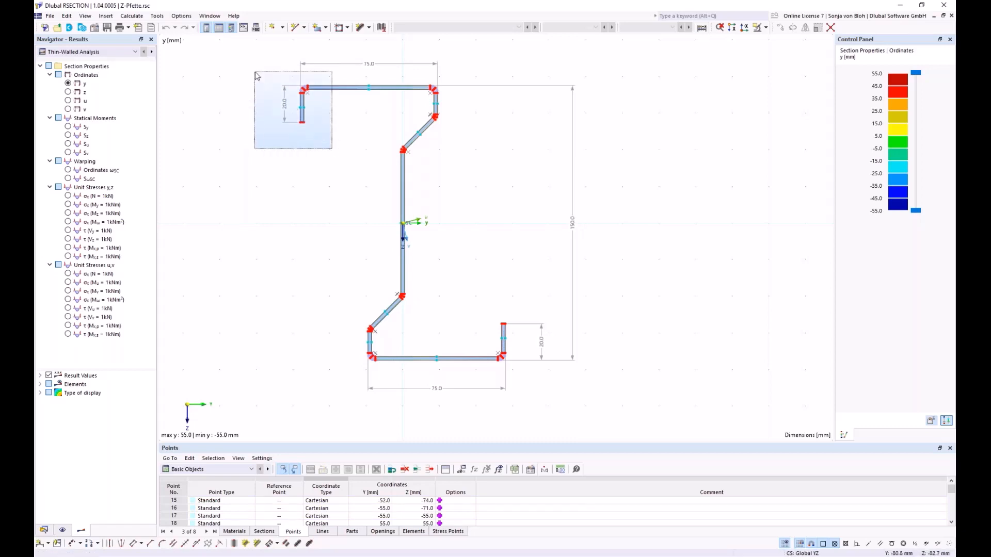
pyautogui.moveTo(256, 76); pyautogui.dragTo(256, 75)
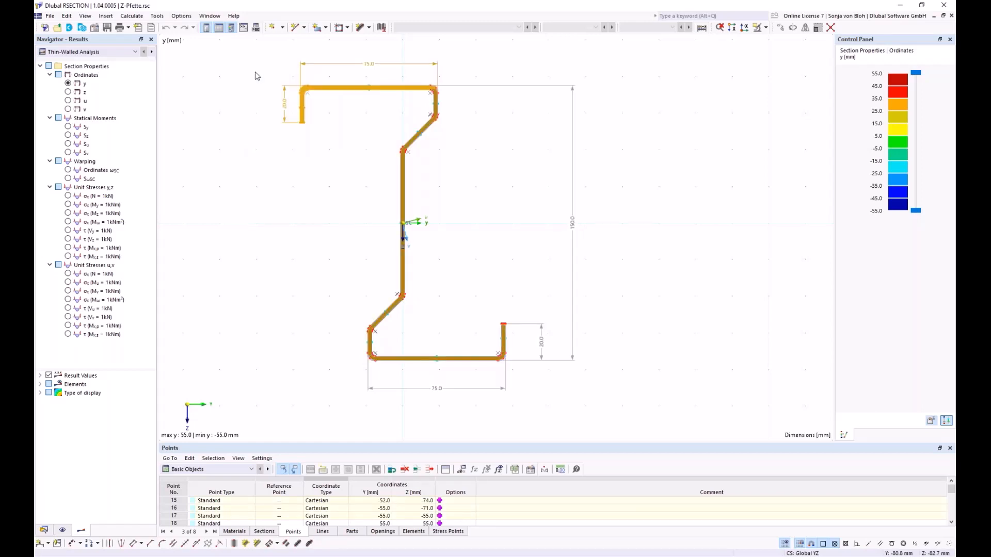
pyautogui.click(277, 139)
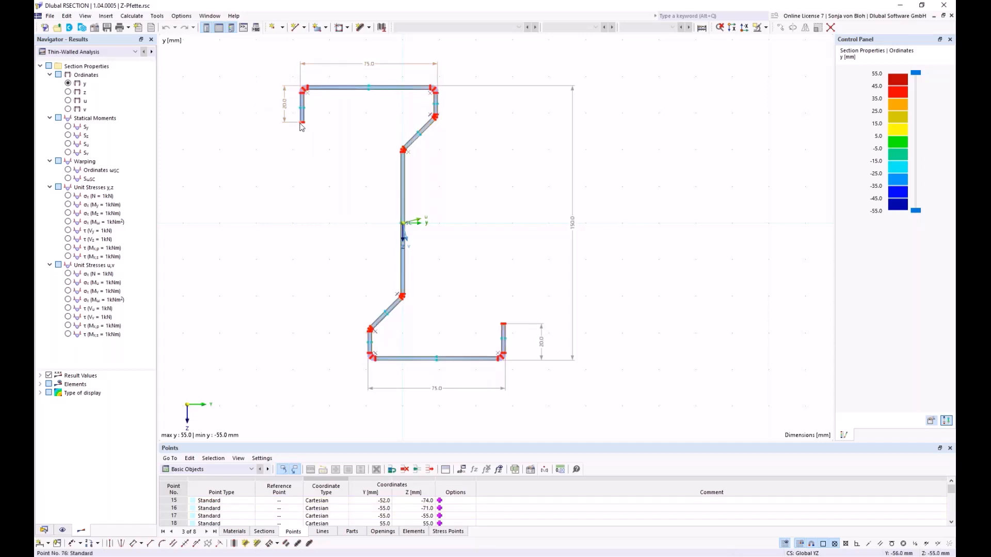
# Select the point at the free end of the upper-left lip to locate its row in the points table.
pyautogui.click(301, 123)
pyautogui.scroll(5, 289, 123)
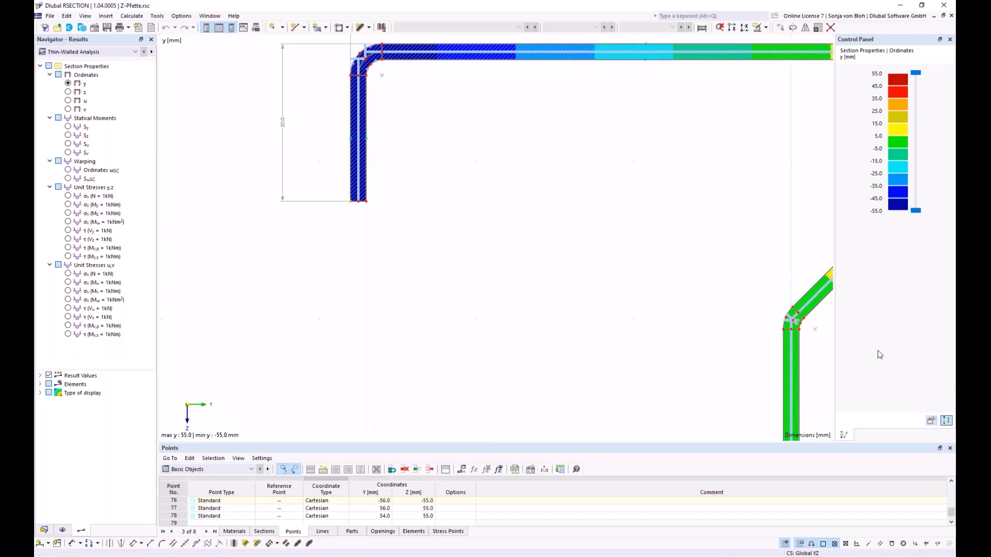
pyautogui.hotkey('alt', 'Tab')
# Start a new model named Example 1 with Thin-Walled Analysis as the analysis method.
pyautogui.click(45, 28)
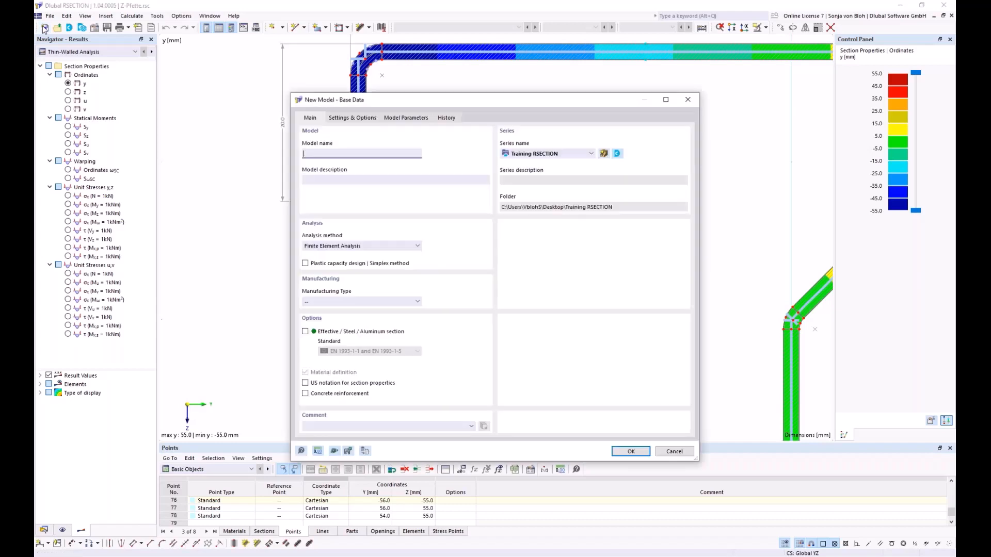
pyautogui.moveTo(371, 101); pyautogui.dragTo(347, 75)
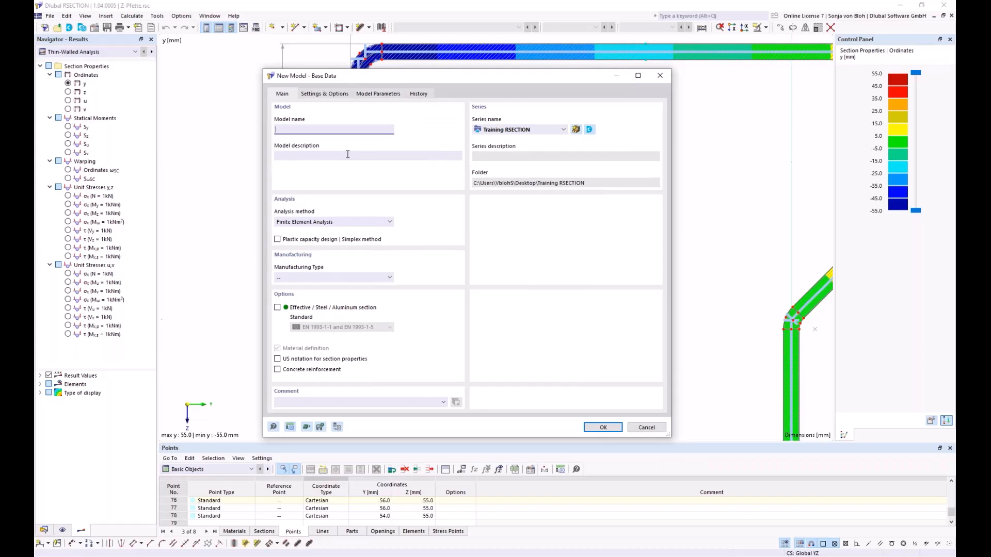
pyautogui.write('Example 1')
pyautogui.click(391, 223)
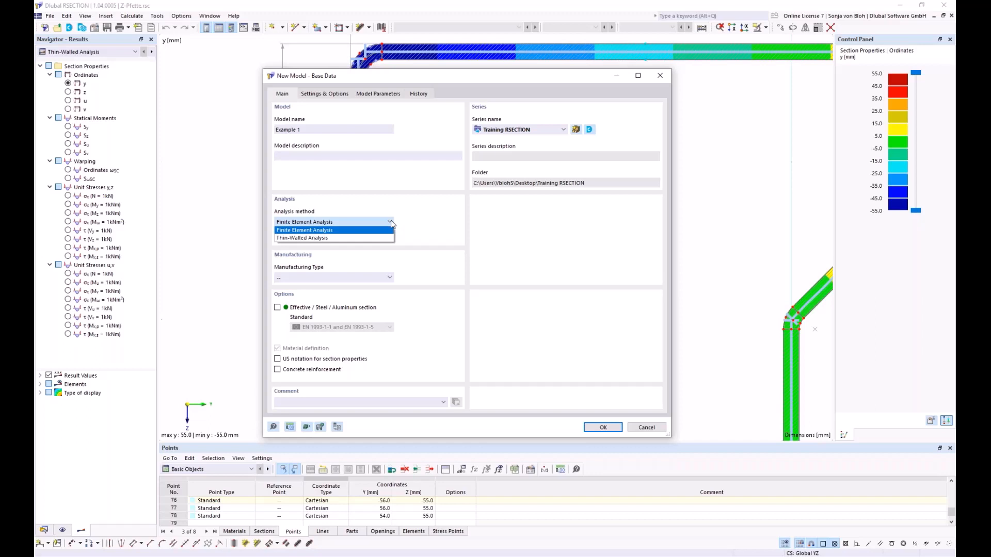
pyautogui.click(314, 238)
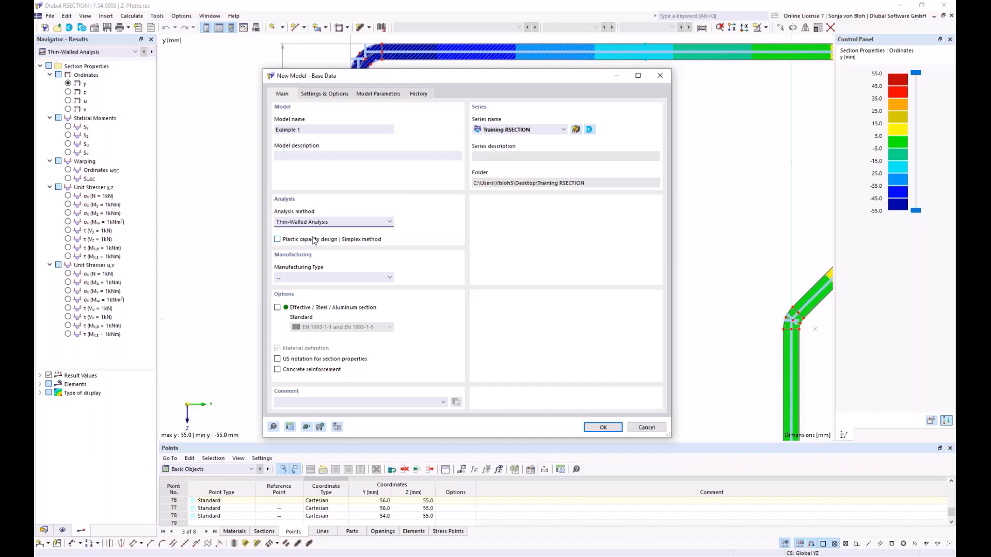
# Enable the effective steel/aluminum section option with standard EN 1993-1-1 and EN 1993-1-5, and create the model.
pyautogui.click(283, 308)
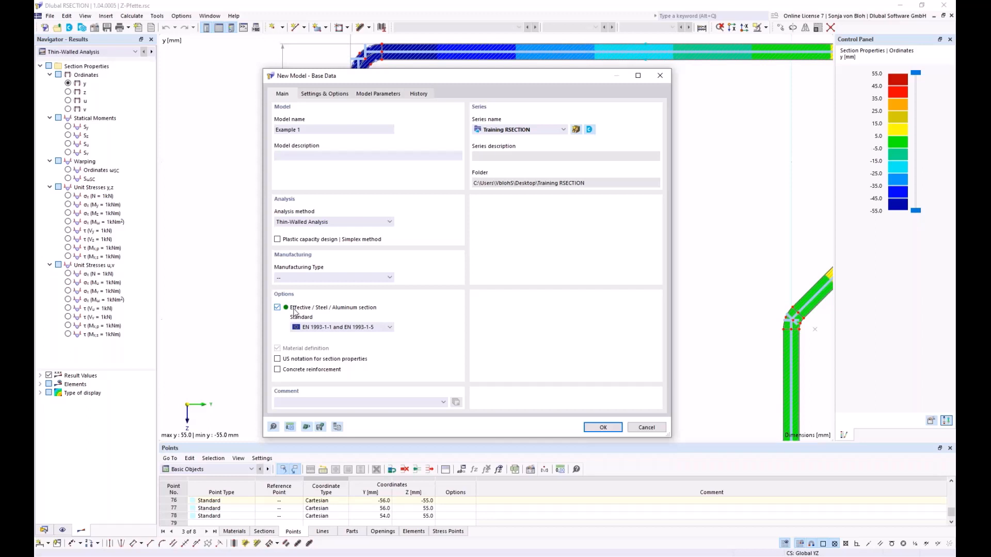
pyautogui.click(390, 328)
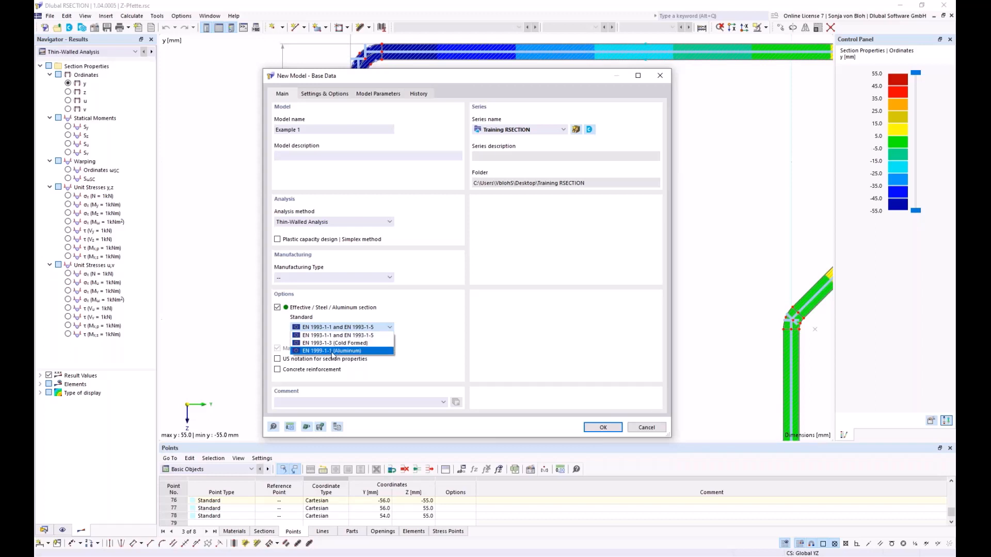
pyautogui.click(336, 336)
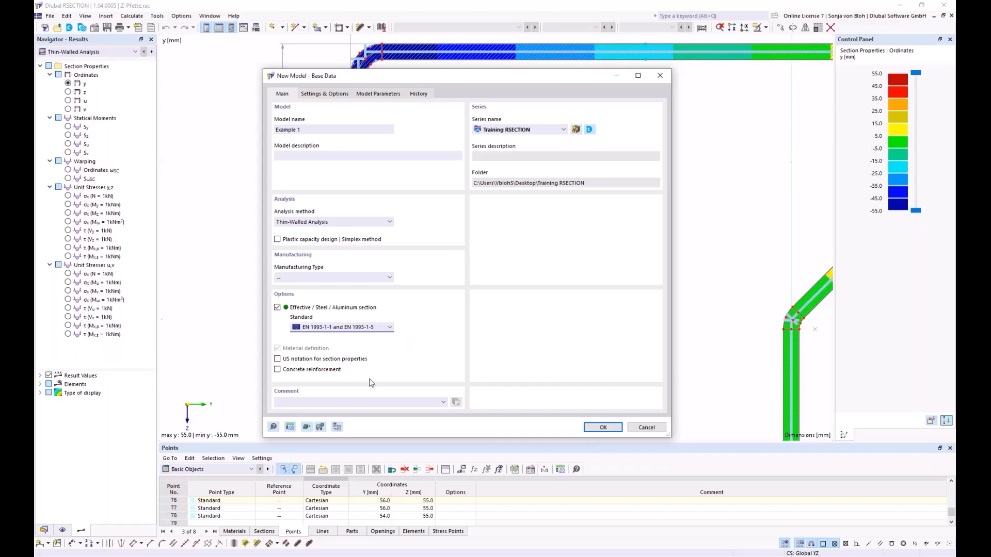
pyautogui.click(604, 428)
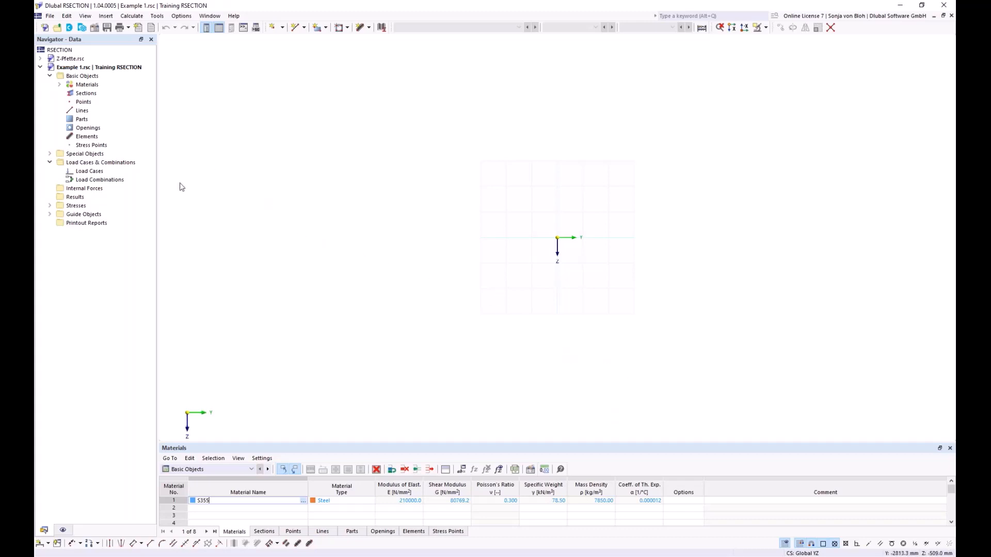
# Open the existing S355 material for editing and search the available material names for S235.
pyautogui.click(59, 85)
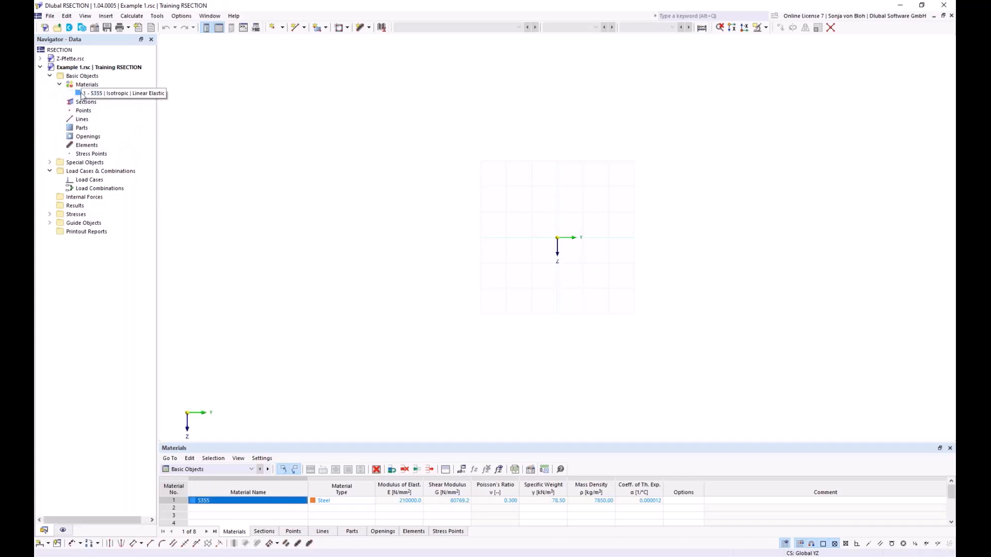
pyautogui.doubleClick(106, 93)
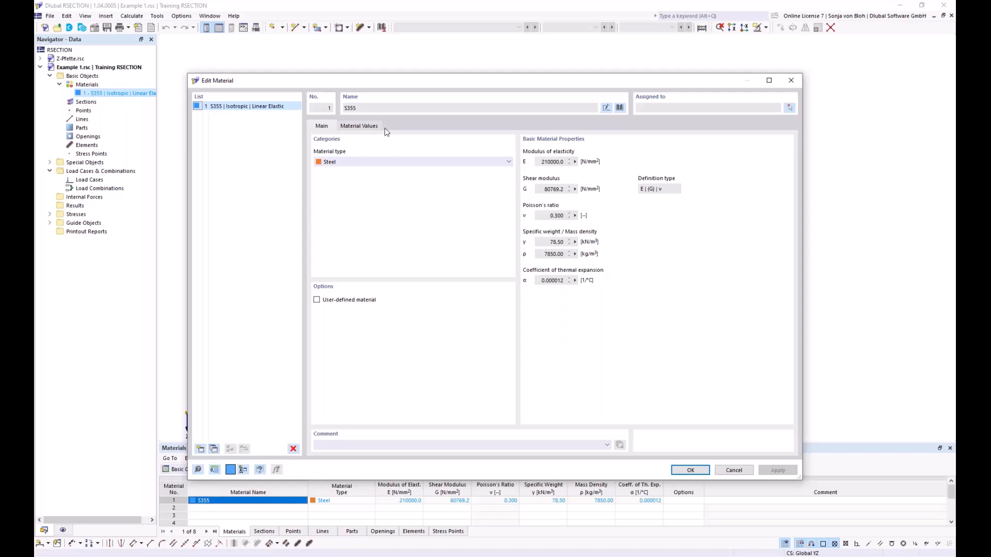
pyautogui.click(606, 108)
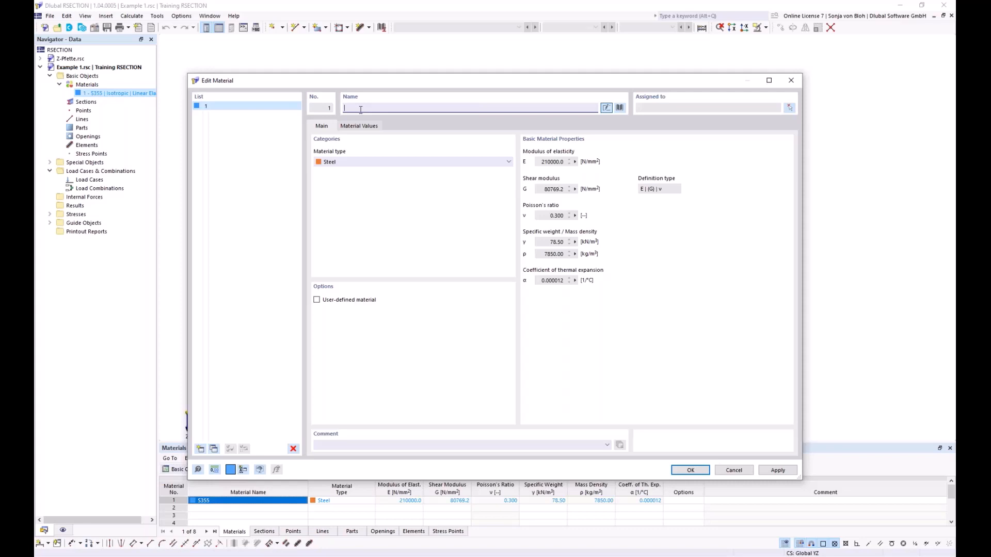
pyautogui.write('S23')
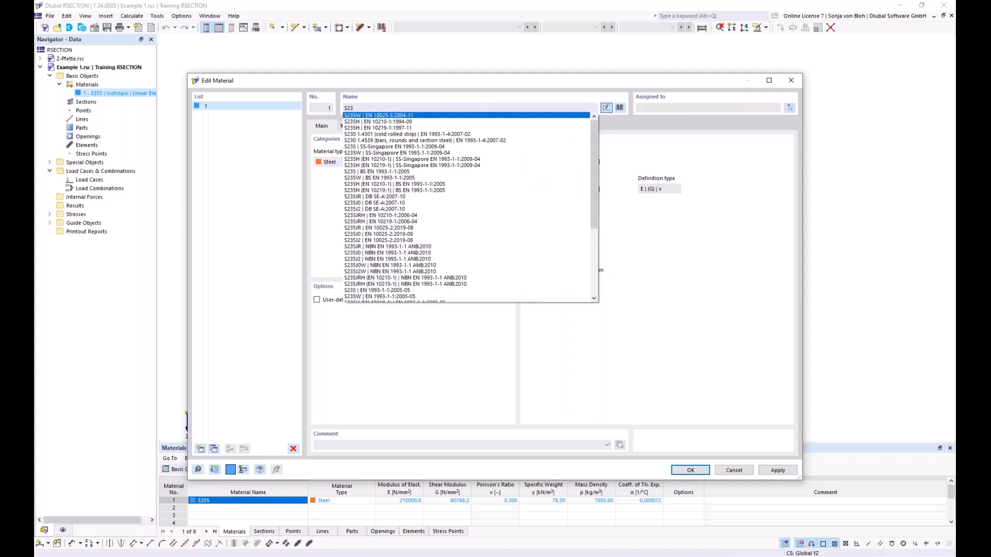
pyautogui.write('5')
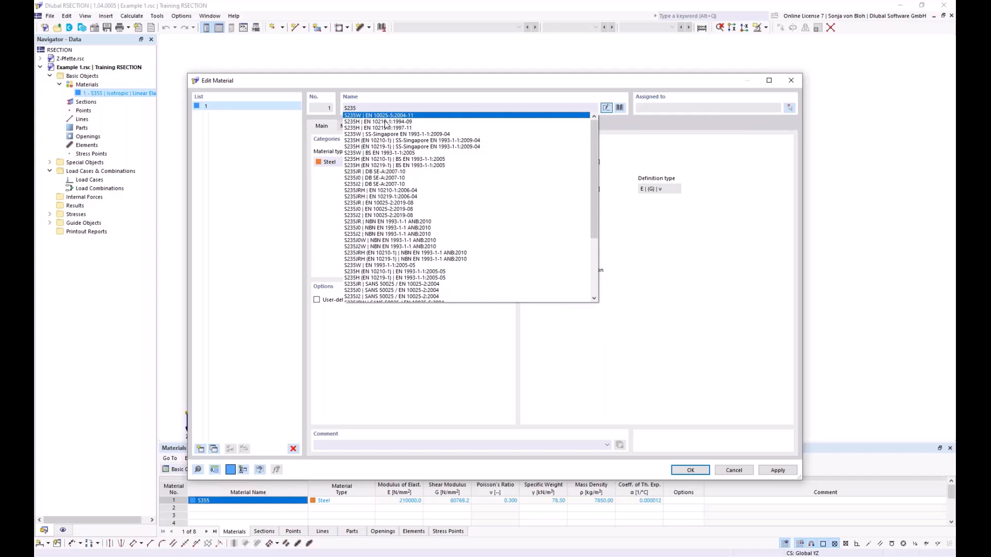
pyautogui.click(396, 84)
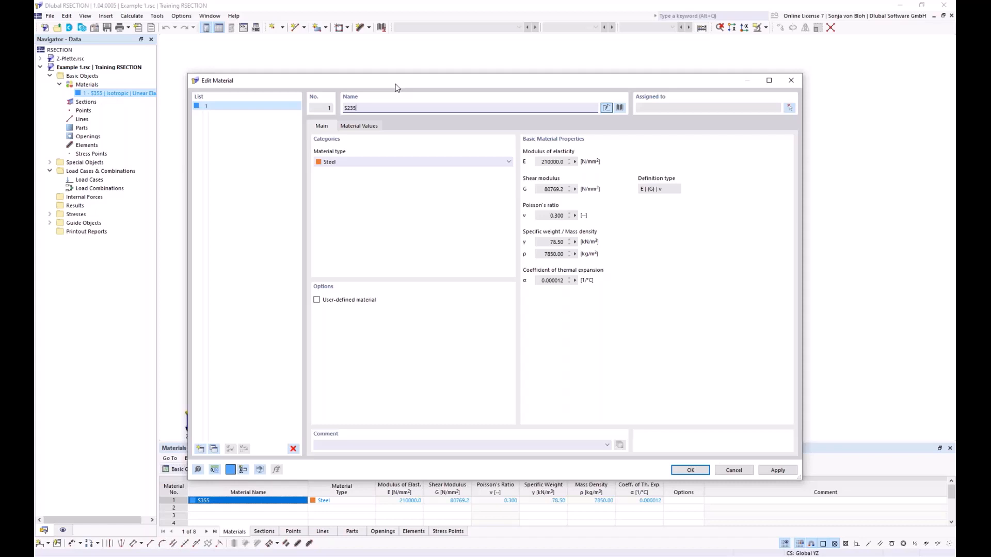
# Assign steel S355 from the material library, filtering by material type Steel and searching for S 355.
pyautogui.click(620, 109)
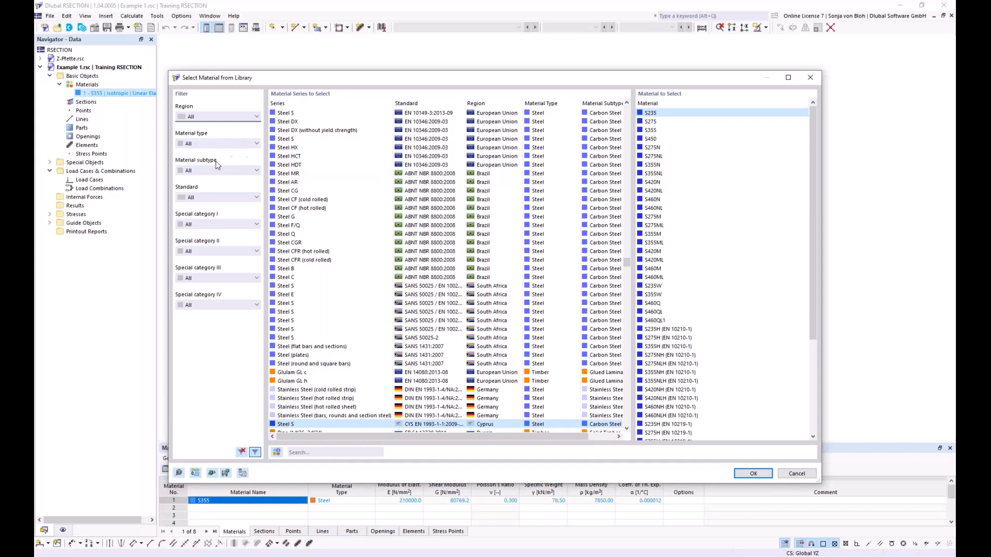
pyautogui.click(256, 144)
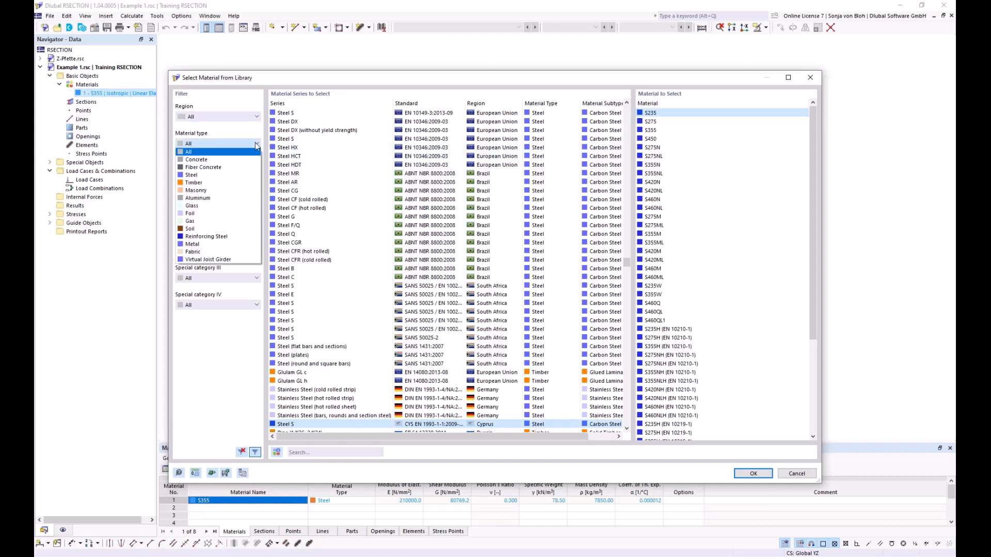
pyautogui.click(206, 176)
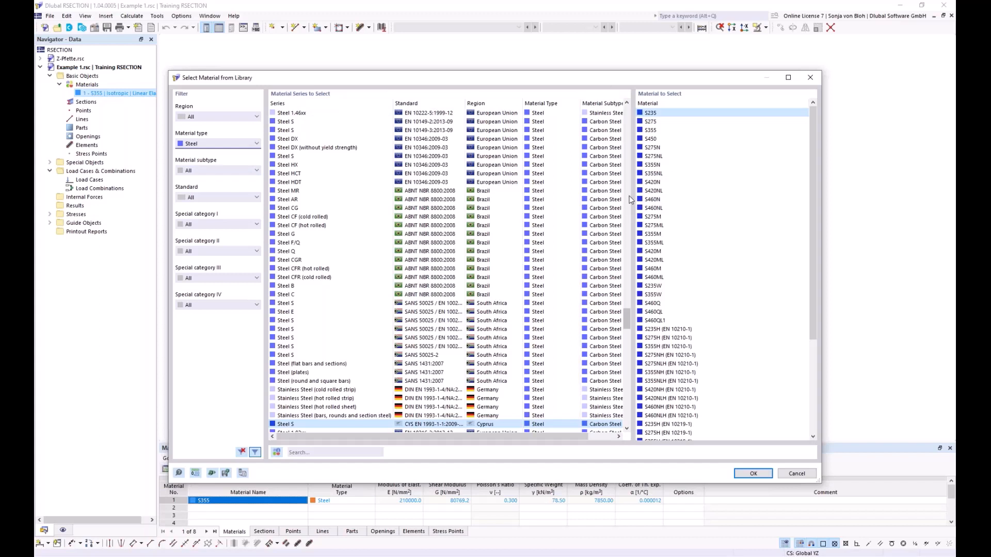
pyautogui.click(300, 453)
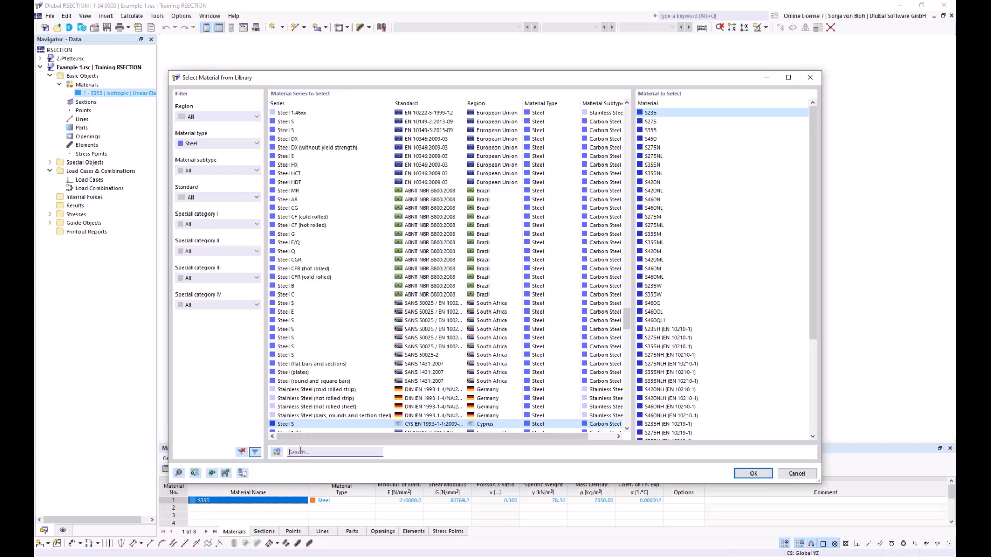
pyautogui.write('s 355')
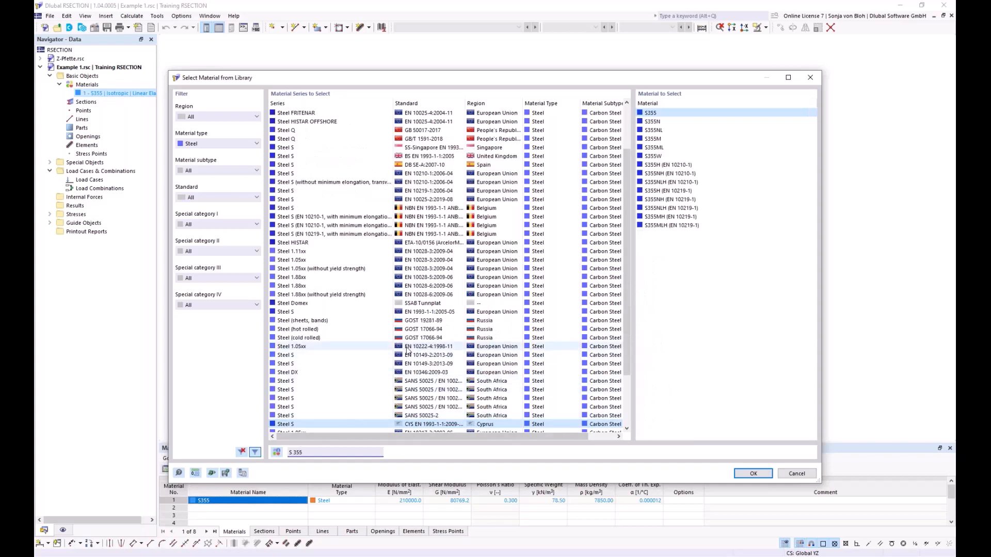
pyautogui.scroll(-2, 407, 350)
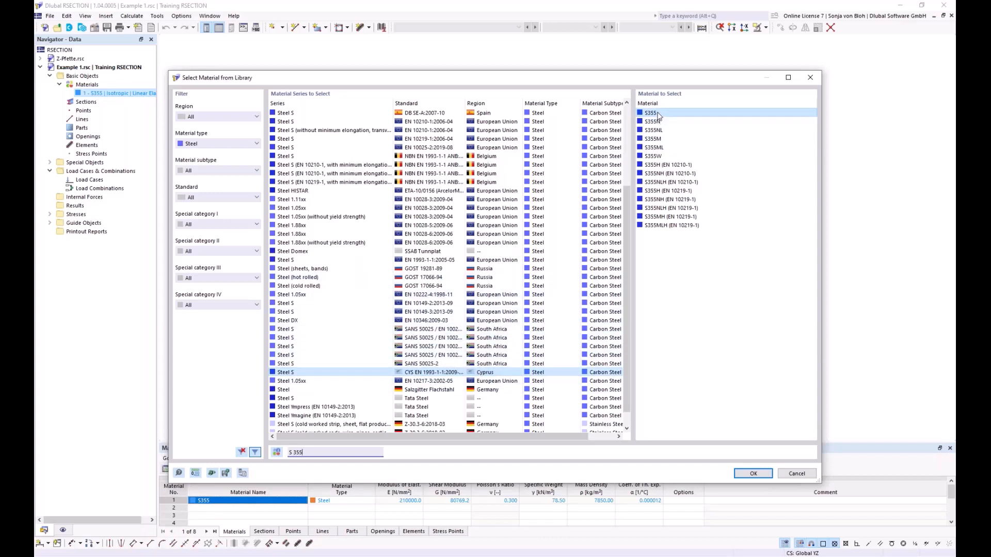
pyautogui.click(753, 473)
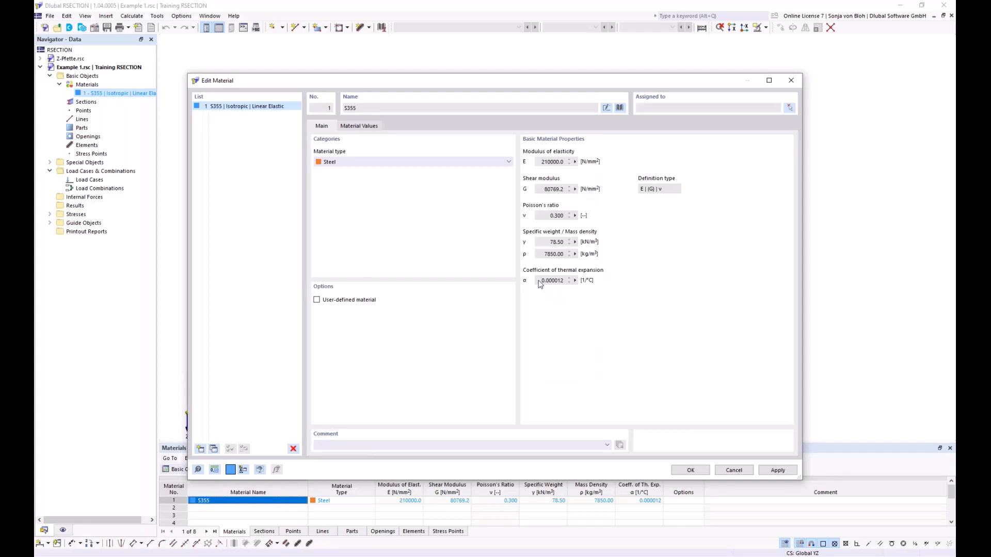
# Enable the user-defined material option to inspect the editable material values, disable it again, and confirm the material.
pyautogui.click(317, 300)
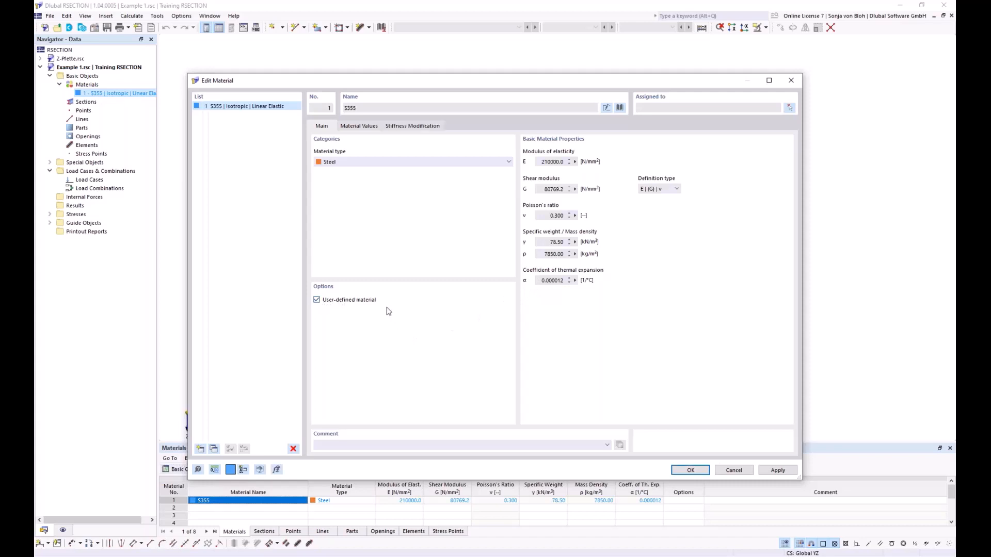
pyautogui.click(361, 127)
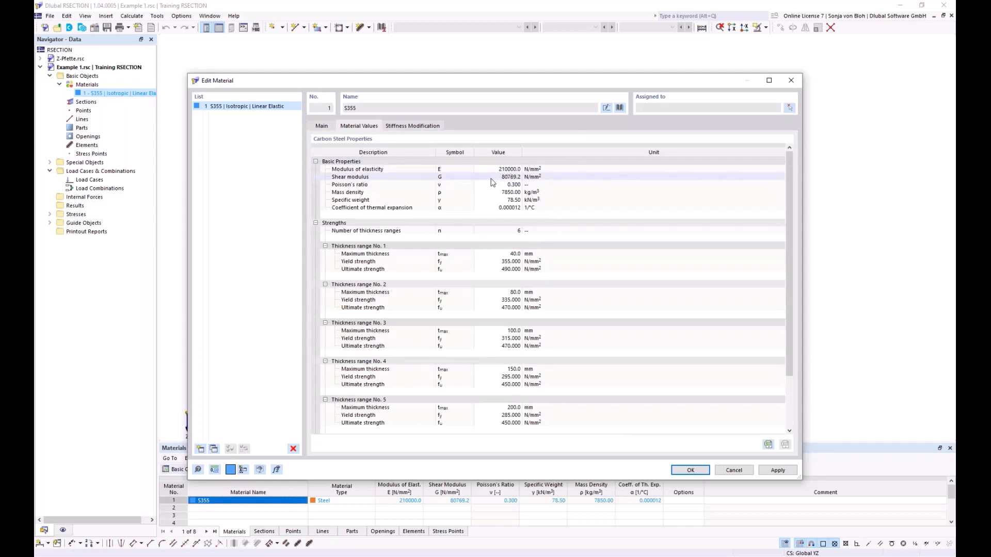
pyautogui.click(327, 126)
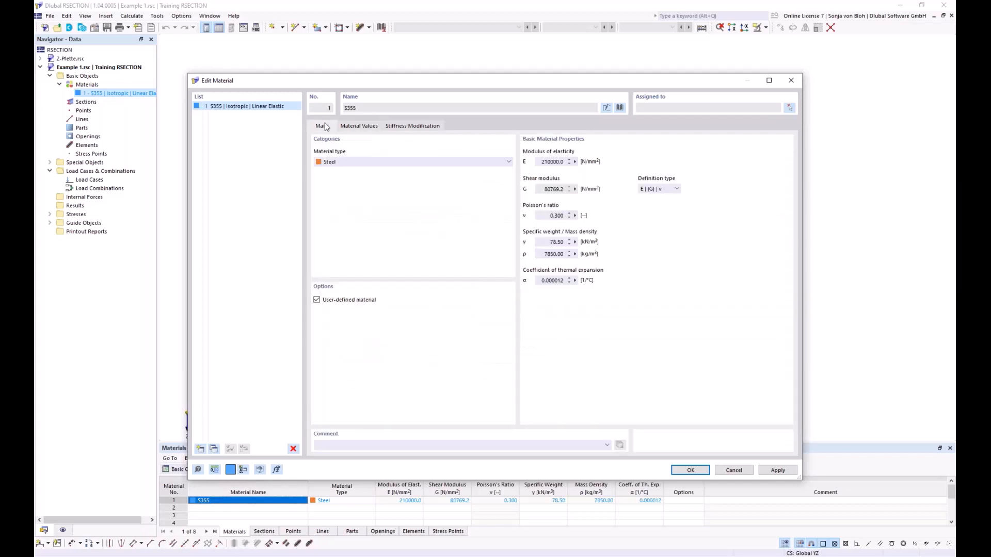
pyautogui.click(317, 300)
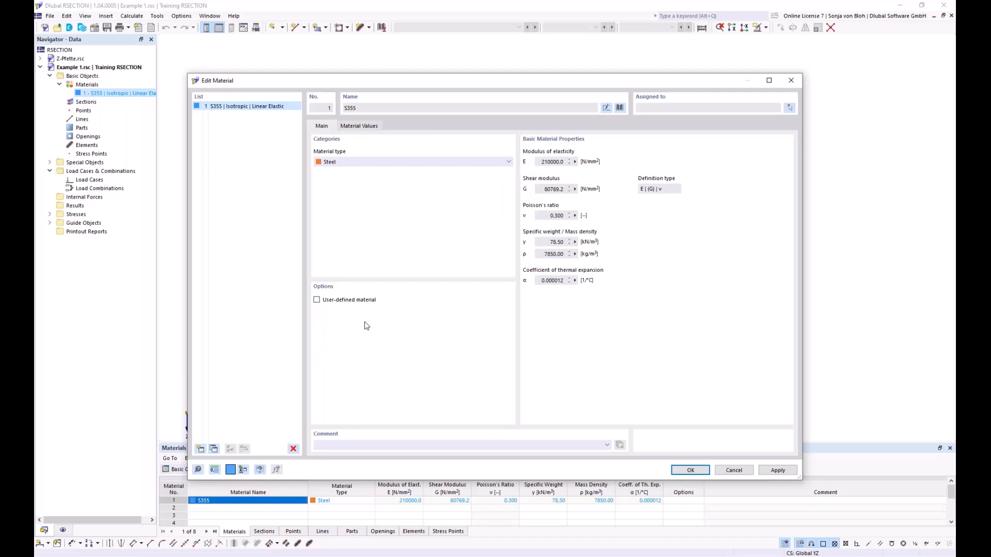
pyautogui.click(691, 470)
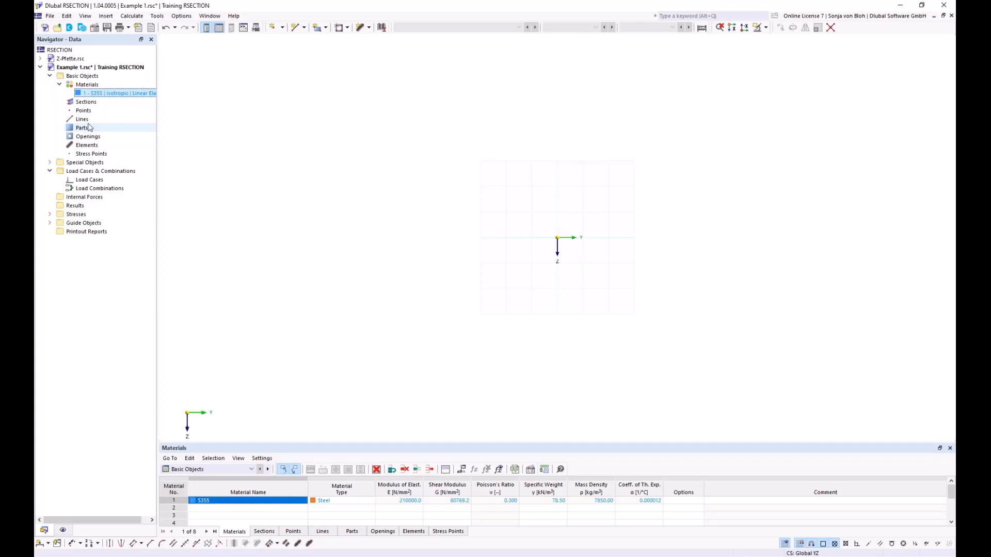
pyautogui.click(370, 28)
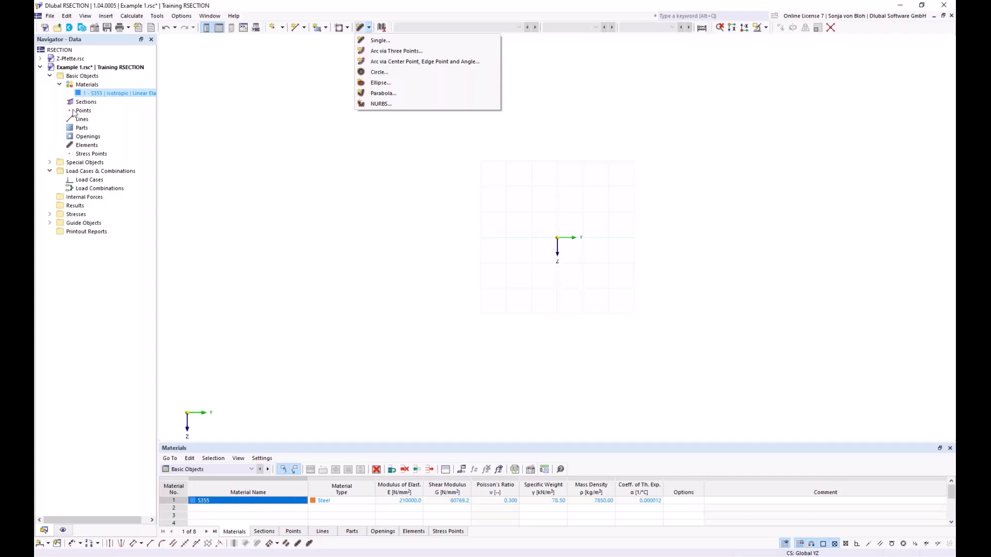
pyautogui.click(92, 146)
pyautogui.rightClick(92, 147)
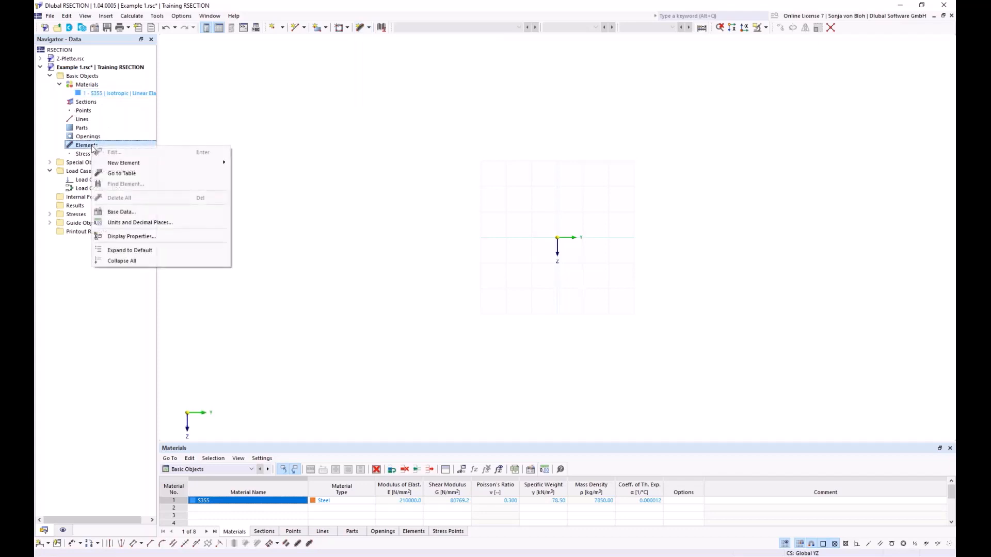
pyautogui.moveTo(123, 162)
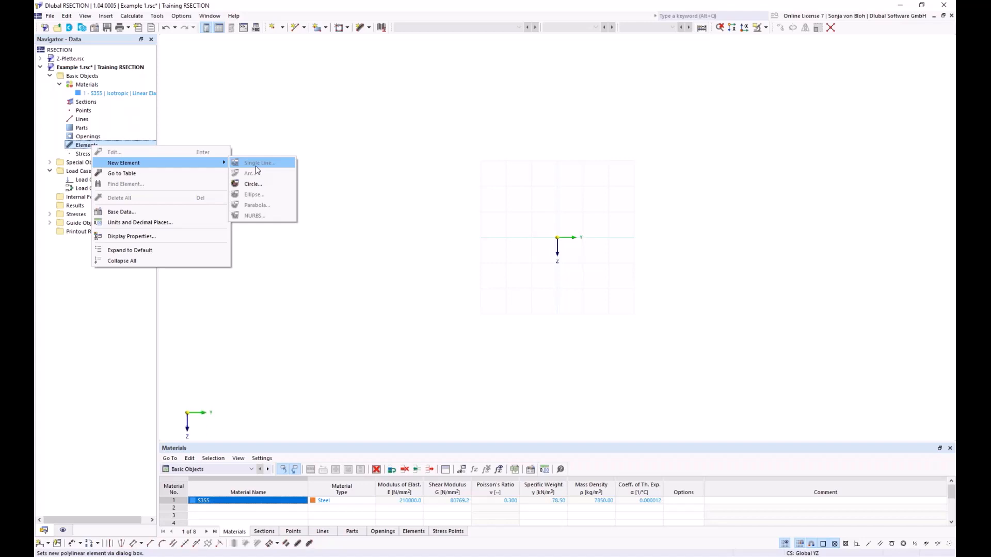
pyautogui.click(349, 161)
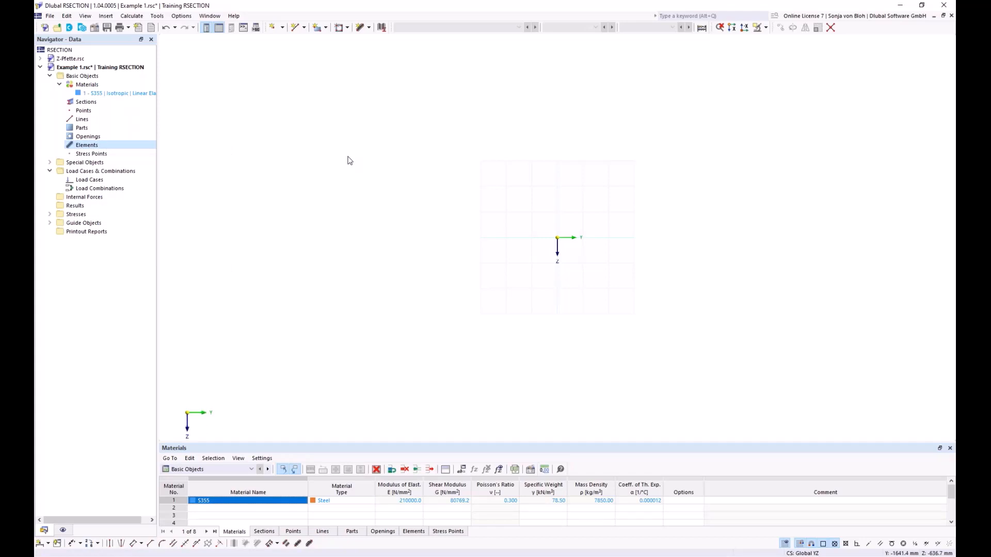
# Draw a single-line flange element from the coordinate origin, using length and direction input with 150 mm length and 10.7 mm thickness.
pyautogui.click(370, 28)
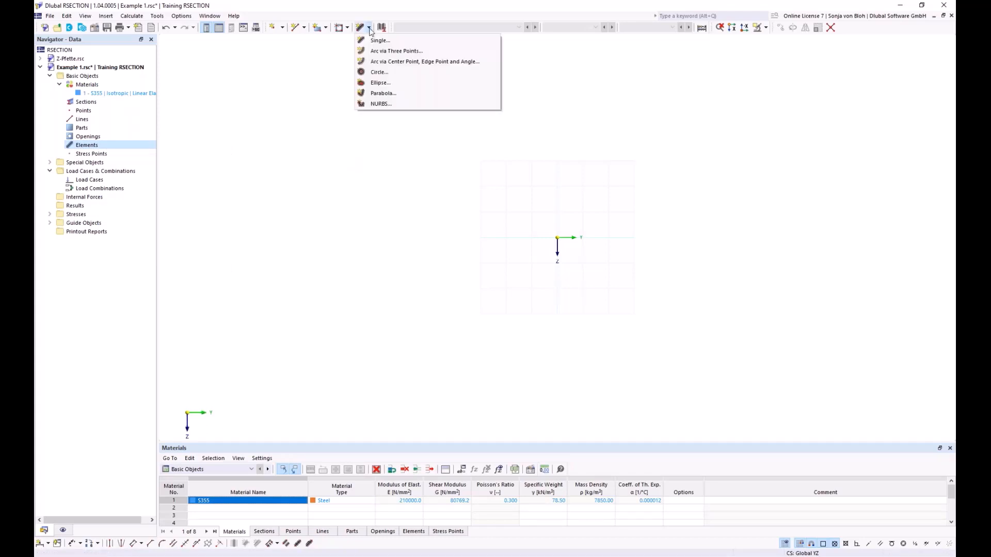
pyautogui.click(379, 40)
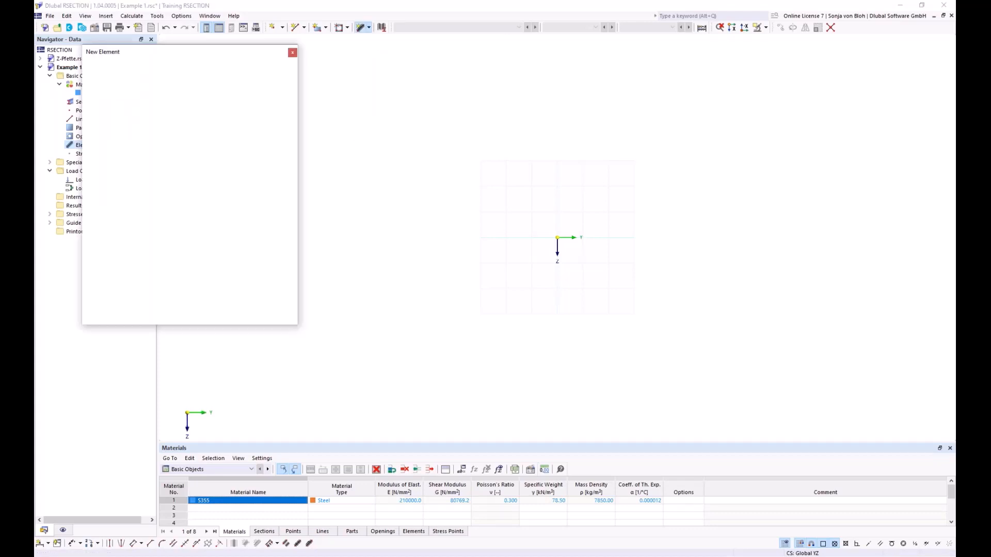
pyautogui.moveTo(149, 52); pyautogui.dragTo(305, 90)
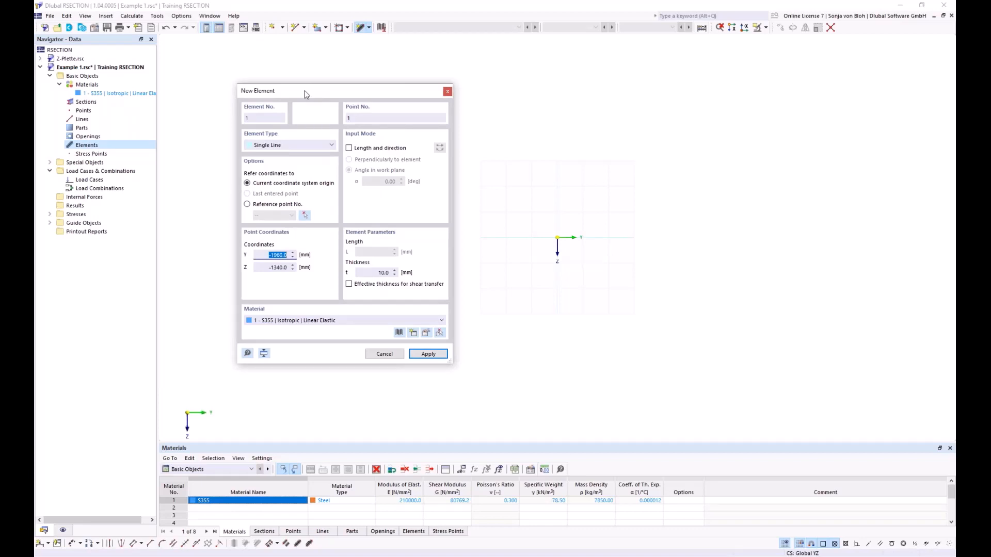
pyautogui.click(349, 148)
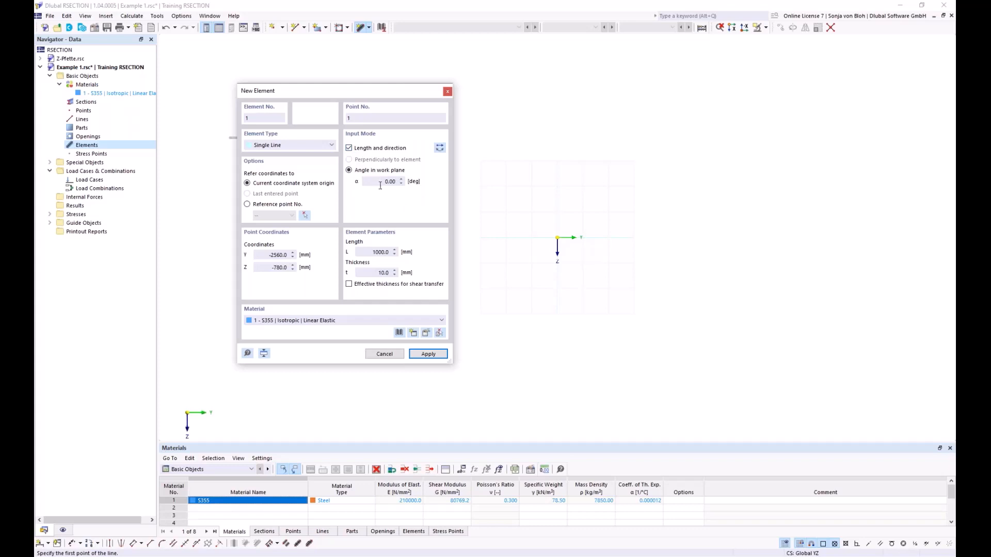
pyautogui.moveTo(364, 254); pyautogui.dragTo(411, 252)
pyautogui.write('150')
pyautogui.moveTo(372, 276); pyautogui.dragTo(404, 276)
pyautogui.write('10,7')
pyautogui.scroll(7, 580, 244)
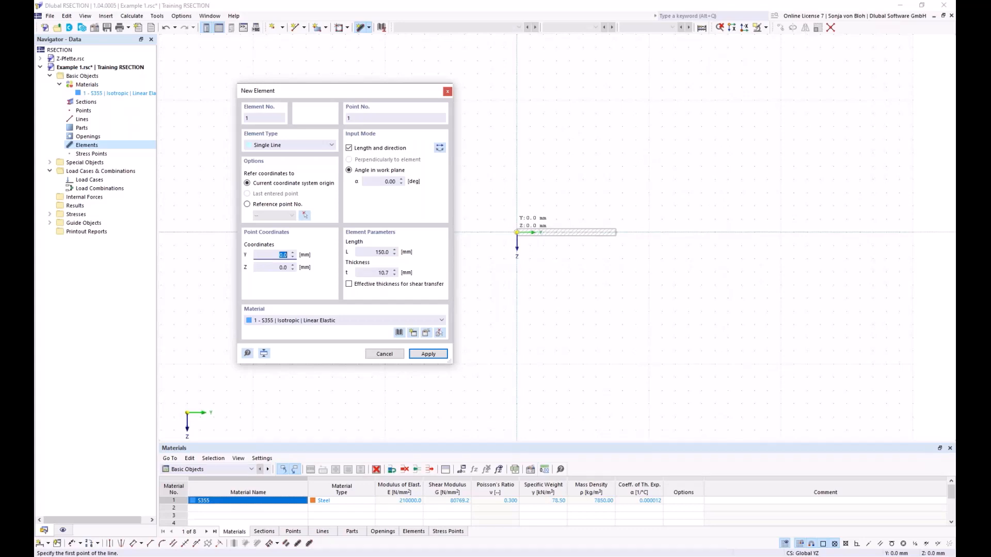
pyautogui.click(517, 232)
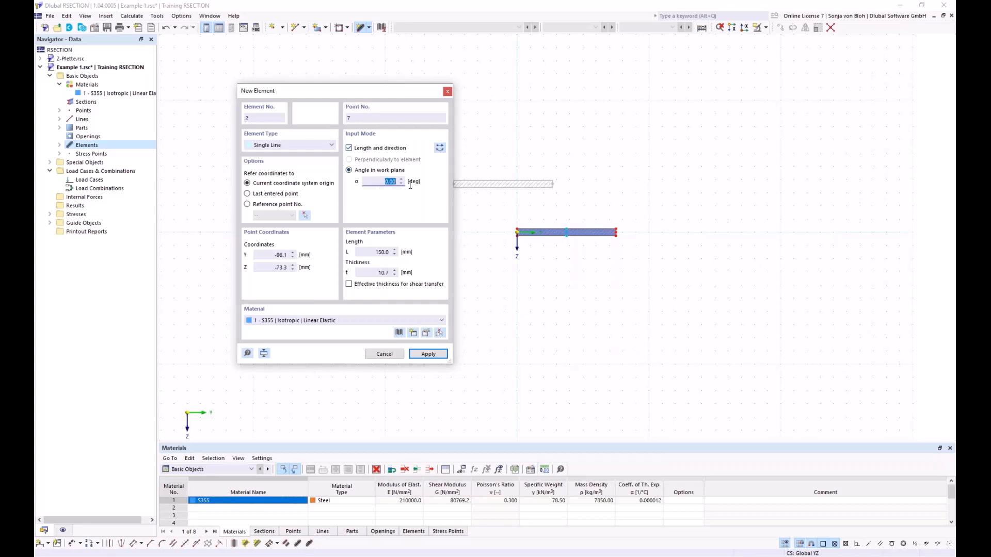
# Draw the web element upward from the flange's midpoint with a 90° angle, reversed direction, 289.3 mm length and 7.1 mm thickness.
pyautogui.click(380, 183)
pyautogui.write('90')
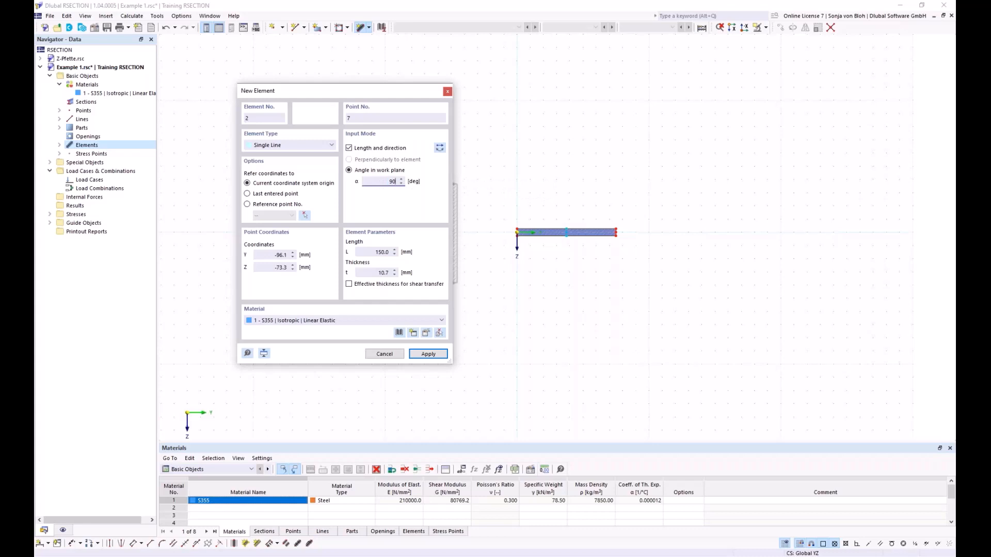
pyautogui.click(439, 148)
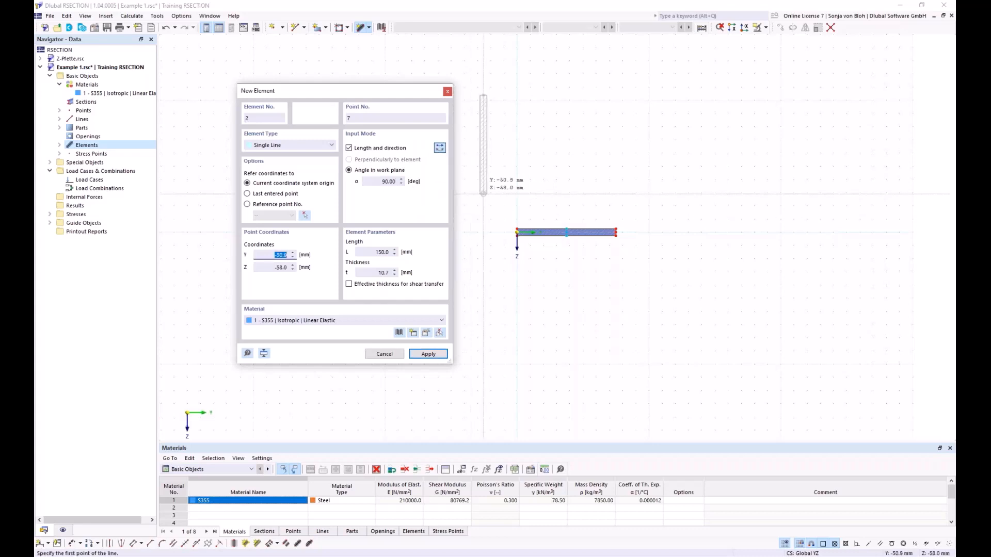
pyautogui.doubleClick(374, 253)
pyautogui.write('289')
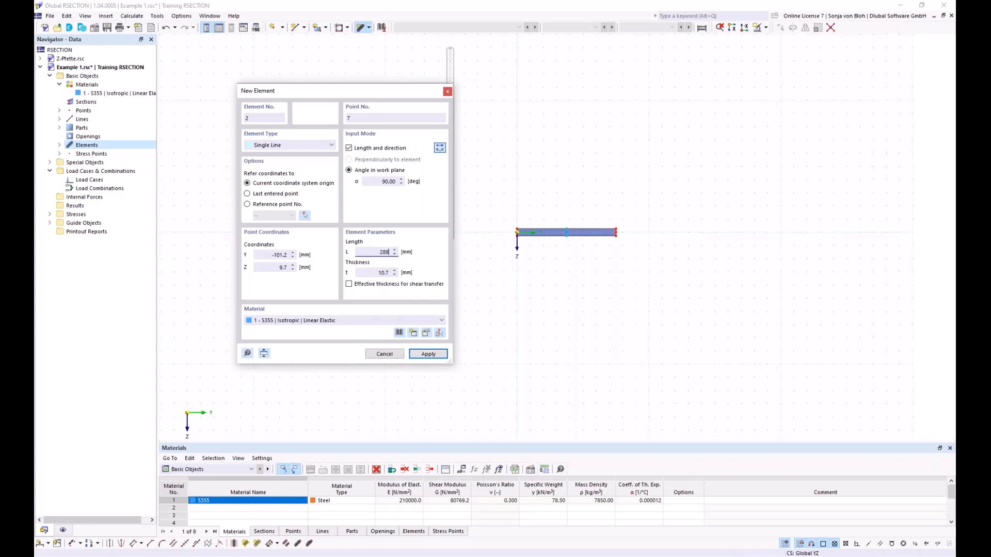
pyautogui.write(',3')
pyautogui.press('Tab')
pyautogui.write('7,')
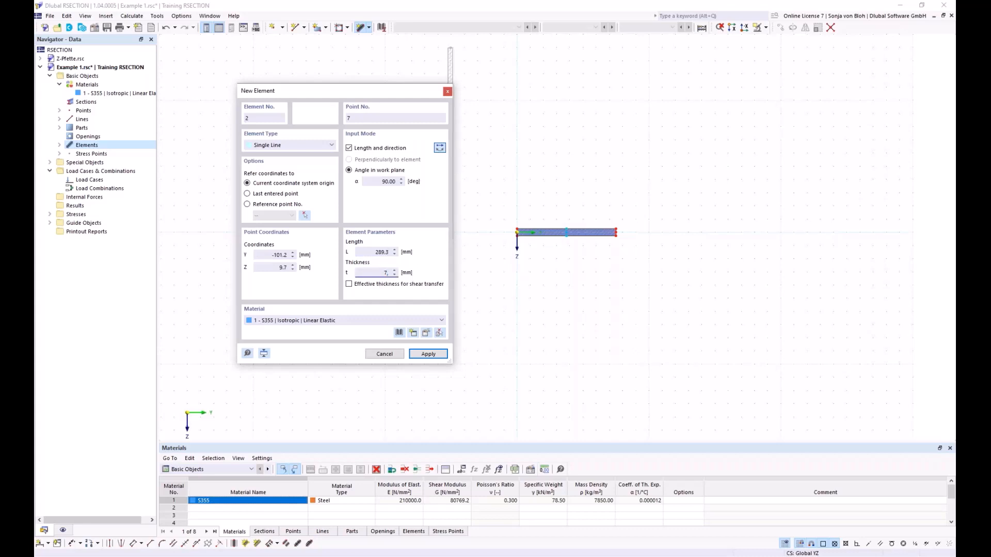
pyautogui.write('1')
pyautogui.press('Return')
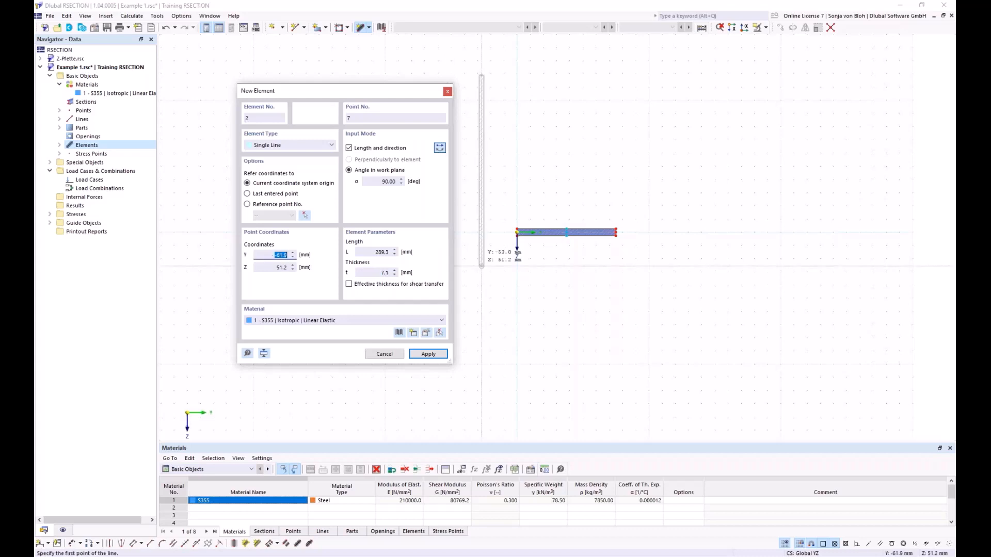
pyautogui.scroll(3, 568, 284)
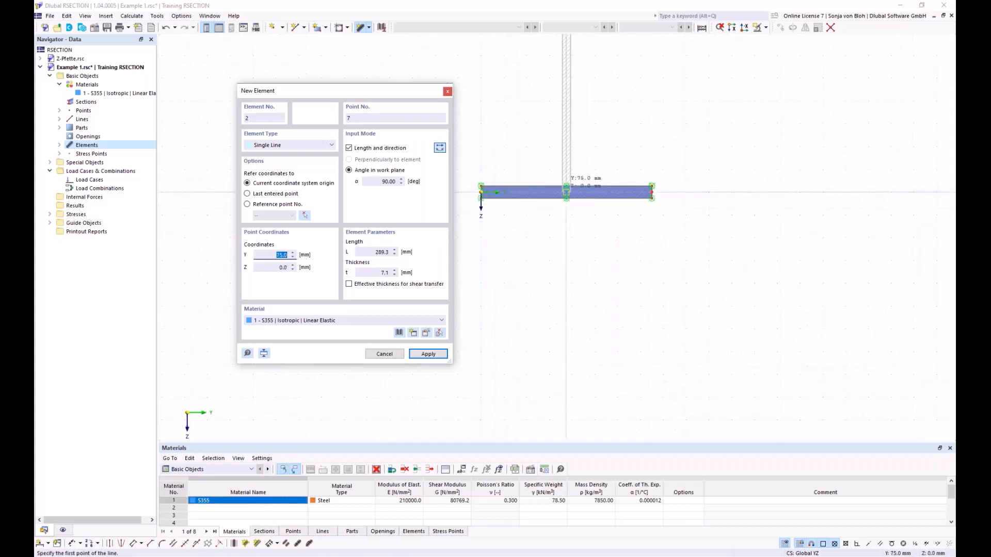
pyautogui.click(566, 192)
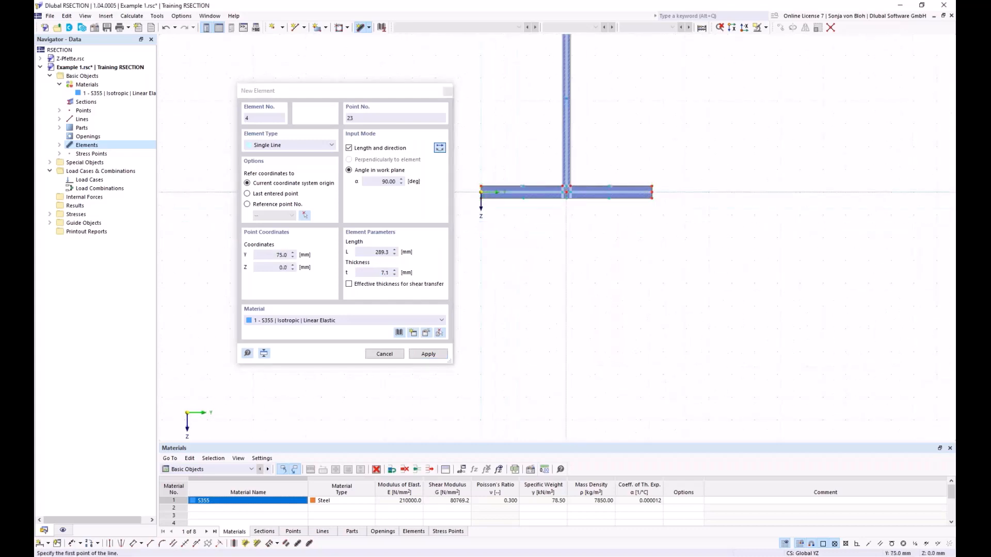
# Draw the left half of the upper flange from the web's top end with 0° angle, reversed direction, 75 mm length and 10.7 mm thickness.
pyautogui.scroll(-3, 573, 206)
pyautogui.moveTo(597, 311); pyautogui.dragTo(592, 377, button='middle')
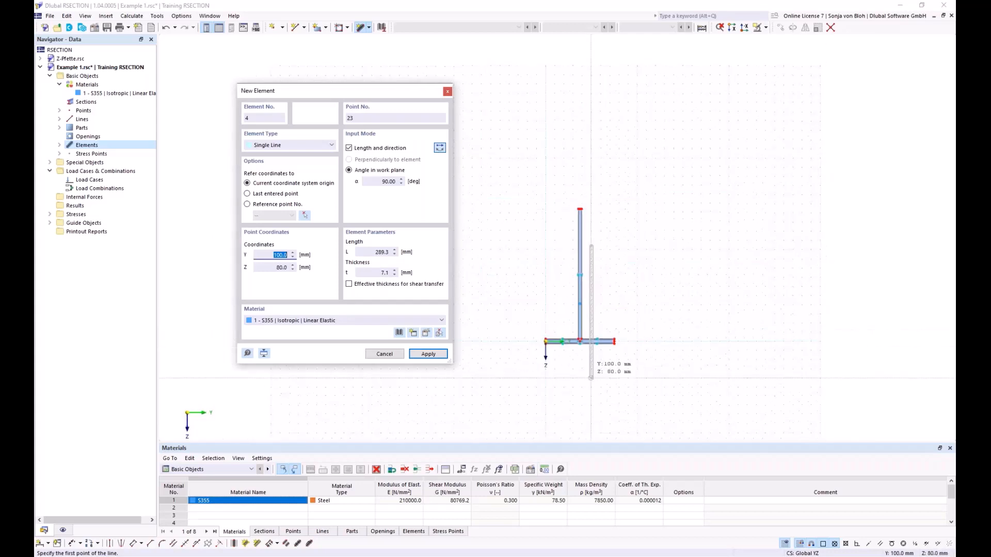
pyautogui.scroll(2, 598, 276)
pyautogui.moveTo(600, 303); pyautogui.dragTo(610, 283, button='middle')
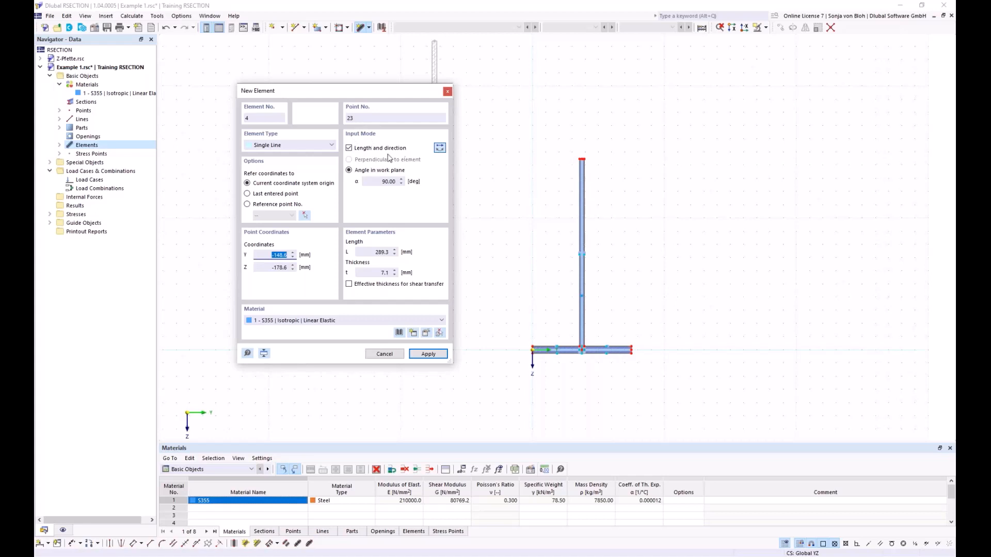
pyautogui.moveTo(374, 182); pyautogui.dragTo(411, 185)
pyautogui.write('0')
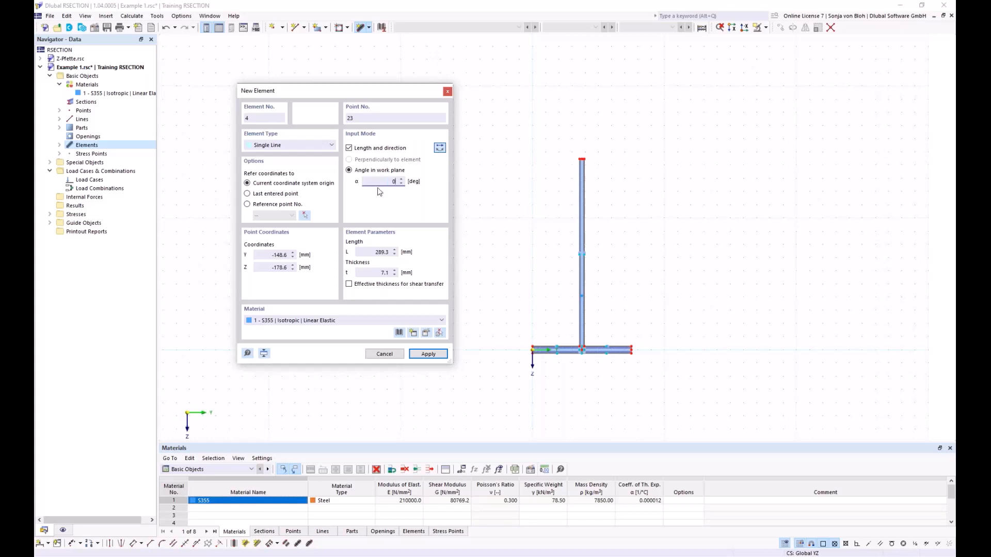
pyautogui.moveTo(368, 252); pyautogui.dragTo(391, 258)
pyautogui.write('75')
pyautogui.press('Tab')
pyautogui.write('10')
pyautogui.write(',7')
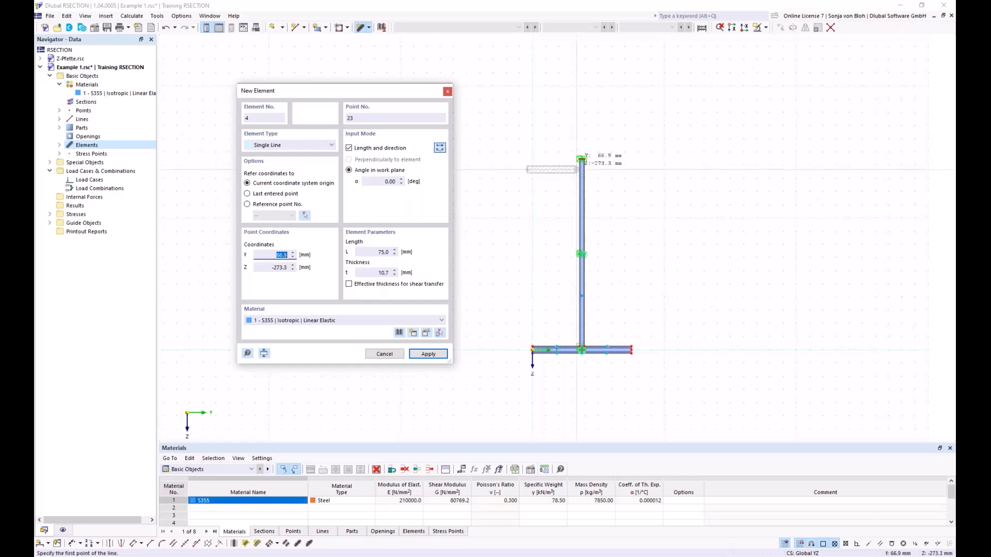
pyautogui.scroll(4, 599, 146)
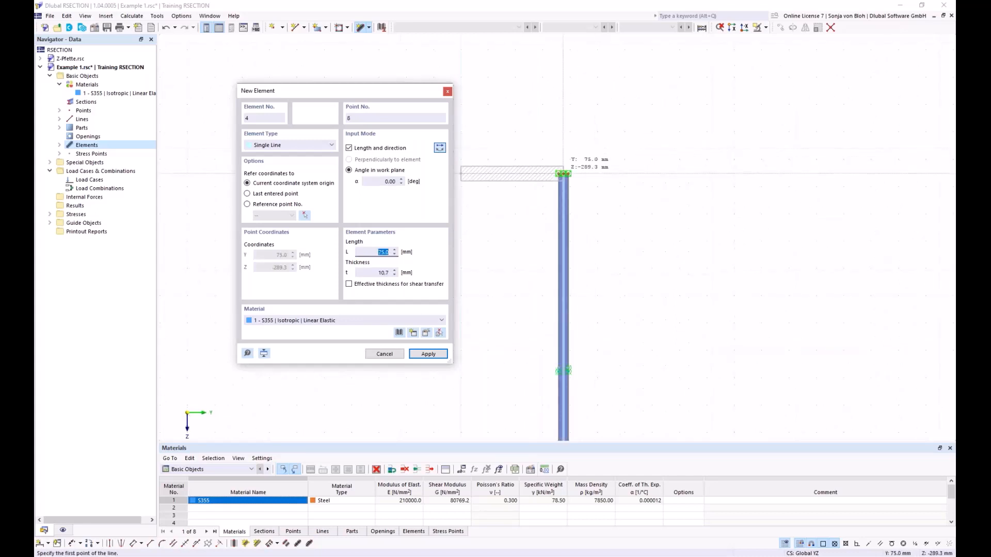
pyautogui.click(564, 174)
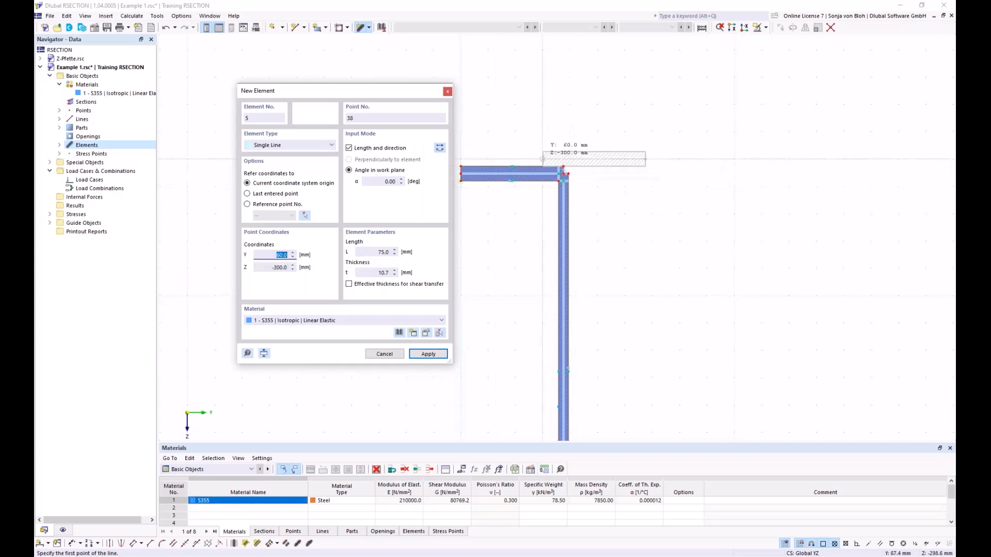
# Draw the right half of the upper flange from the web's top end, 75 mm long and 10.7 mm thick, without reversed direction.
pyautogui.scroll(4, 565, 177)
pyautogui.click(563, 175)
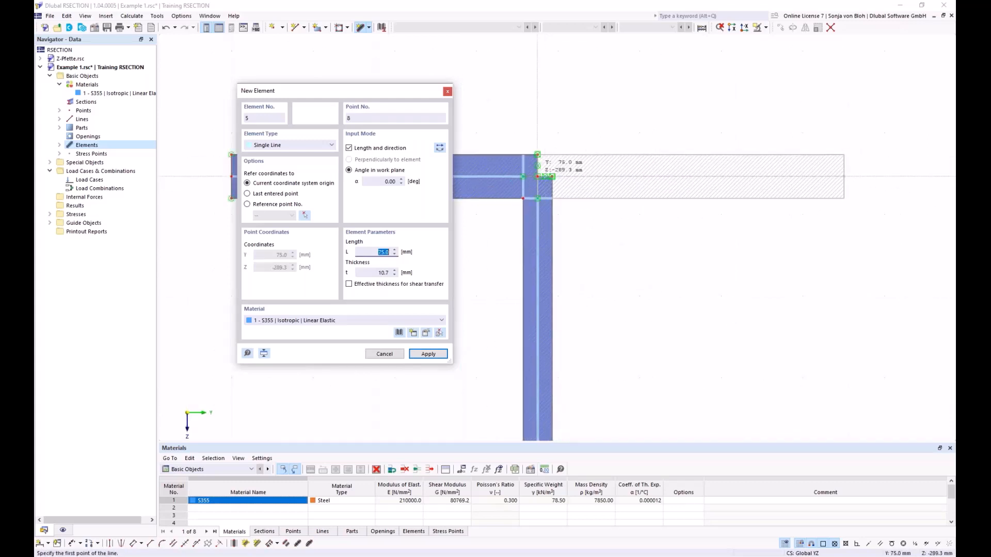
pyautogui.press('Return')
pyautogui.scroll(-3, 506, 180)
pyautogui.scroll(-3, 522, 175)
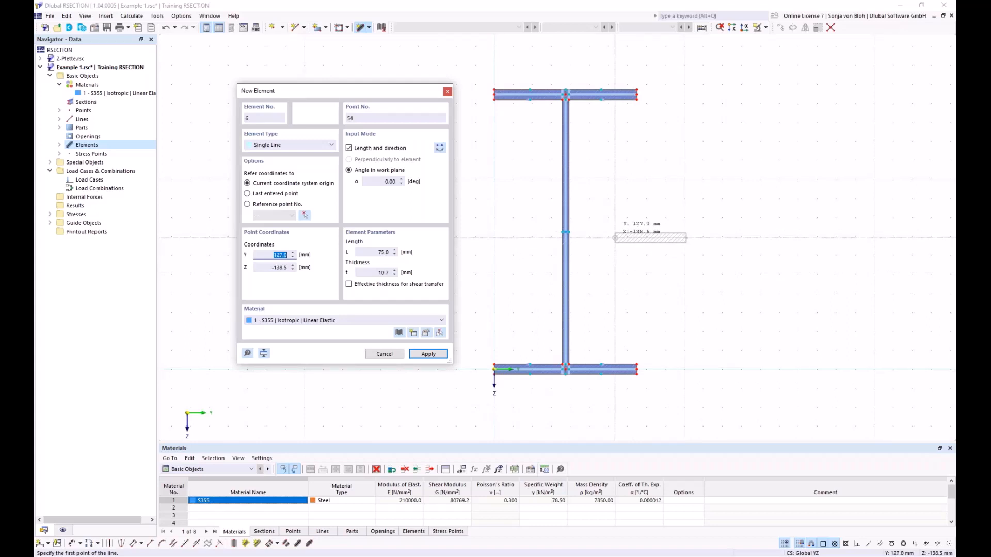
pyautogui.press('Escape')
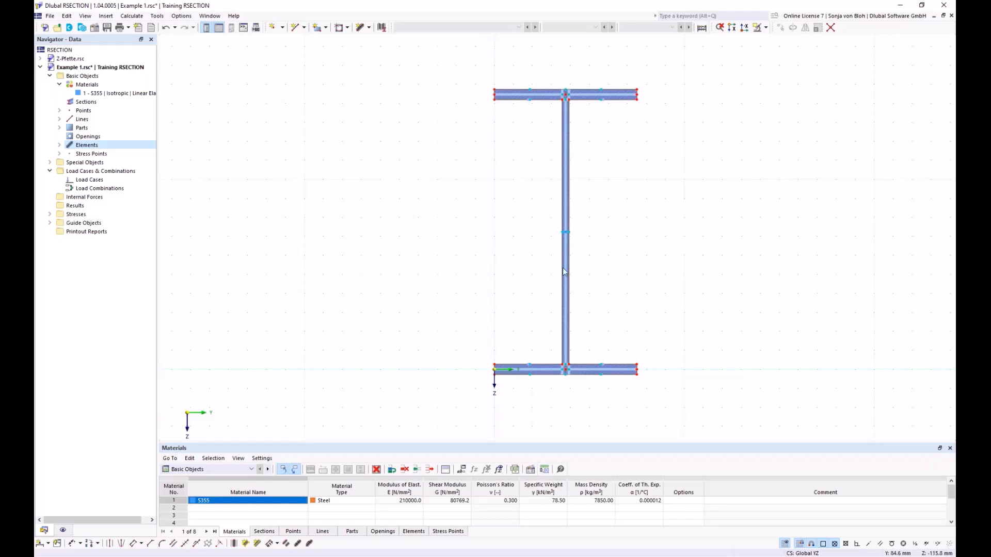
# Create a round corner with 15 mm radius between the upper flange's underside and the left face of the web.
pyautogui.click(162, 545)
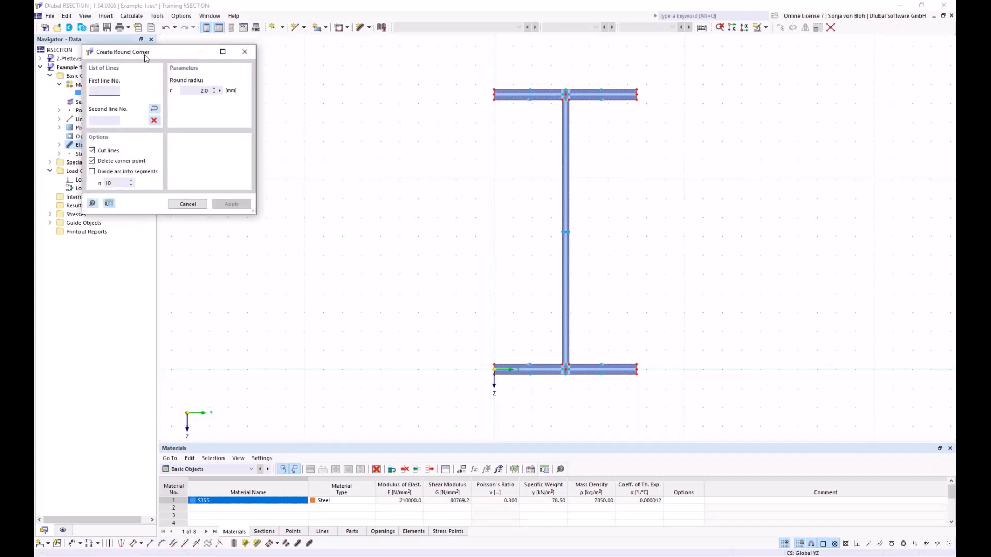
pyautogui.moveTo(147, 53); pyautogui.dragTo(276, 82)
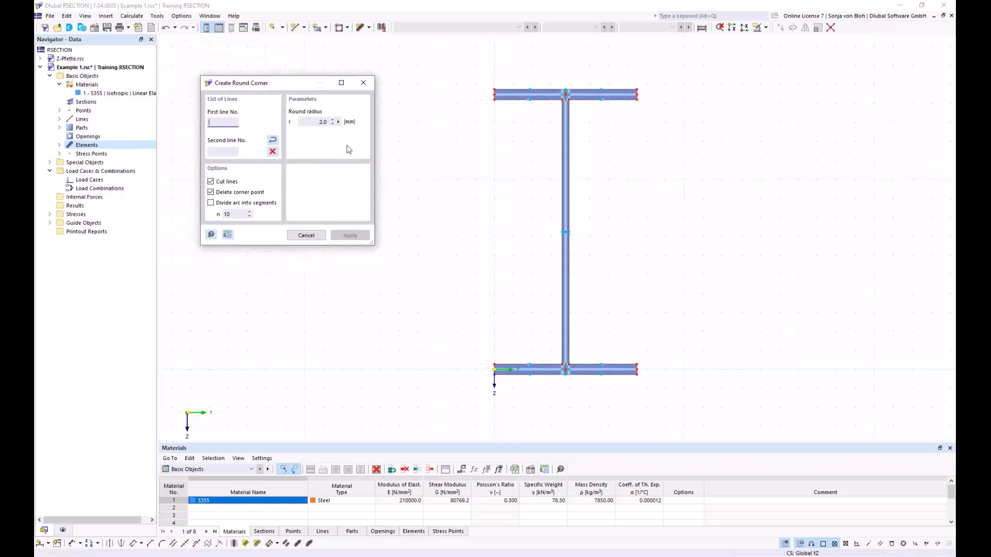
pyautogui.doubleClick(323, 122)
pyautogui.write('15')
pyautogui.scroll(5, 575, 111)
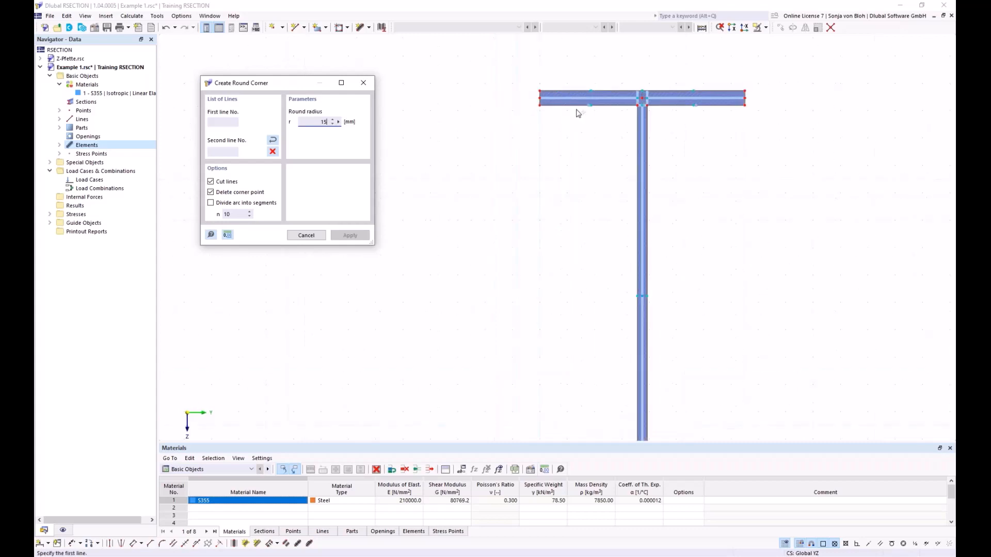
pyautogui.scroll(2, 541, 221)
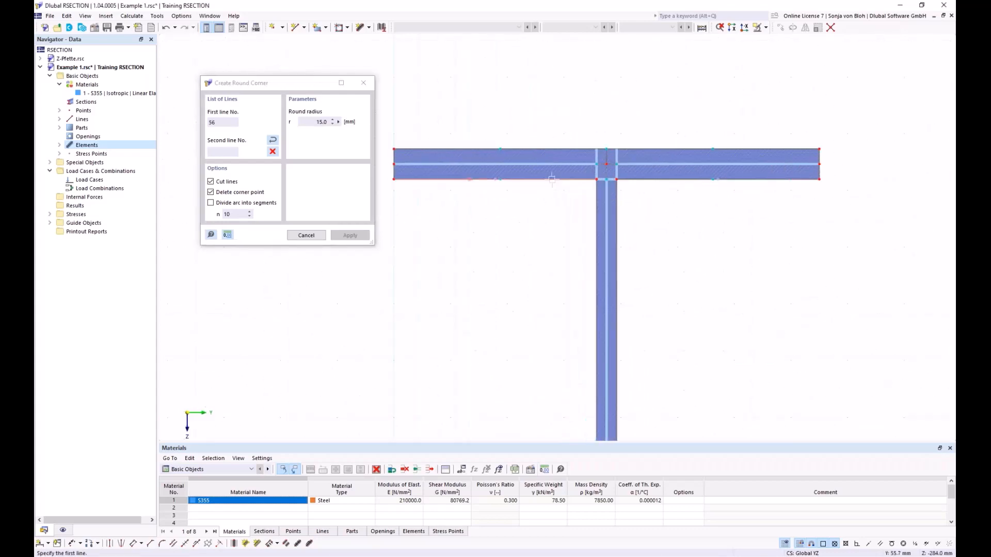
pyautogui.click(552, 180)
pyautogui.click(596, 217)
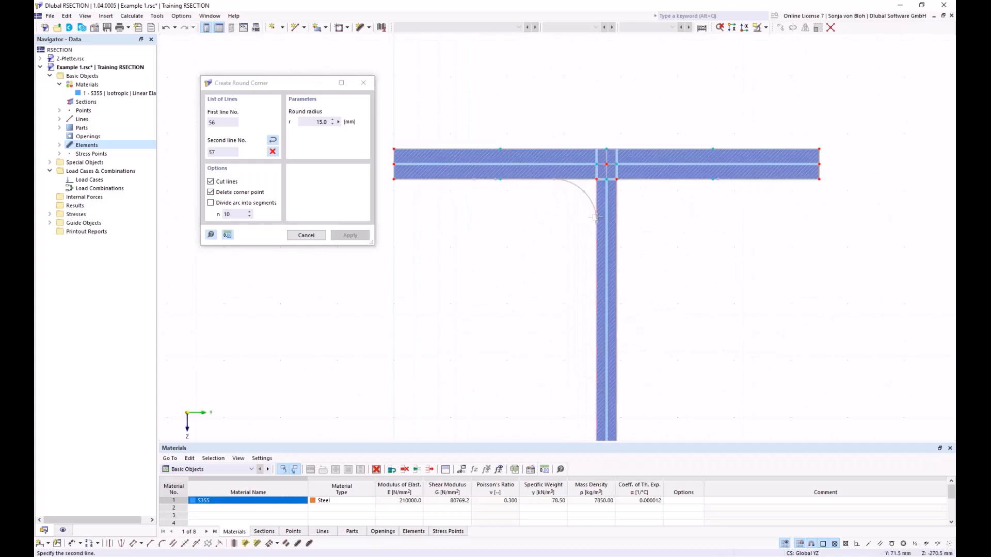
pyautogui.click(596, 218)
# Round the corner between the upper flange's underside and the right face of the web with the same radius.
pyautogui.click(652, 179)
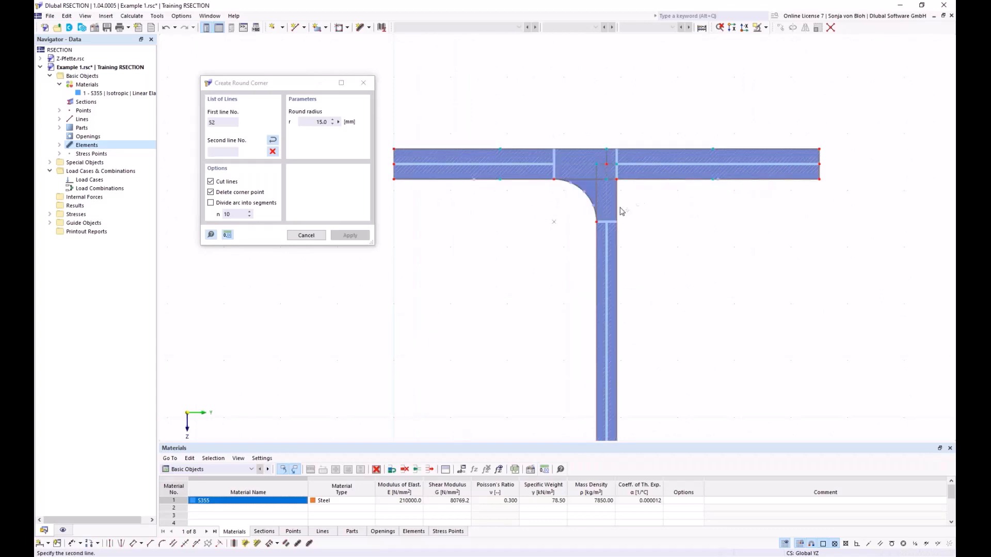
pyautogui.click(621, 212)
pyautogui.scroll(-3, 558, 196)
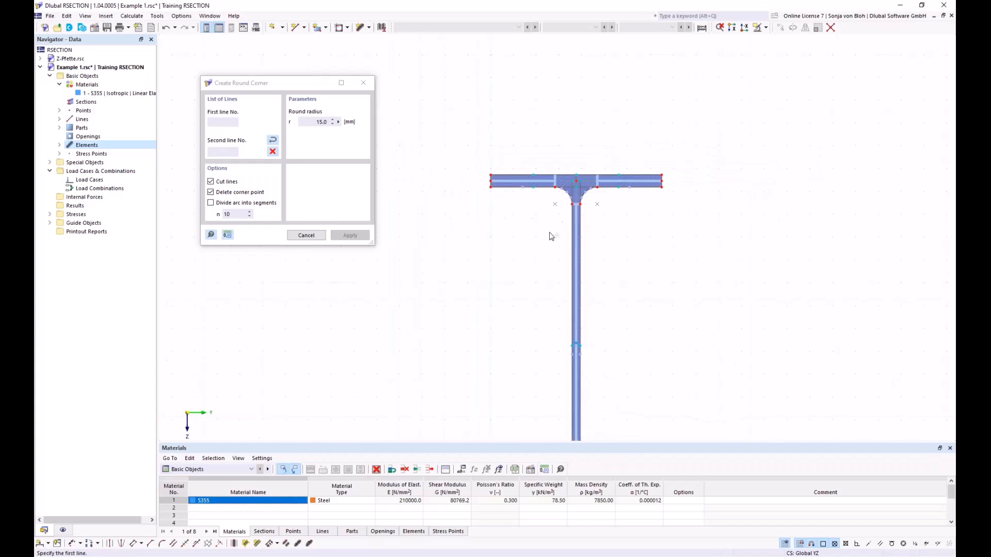
pyautogui.scroll(-3, 551, 237)
pyautogui.moveTo(519, 296); pyautogui.dragTo(502, 190, button='middle')
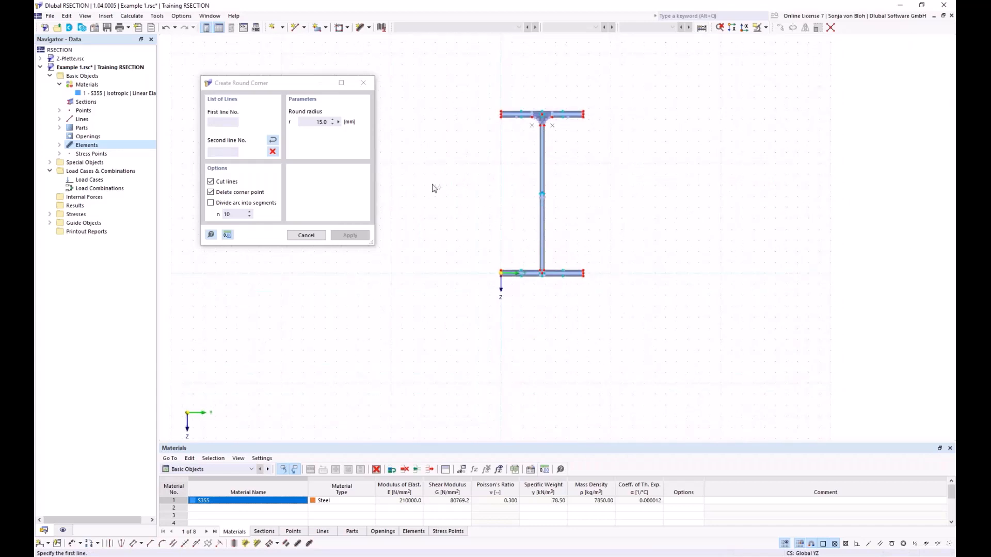
pyautogui.press('Escape')
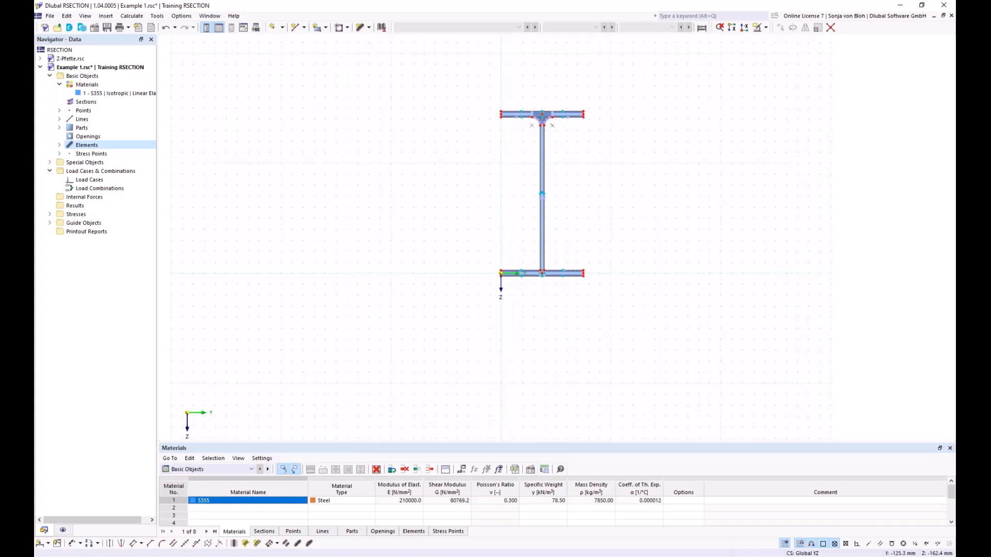
# Set up an angled corner of type Edge and Angle with L1 as 6*sqrt(2) mm and α as 45°.
pyautogui.moveTo(445, 175); pyautogui.dragTo(409, 227, button='middle')
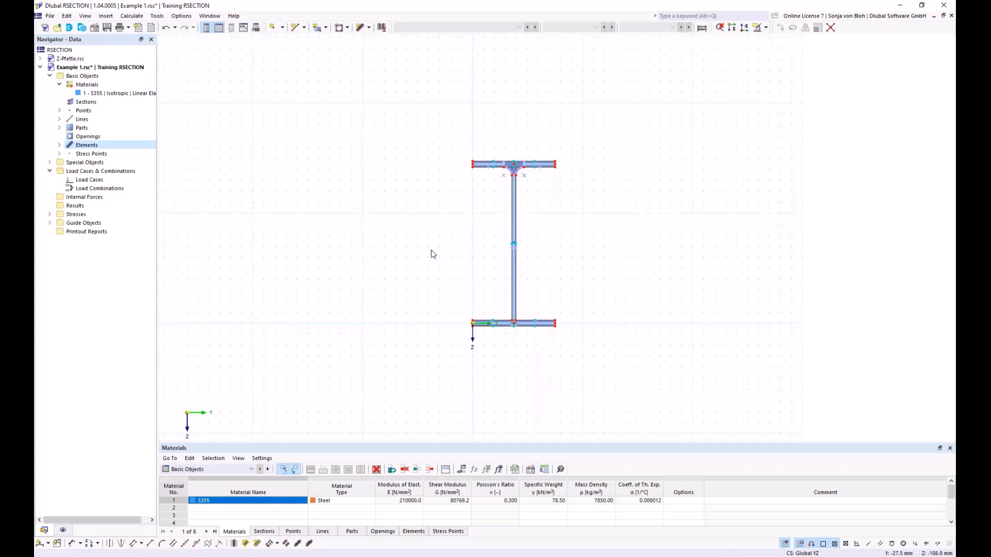
pyautogui.scroll(-1, 381, 306)
pyautogui.click(150, 544)
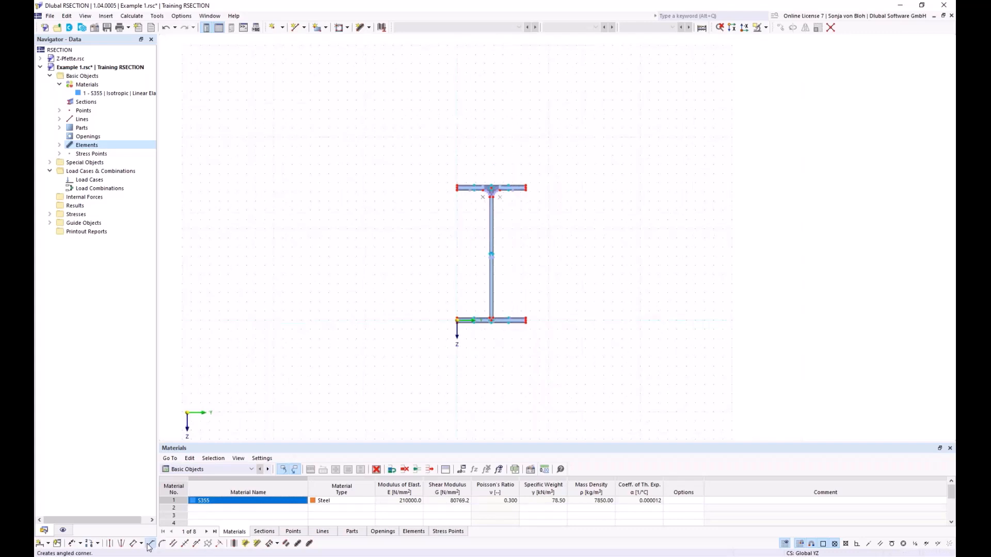
pyautogui.moveTo(150, 54); pyautogui.dragTo(250, 96)
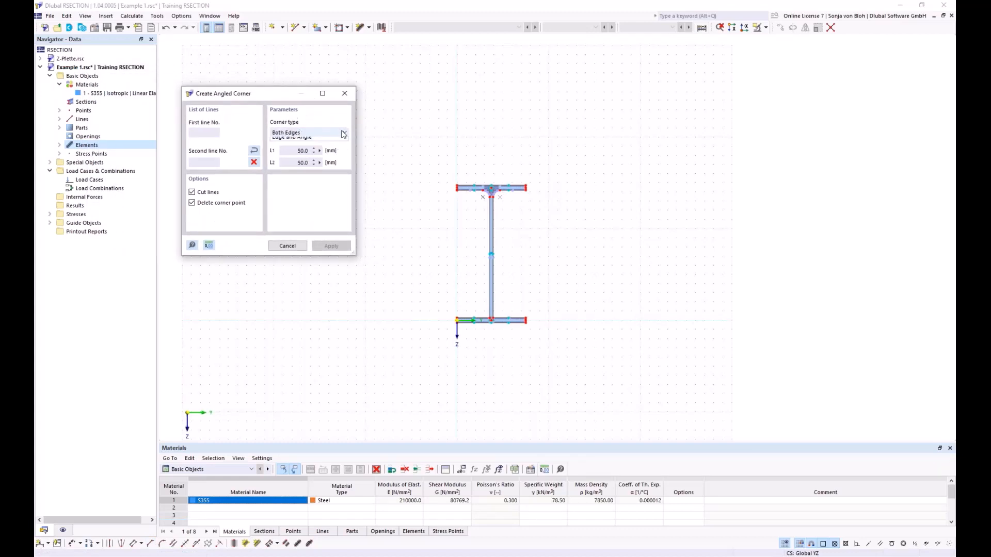
pyautogui.click(343, 133)
pyautogui.click(335, 119)
pyautogui.click(324, 132)
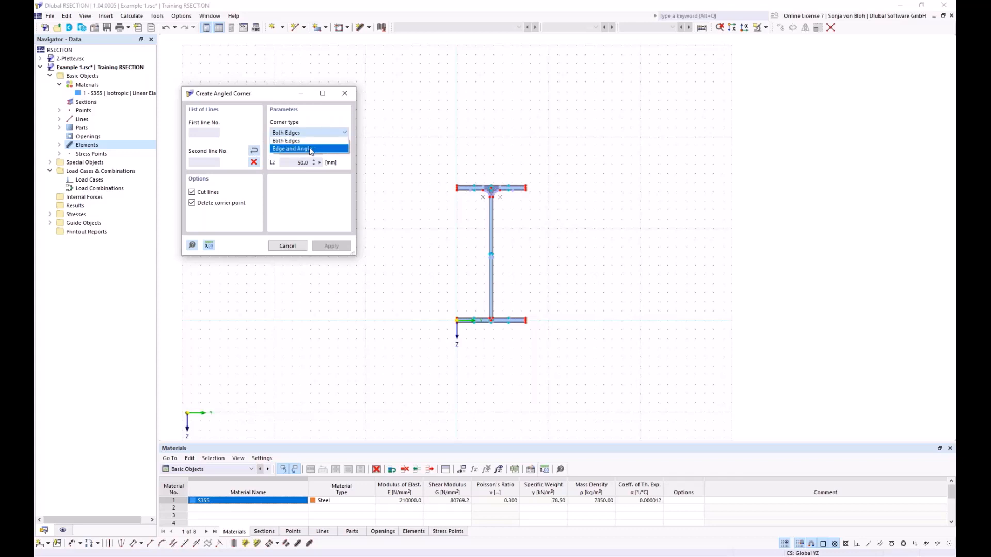
pyautogui.click(310, 149)
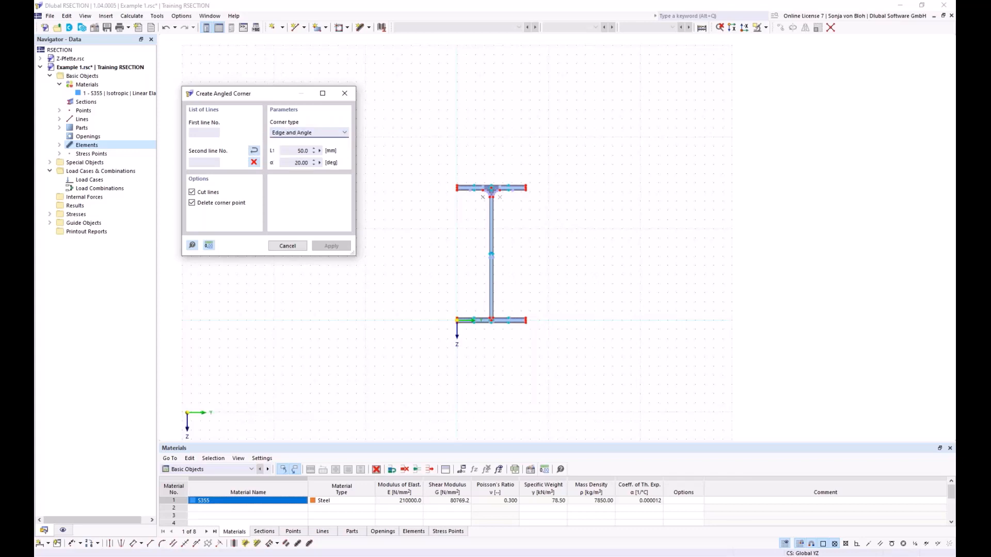
pyautogui.doubleClick(292, 150)
pyautogui.write('6*sqrt(2)')
pyautogui.click(291, 163)
pyautogui.doubleClick(292, 163)
pyautogui.write('45')
# Create the angled corners between the lower flange's top edge and both faces of the web.
pyautogui.scroll(5, 438, 330)
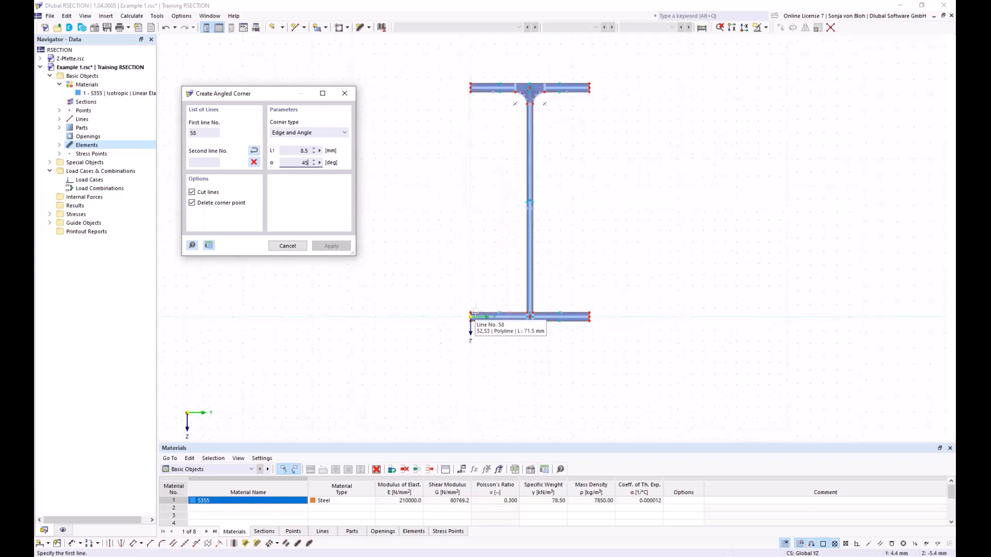
pyautogui.click(511, 315)
pyautogui.click(554, 297)
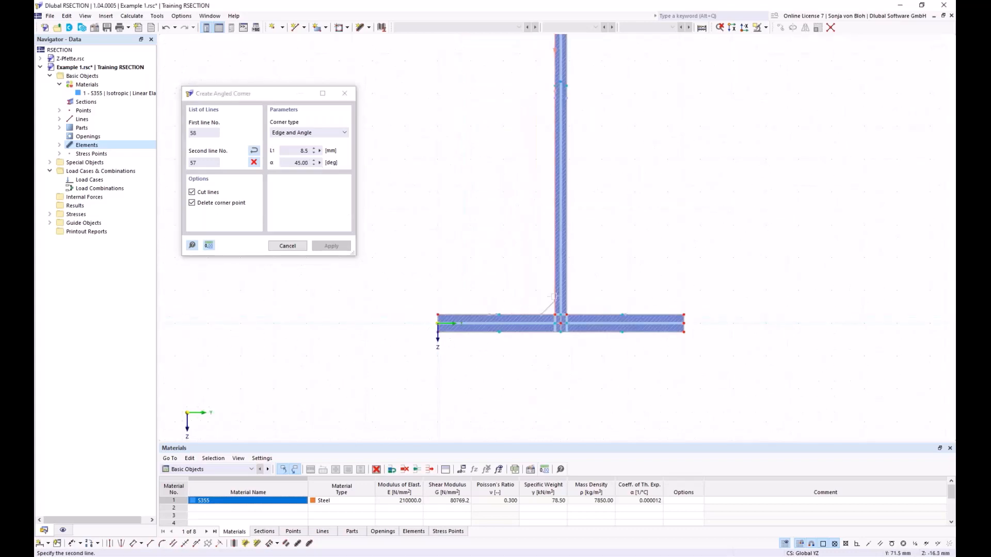
pyautogui.click(555, 296)
pyautogui.click(589, 314)
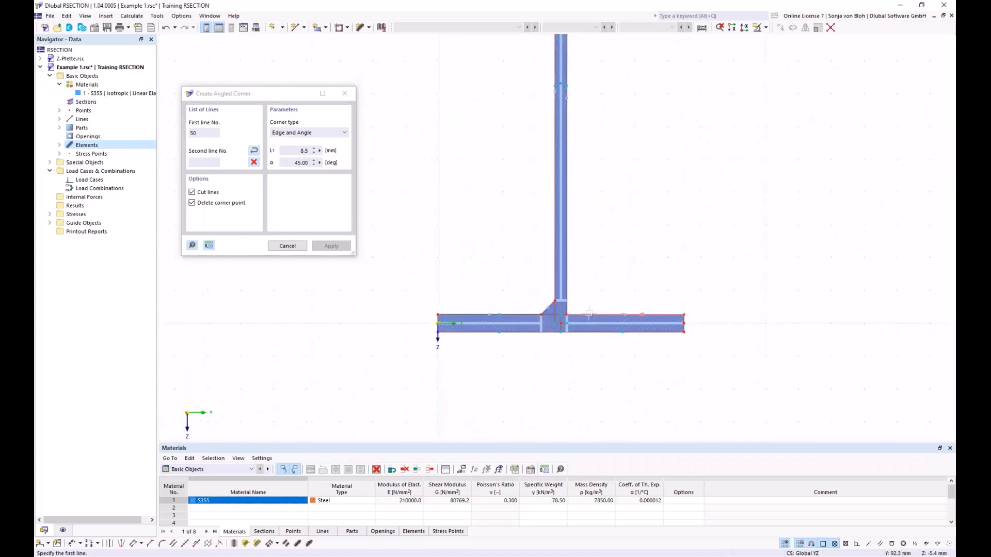
pyautogui.click(570, 282)
pyautogui.click(559, 314)
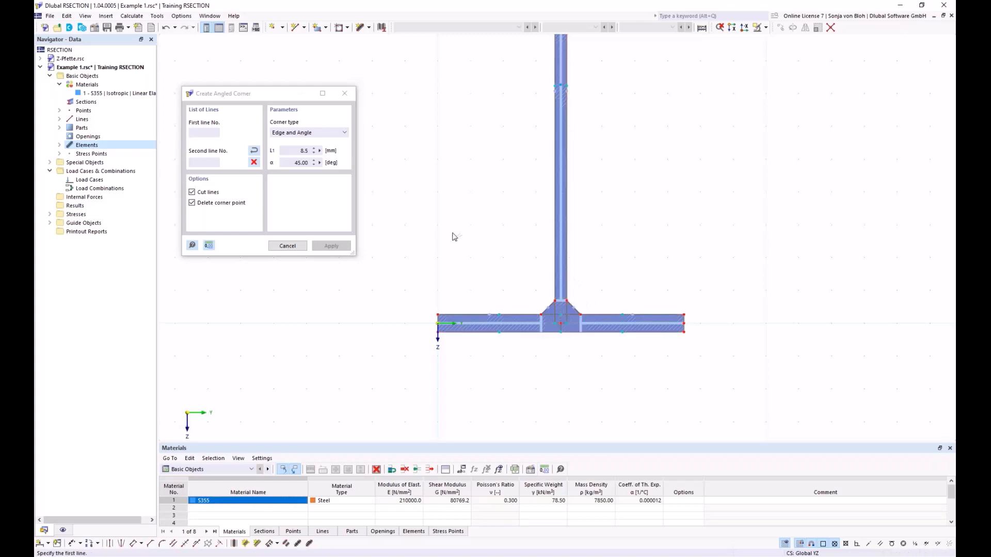
pyautogui.press('Escape')
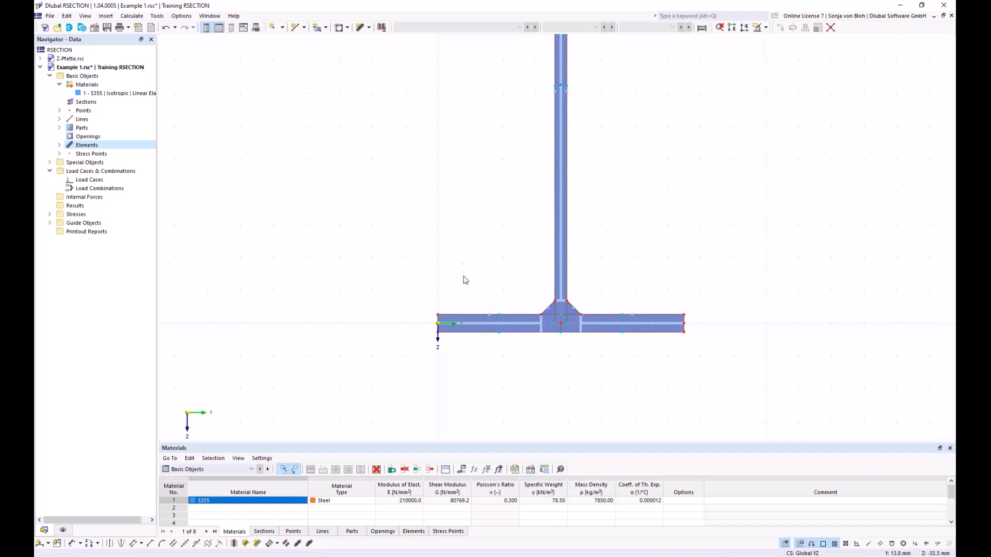
# Create two load cases with the Permanent action category, naming LC1 N and LC2 M.
pyautogui.scroll(-3, 562, 251)
pyautogui.moveTo(554, 163); pyautogui.dragTo(525, 254, button='middle')
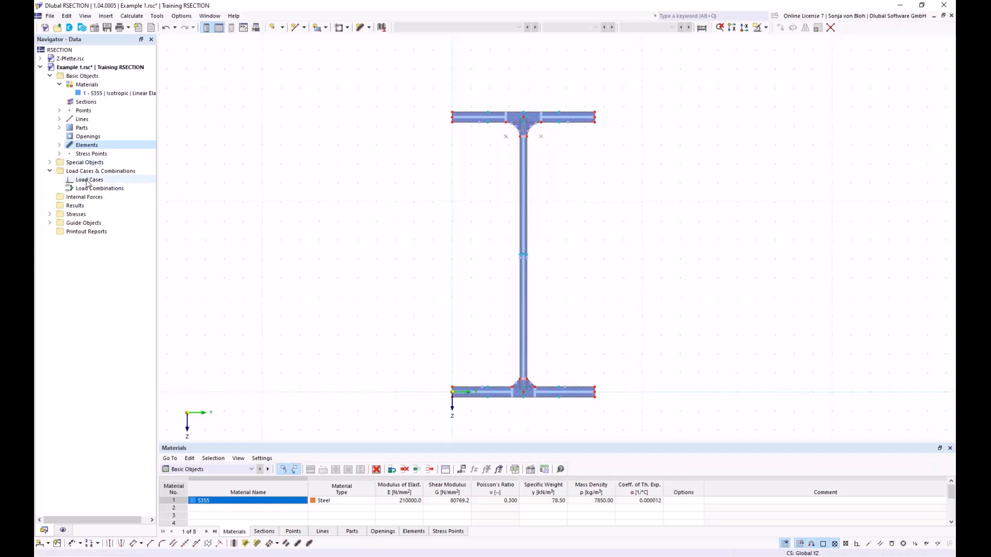
pyautogui.rightClick(87, 180)
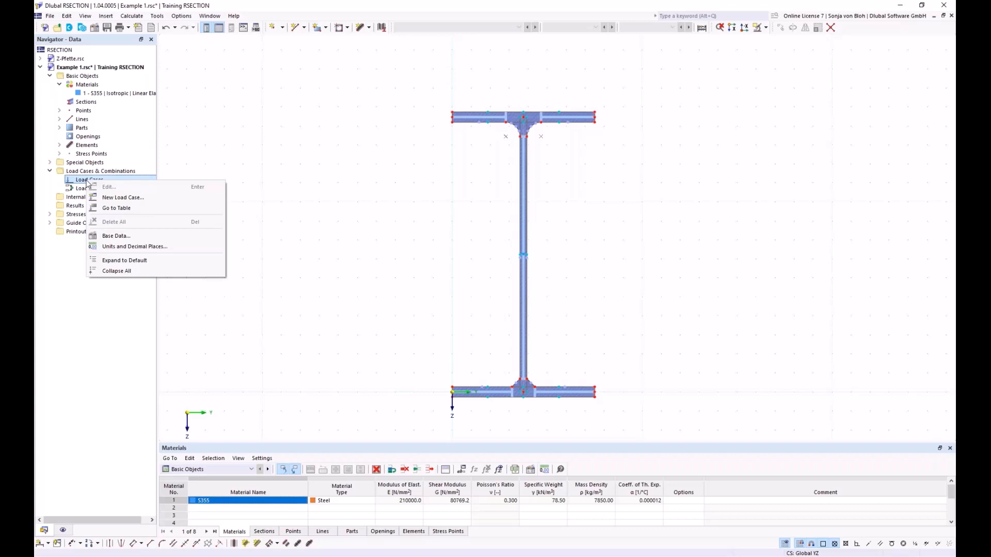
pyautogui.click(119, 198)
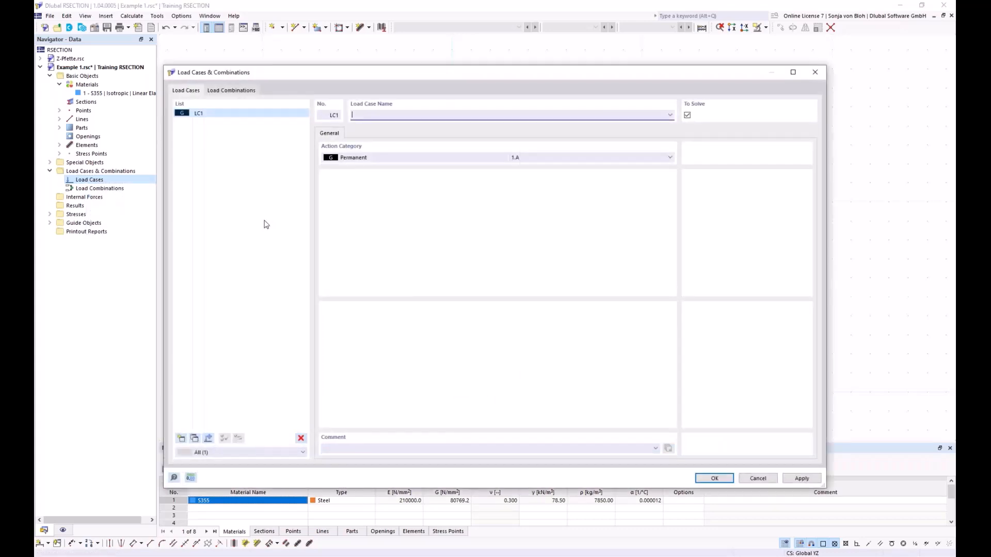
pyautogui.write('N')
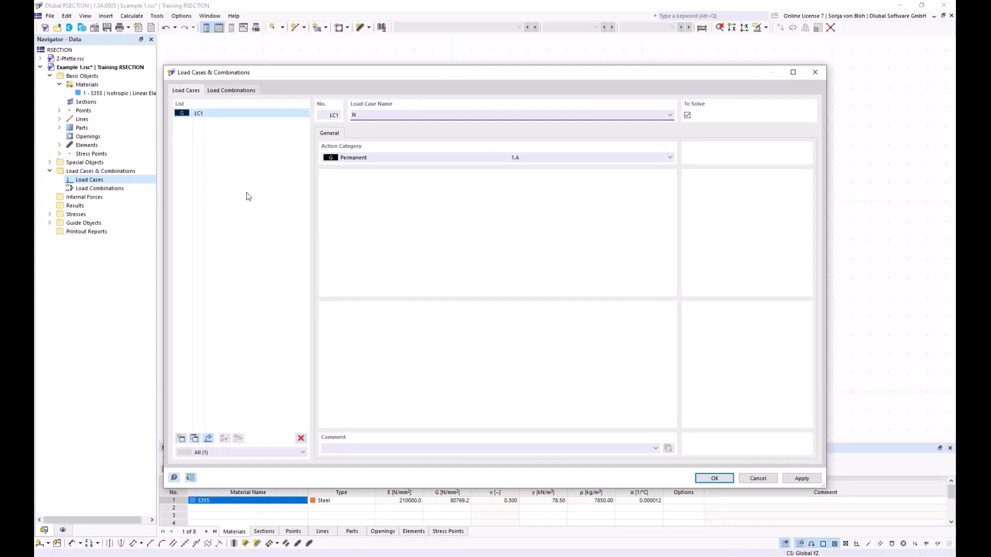
pyautogui.click(181, 439)
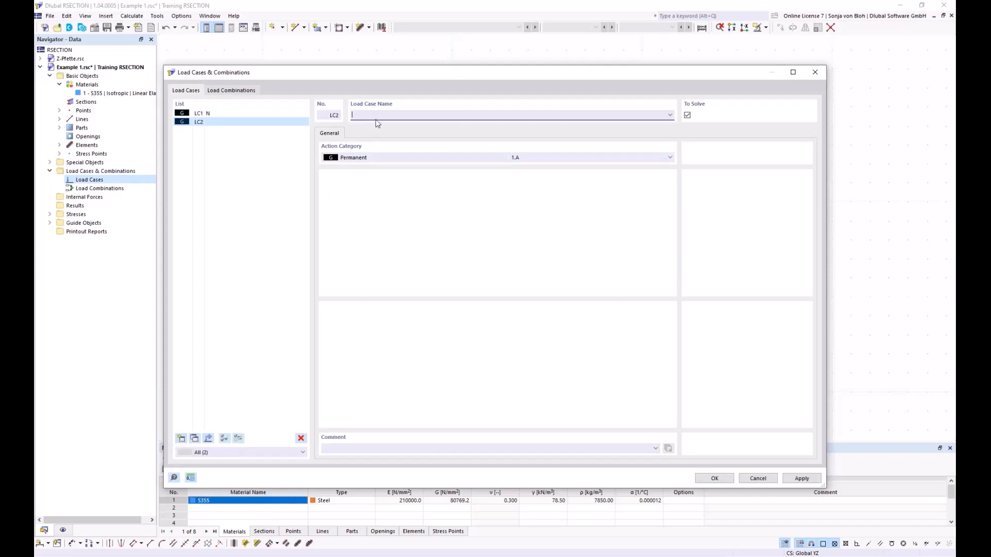
pyautogui.write('M')
# Create a load combination that combines LC1 and LC2, each with a factor of 1.00.
pyautogui.click(252, 92)
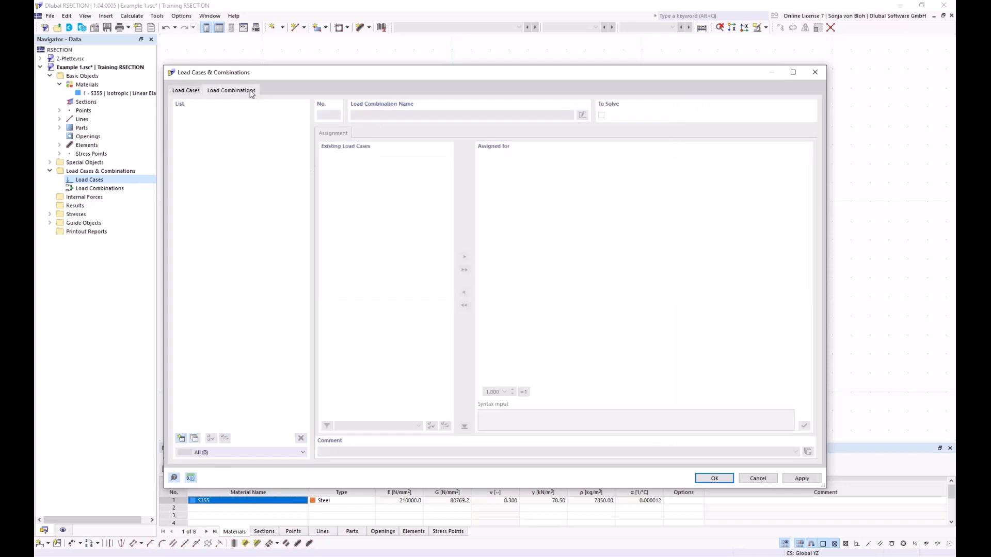
pyautogui.click(181, 439)
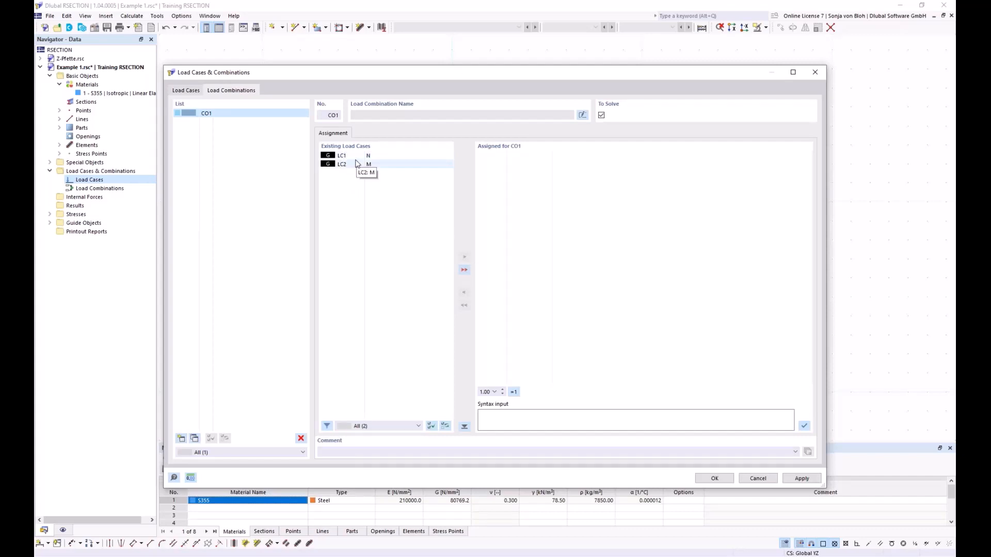
pyautogui.click(464, 270)
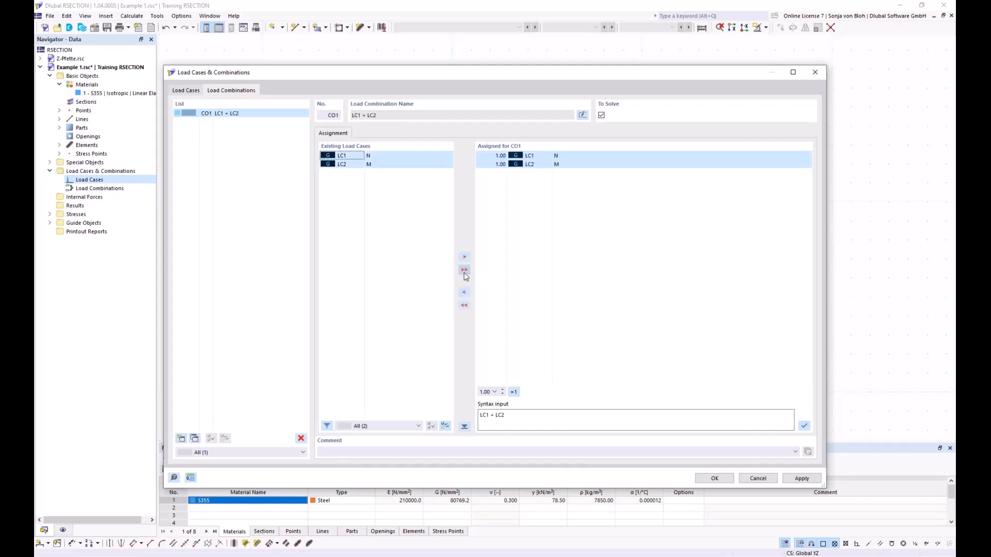
pyautogui.click(496, 156)
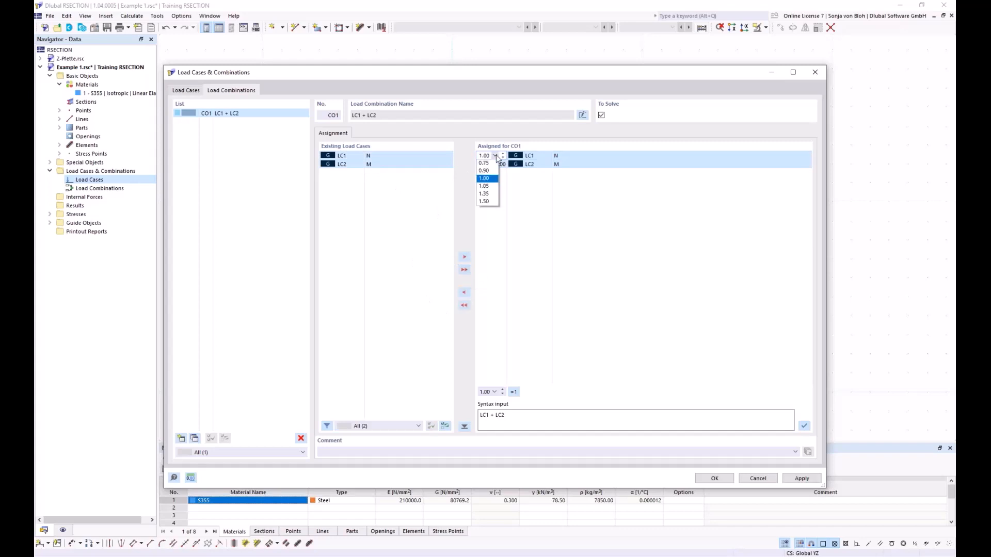
pyautogui.click(497, 157)
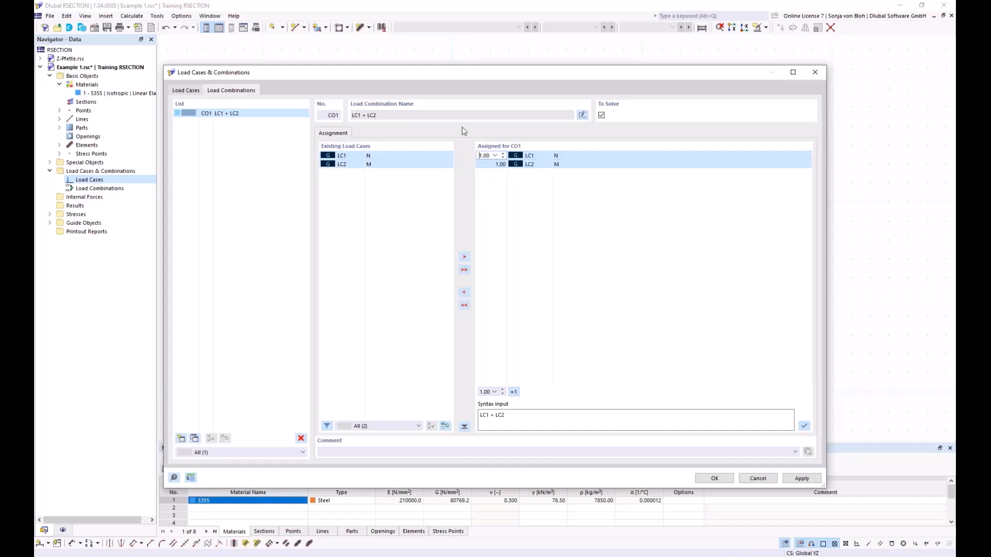
pyautogui.click(714, 478)
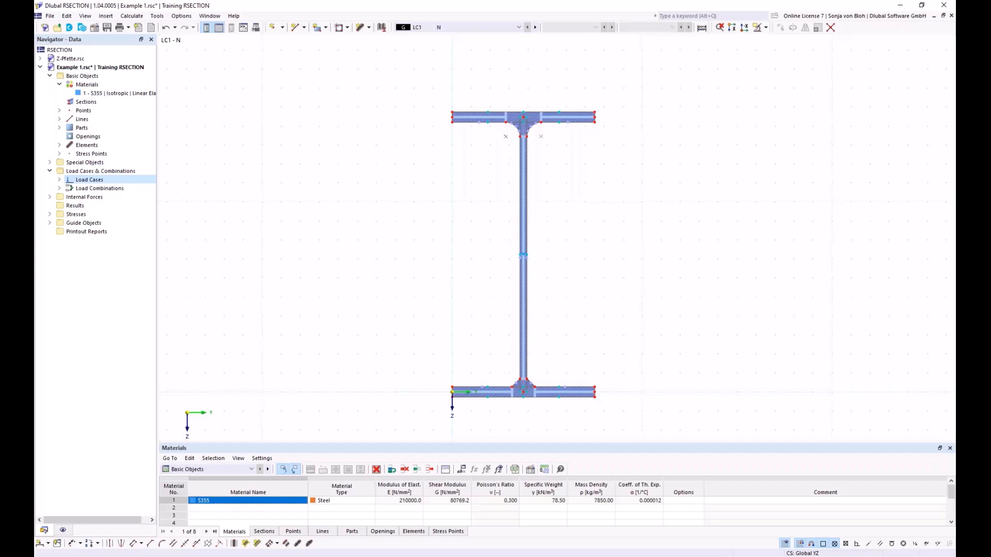
# Define internal forces for load case LC1 on member 1 with an axial force N of -10 kN.
pyautogui.click(252, 469)
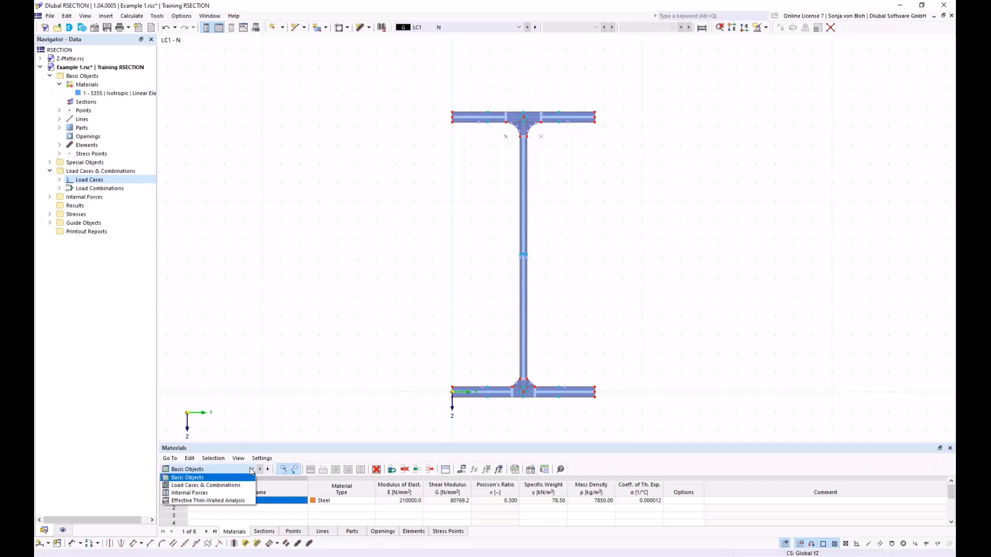
pyautogui.click(210, 493)
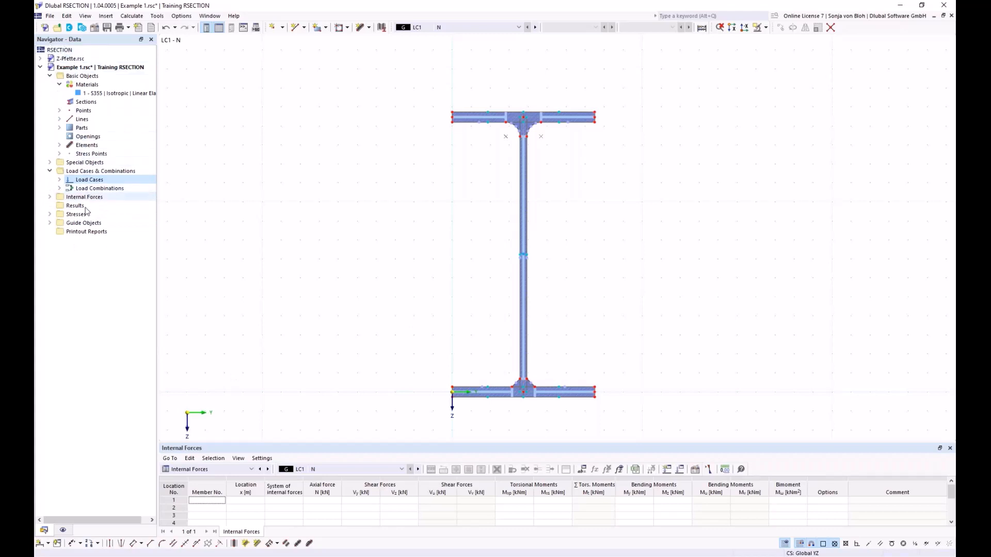
pyautogui.click(49, 198)
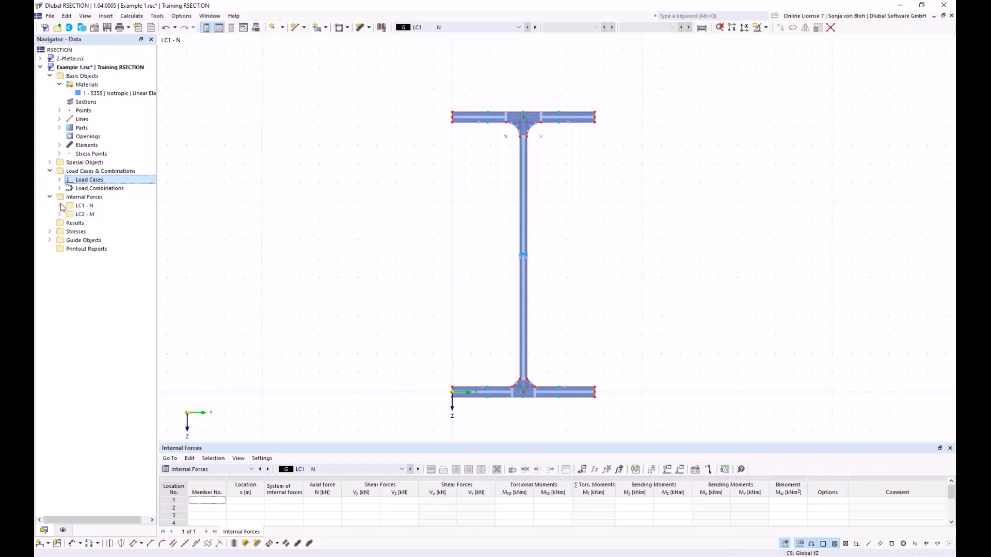
pyautogui.click(59, 205)
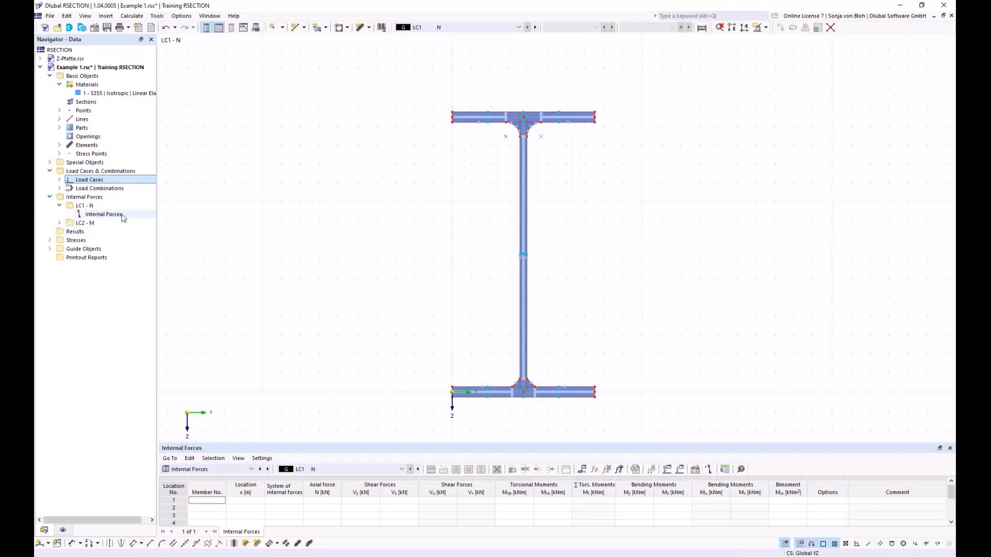
pyautogui.click(101, 218)
pyautogui.doubleClick(101, 219)
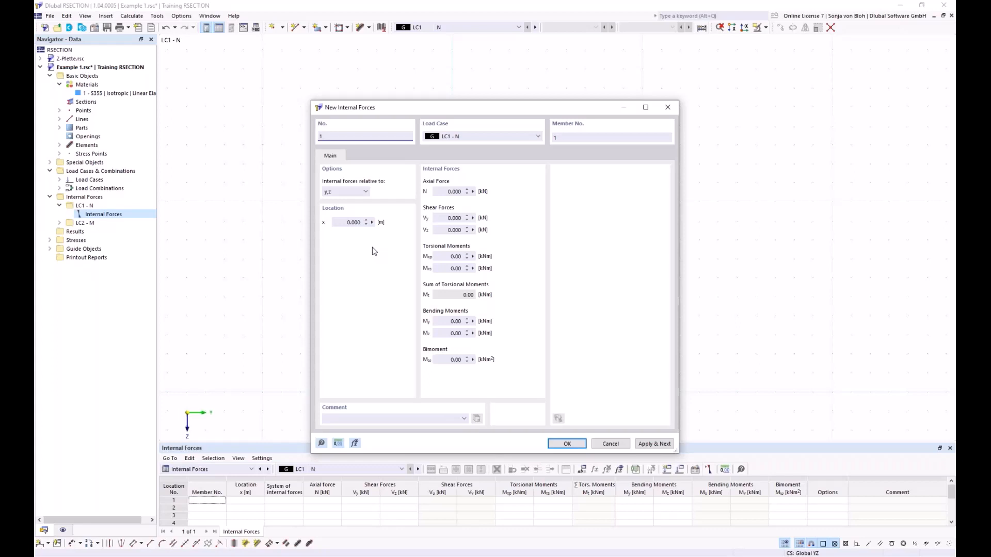
pyautogui.click(441, 193)
pyautogui.press('BackSpace')
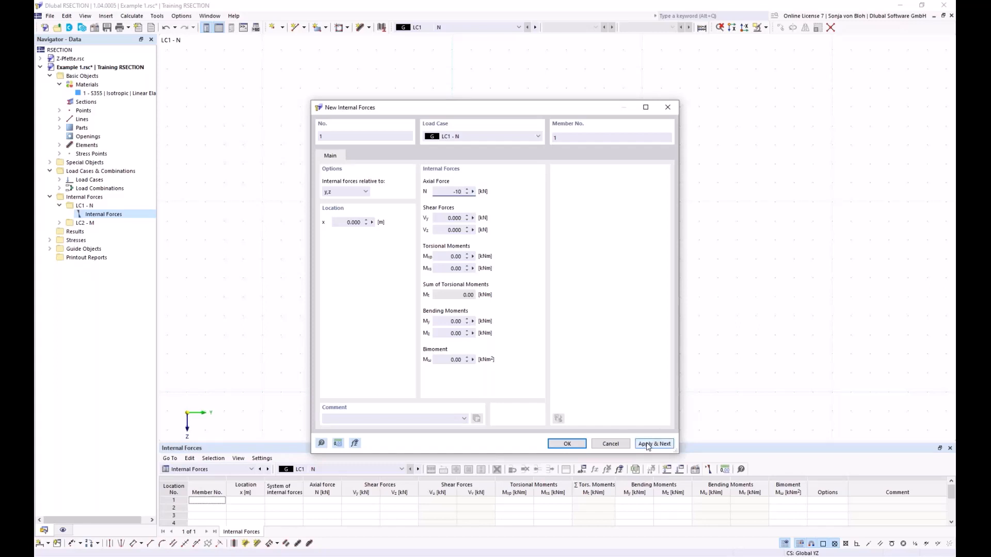
pyautogui.click(651, 445)
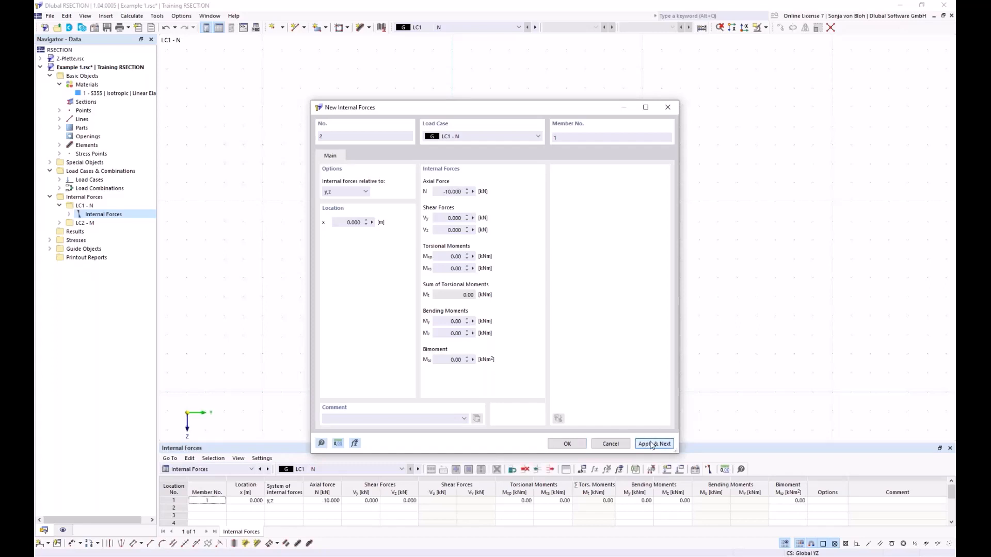
# Define internal forces for load case LC2 with N as 0 kN and bending moment My as 100 kNm.
pyautogui.click(538, 136)
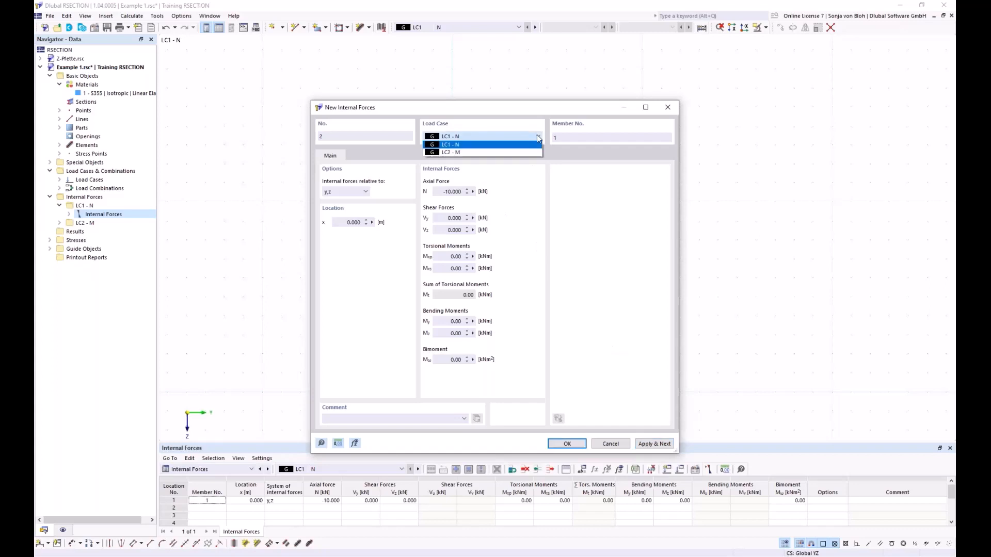
pyautogui.click(474, 153)
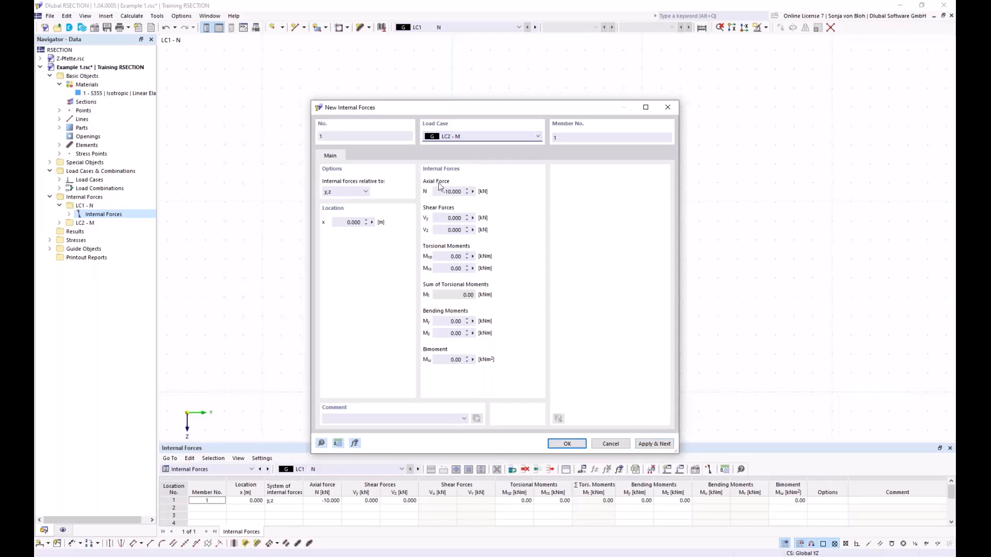
pyautogui.moveTo(440, 192); pyautogui.dragTo(518, 199)
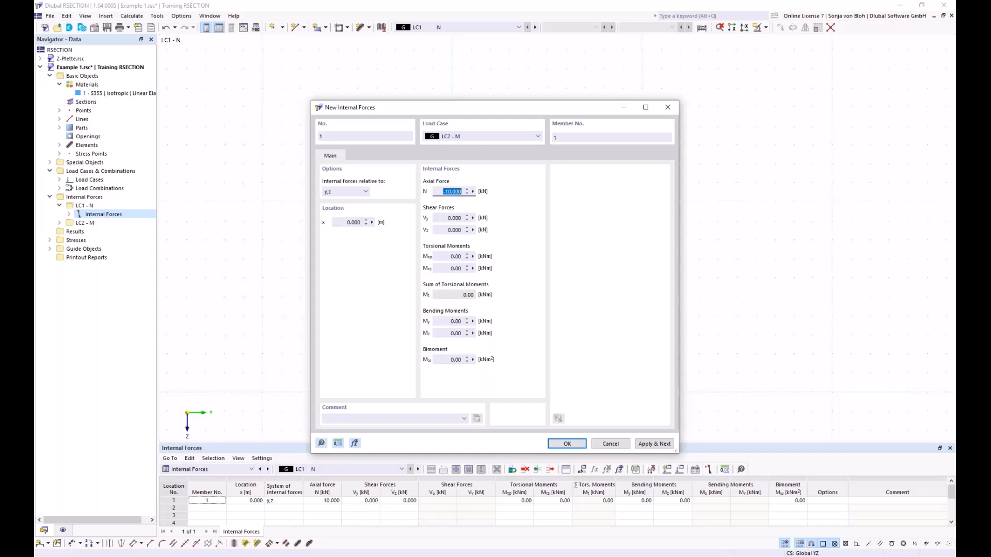
pyautogui.write('0')
pyautogui.moveTo(445, 321); pyautogui.dragTo(493, 322)
pyautogui.write('100')
pyautogui.click(568, 444)
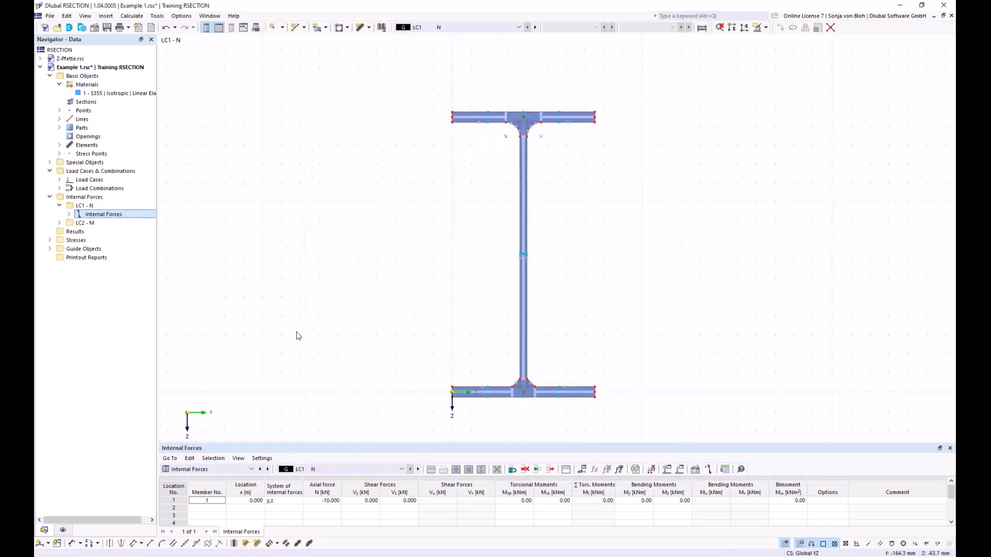
pyautogui.scroll(3, 485, 116)
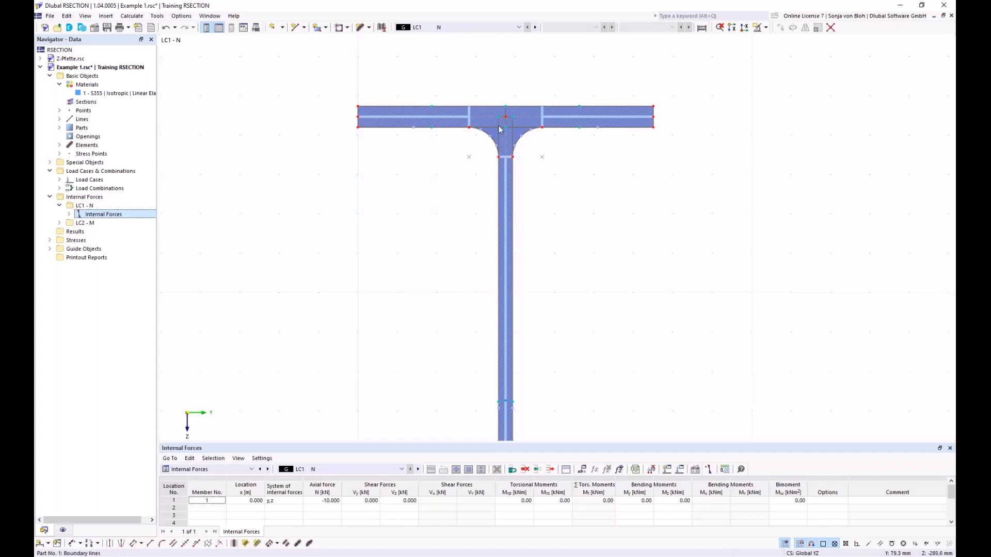
pyautogui.scroll(-3, 449, 207)
pyautogui.scroll(-1, 435, 254)
pyautogui.moveTo(432, 258); pyautogui.dragTo(420, 191, button='middle')
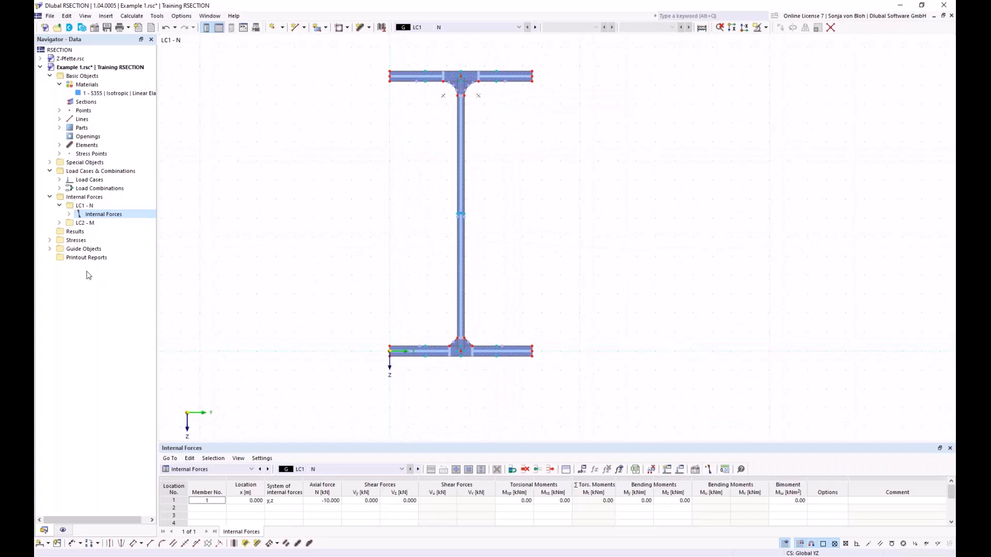
# Add a Standard stress point on the web at Cartesian coordinates Y 75 mm and Z -100 mm.
pyautogui.click(59, 153)
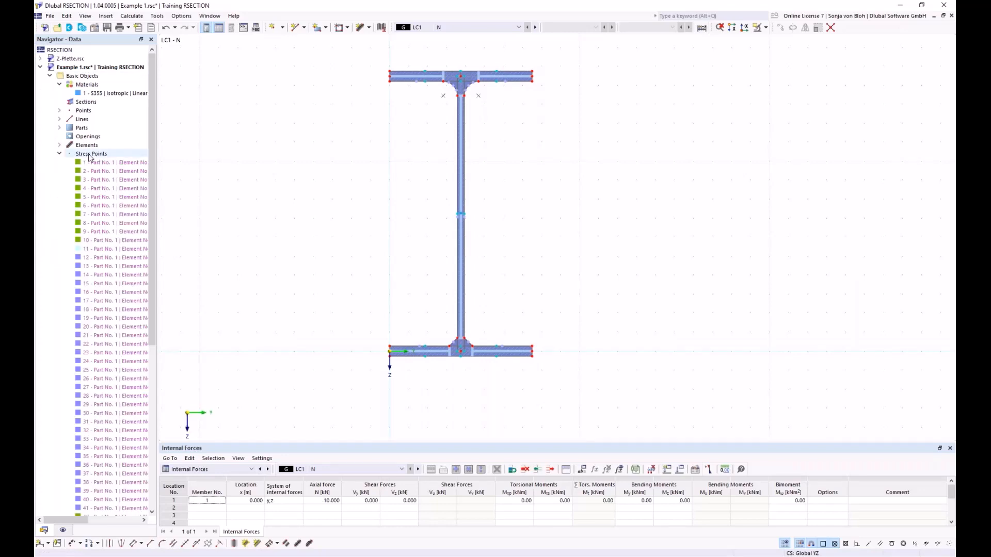
pyautogui.rightClick(89, 155)
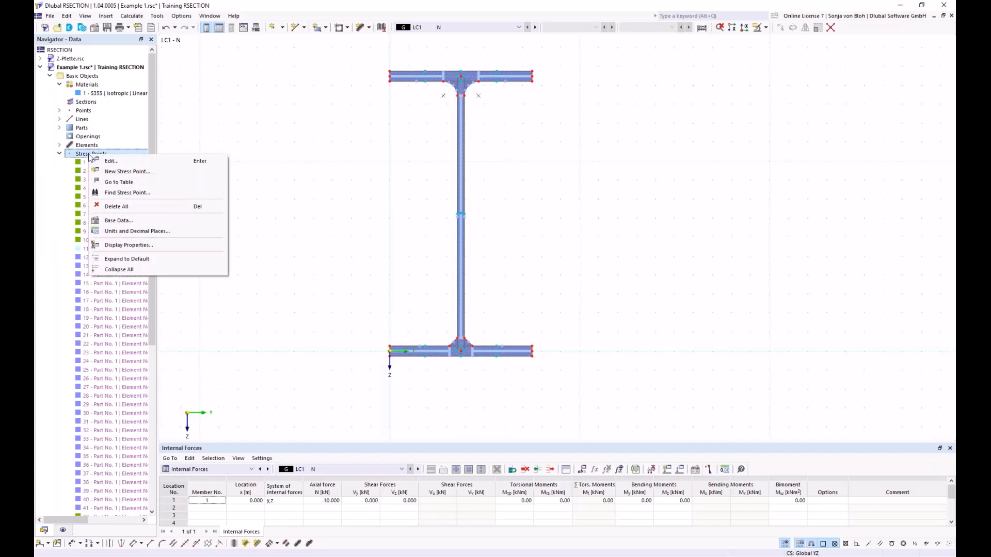
pyautogui.click(118, 173)
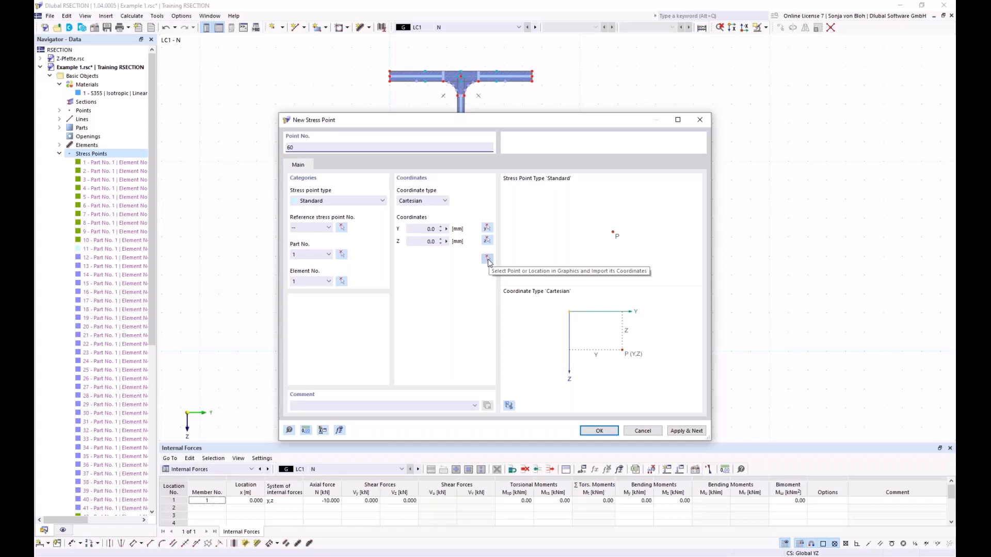
pyautogui.click(426, 228)
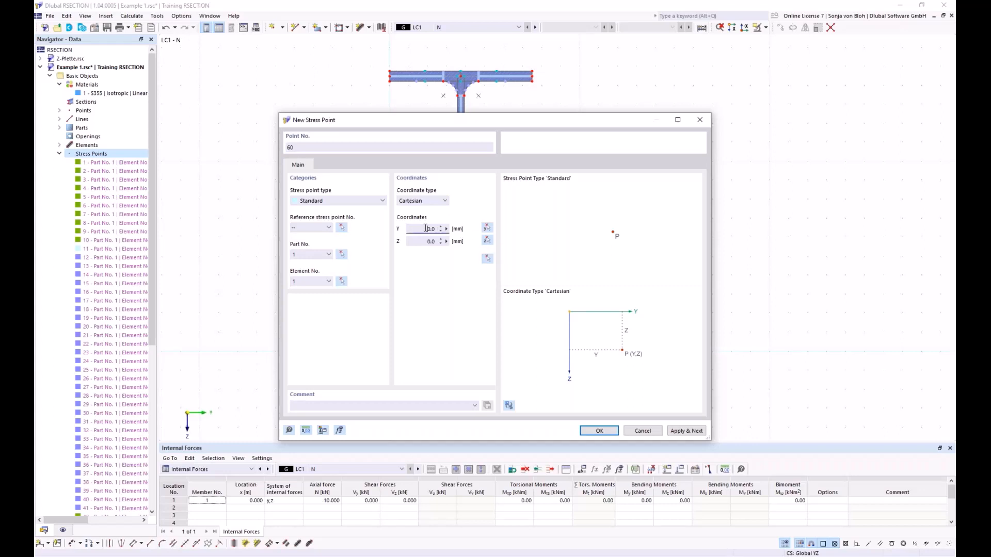
pyautogui.doubleClick(426, 228)
pyautogui.write('75')
pyautogui.press('Tab')
pyautogui.press('BackSpace')
pyautogui.write('-100')
pyautogui.click(596, 433)
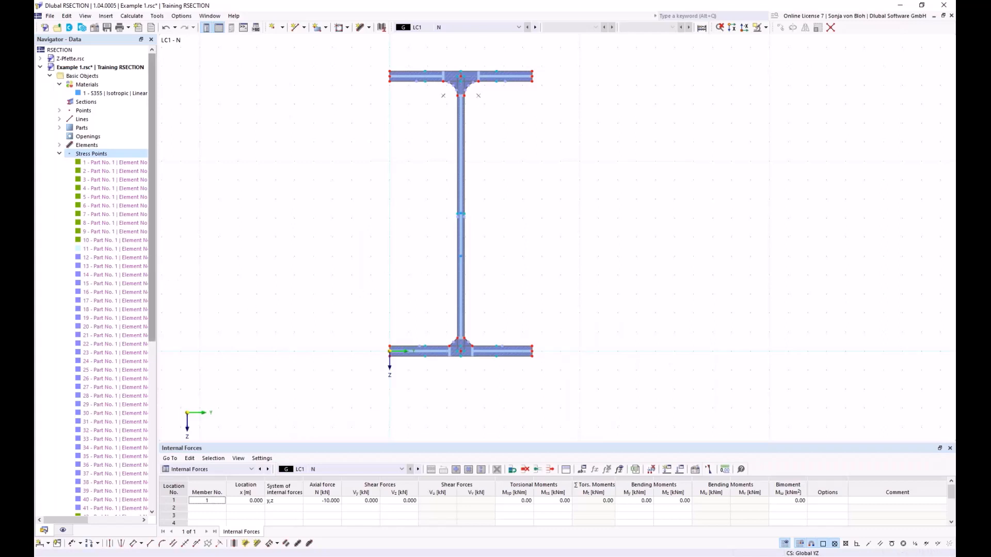
# Locate the newly added stress point in the section graphic using Find, and collapse the list of stress points.
pyautogui.moveTo(155, 254); pyautogui.dragTo(153, 447)
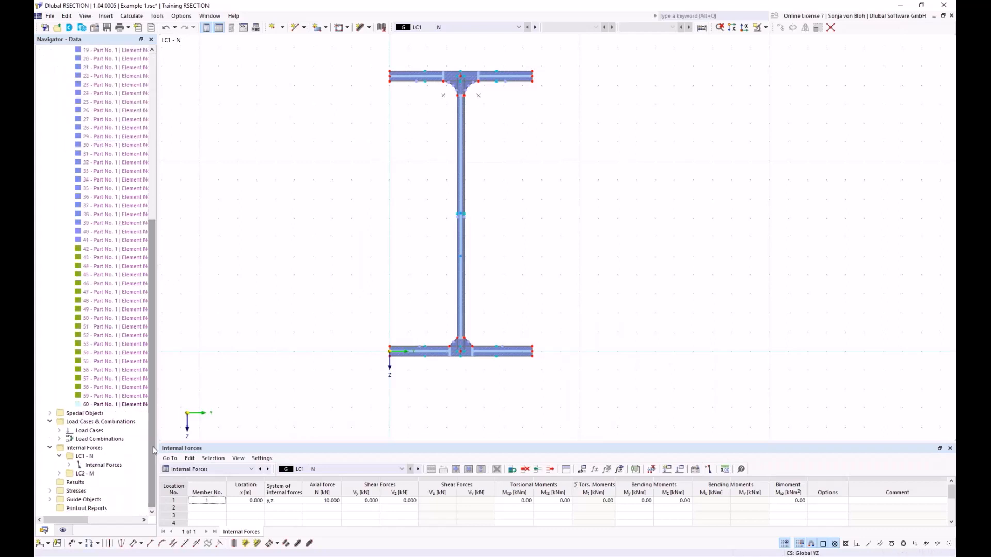
pyautogui.rightClick(109, 408)
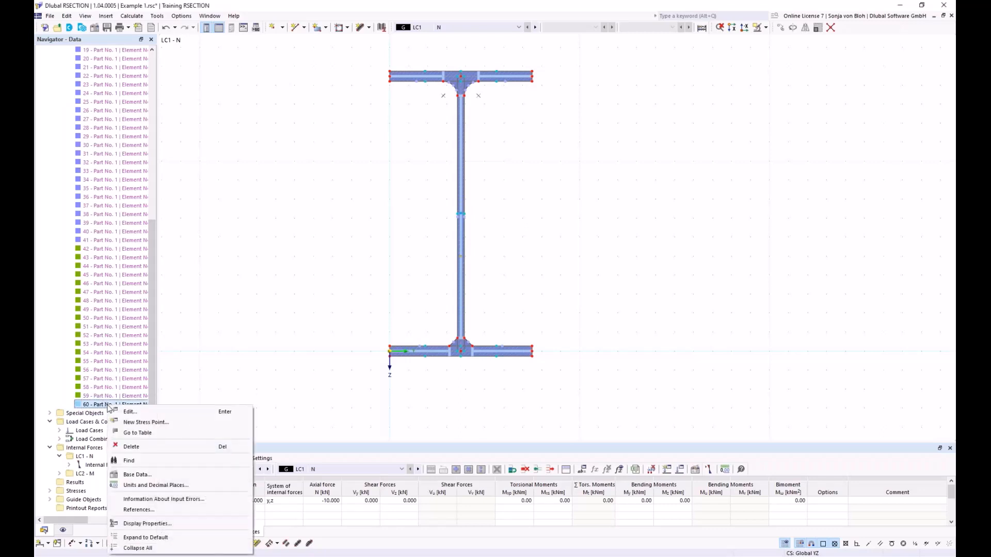
pyautogui.click(133, 461)
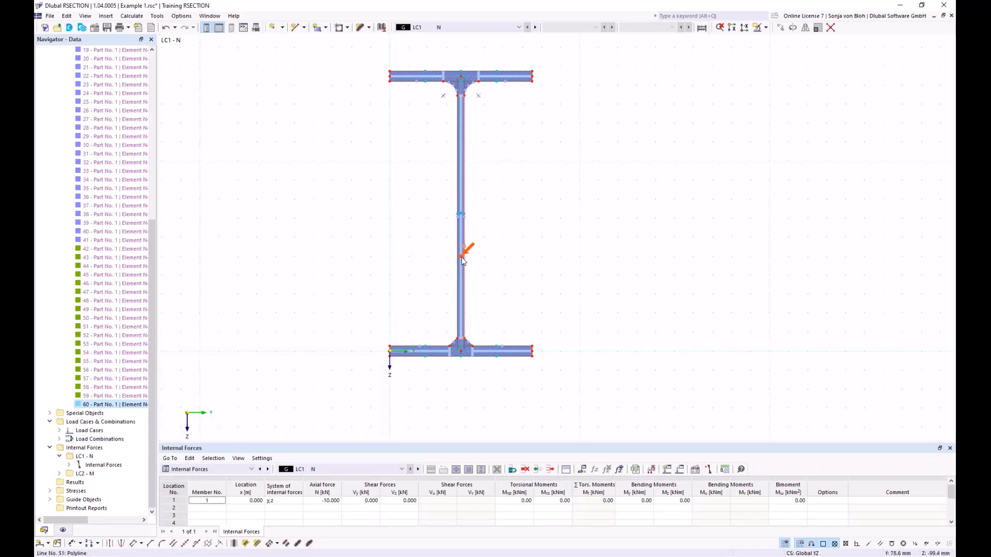
pyautogui.moveTo(461, 257)
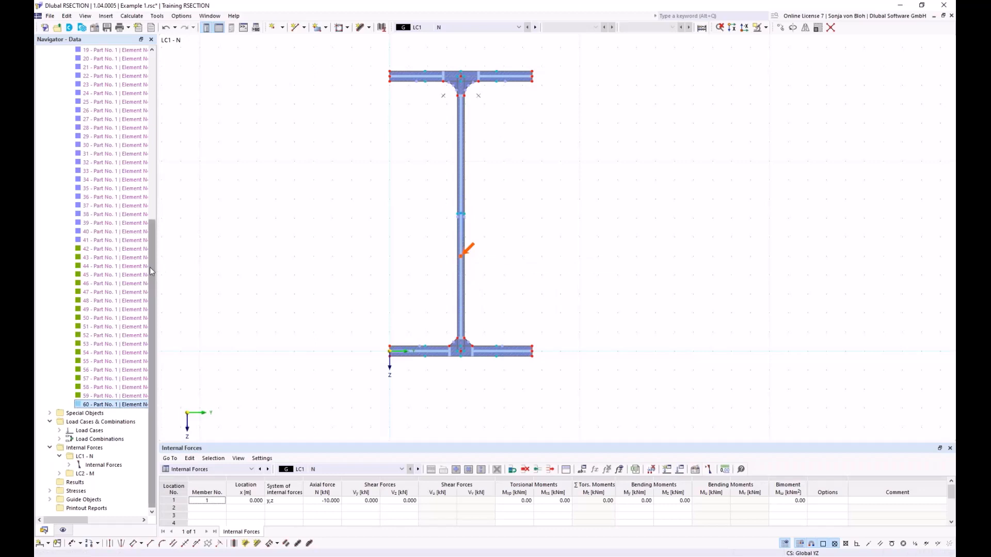
pyautogui.moveTo(152, 267); pyautogui.dragTo(156, 82)
pyautogui.click(60, 154)
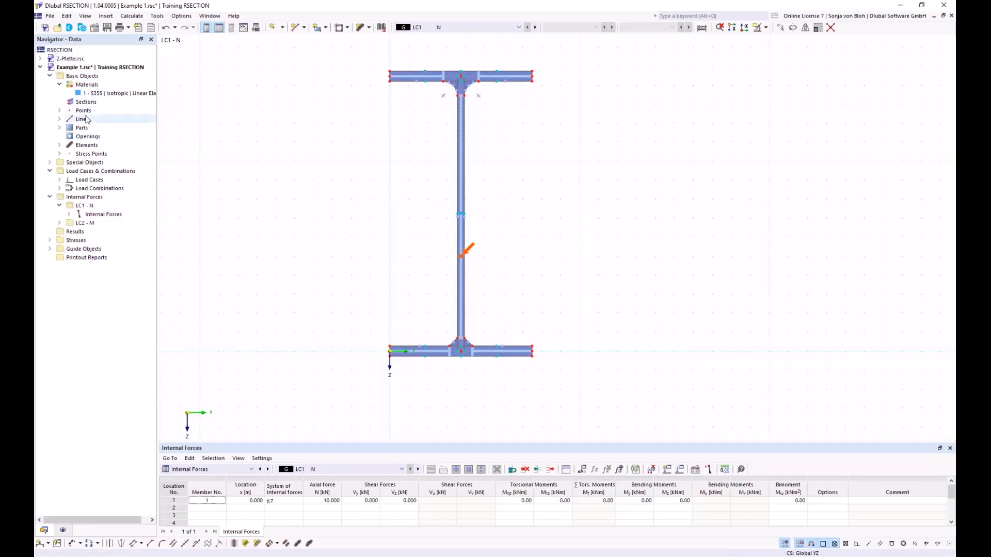
# Review the stress configuration, examining the definitions of total normal stress, total shear stress and von Mises equivalent stress.
pyautogui.click(50, 241)
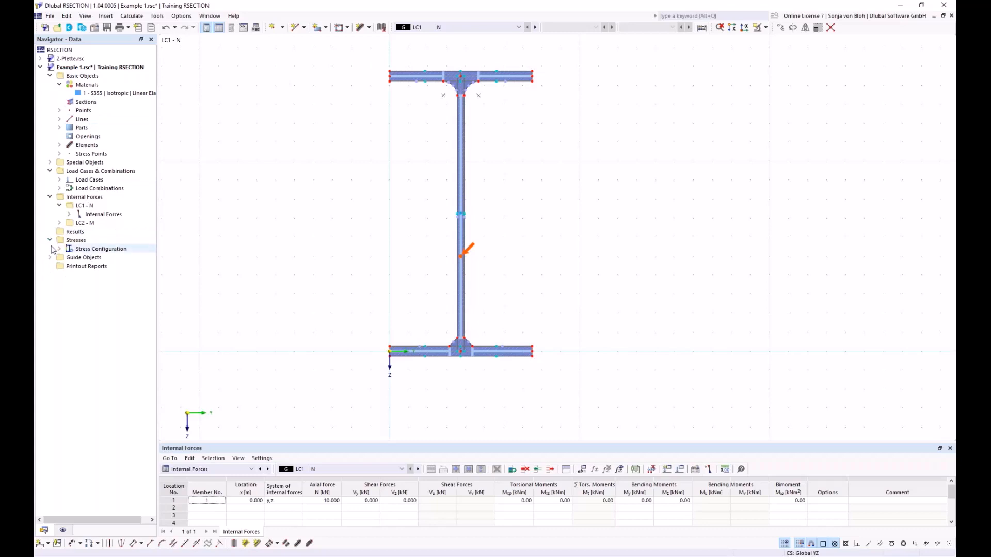
pyautogui.click(59, 249)
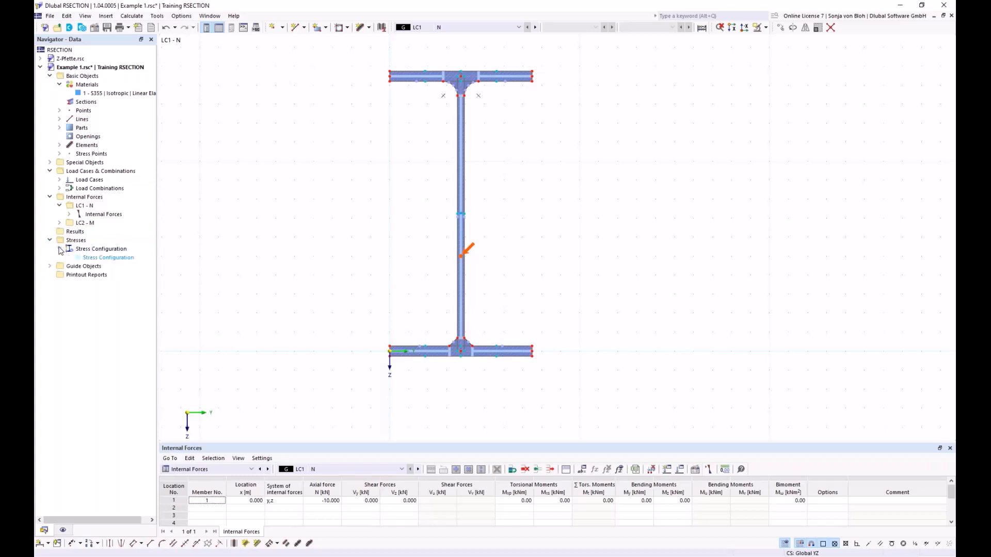
pyautogui.doubleClick(112, 258)
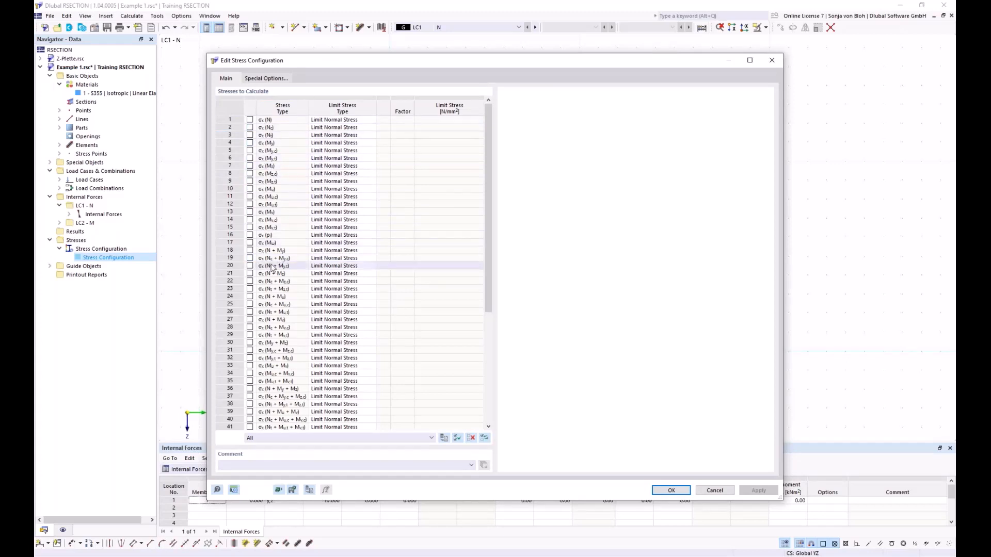
pyautogui.moveTo(488, 228); pyautogui.dragTo(500, 386)
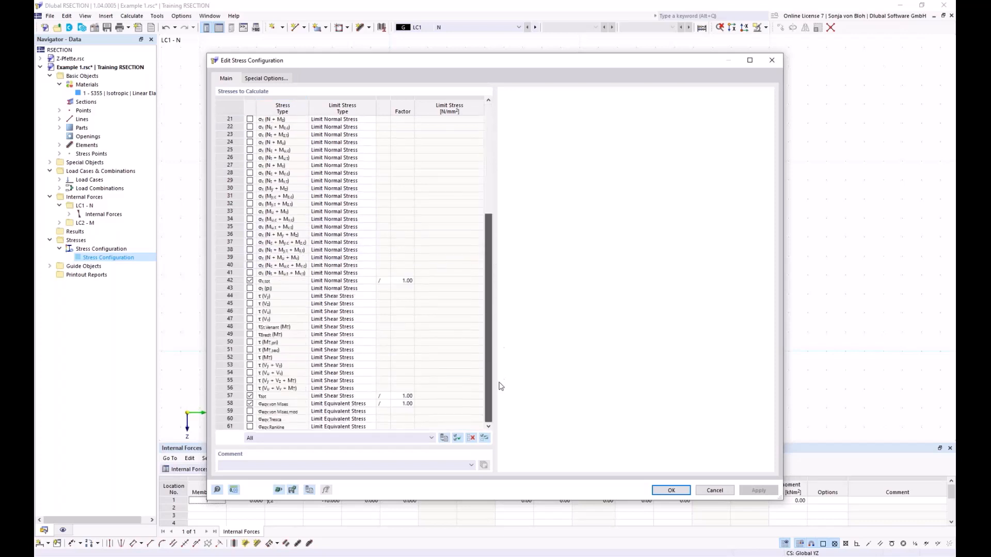
pyautogui.click(276, 280)
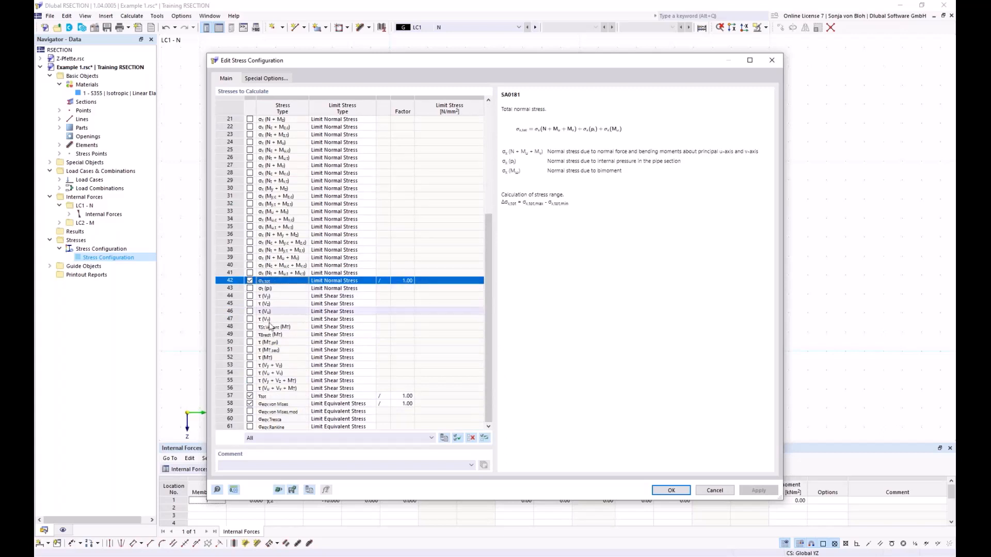
pyautogui.click(284, 397)
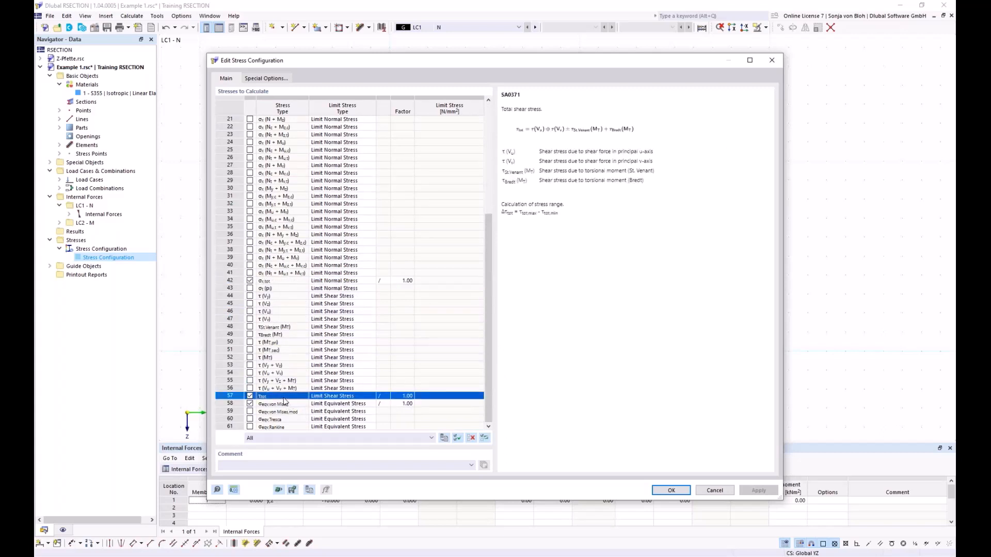
pyautogui.click(284, 405)
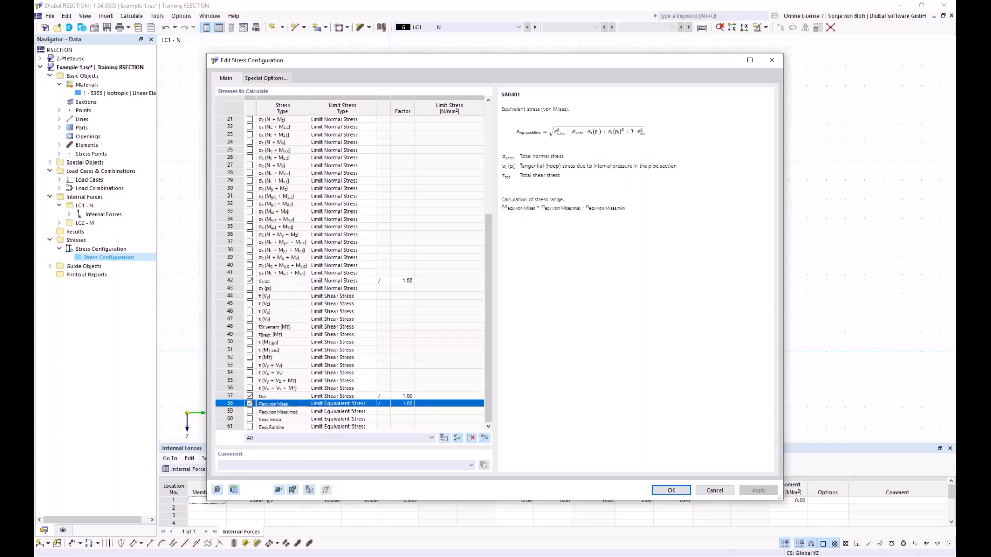
pyautogui.click(671, 491)
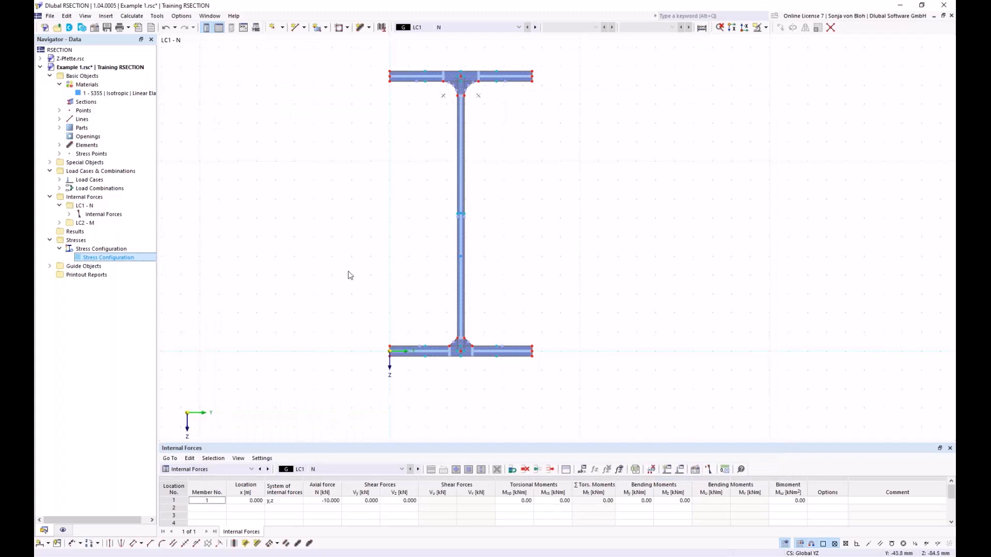
# Calculate all results and compare the result types offered by the Thin-Walled Analysis and Effective Thin-Walled Analysis.
pyautogui.click(129, 17)
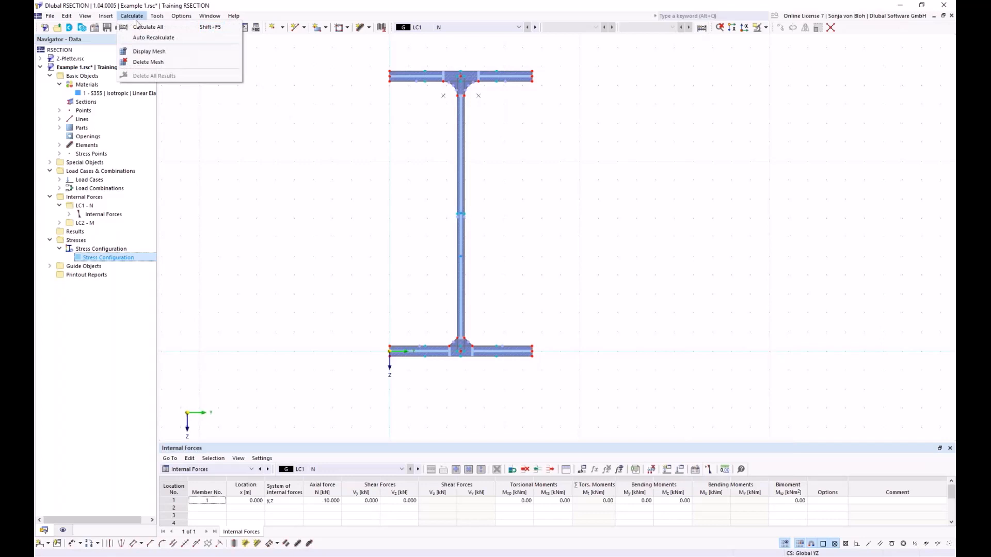
pyautogui.click(148, 27)
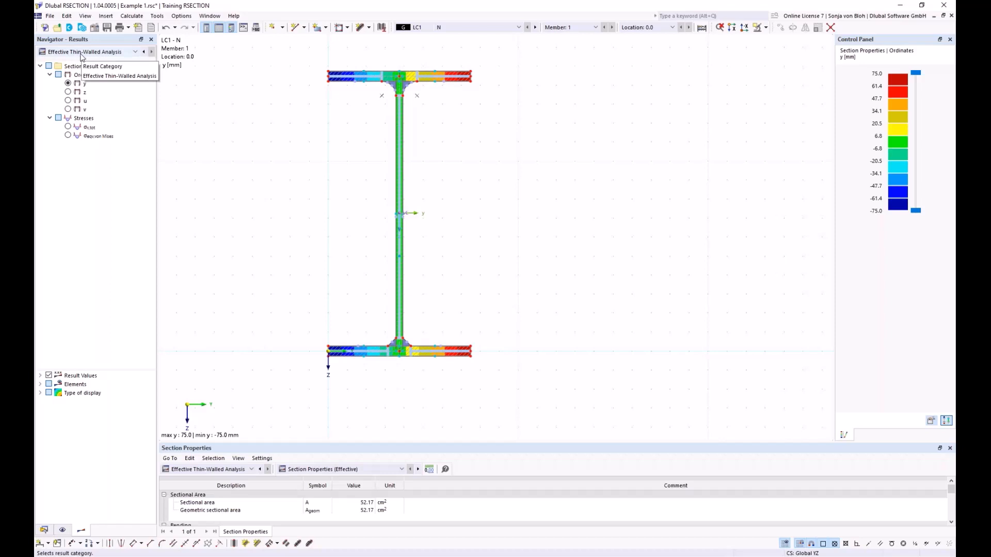
pyautogui.click(133, 52)
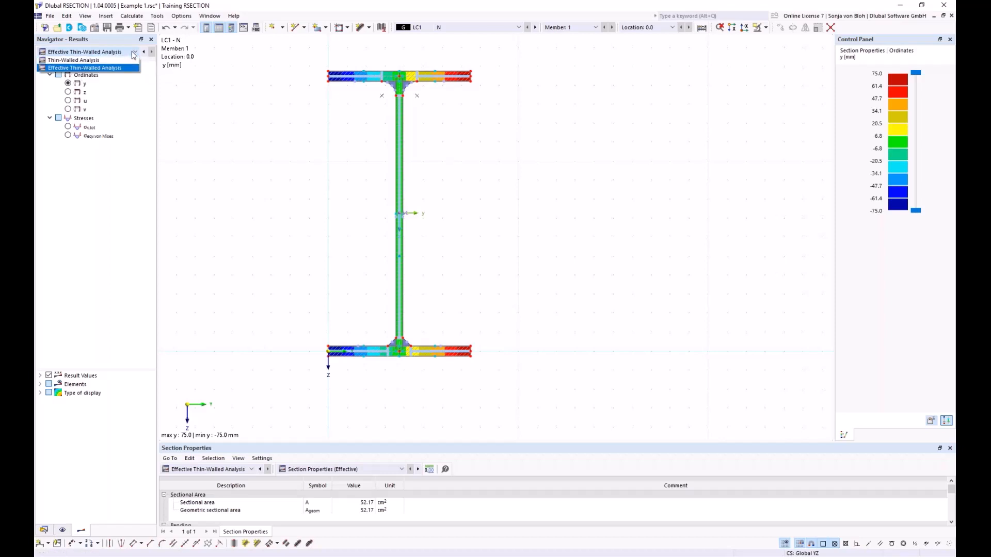
pyautogui.click(98, 59)
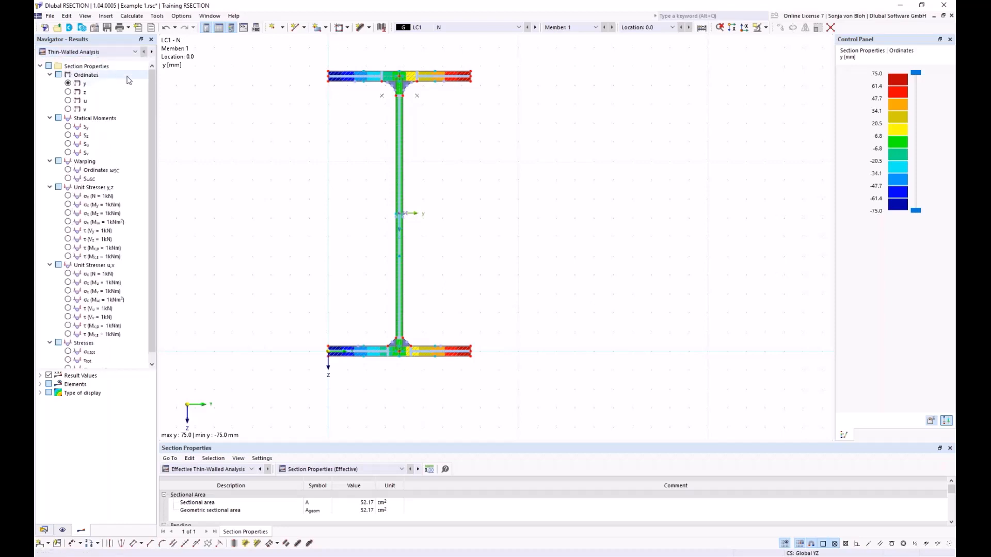
pyautogui.click(135, 51)
pyautogui.click(110, 69)
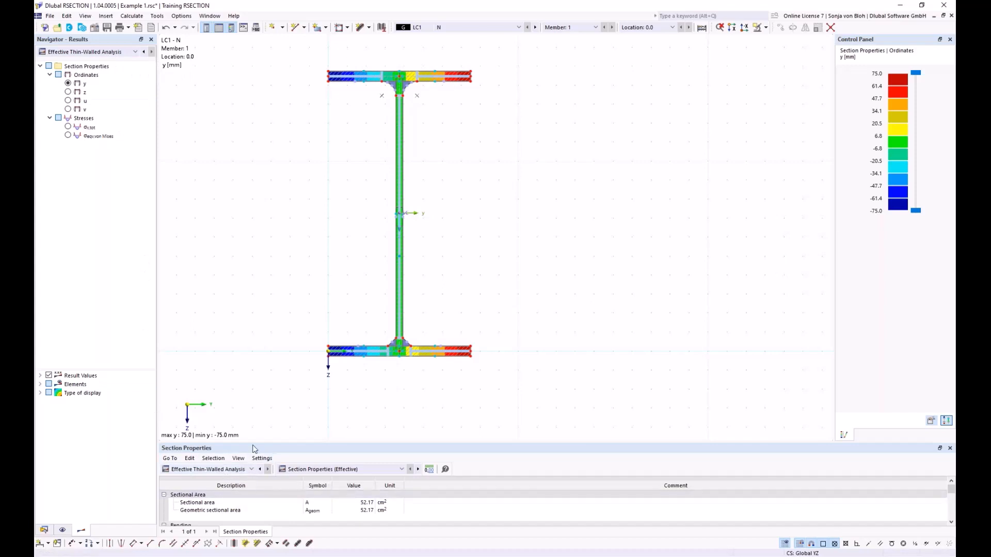
# Enlarge the effective section properties table and check which result categories it offers, keeping the whole section in view.
pyautogui.moveTo(249, 442); pyautogui.dragTo(253, 358)
pyautogui.click(252, 386)
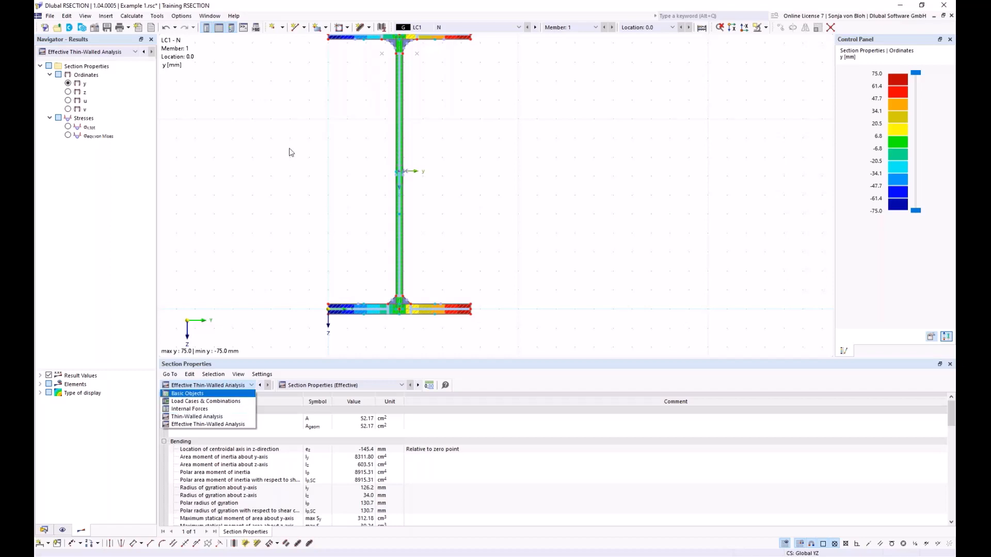
pyautogui.click(351, 85)
pyautogui.scroll(-1, 345, 101)
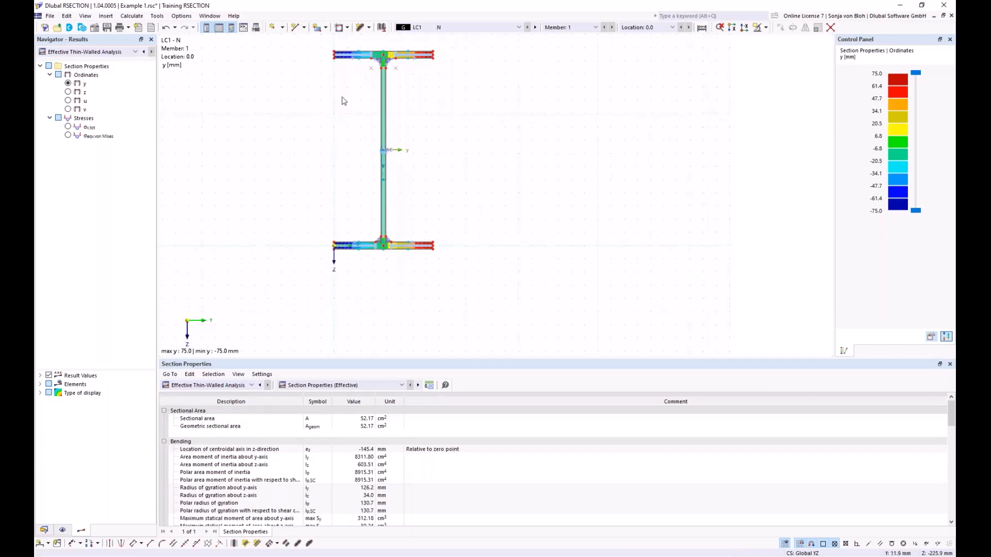
# Display the effective total normal stress σx,tot on the section and view it for load case LC2 and combination CO1.
pyautogui.click(68, 127)
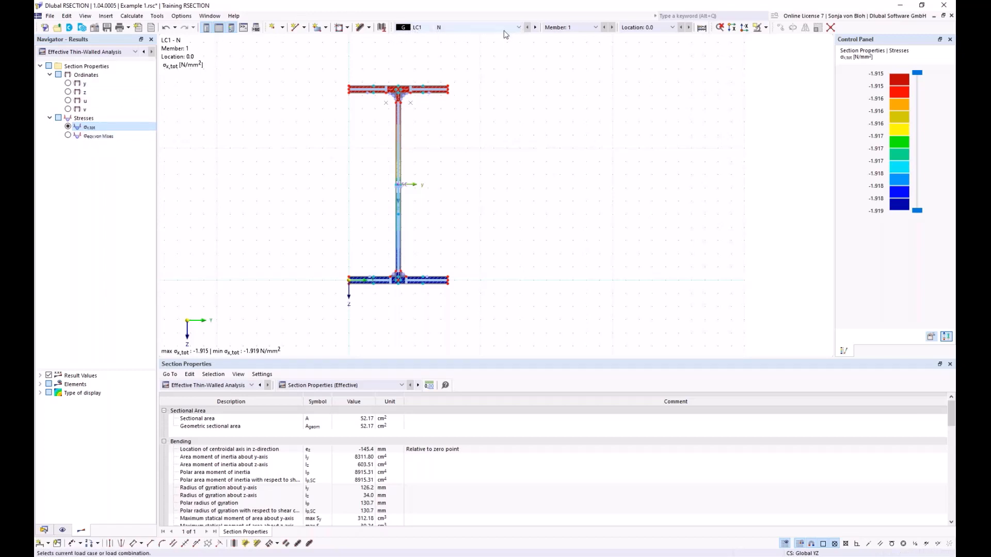
pyautogui.click(519, 27)
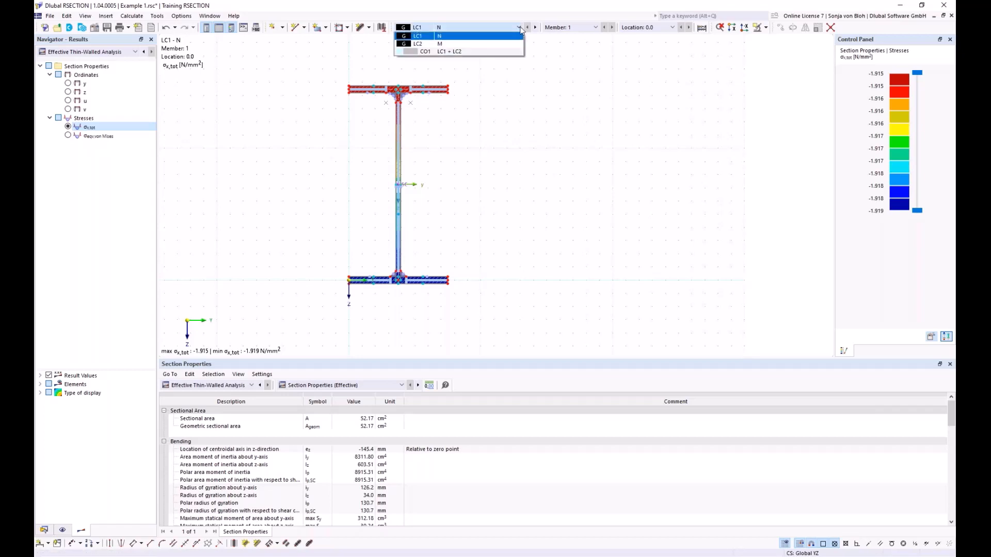
pyautogui.click(473, 43)
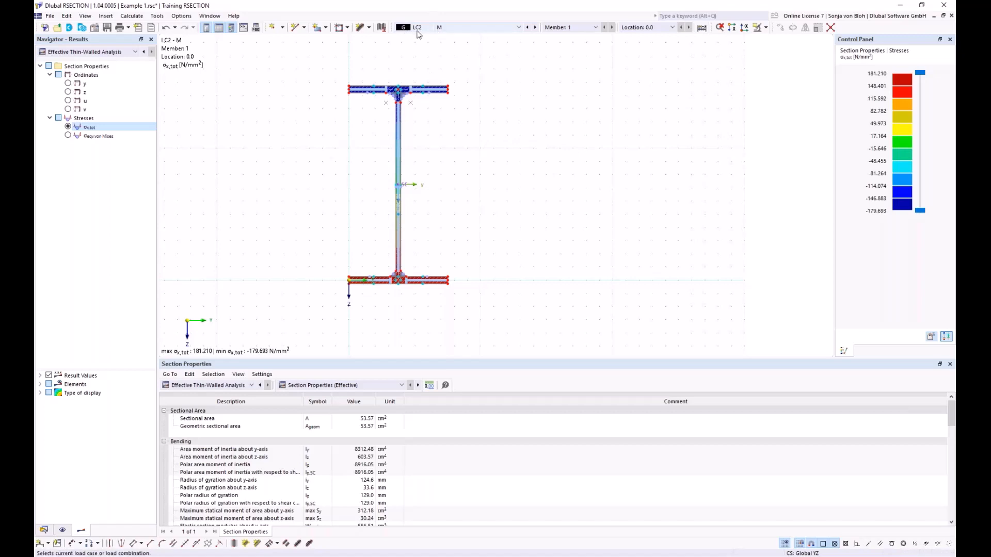
pyautogui.click(519, 27)
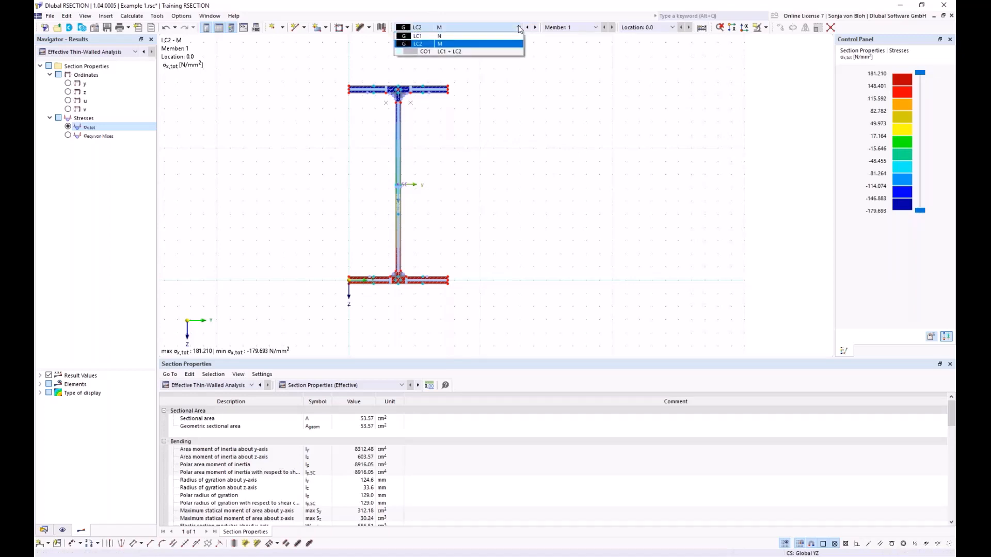
pyautogui.click(448, 51)
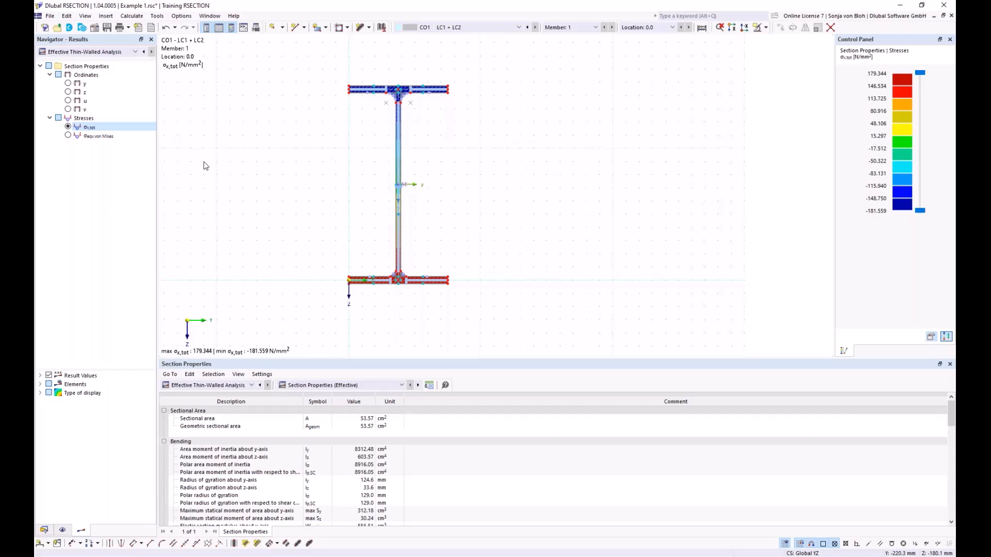
# Show the total normal stress for load case LC1 with the type of display set to Off instead of isobands.
pyautogui.click(454, 27)
pyautogui.click(453, 36)
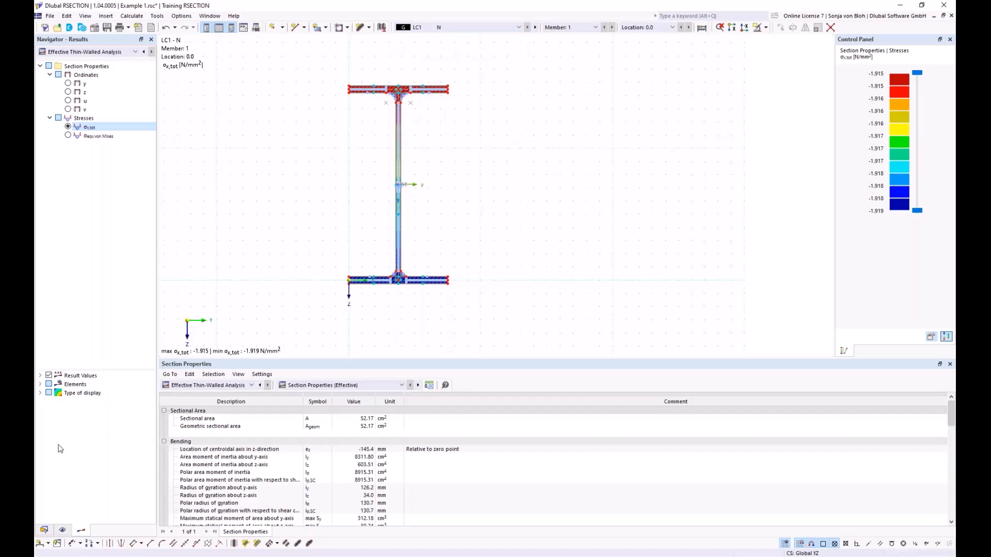
pyautogui.click(40, 393)
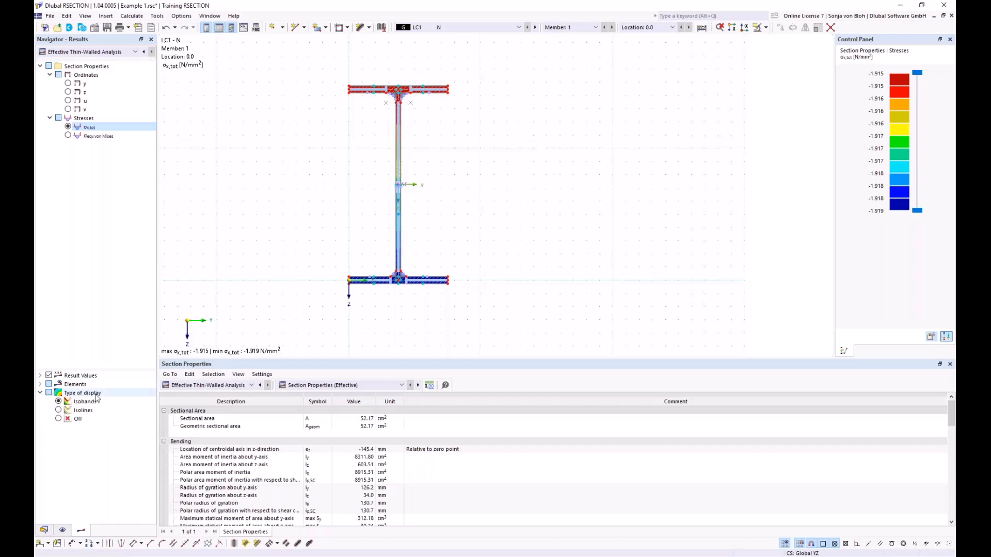
pyautogui.click(59, 419)
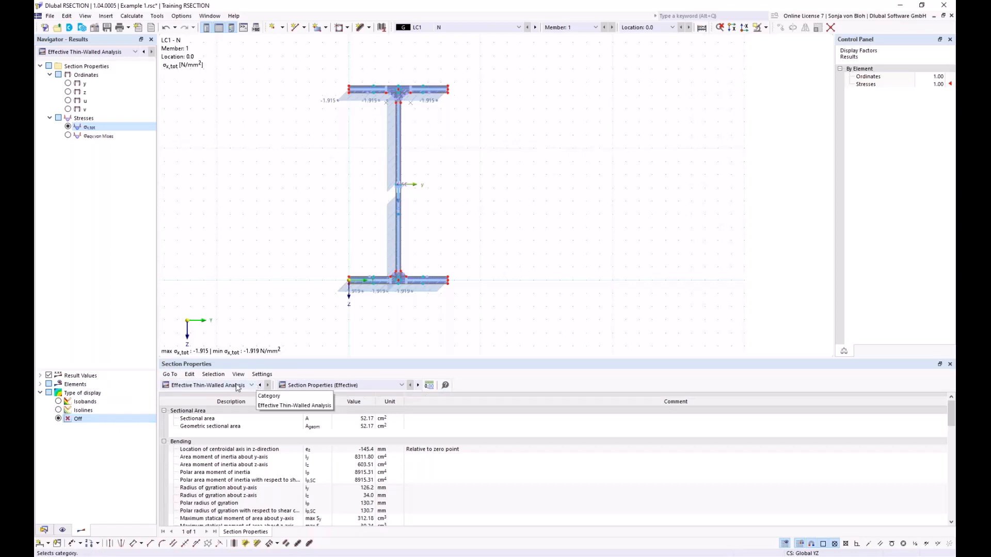
# Show the Section Properties table of the Thin-Walled Analysis and enlarge it to examine the area and bending properties.
pyautogui.click(252, 385)
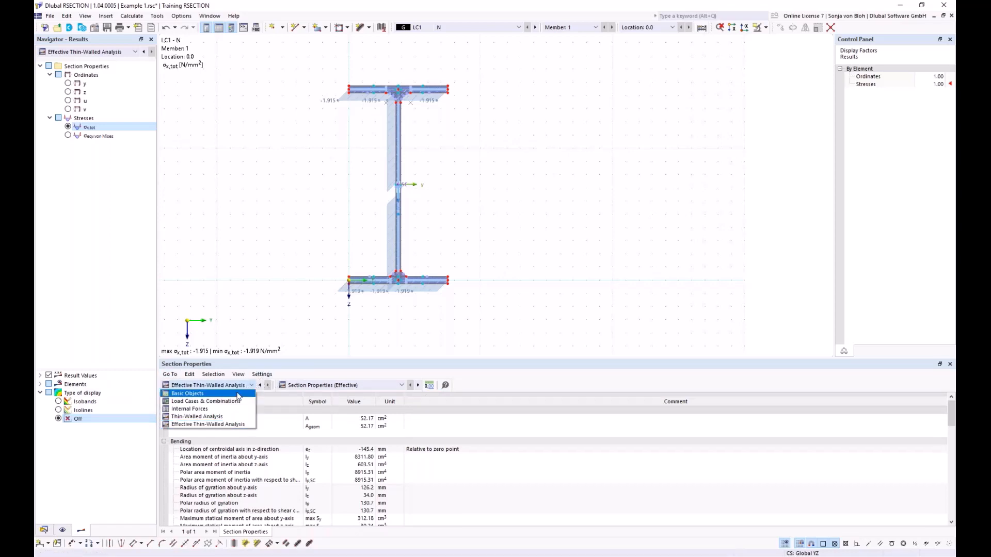
pyautogui.click(204, 419)
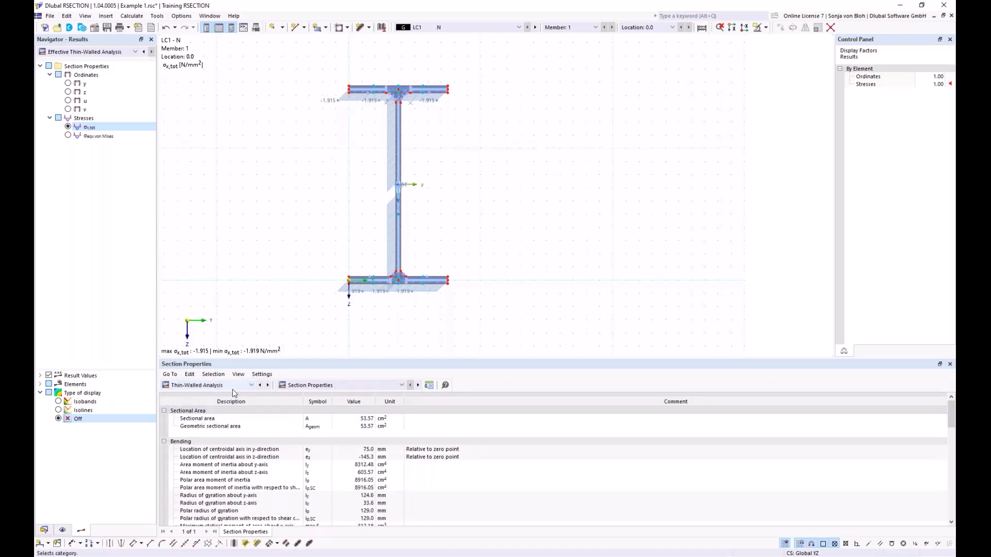
pyautogui.click(403, 386)
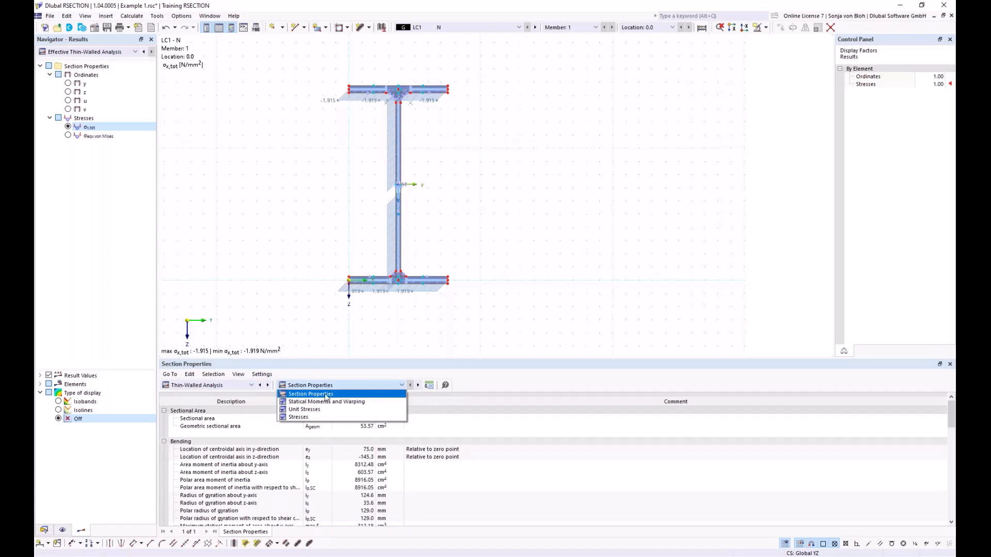
pyautogui.click(325, 395)
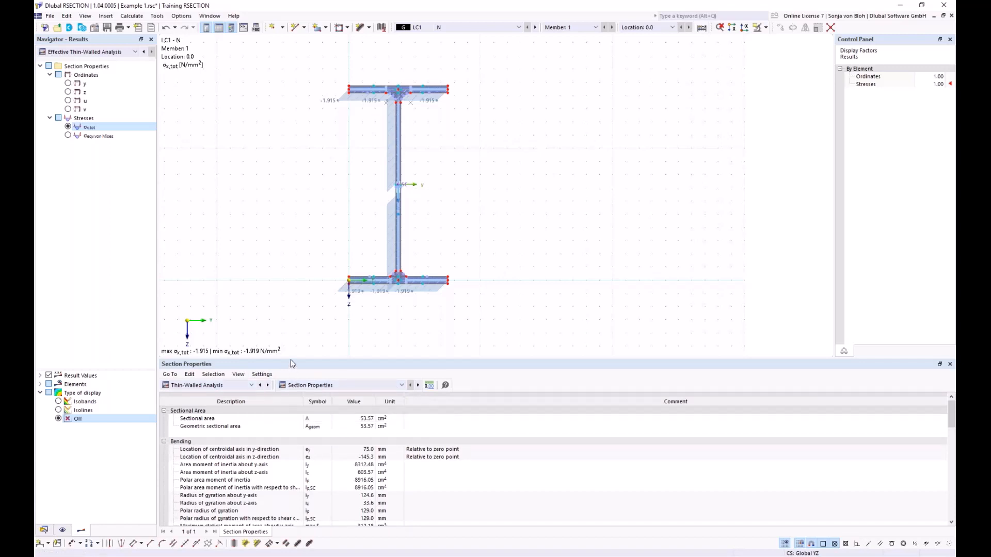
pyautogui.moveTo(292, 362); pyautogui.dragTo(304, 262)
pyautogui.click(361, 320)
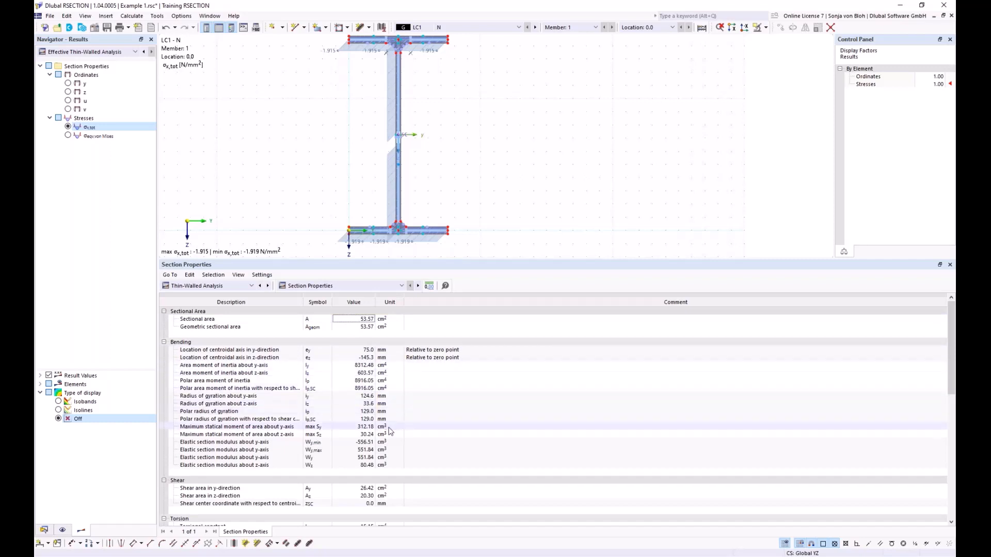
# Examine the Statical Moments and Warping table, and show the Stresses table of the Thin-Walled Analysis.
pyautogui.click(402, 286)
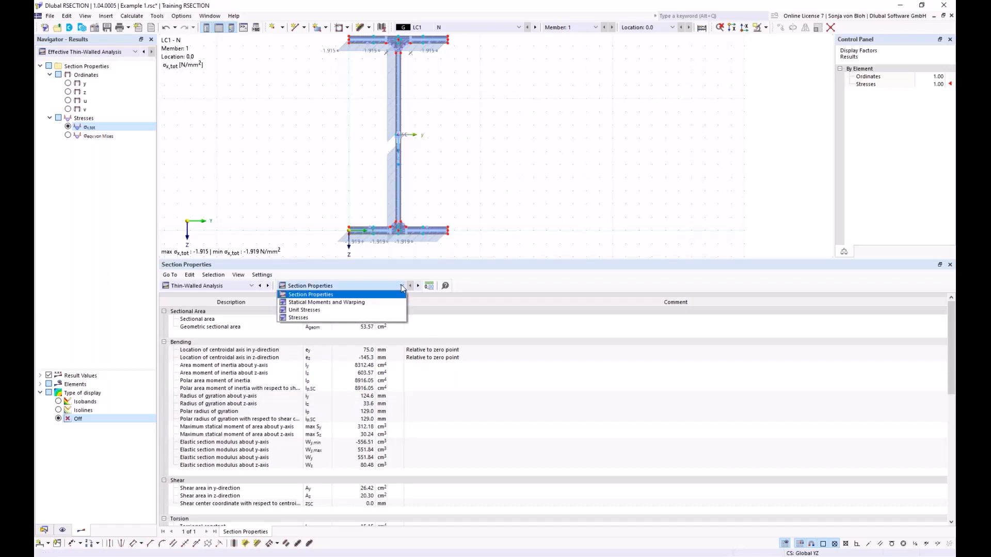
pyautogui.click(335, 303)
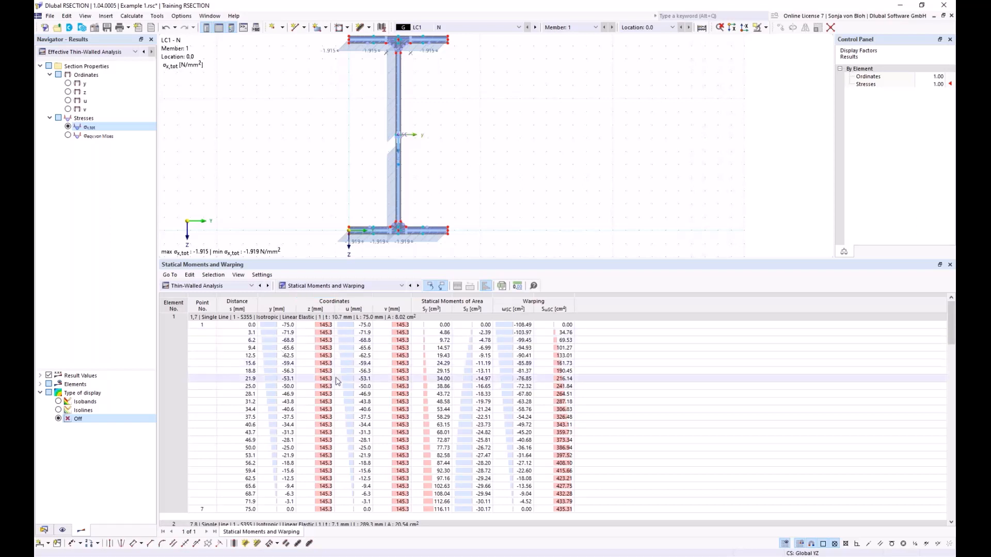
pyautogui.click(402, 286)
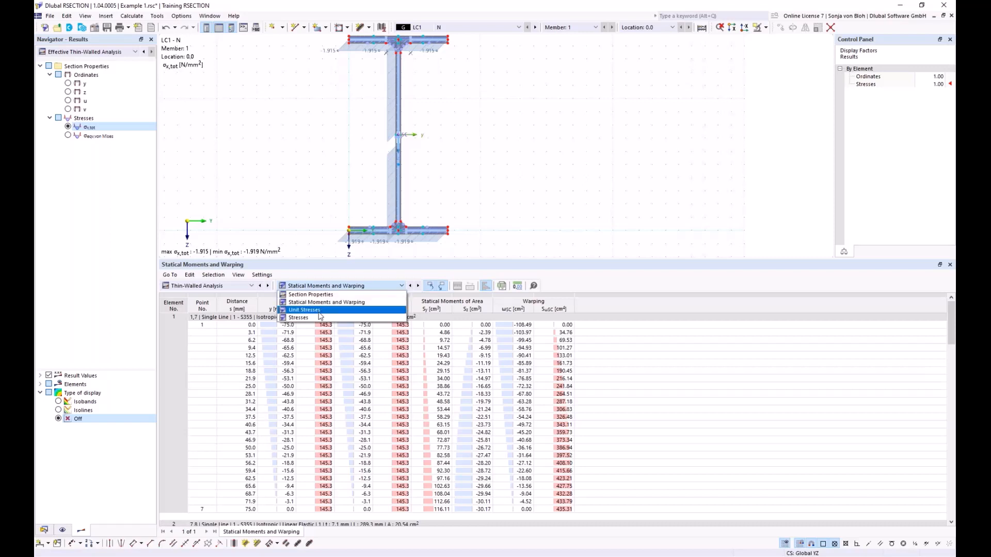
pyautogui.click(304, 318)
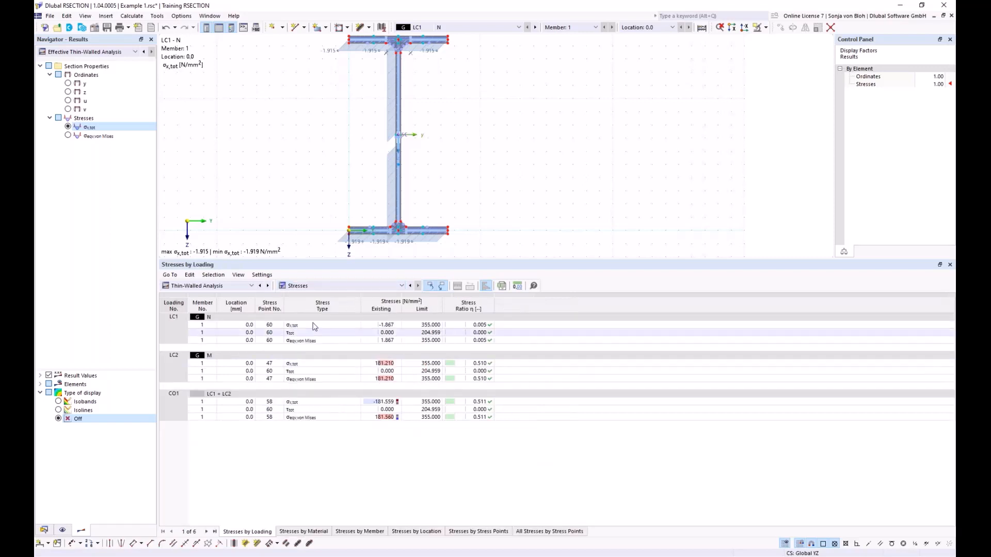
# Select the LC1 total normal stress row to locate its stress point, and switch the graphical results to Thin-Walled Analysis.
pyautogui.click(316, 326)
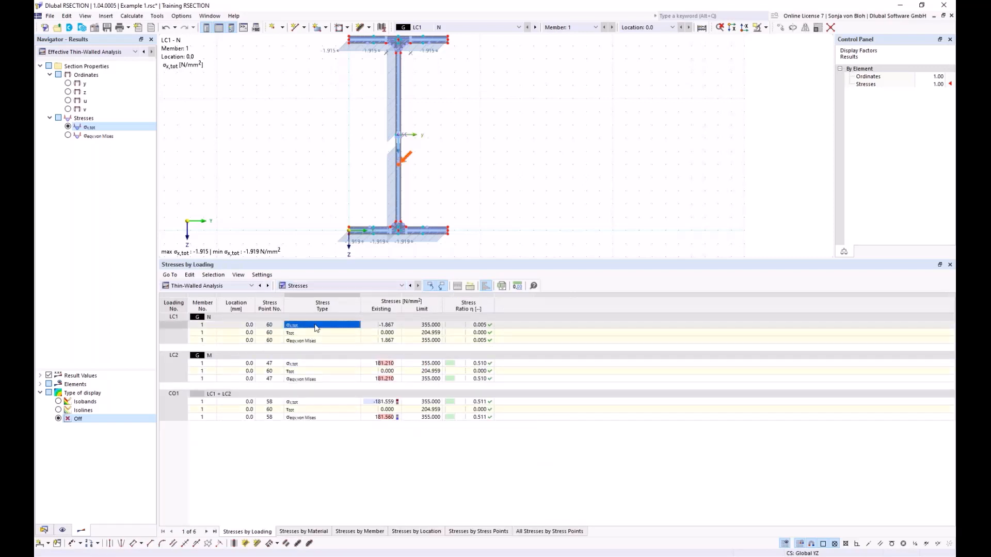
pyautogui.click(135, 52)
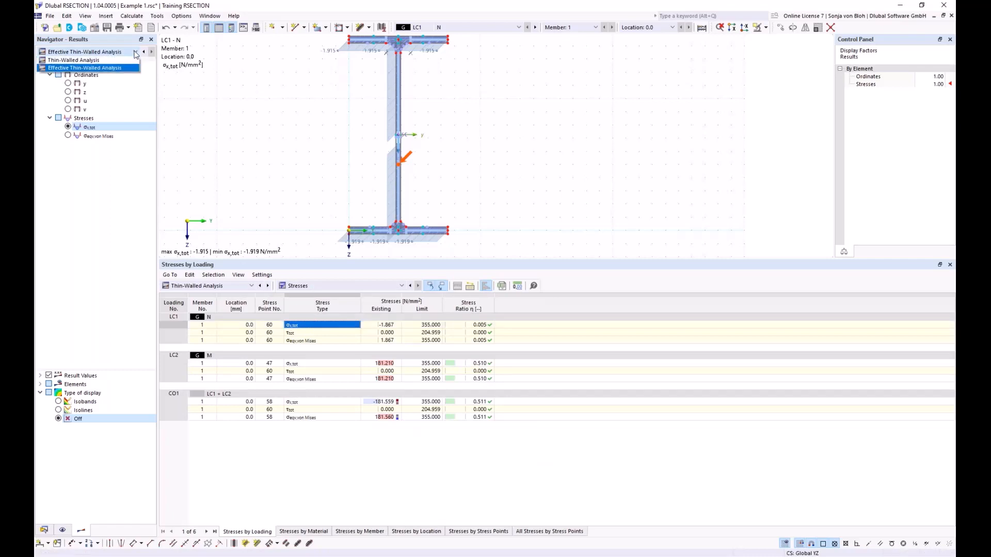
pyautogui.click(86, 60)
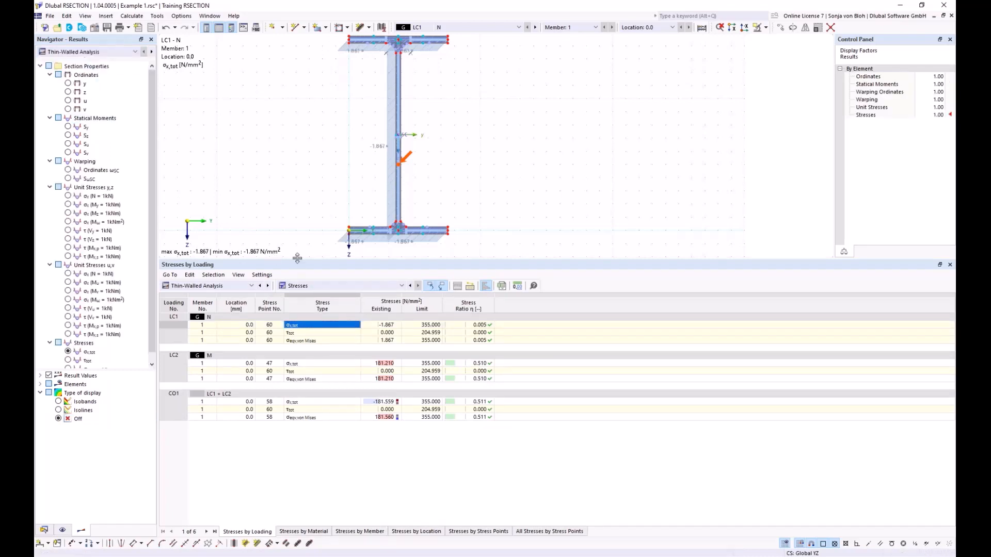
# Show the statical moment Sy diagram on the section, and return to the total normal stress σx,tot.
pyautogui.moveTo(297, 258); pyautogui.dragTo(298, 404)
pyautogui.moveTo(281, 241); pyautogui.dragTo(304, 269, button='middle')
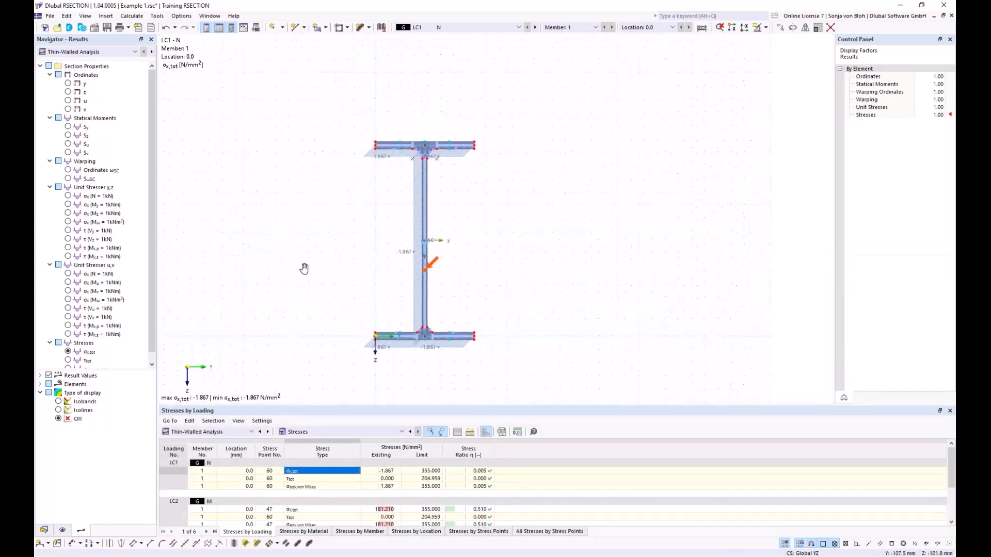
pyautogui.scroll(2, 303, 271)
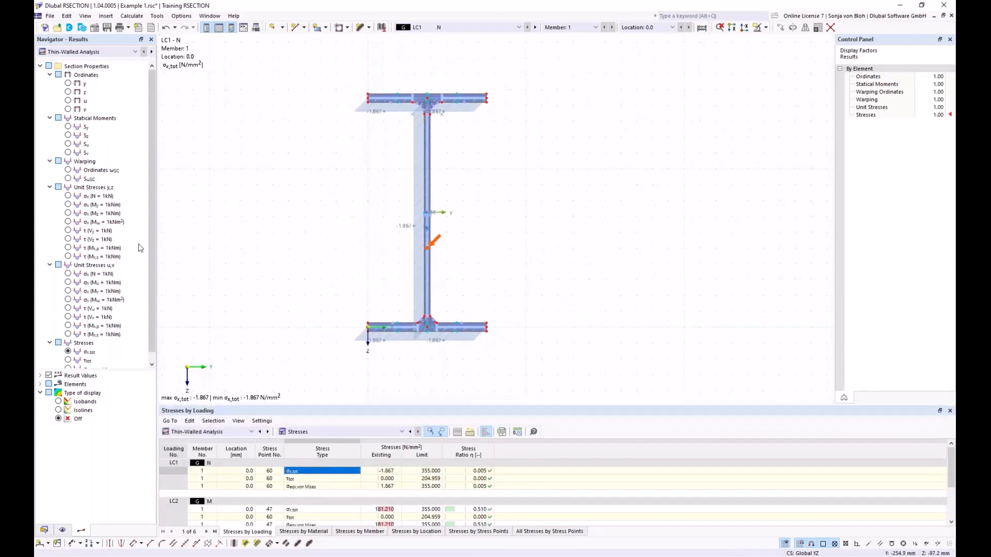
pyautogui.click(67, 127)
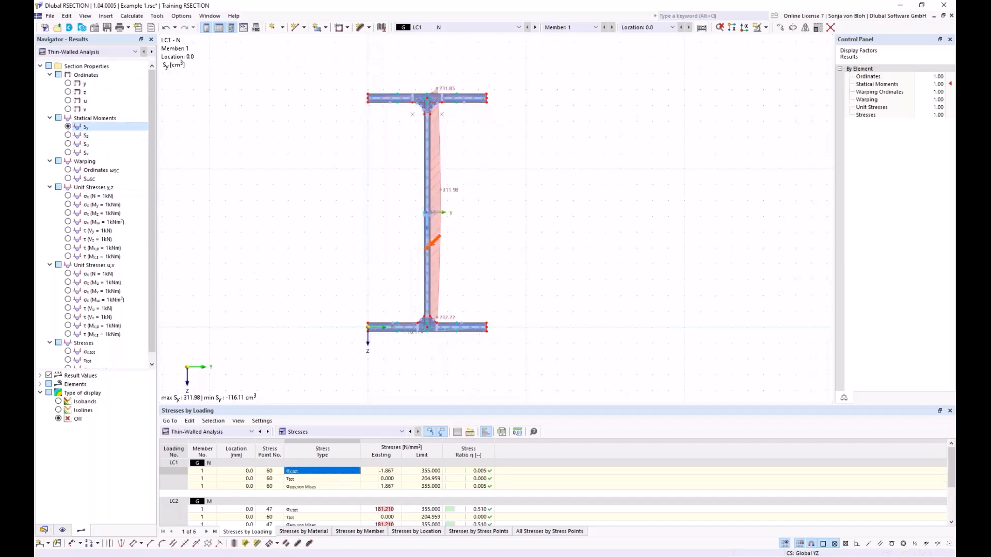
pyautogui.scroll(-1, 83, 353)
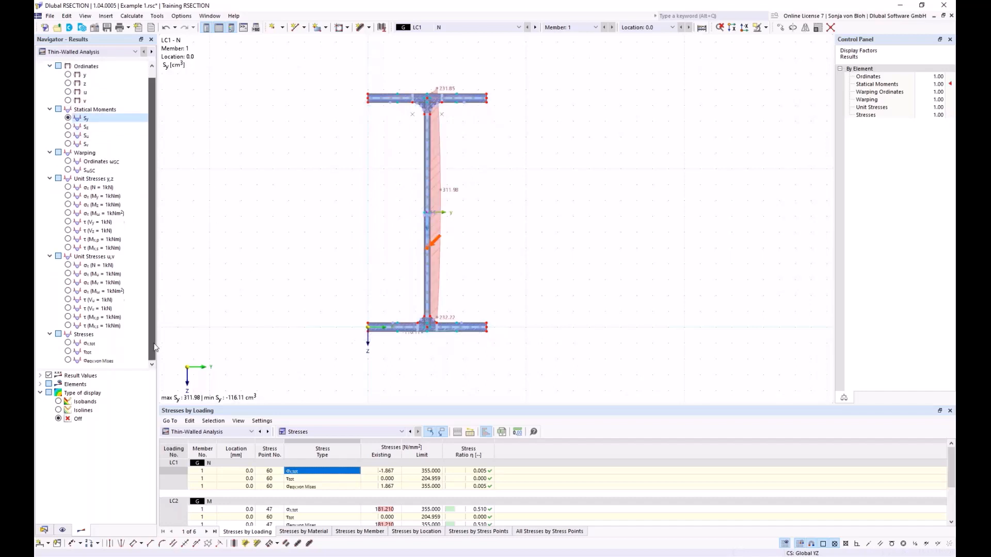
pyautogui.click(84, 344)
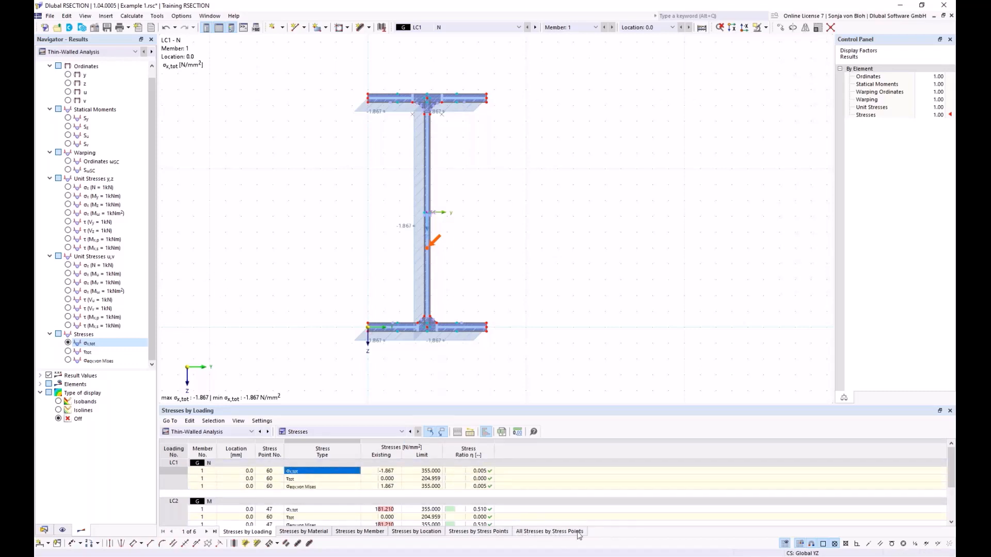
# Show the stresses of all stress points and locate the user-defined stress point on the web in an enlarged table.
pyautogui.click(560, 533)
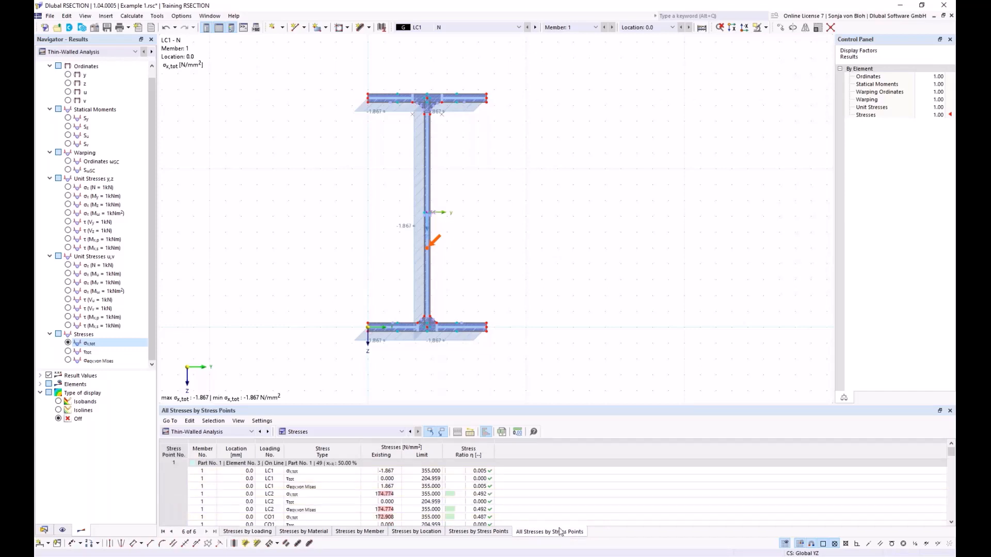
pyautogui.click(428, 252)
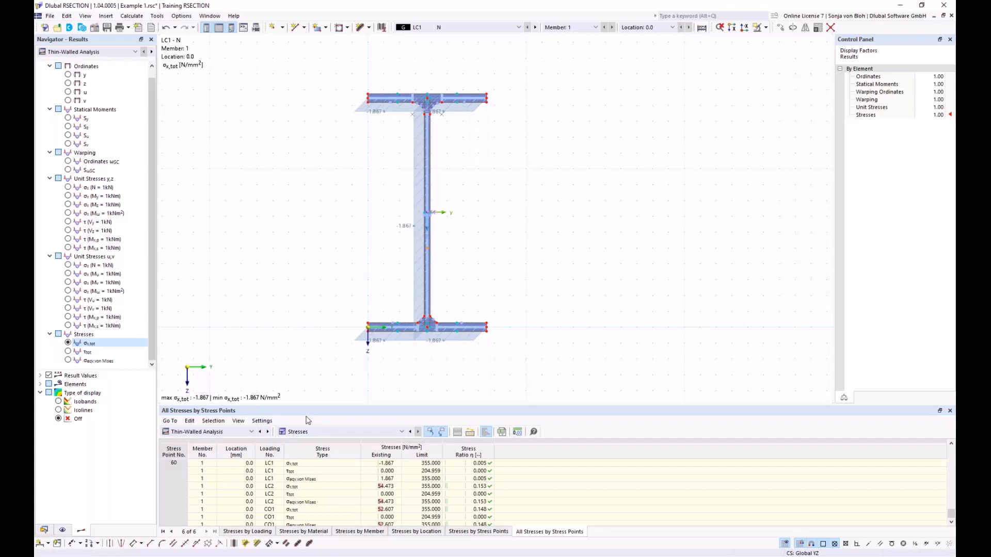
pyautogui.moveTo(308, 405); pyautogui.dragTo(317, 279)
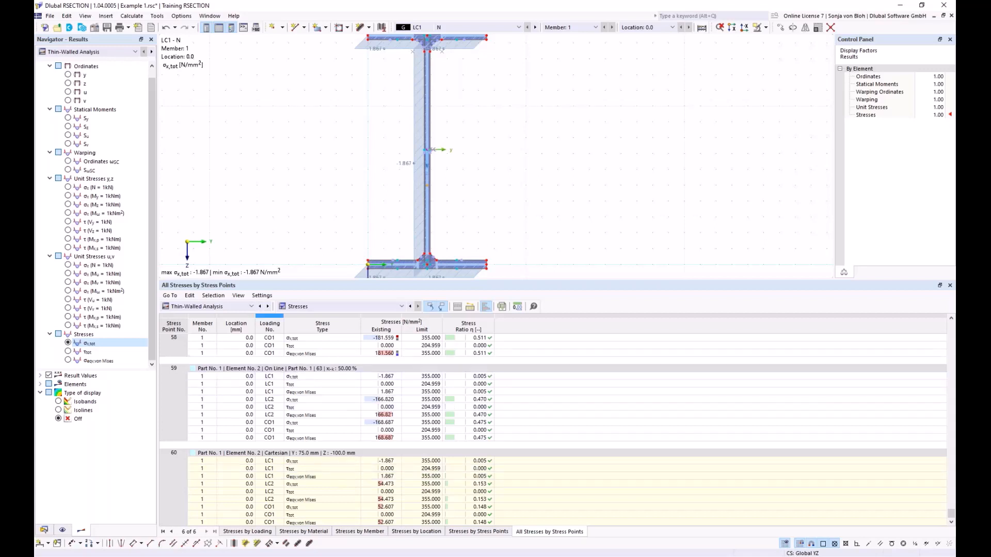
# Show the Effective Thin-Walled Analysis tables and examine the section classification according to EN 1993-1-1.
pyautogui.click(252, 306)
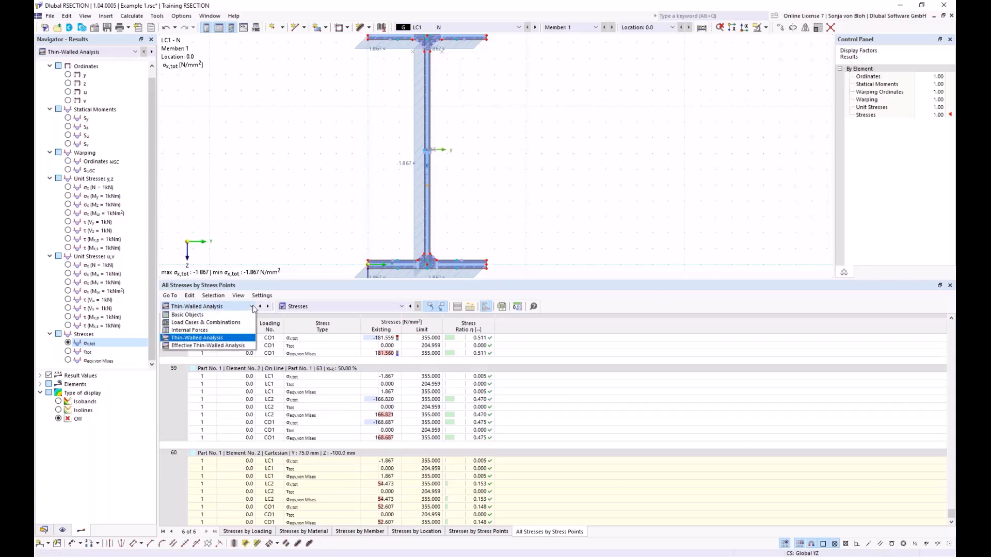
pyautogui.click(215, 346)
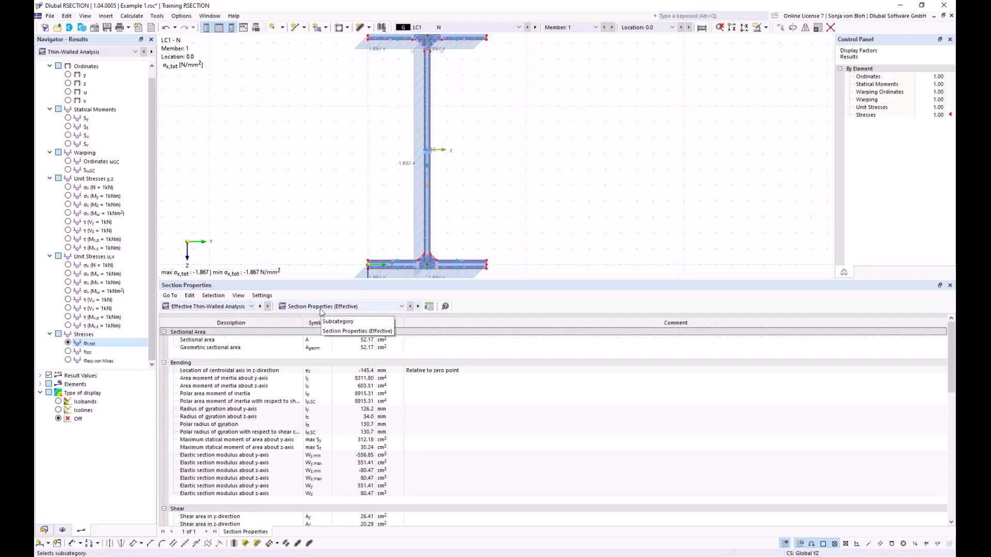
pyautogui.click(402, 306)
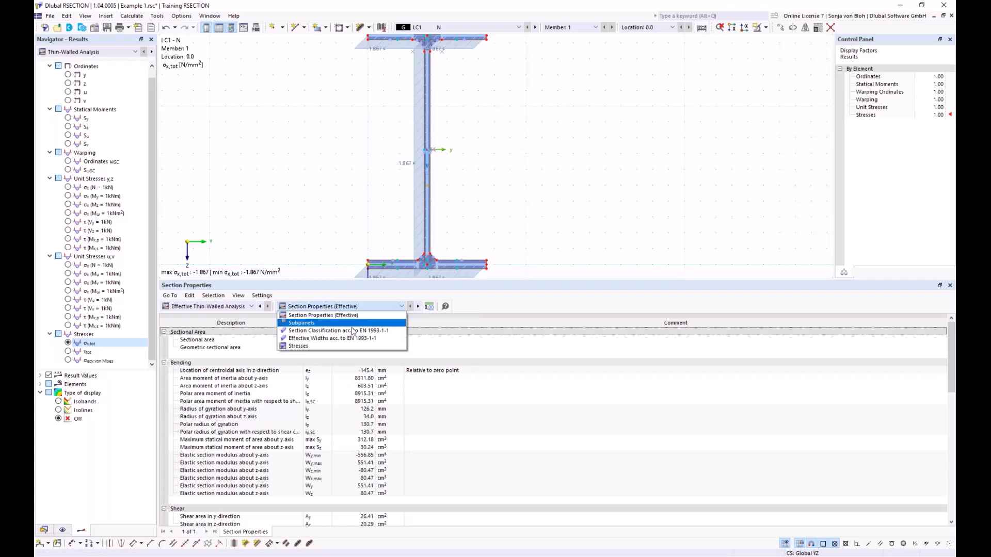
pyautogui.click(330, 331)
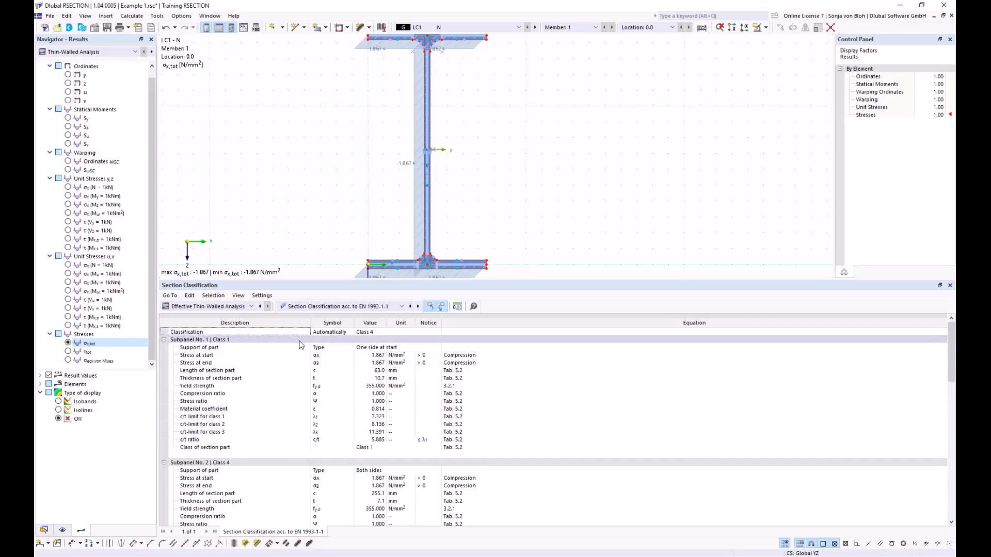
pyautogui.click(378, 333)
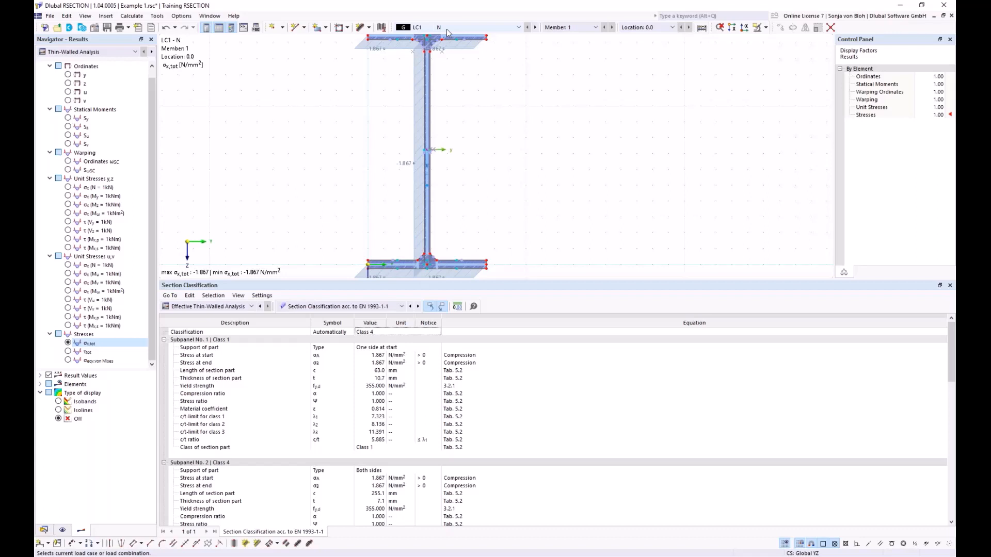
# Switch the graphical results to Effective Thin-Walled Analysis and examine the σx,tot distribution along the web for LC1.
pyautogui.scroll(2, 416, 150)
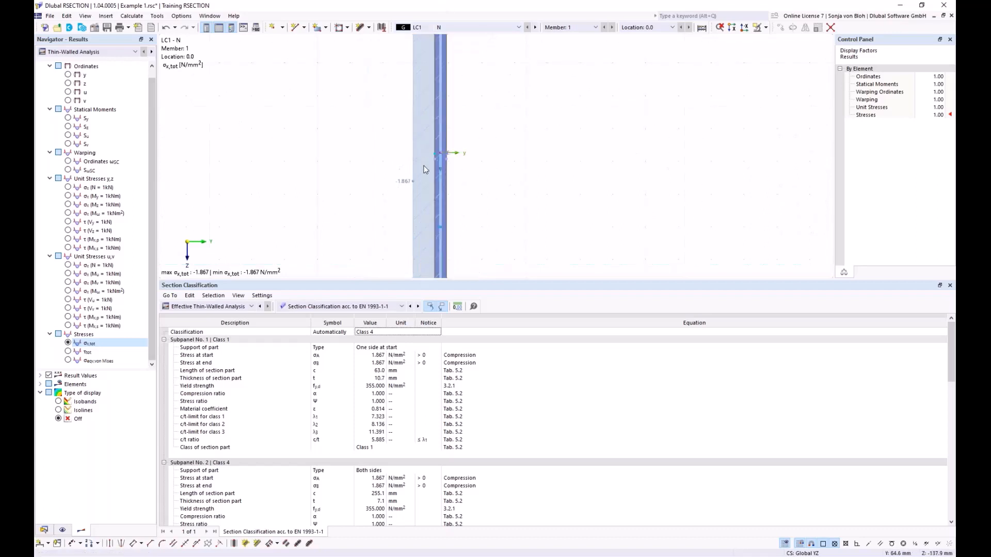
pyautogui.click(101, 52)
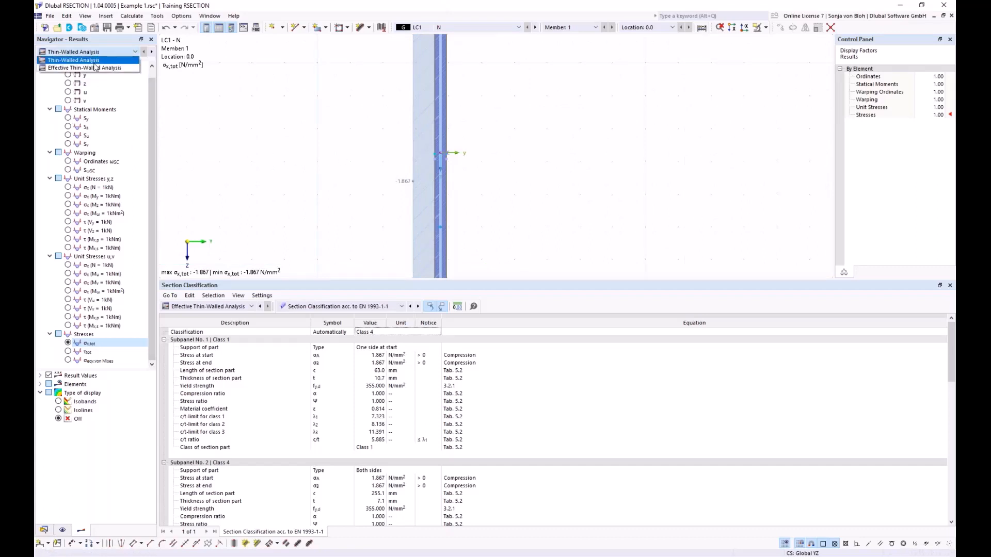
pyautogui.click(95, 67)
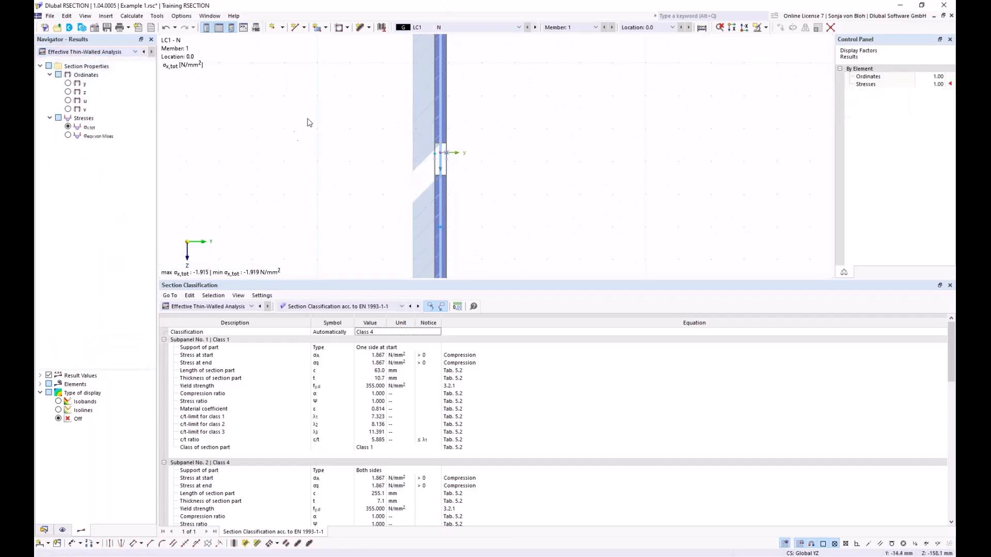
pyautogui.scroll(-4, 308, 119)
pyautogui.moveTo(305, 140); pyautogui.dragTo(335, 148, button='middle')
pyautogui.scroll(1, 363, 149)
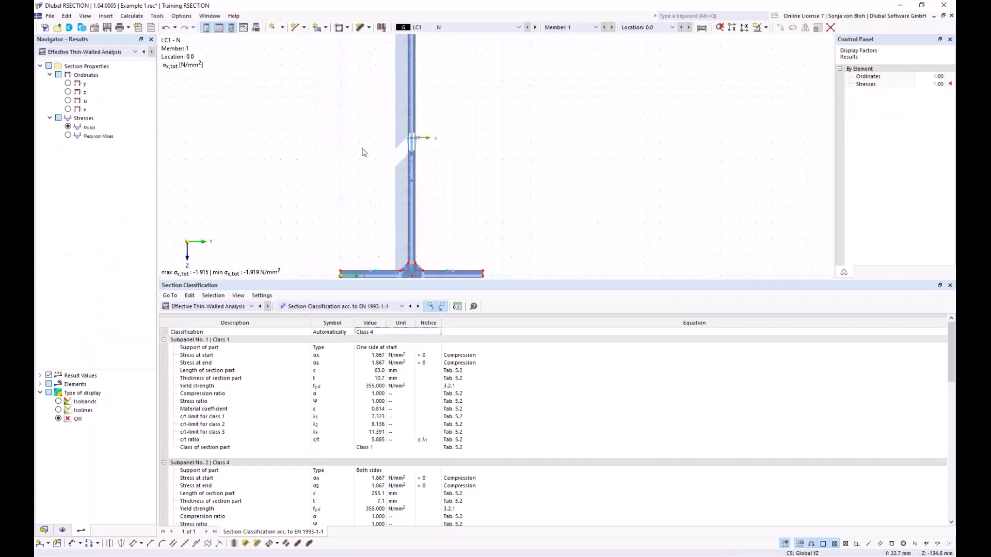
# Select the web subpanel in the section graphic and examine its c/t classification data.
pyautogui.click(411, 147)
pyautogui.scroll(-2, 466, 163)
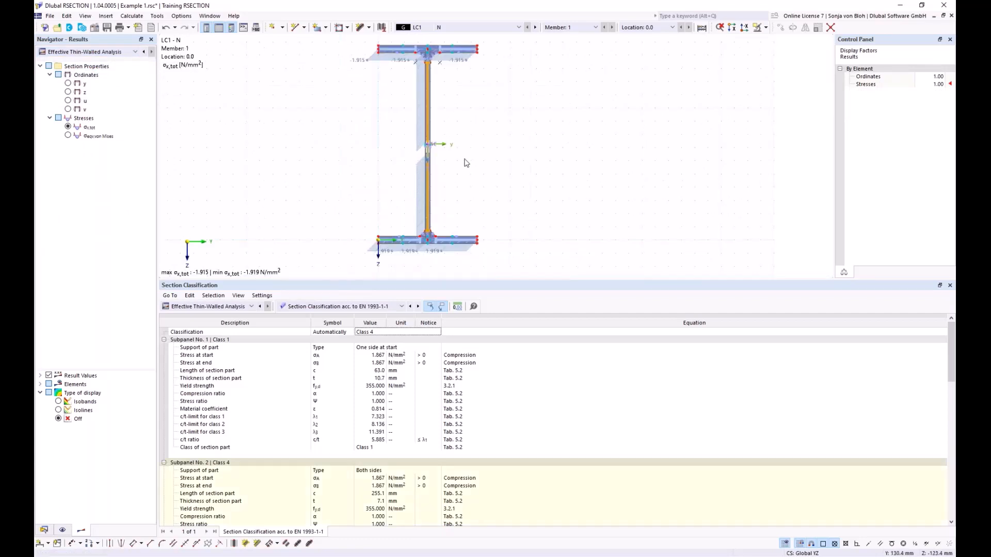
pyautogui.scroll(-3, 340, 512)
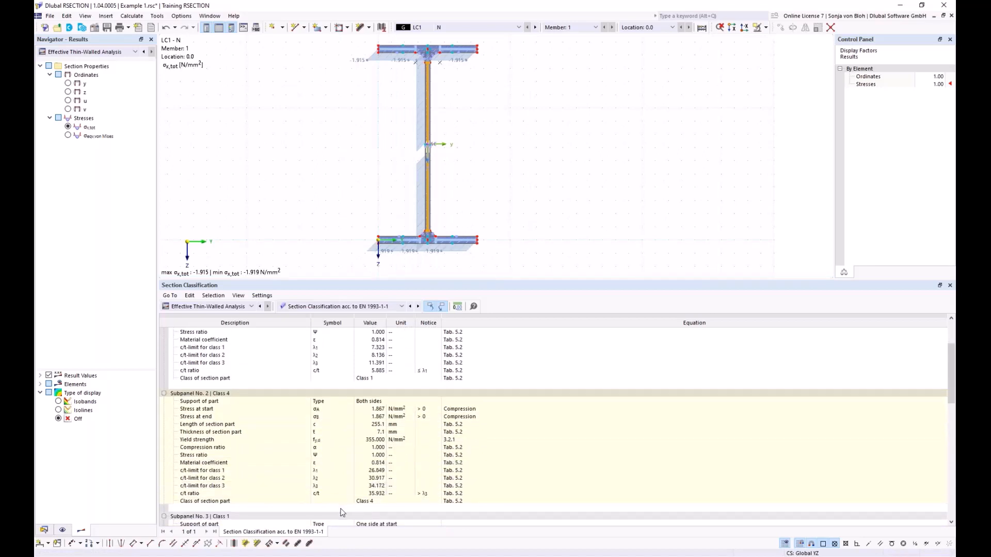
# Show the effective widths according to EN 1993-1-1 and compare Subpanel No. 2's ineffective width with the gap in the web.
pyautogui.click(403, 309)
pyautogui.click(355, 337)
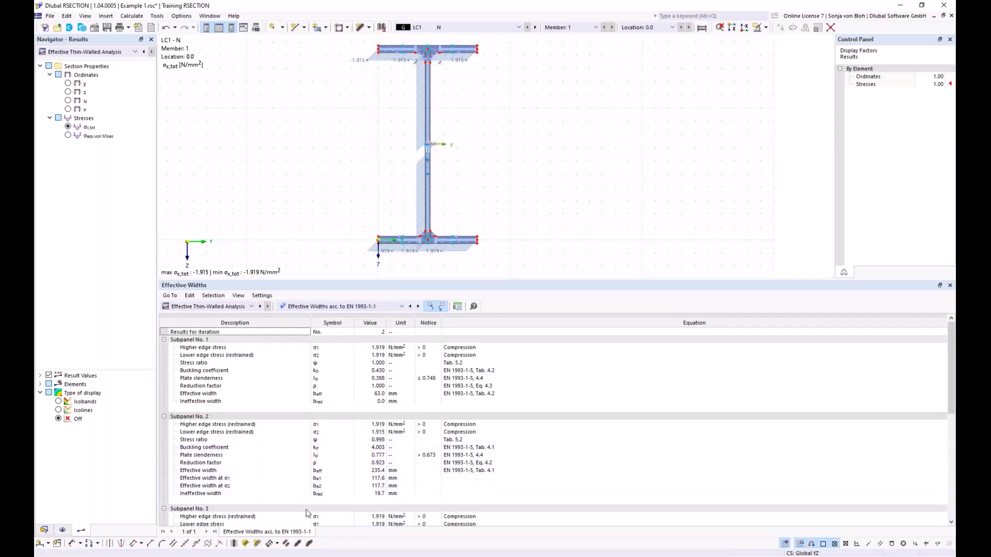
pyautogui.click(226, 495)
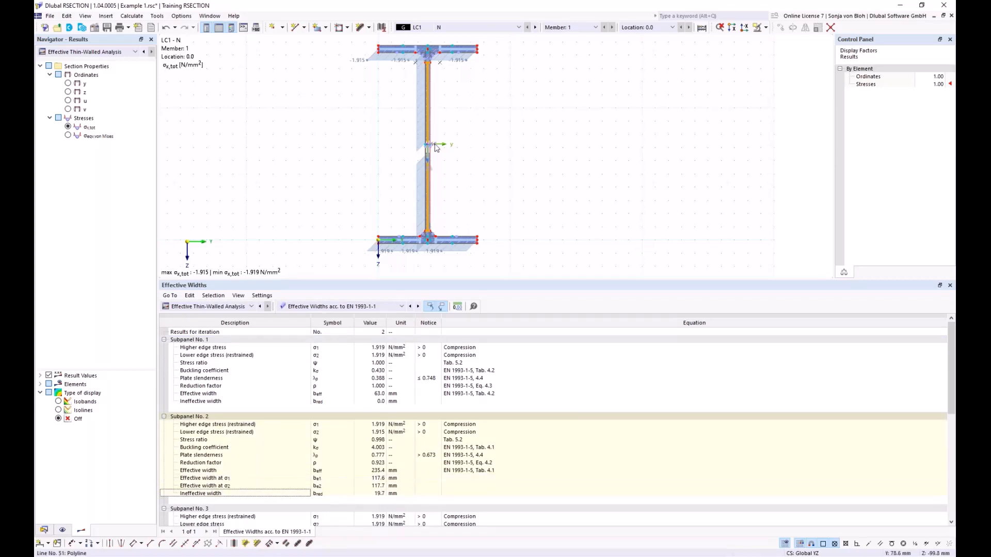
pyautogui.scroll(4, 418, 157)
pyautogui.scroll(1, 418, 156)
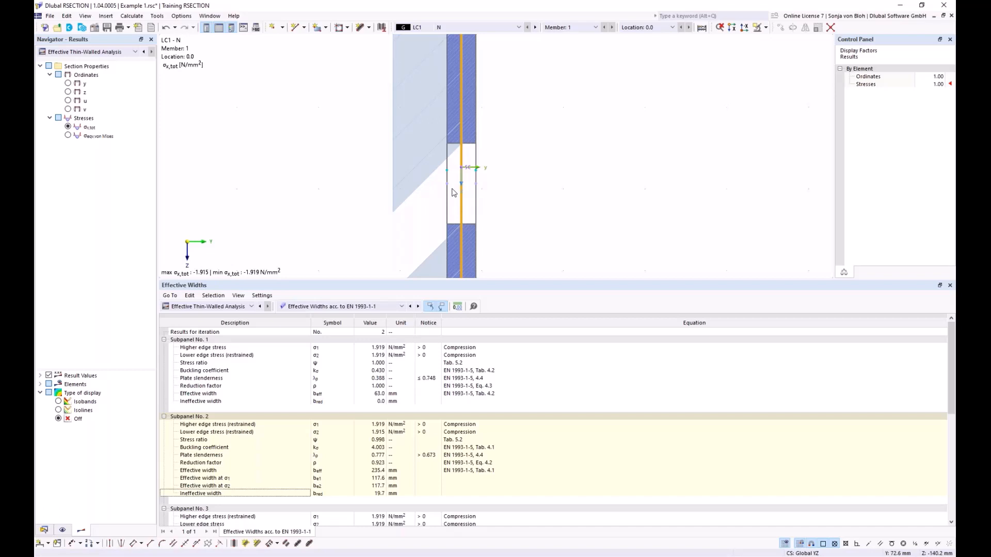
pyautogui.scroll(-5, 452, 192)
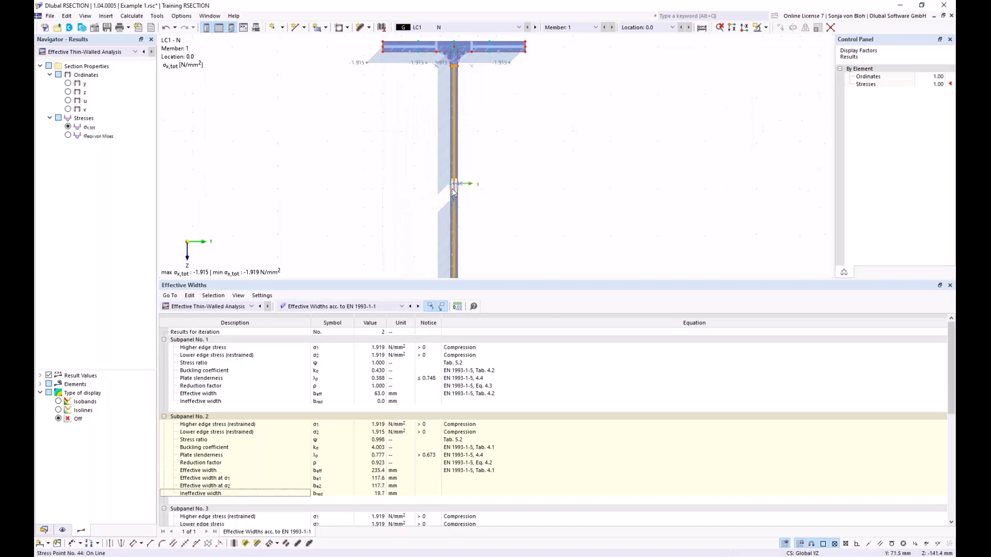
# Enlarge the graphics area, center the whole section, and show the effective results for load case LC2.
pyautogui.moveTo(379, 279); pyautogui.dragTo(376, 320)
pyautogui.scroll(3, 376, 175)
pyautogui.scroll(-3, 364, 178)
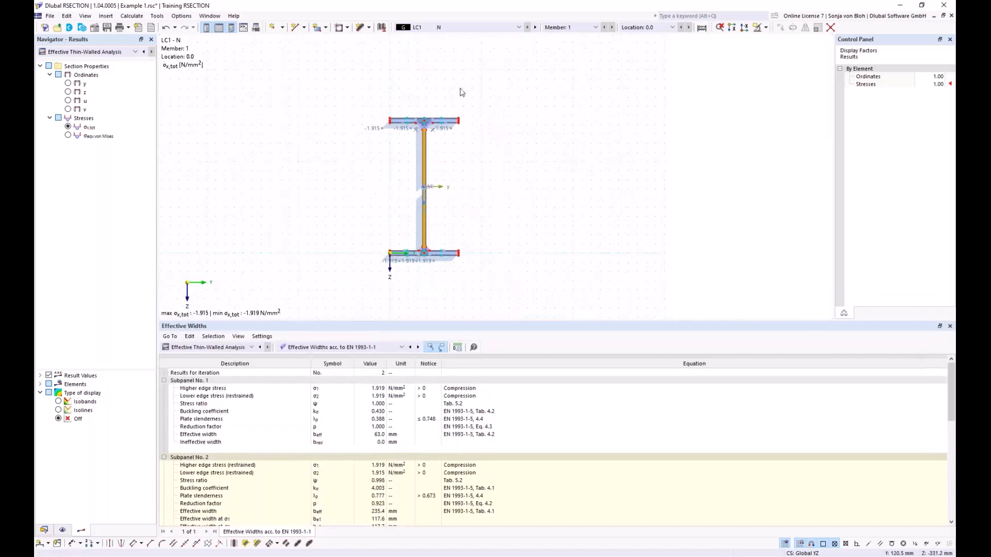
pyautogui.scroll(2, 466, 75)
pyautogui.moveTo(538, 121); pyautogui.dragTo(568, 30, button='middle')
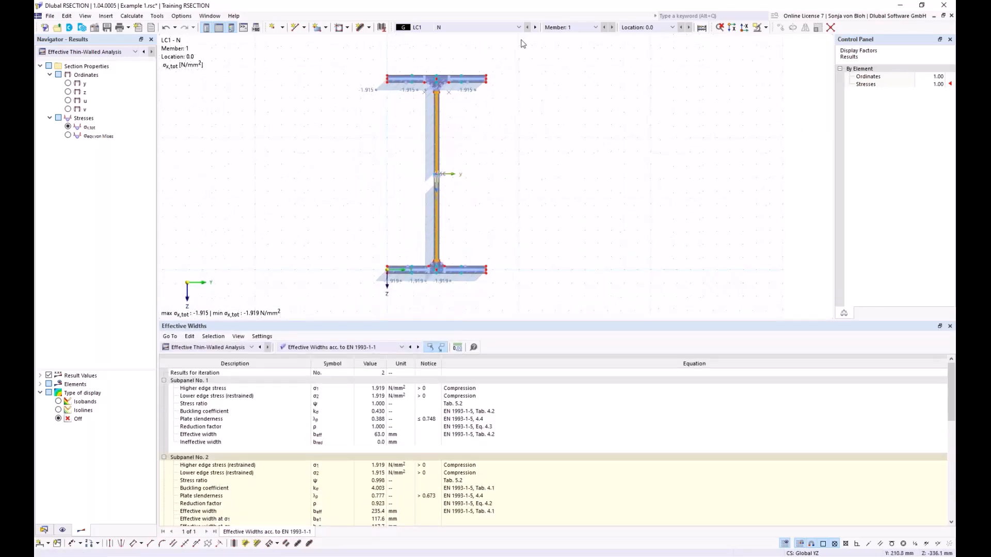
pyautogui.click(519, 27)
pyautogui.click(465, 44)
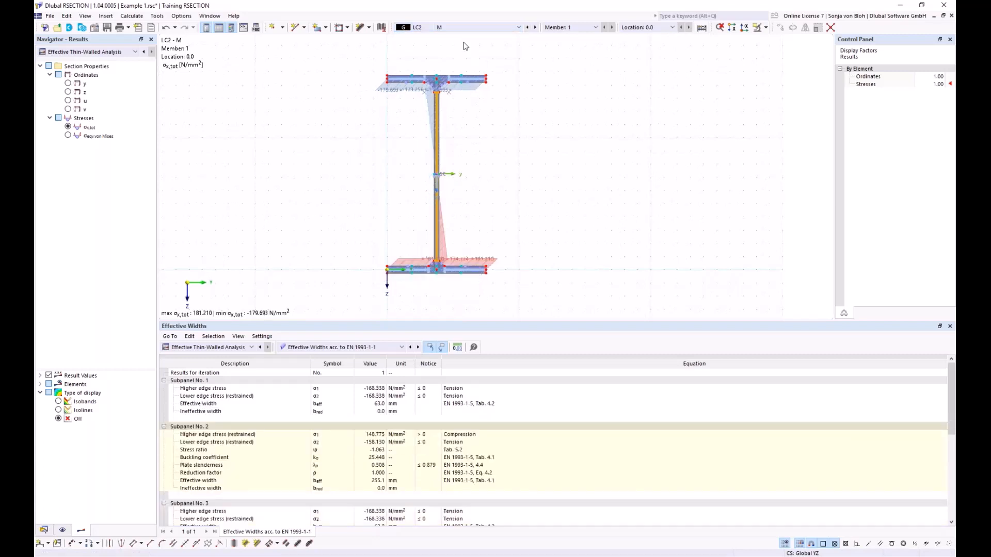
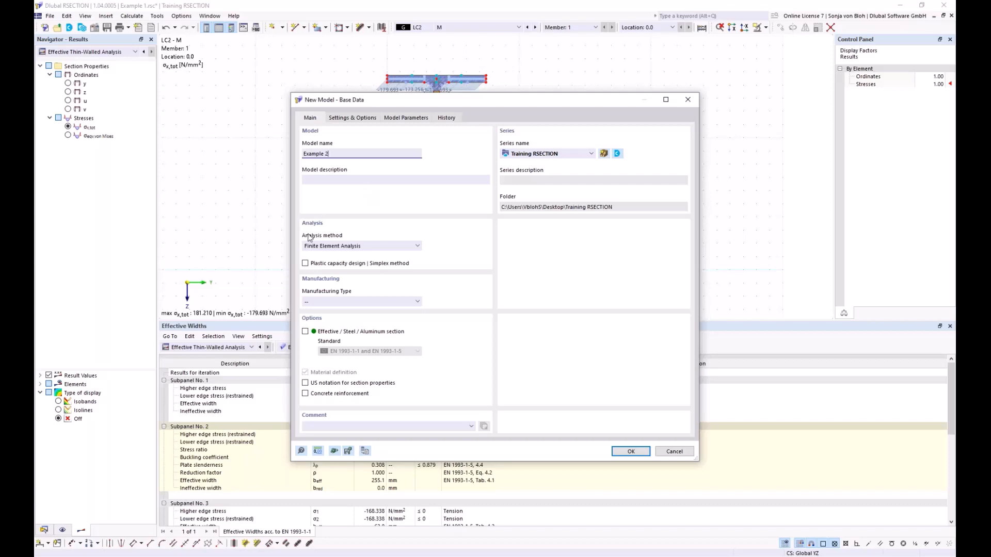
# Create the model Example 2 with Thin-Walled Analysis and the effective steel section option per EN 1993-1-1 and EN 1993-1-5.
pyautogui.click(417, 246)
pyautogui.click(344, 263)
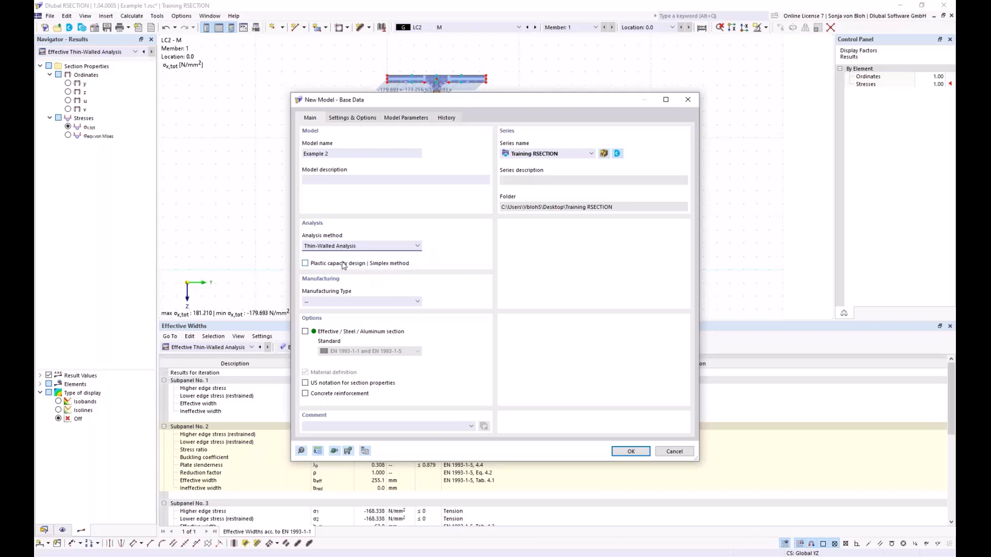
pyautogui.click(309, 333)
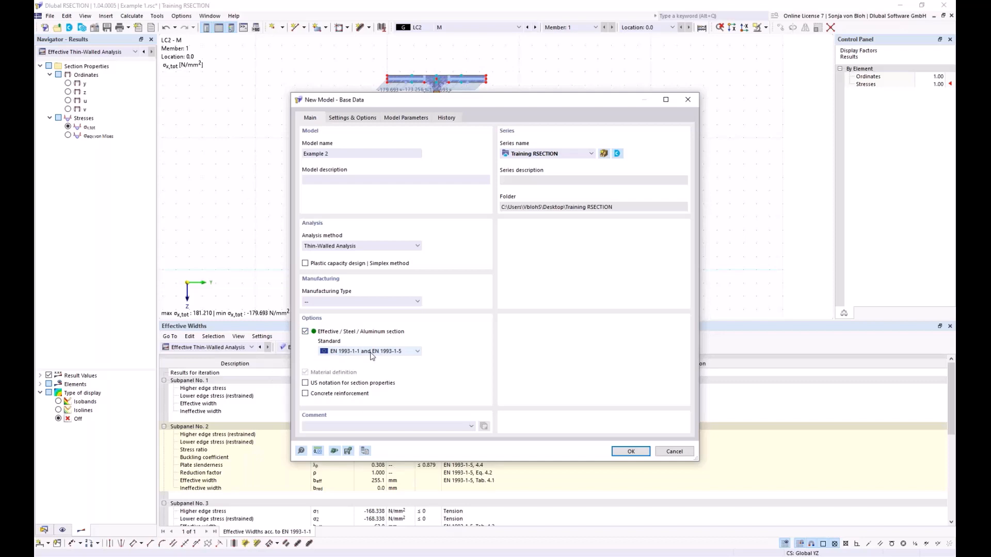
pyautogui.click(630, 451)
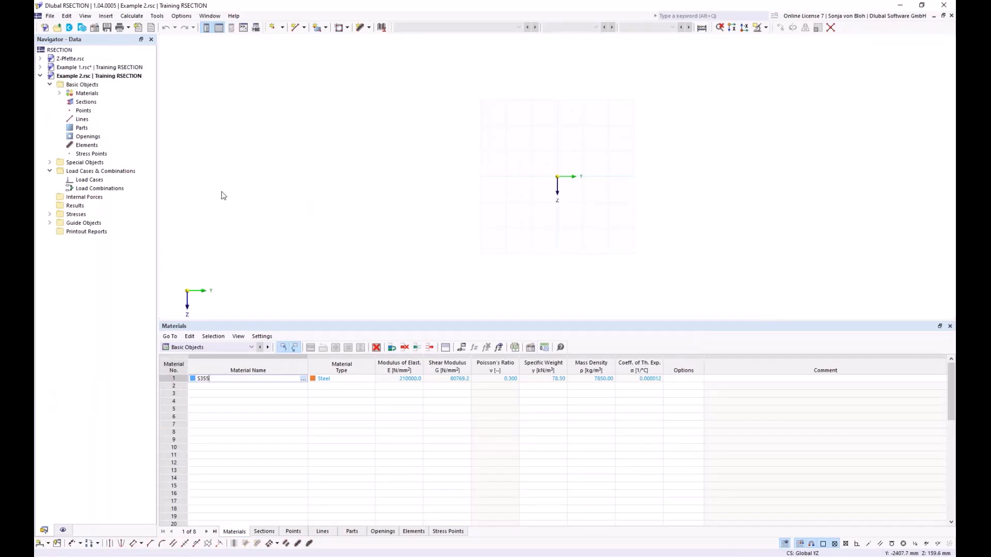
# Change material No. 1 to S235 from the Steel S series, EN 1993-1-1:2005-05, in the material library.
pyautogui.click(60, 93)
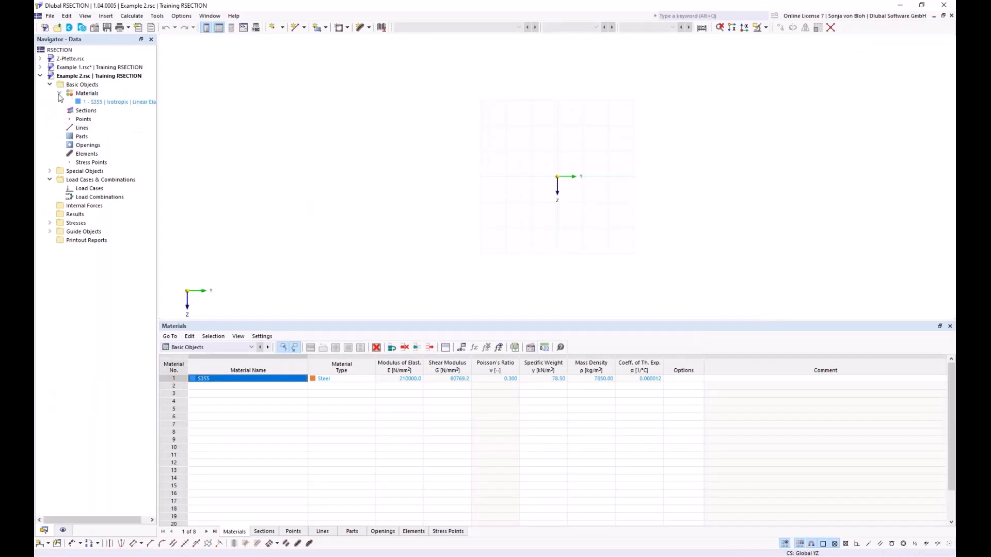
pyautogui.doubleClick(109, 101)
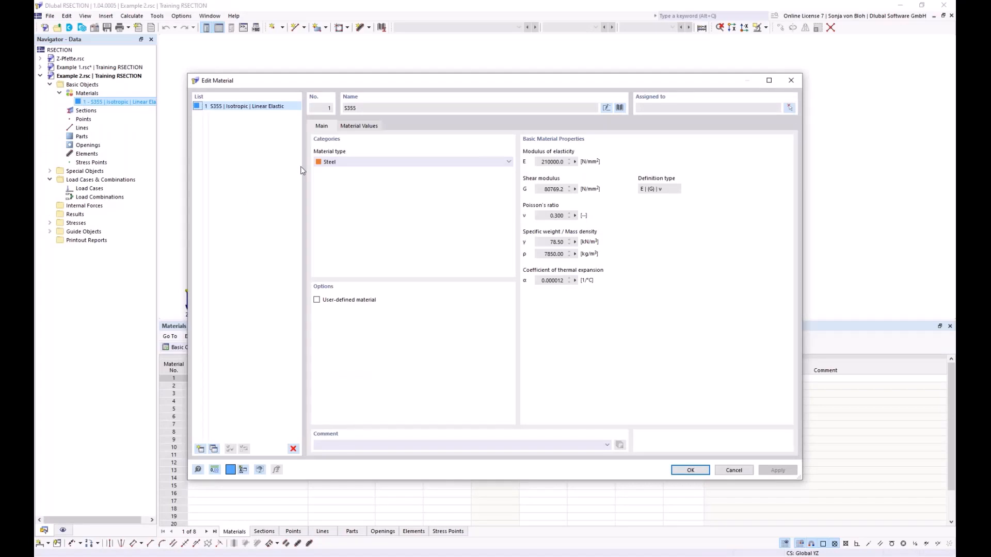
pyautogui.click(623, 107)
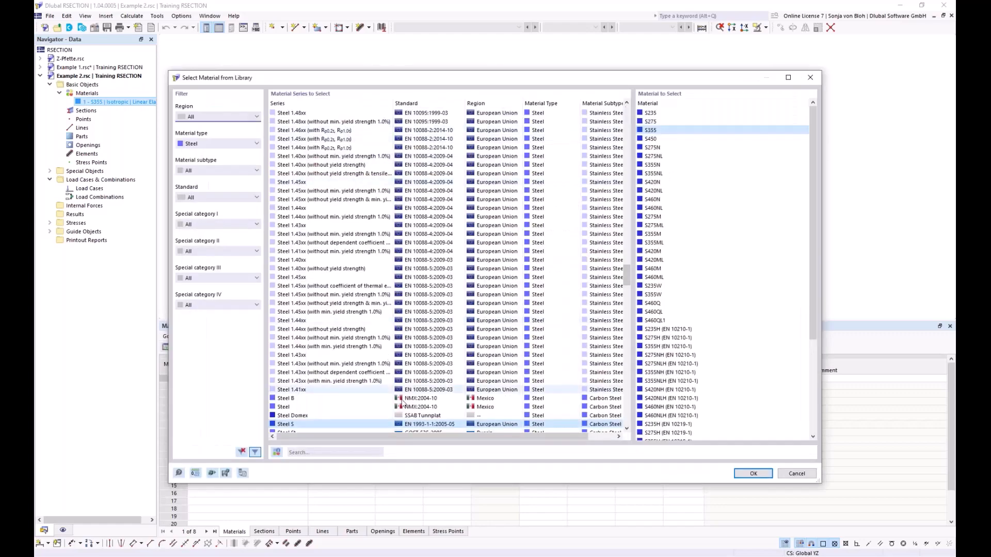
pyautogui.click(649, 113)
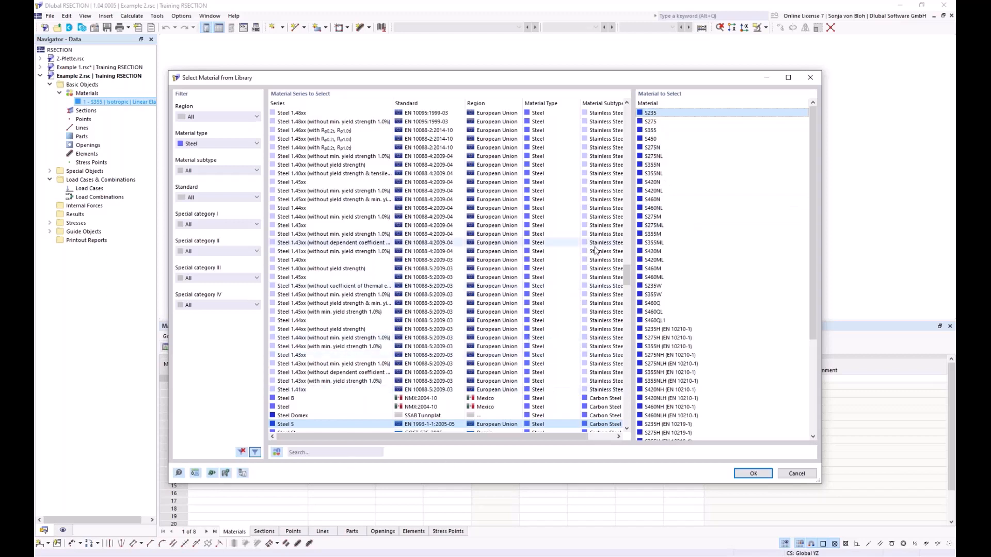
pyautogui.click(754, 473)
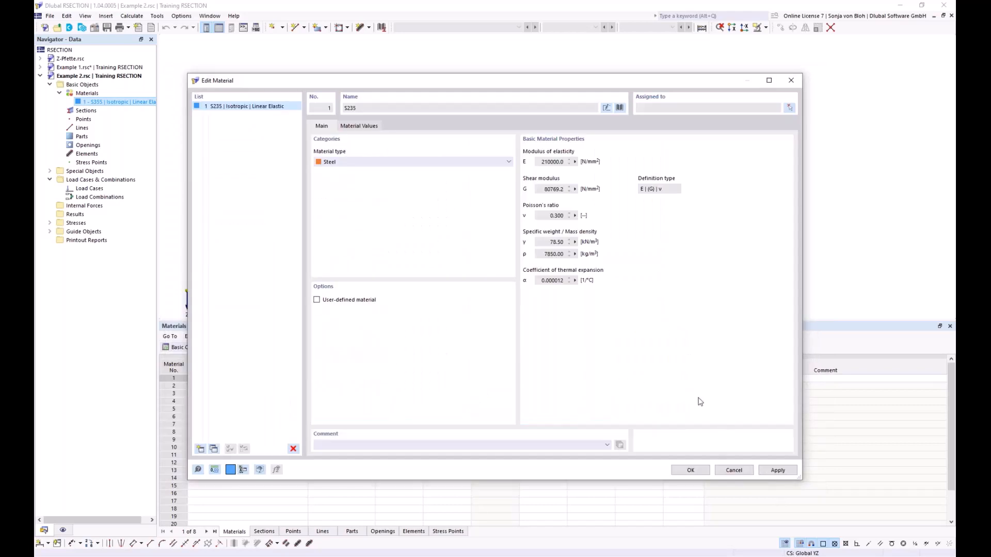
pyautogui.click(691, 470)
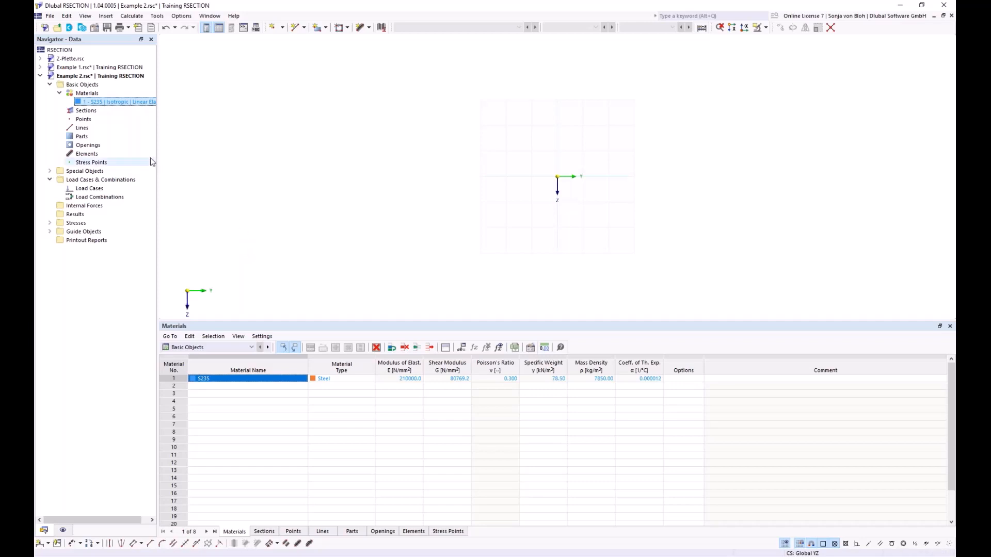
# Start defining a new section and enter HEB 100 as its name.
pyautogui.rightClick(96, 113)
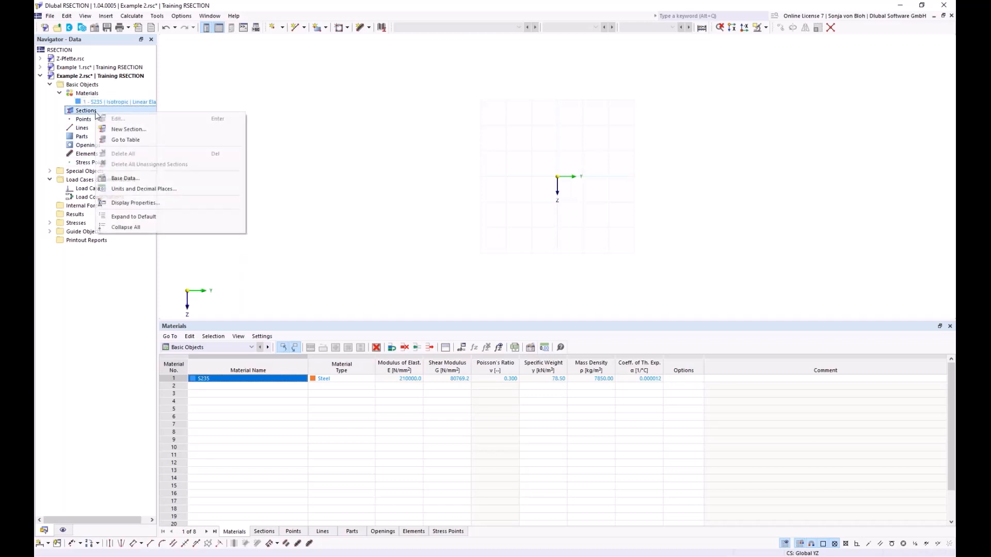
pyautogui.click(116, 130)
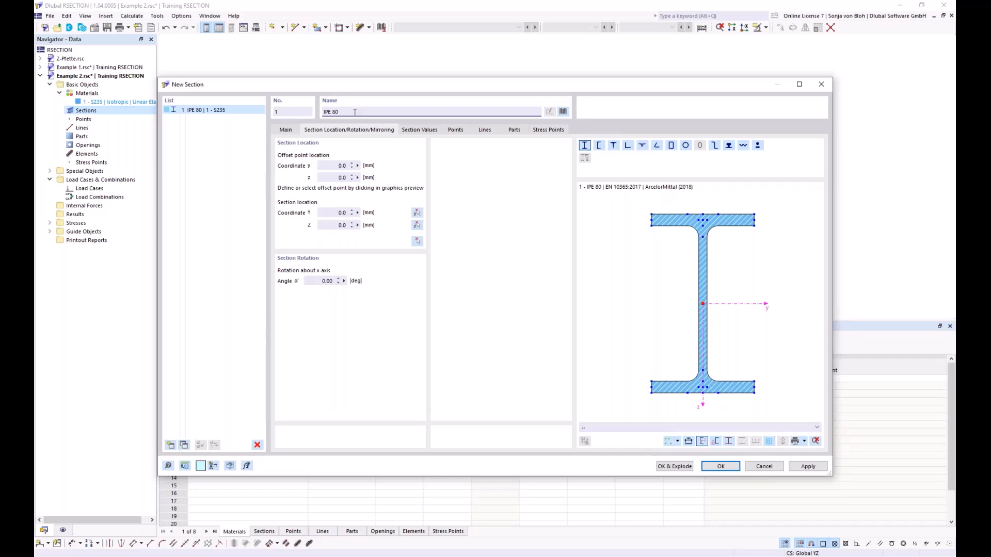
pyautogui.moveTo(355, 112); pyautogui.dragTo(290, 112)
pyautogui.write('HEB')
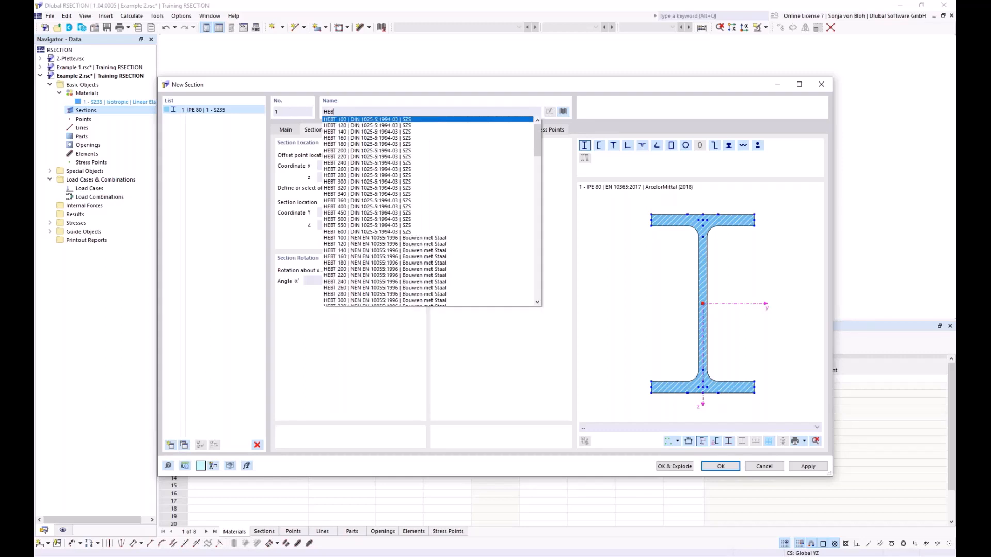
pyautogui.write(' 100')
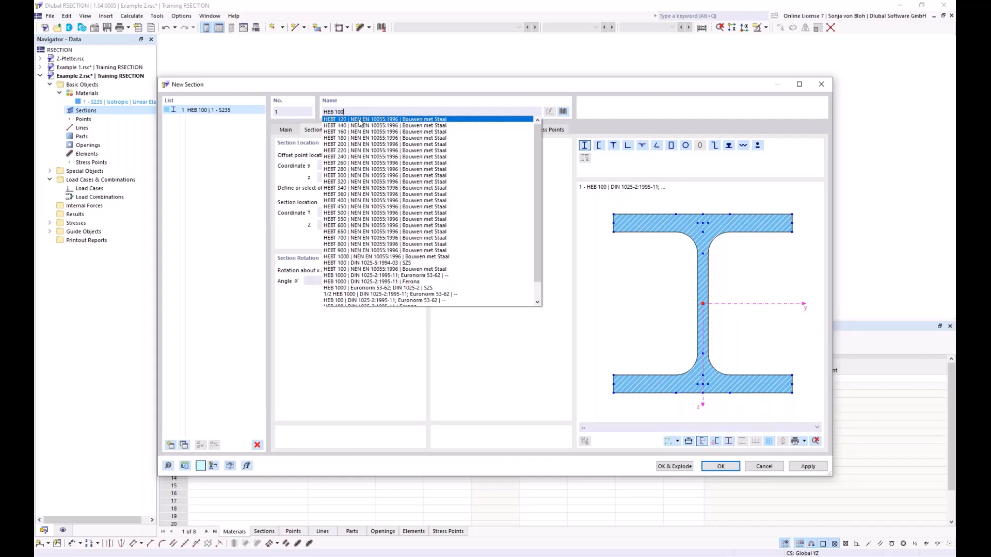
pyautogui.click(497, 95)
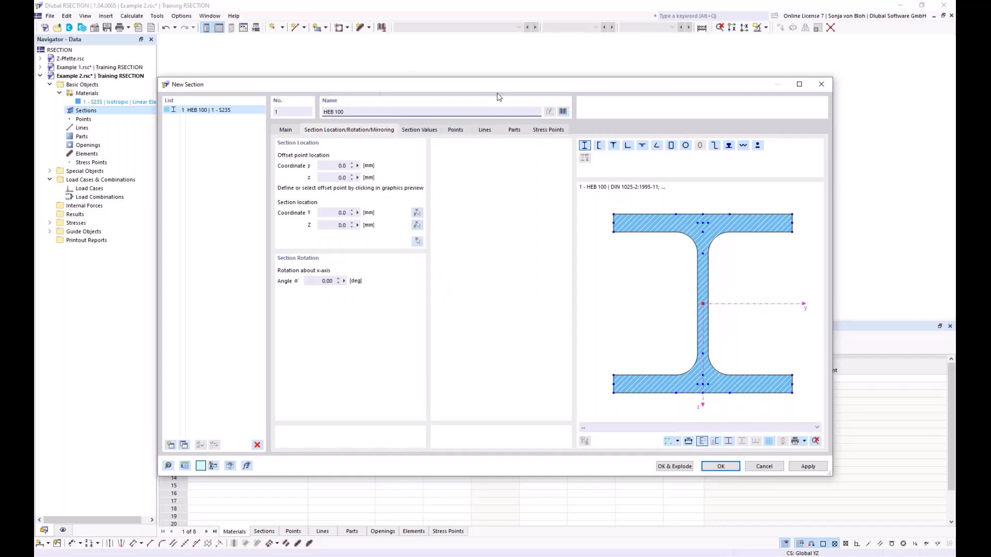
# Replace the section with the standardized angle L 200x150x12 according to DIN EN 10056-1:1998-10 from the section library.
pyautogui.click(564, 111)
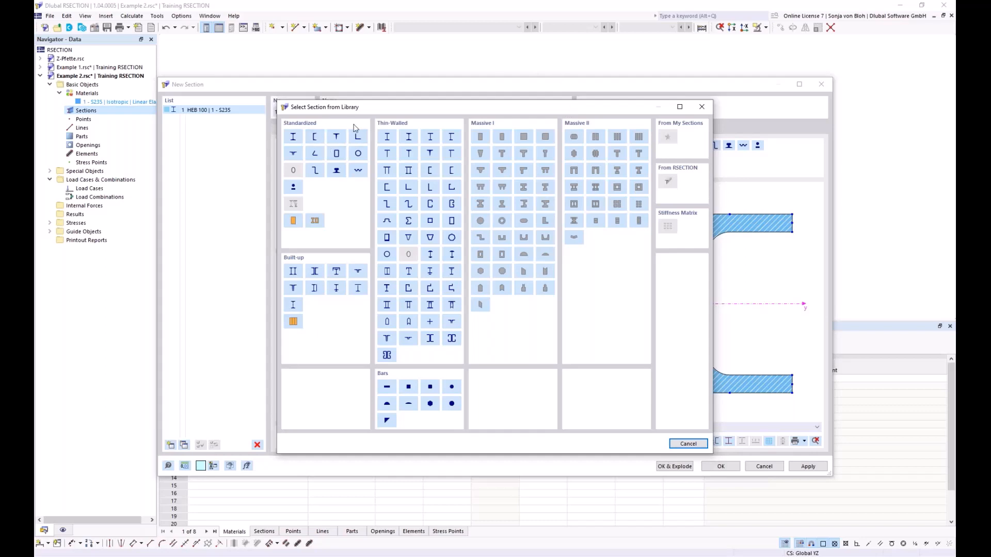
pyautogui.click(356, 138)
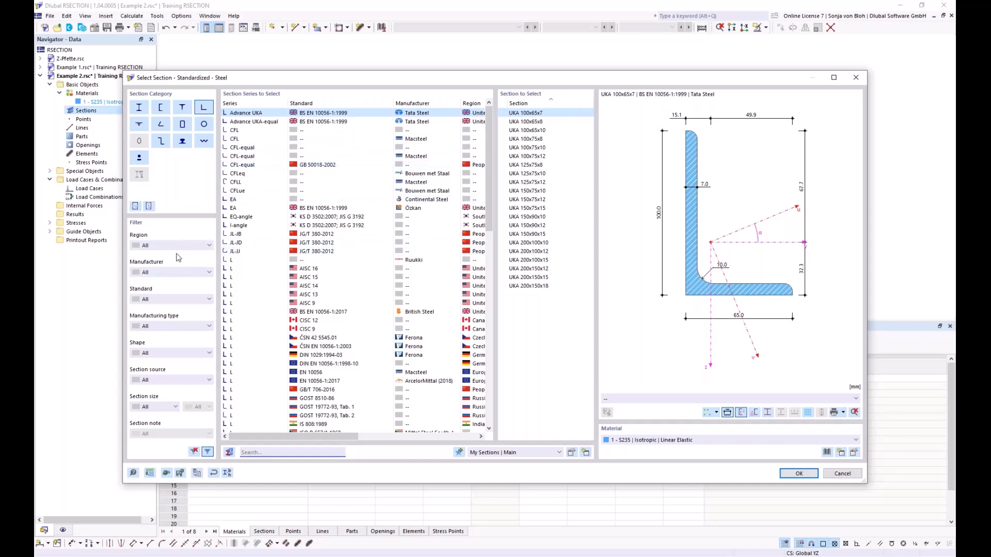
pyautogui.click(252, 452)
pyautogui.write('L')
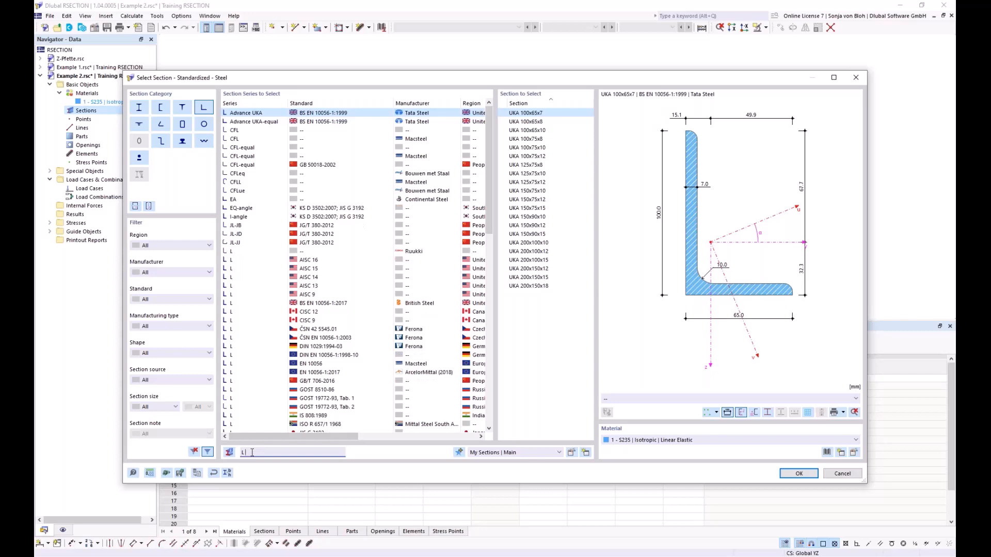
pyautogui.write(' 200')
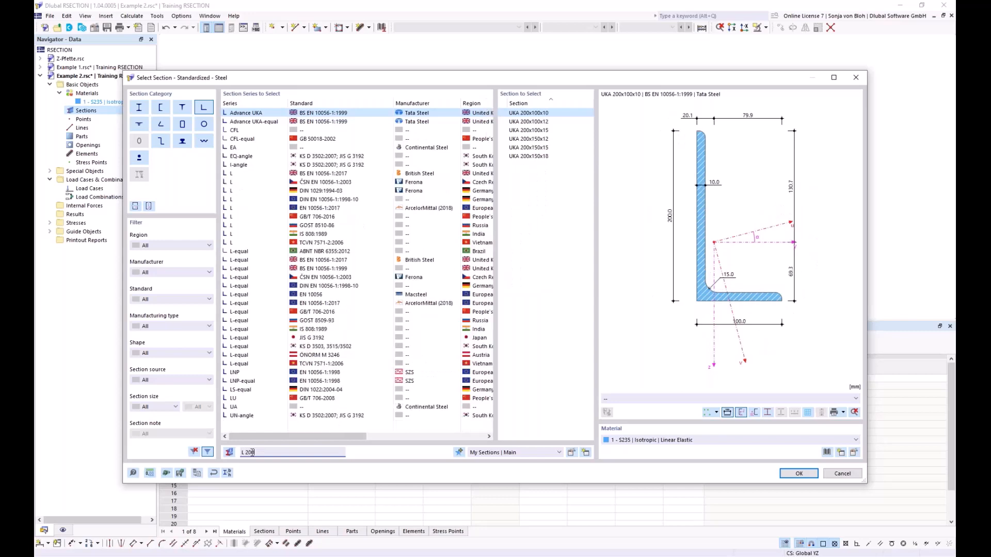
pyautogui.write('x')
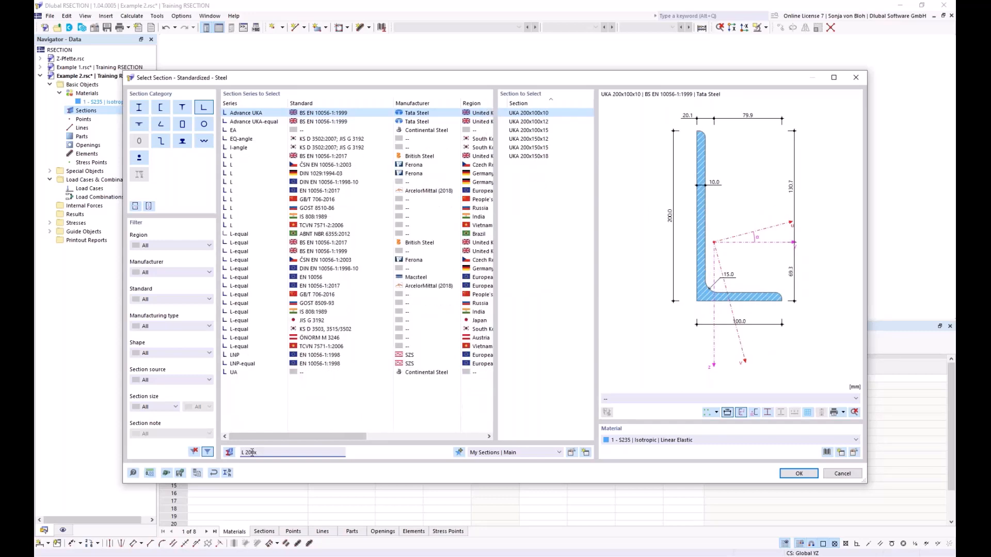
pyautogui.write('150')
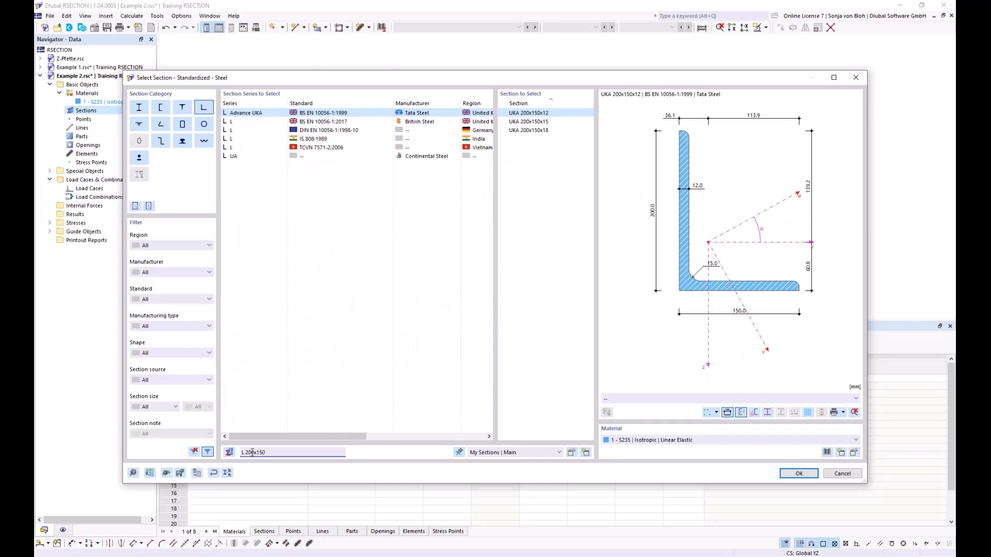
pyautogui.write('x12')
pyautogui.click(312, 130)
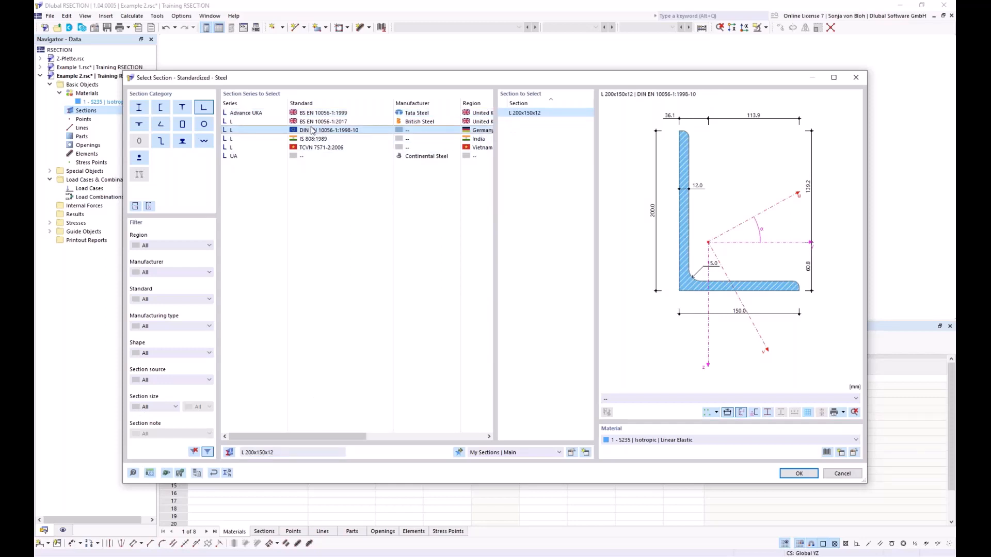
pyautogui.click(789, 474)
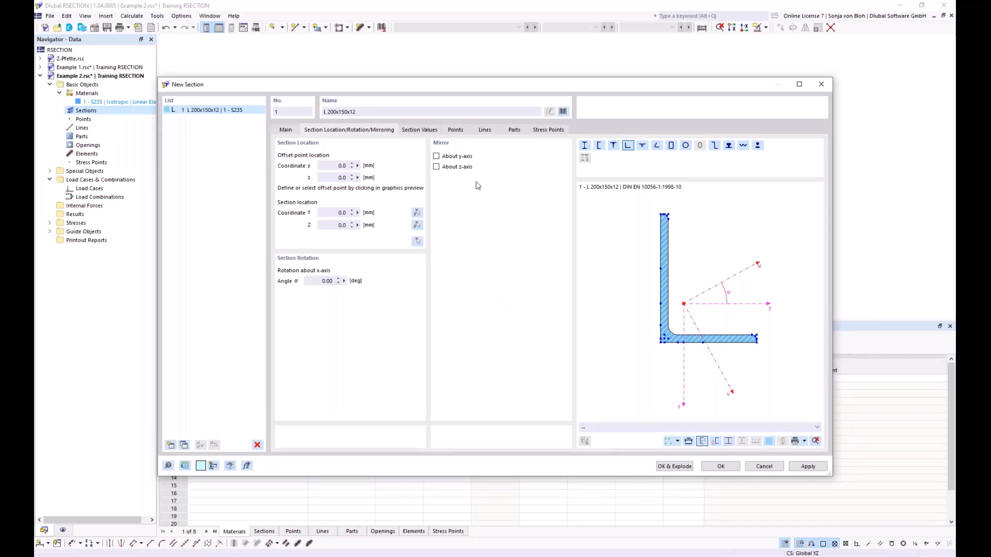
# Mirror the angle section about its y-axis and set its rotation about the x-axis to 90°.
pyautogui.click(438, 156)
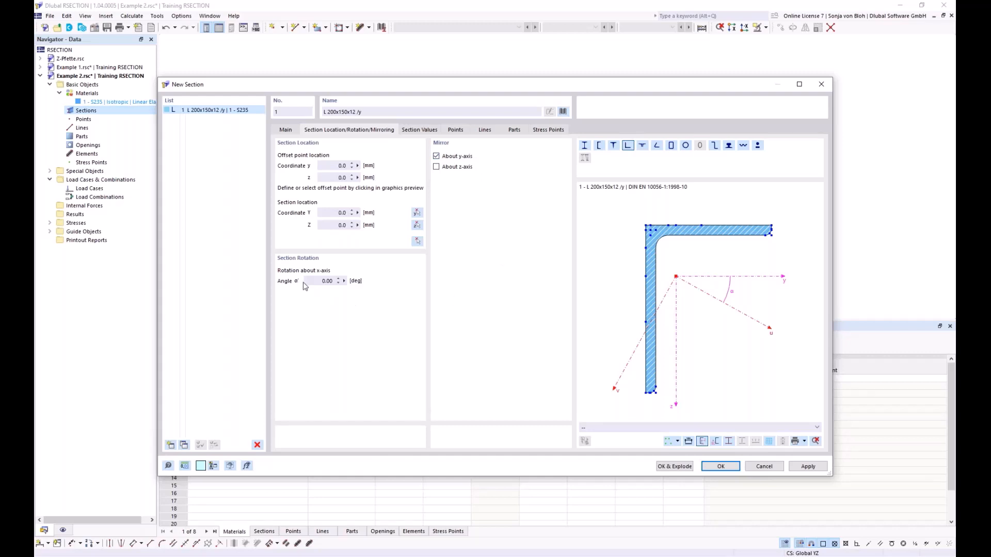
pyautogui.doubleClick(328, 281)
pyautogui.write('90')
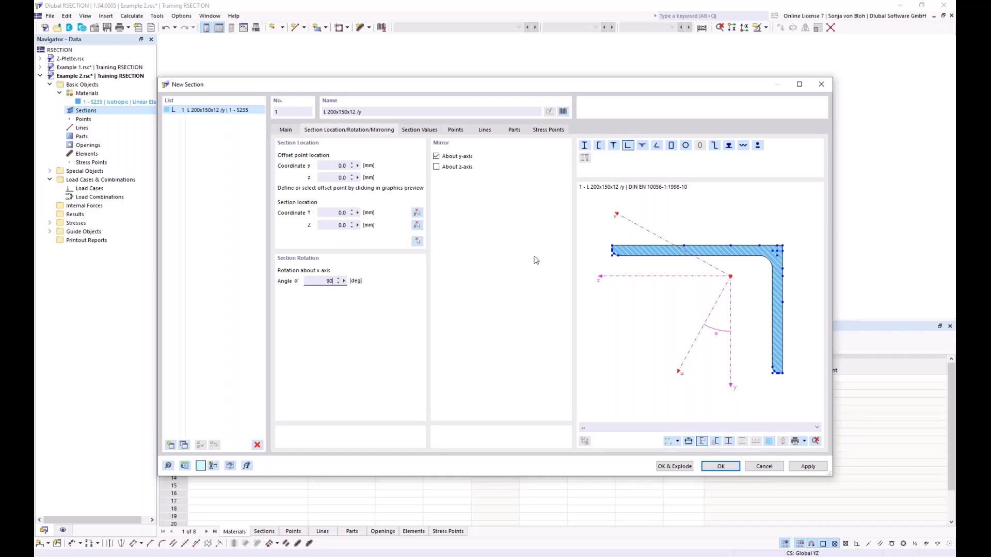
# Set the offset point at mid-thickness of the horizontal leg's free end and insert the section with that point at the origin.
pyautogui.scroll(5, 611, 253)
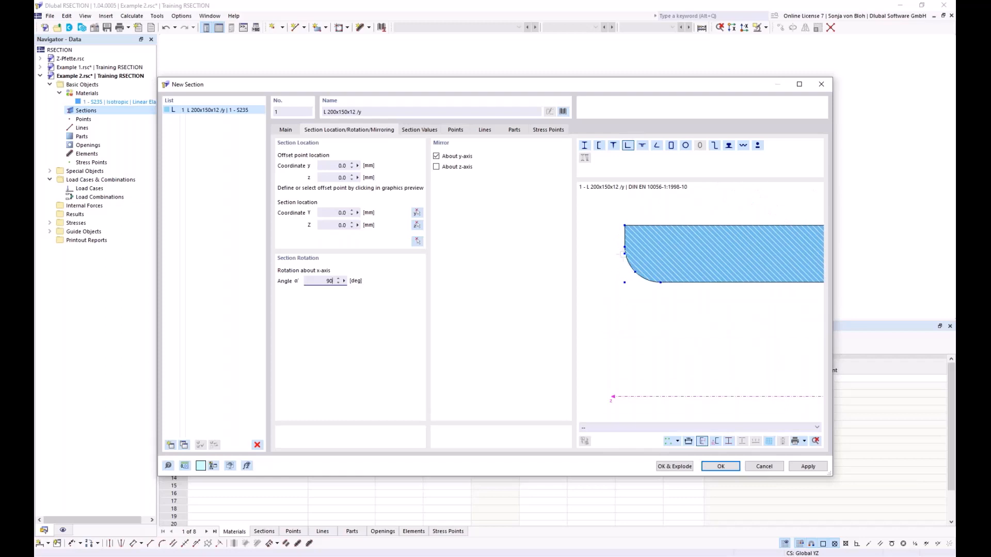
pyautogui.click(624, 253)
pyautogui.click(418, 242)
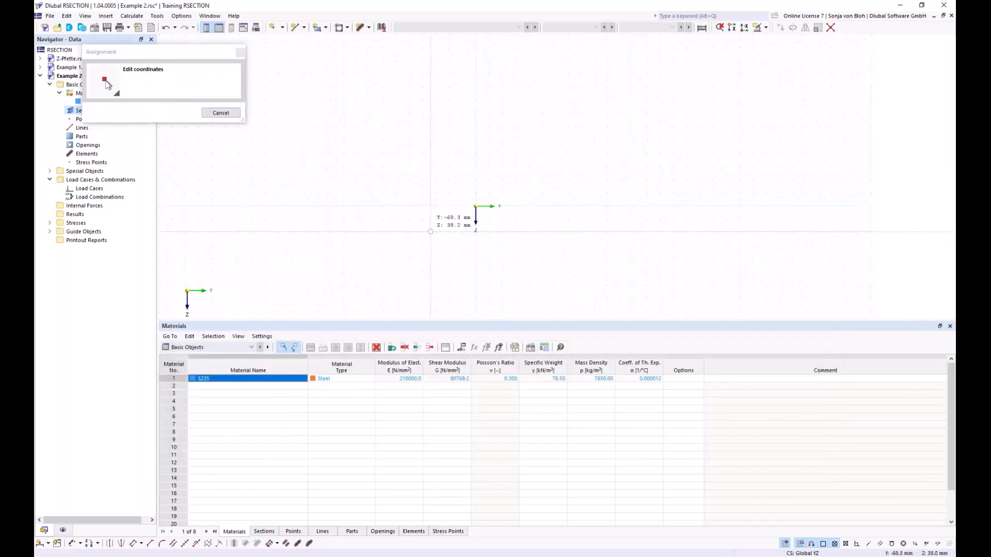
pyautogui.click(475, 207)
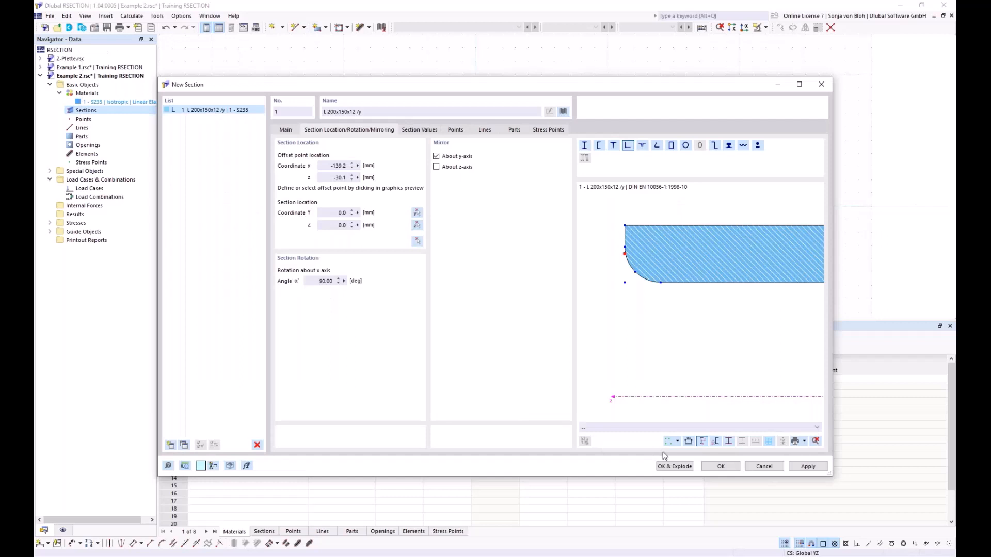
pyautogui.click(721, 467)
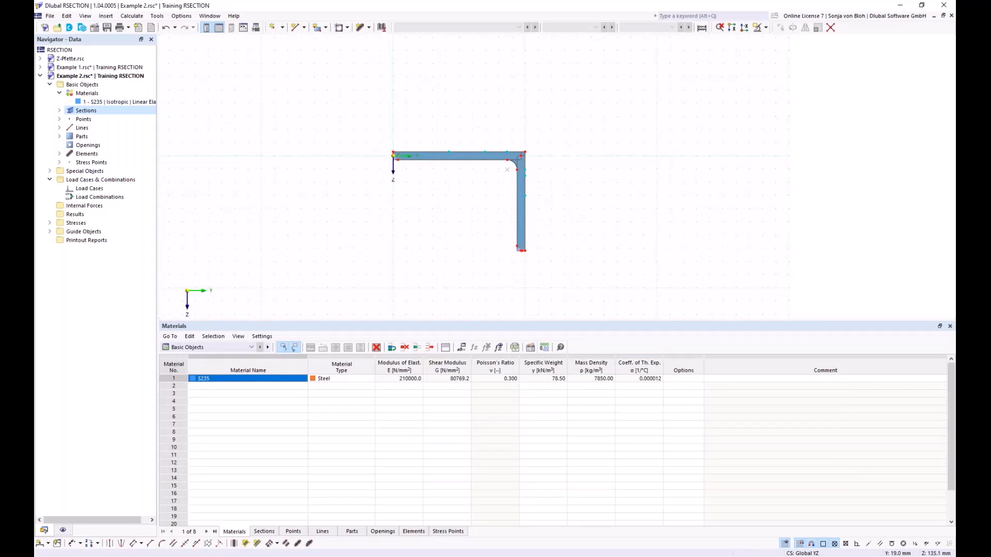
# List the angle section's elements and examine the properties of element No. 1.
pyautogui.click(60, 154)
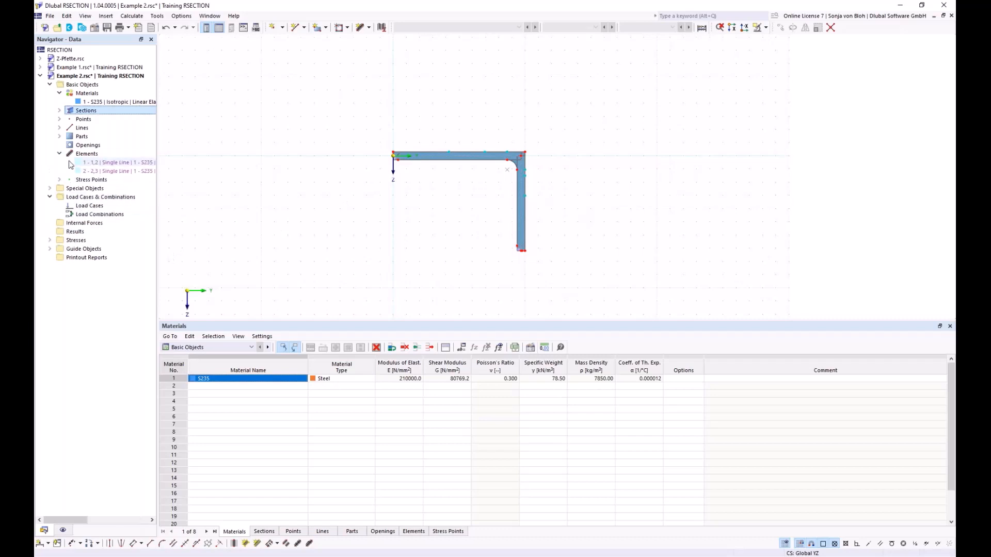
pyautogui.click(86, 164)
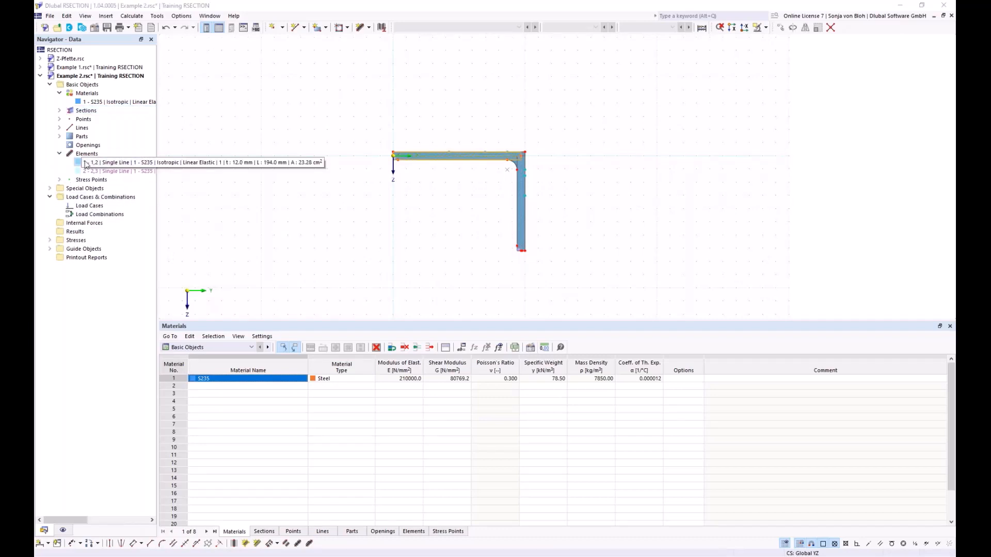
# Examine the angle's part outline and the location, rotation and mirroring settings of section L 200x150x12.
pyautogui.click(60, 136)
pyautogui.click(91, 146)
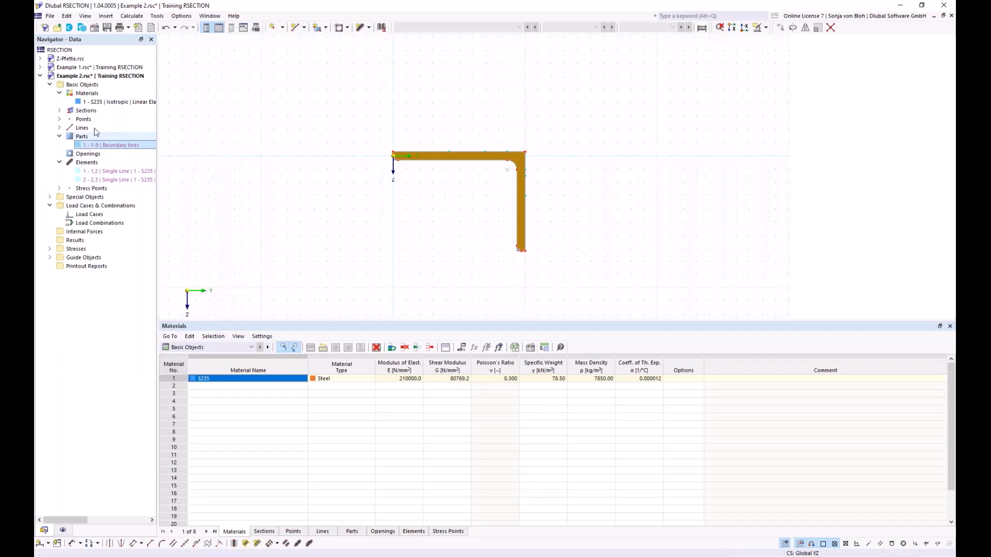
pyautogui.doubleClick(412, 156)
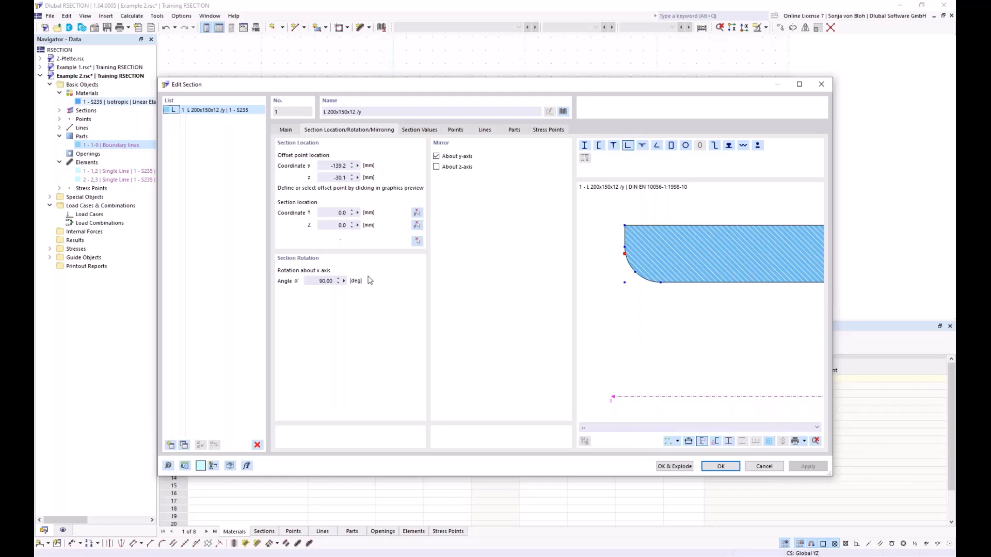
pyautogui.click(764, 467)
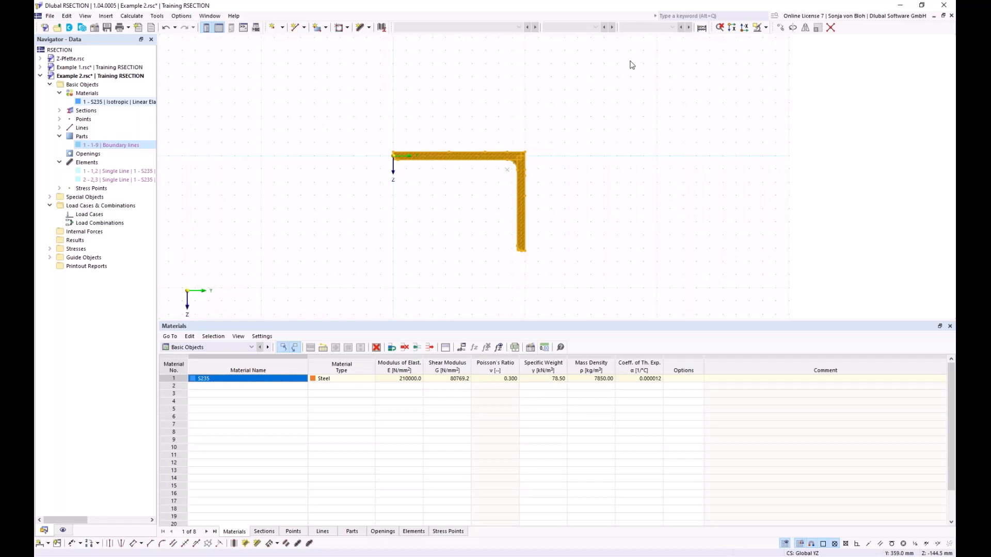
# Explode the L 200x150x12 section into its individual objects.
pyautogui.rightClick(443, 157)
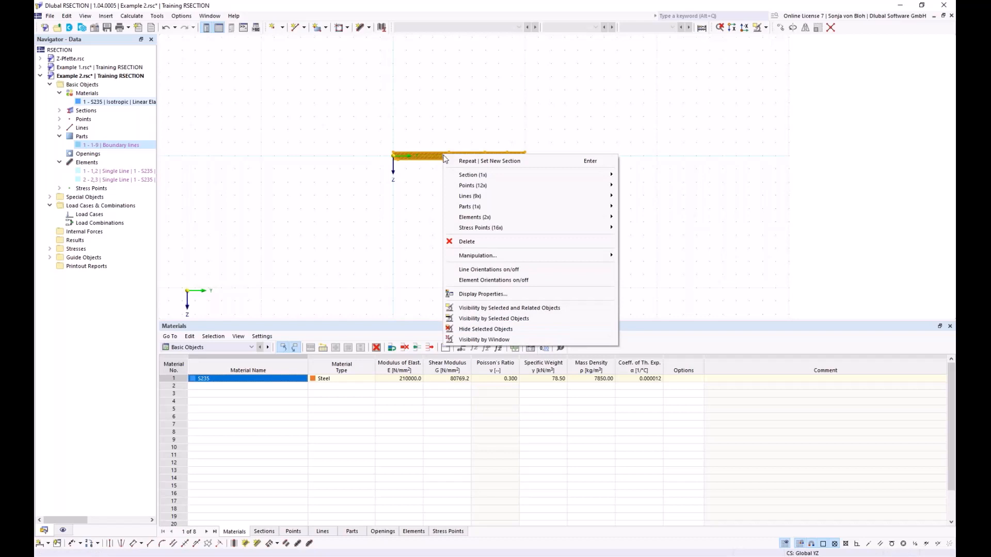
pyautogui.moveTo(464, 176)
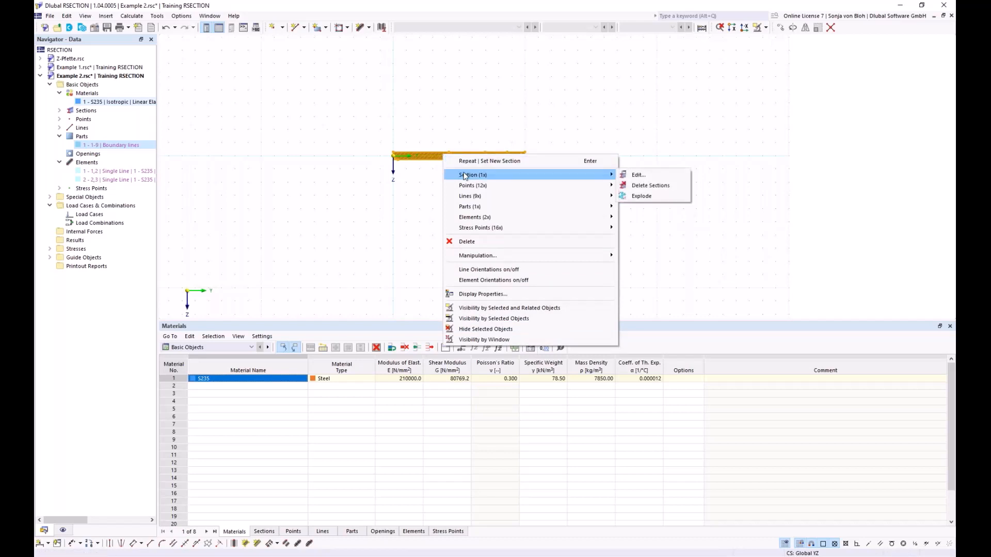
pyautogui.click(643, 196)
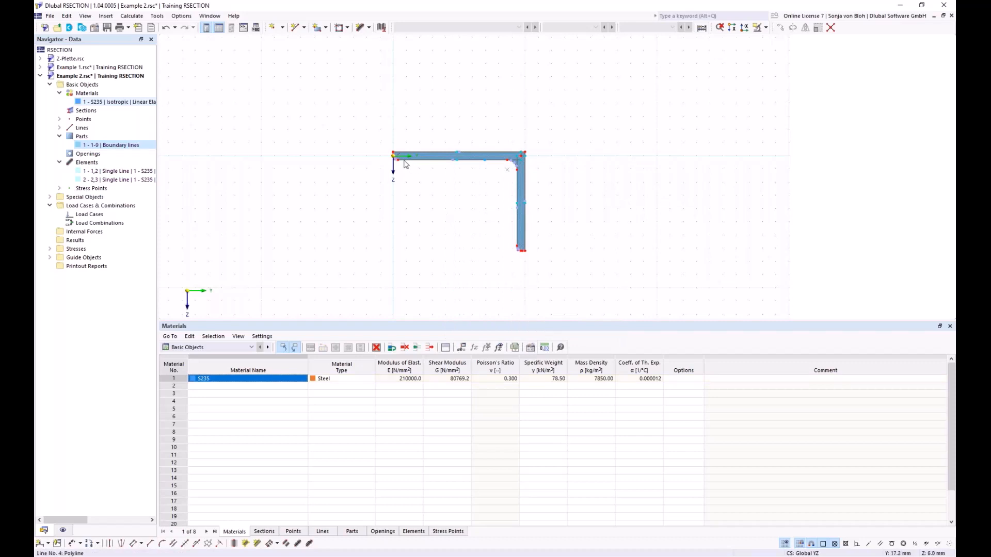
# Delete the rounded boundary line at the free end of the angle's horizontal leg.
pyautogui.scroll(6, 356, 150)
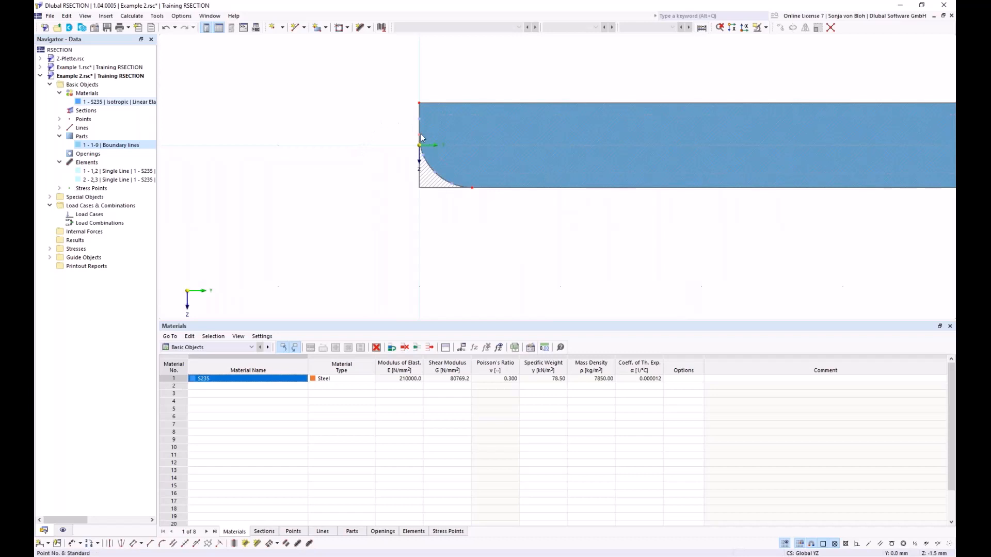
pyautogui.press('Delete')
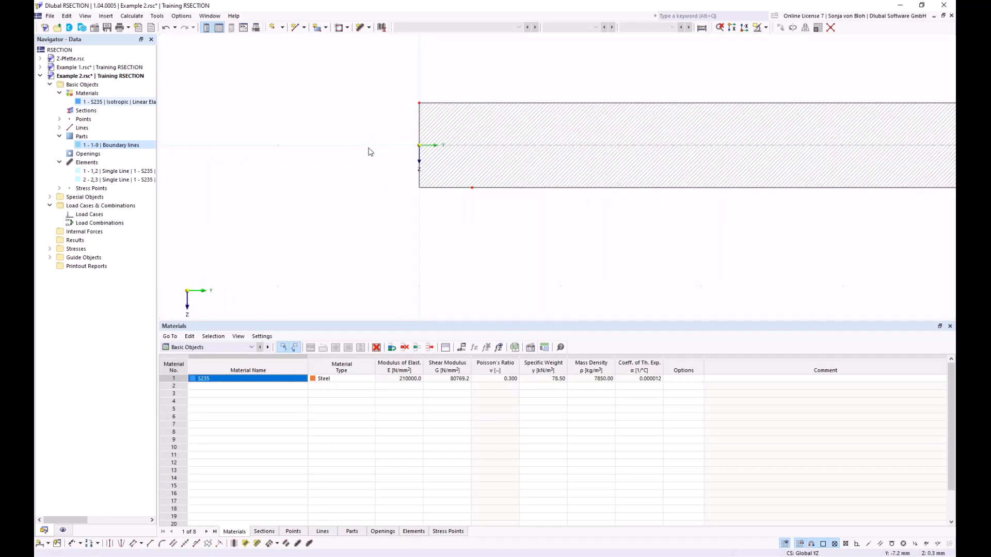
pyautogui.scroll(-5, 368, 152)
pyautogui.moveTo(418, 216); pyautogui.dragTo(386, 197, button='middle')
pyautogui.scroll(4, 400, 170)
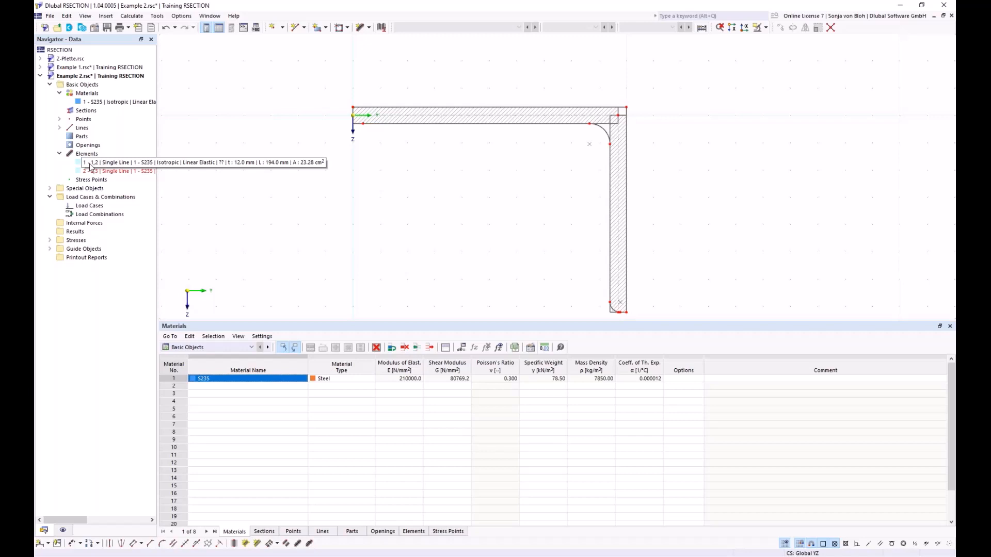
# Set up a new single element defined by length and direction, 200 mm long and 12 mm thick at 0°.
pyautogui.click(370, 27)
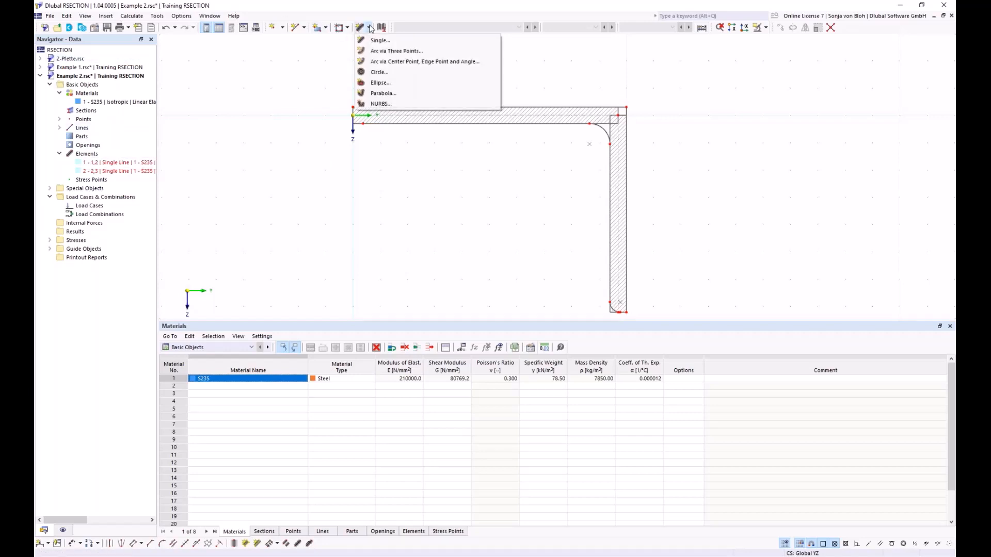
pyautogui.click(379, 40)
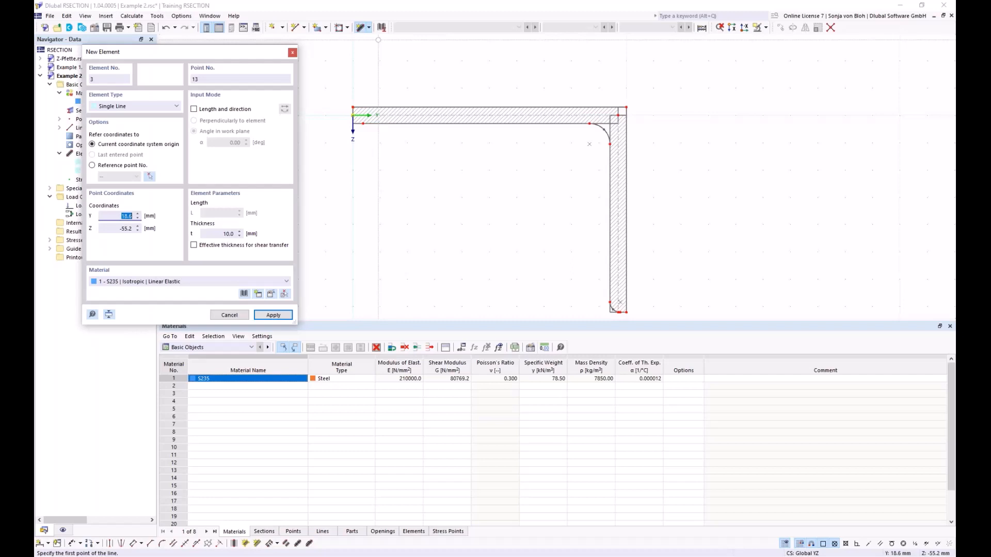
pyautogui.click(193, 109)
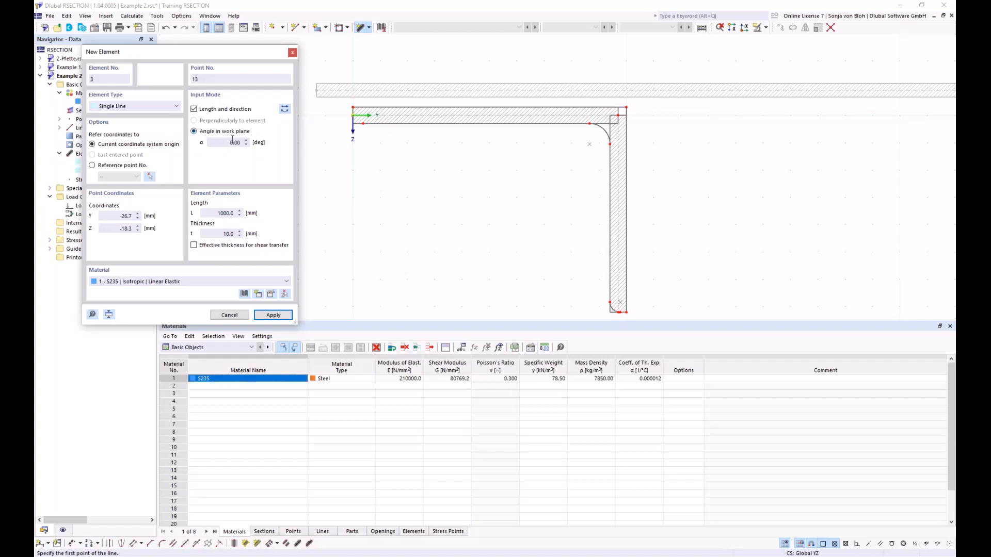
pyautogui.scroll(-3, 368, 164)
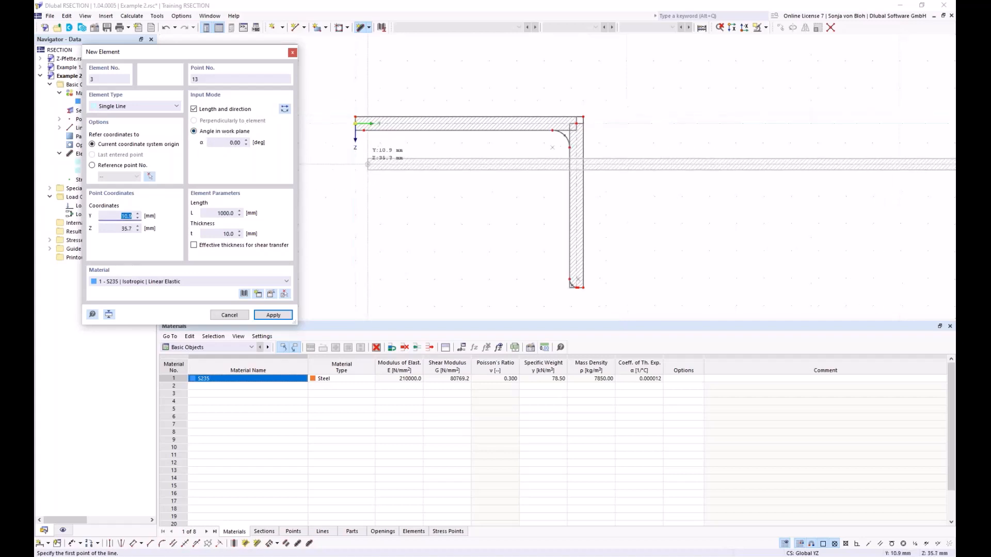
pyautogui.scroll(-2, 368, 164)
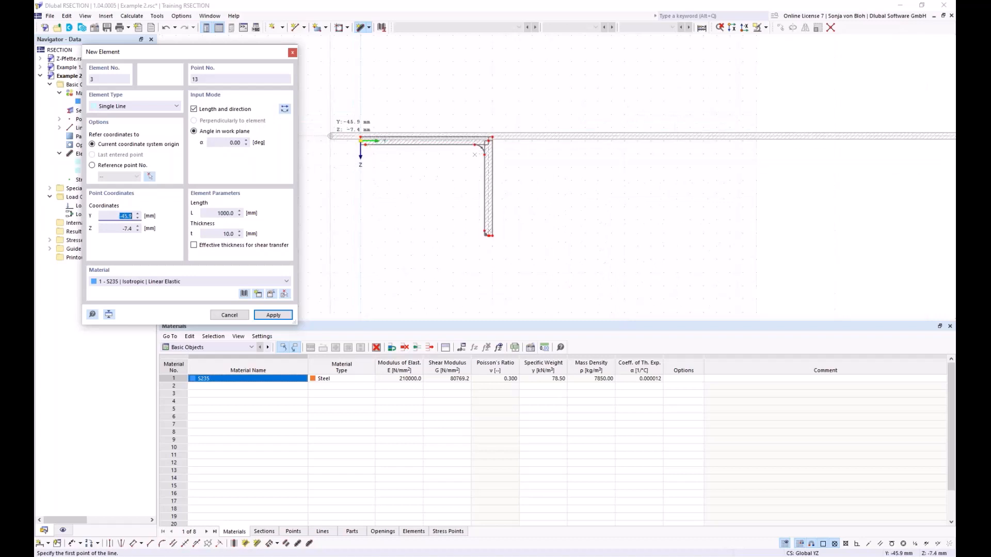
pyautogui.click(241, 213)
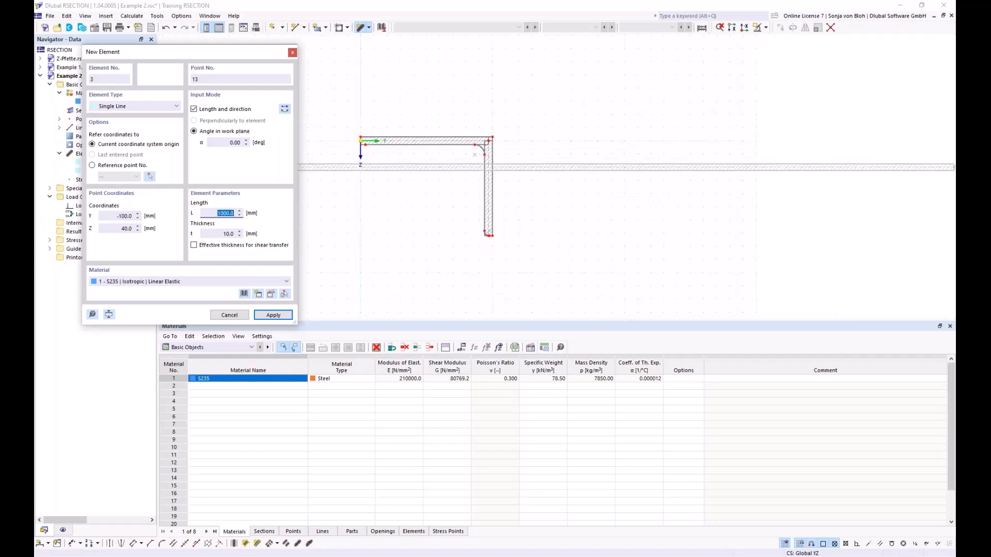
pyautogui.write('200')
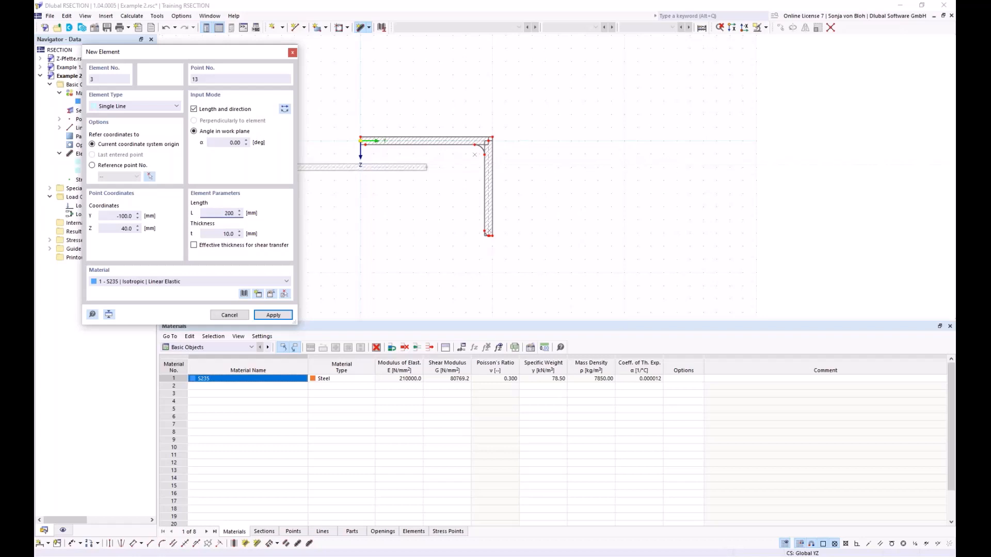
pyautogui.click(229, 234)
pyautogui.write('12')
pyautogui.scroll(-2, 459, 155)
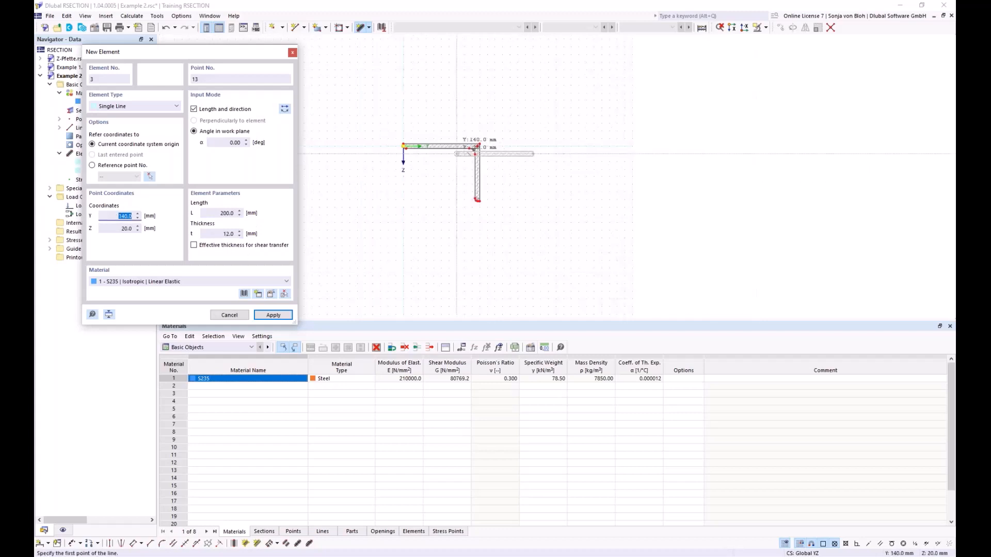
pyautogui.scroll(3, 457, 137)
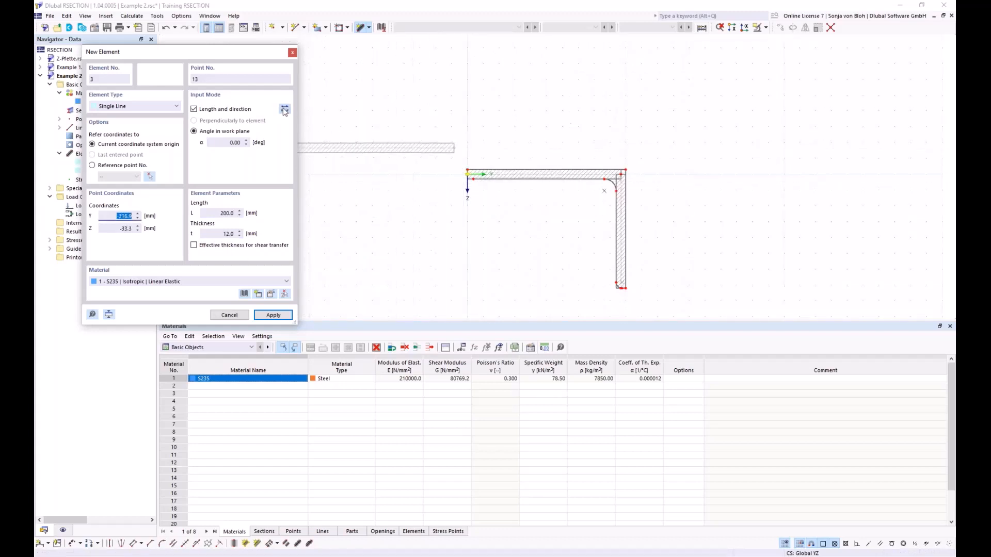
# Reverse the new element's direction and attach it at the origin, extending the angle's horizontal leg away from its corner.
pyautogui.click(285, 109)
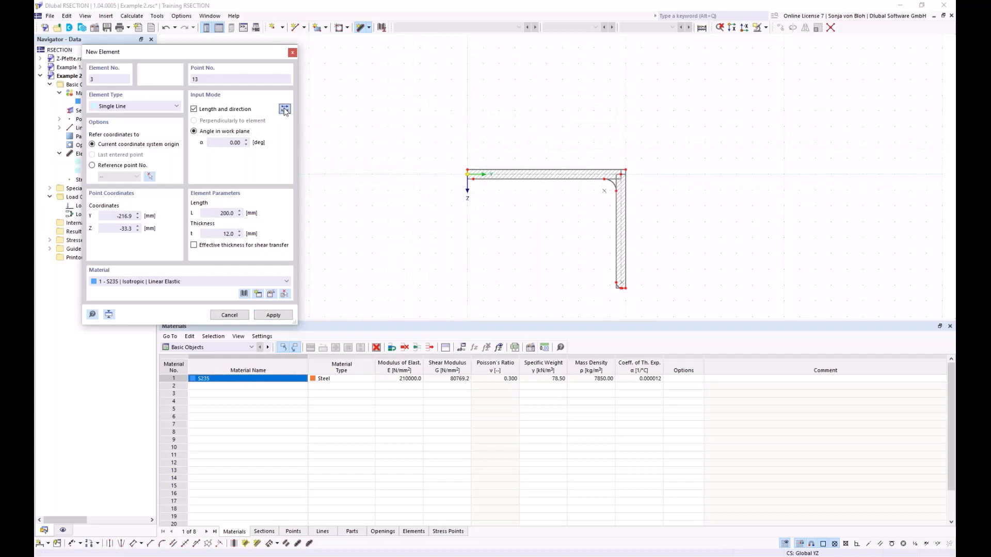
pyautogui.scroll(1, 435, 197)
pyautogui.scroll(1, 435, 196)
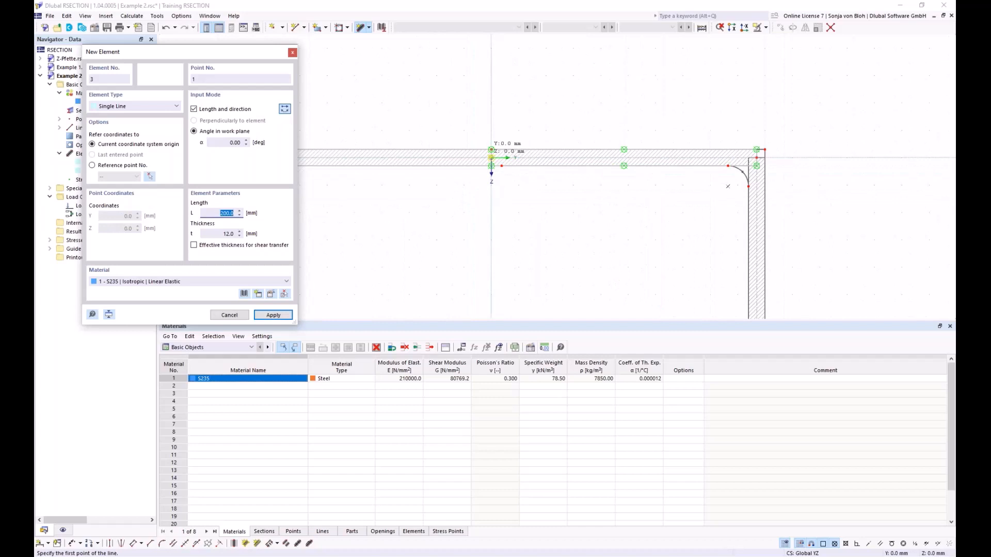
pyautogui.click(493, 158)
pyautogui.scroll(-2, 519, 184)
pyautogui.scroll(-1, 524, 194)
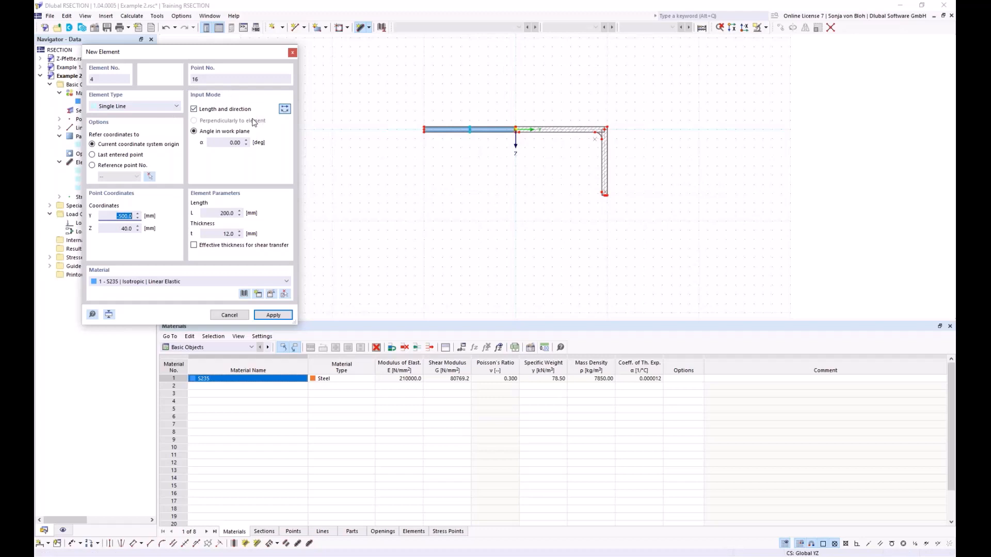
# Add a vertical single element from the origin at 90°, 400 mm long and 10 mm thick, and finish element input.
pyautogui.click(248, 143)
pyautogui.write('9')
pyautogui.scroll(2, 489, 179)
pyautogui.scroll(-2, 488, 175)
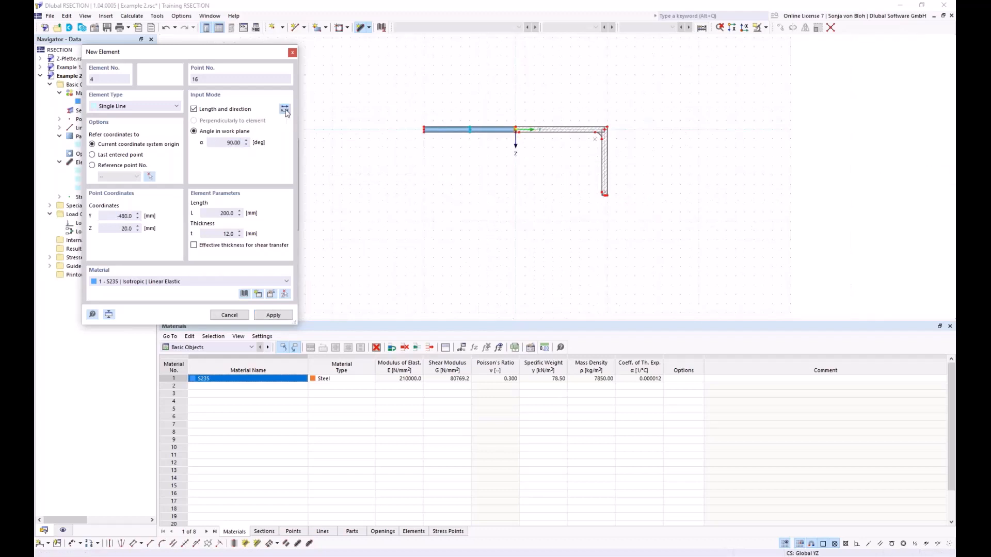
pyautogui.click(227, 213)
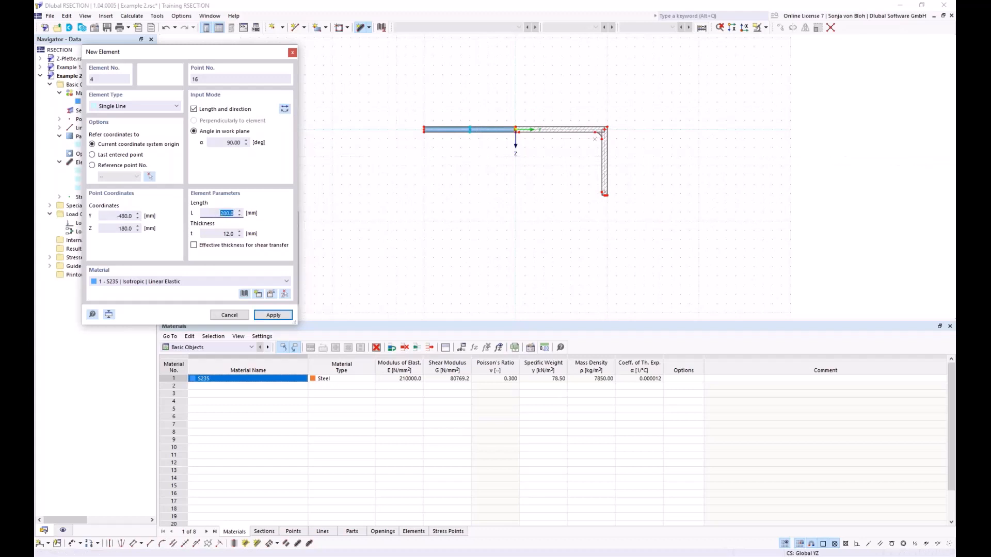
pyautogui.write('400')
pyautogui.press('Tab')
pyautogui.write('10')
pyautogui.scroll(2, 516, 132)
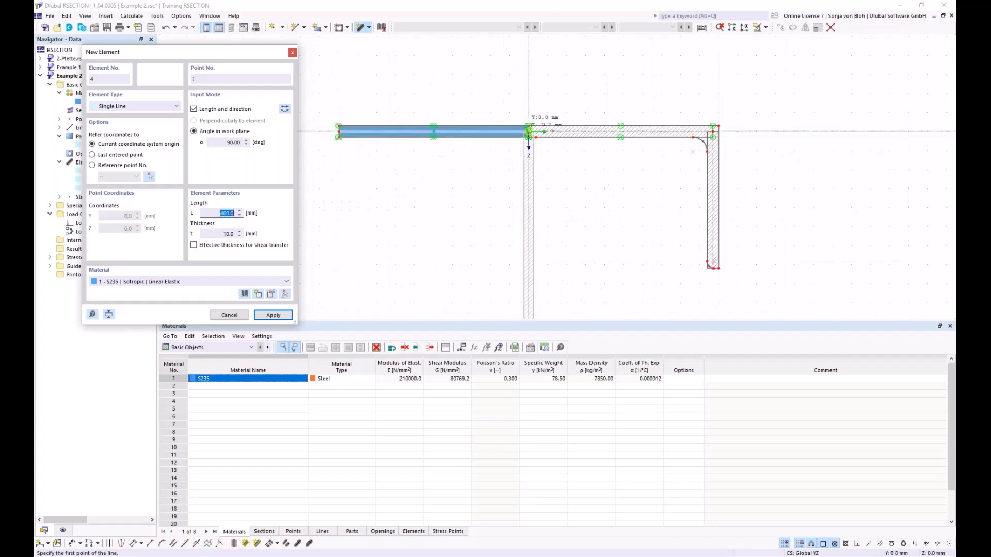
pyautogui.scroll(2, 537, 134)
pyautogui.click(536, 135)
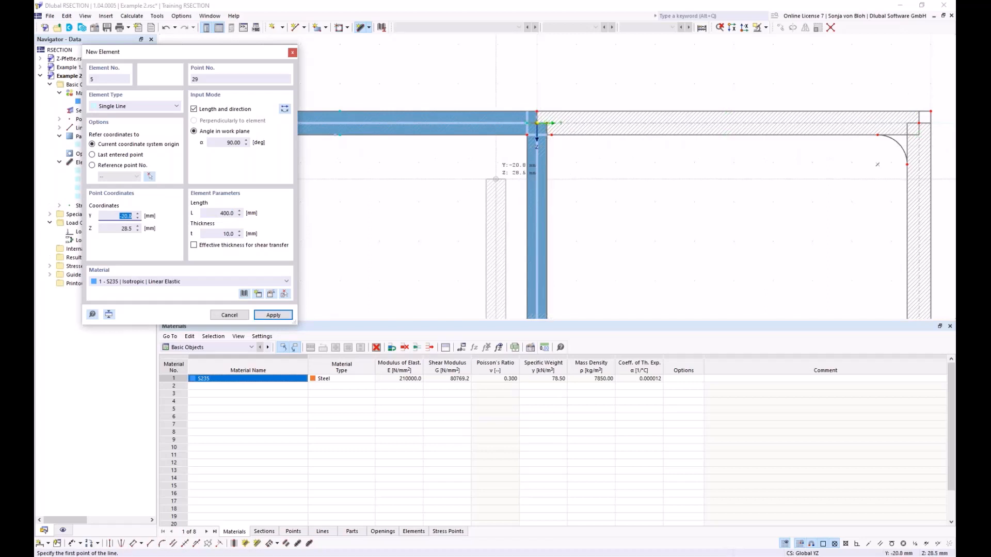
pyautogui.rightClick(508, 138)
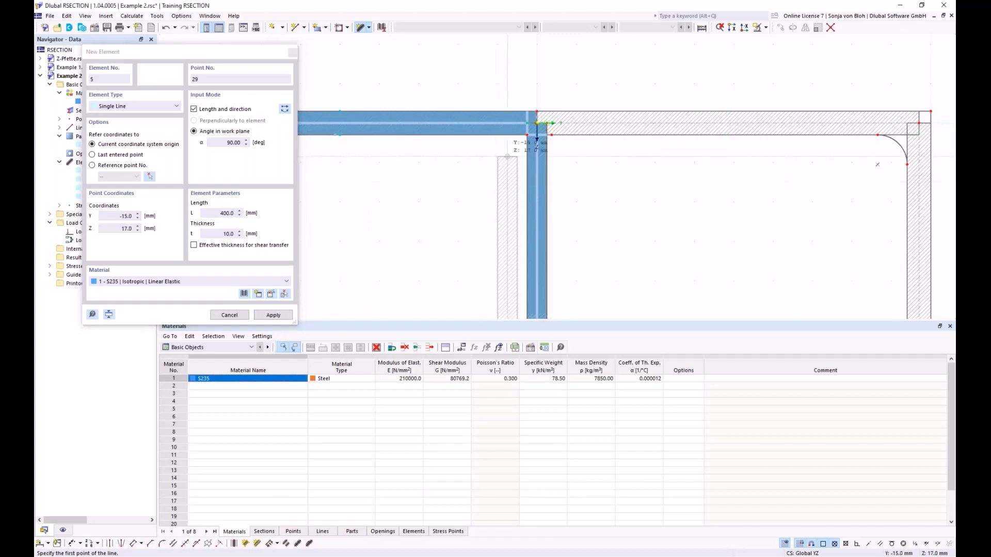
# Delete the short boundary line at the origin that closes off the plates inside the T-junction.
pyautogui.scroll(3, 508, 138)
pyautogui.moveTo(570, 106); pyautogui.dragTo(520, 153, button='middle')
pyautogui.scroll(2, 521, 153)
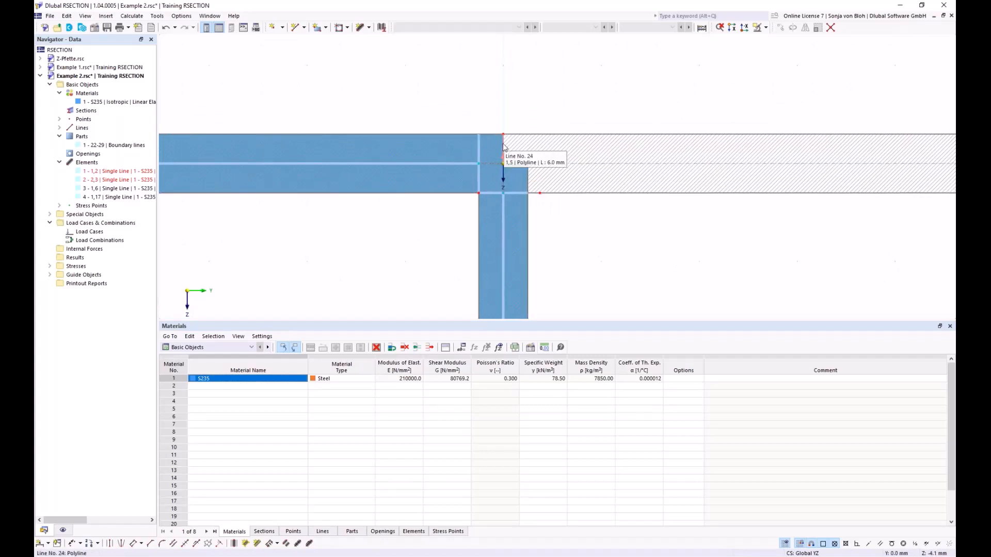
pyautogui.click(504, 147)
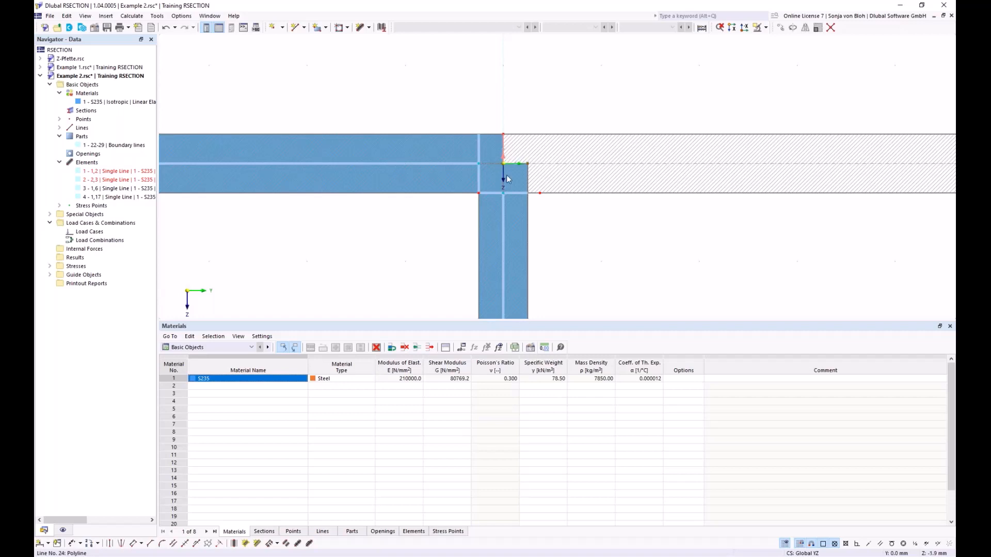
pyautogui.press('Delete')
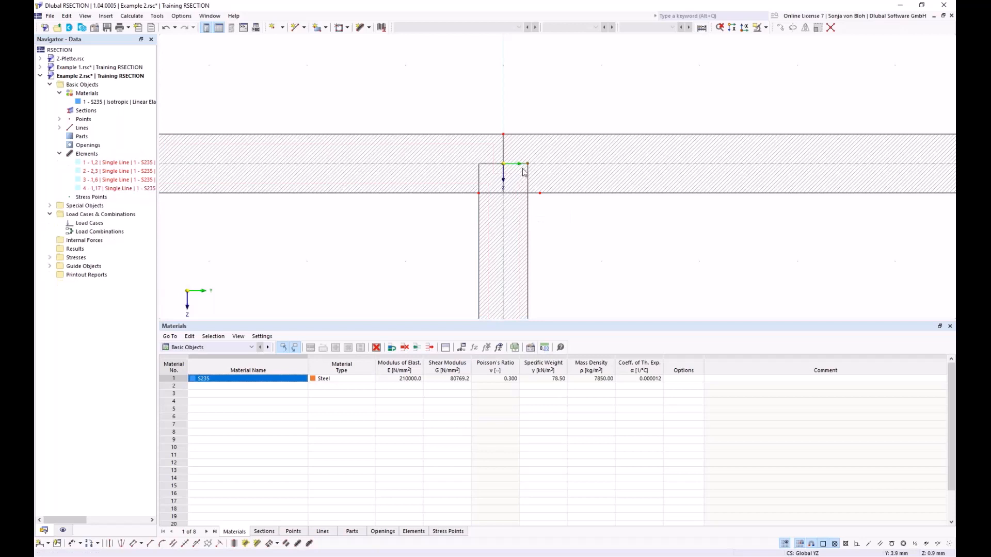
pyautogui.scroll(1, 524, 172)
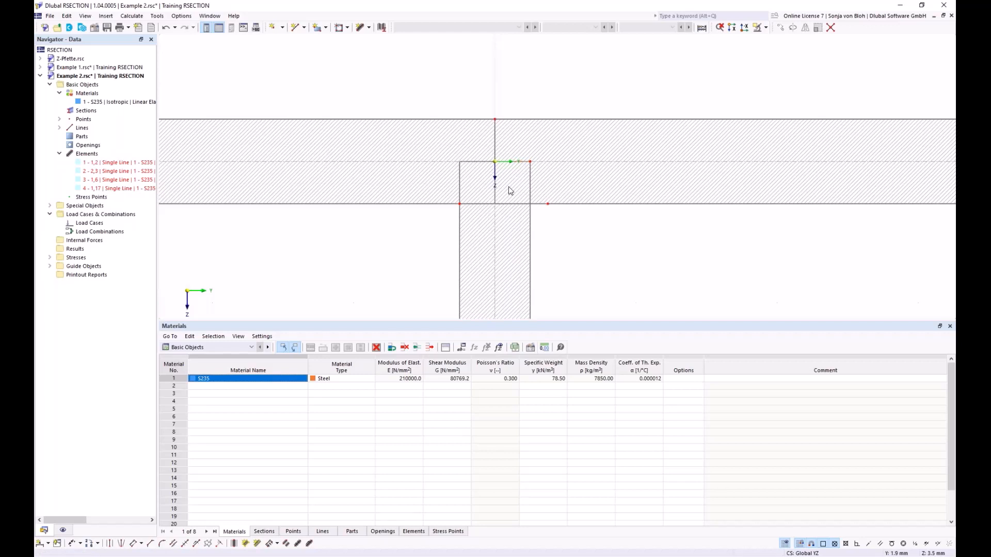
# Set up an angled corner of type Edge and Angle with L1 8.5 mm and an angle of 45°.
pyautogui.scroll(-4, 509, 187)
pyautogui.moveTo(460, 243); pyautogui.dragTo(446, 166, button='middle')
pyautogui.scroll(-1, 446, 165)
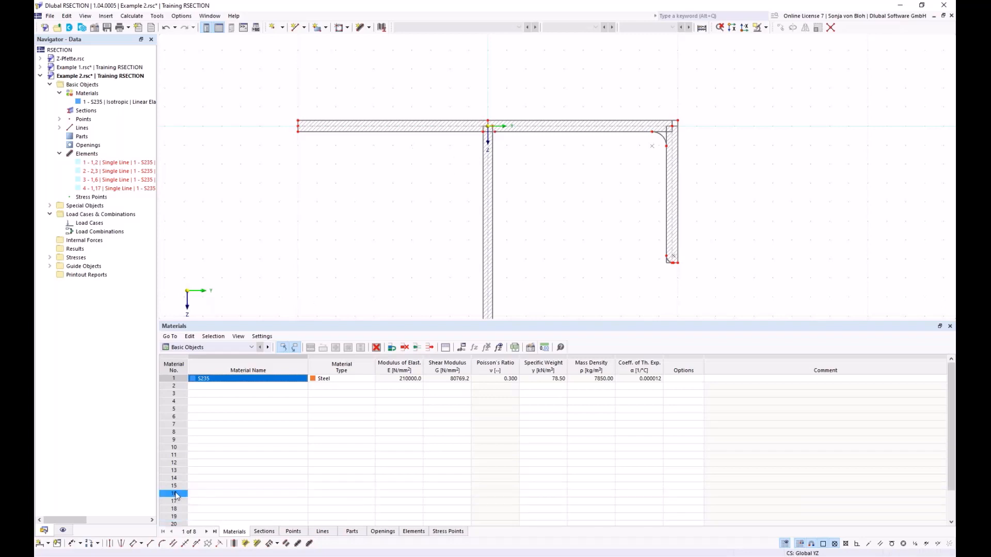
pyautogui.click(152, 545)
pyautogui.moveTo(150, 59); pyautogui.dragTo(219, 133)
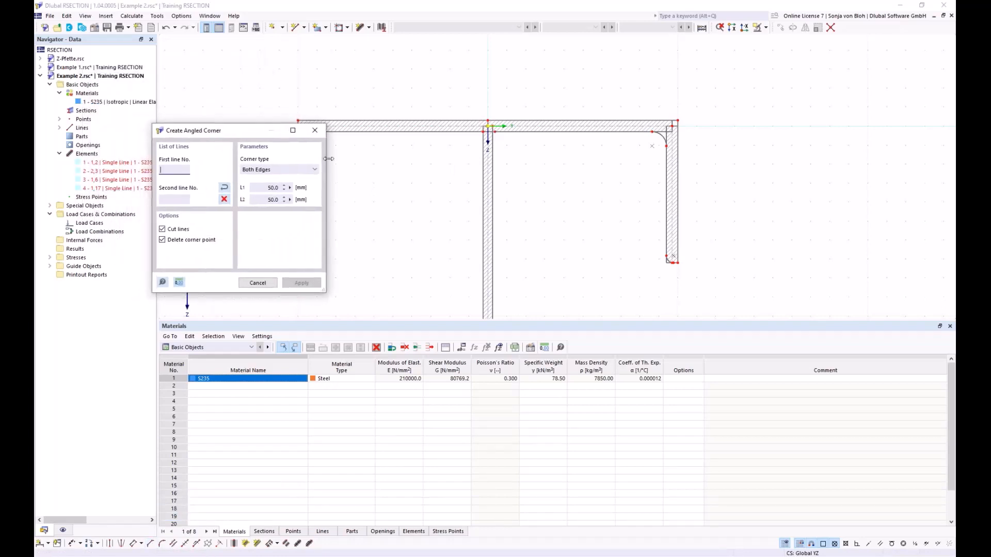
pyautogui.click(304, 170)
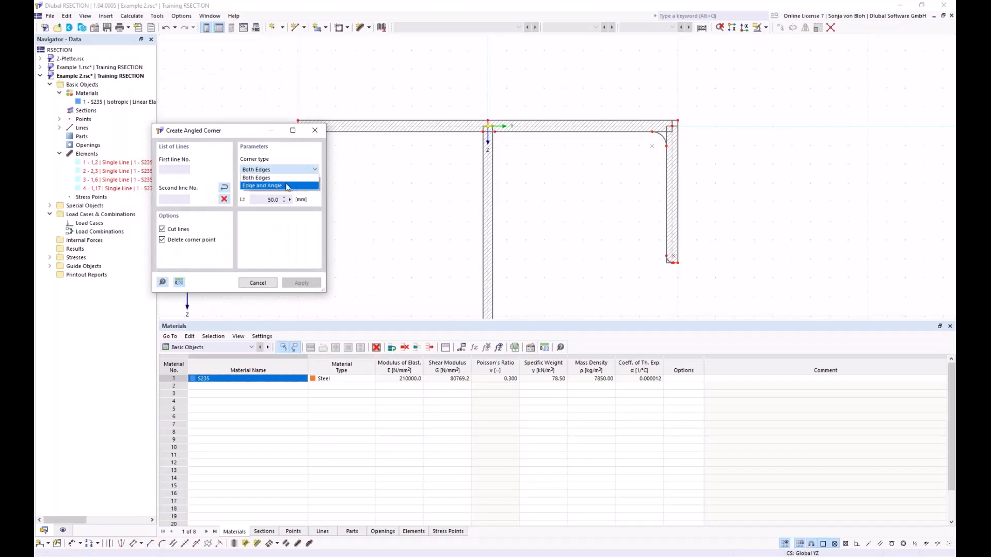
pyautogui.click(265, 185)
pyautogui.click(269, 188)
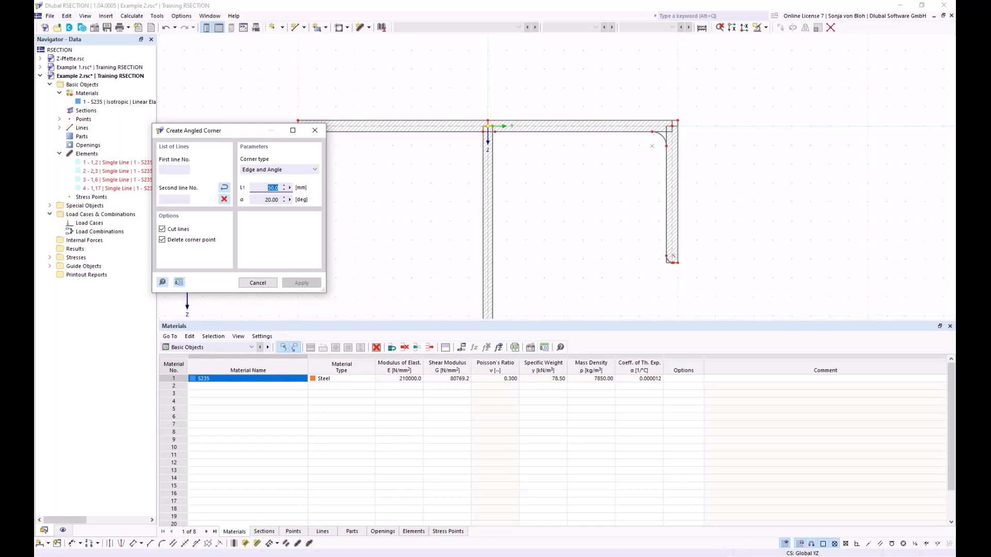
pyautogui.write('5')
pyautogui.write('*sqrt(2')
pyautogui.write(')')
pyautogui.press('Tab')
pyautogui.write('45')
# Create angled corners between the horizontal plate's lower edges and both sides of the vertical web, and finish corner input.
pyautogui.scroll(3, 449, 132)
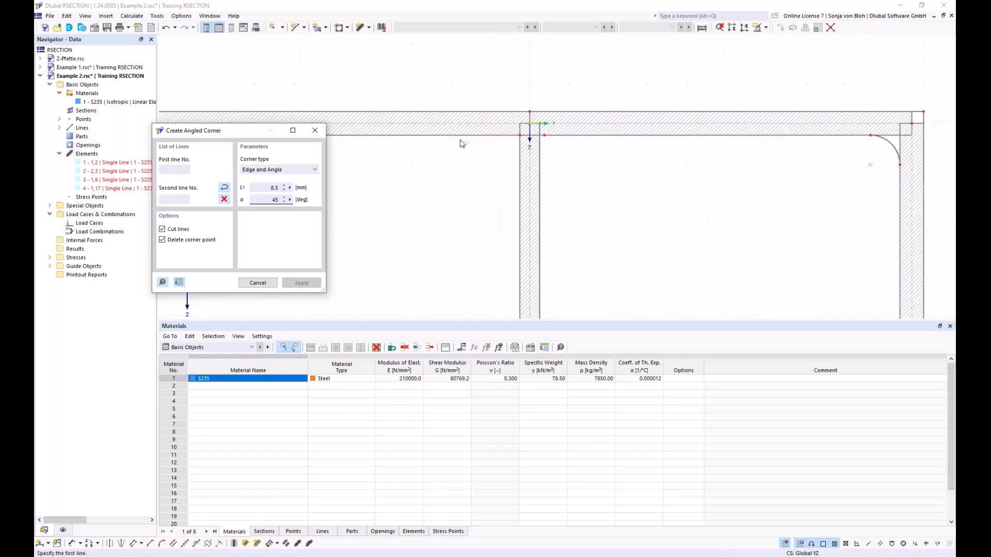
pyautogui.click(466, 135)
pyautogui.click(520, 187)
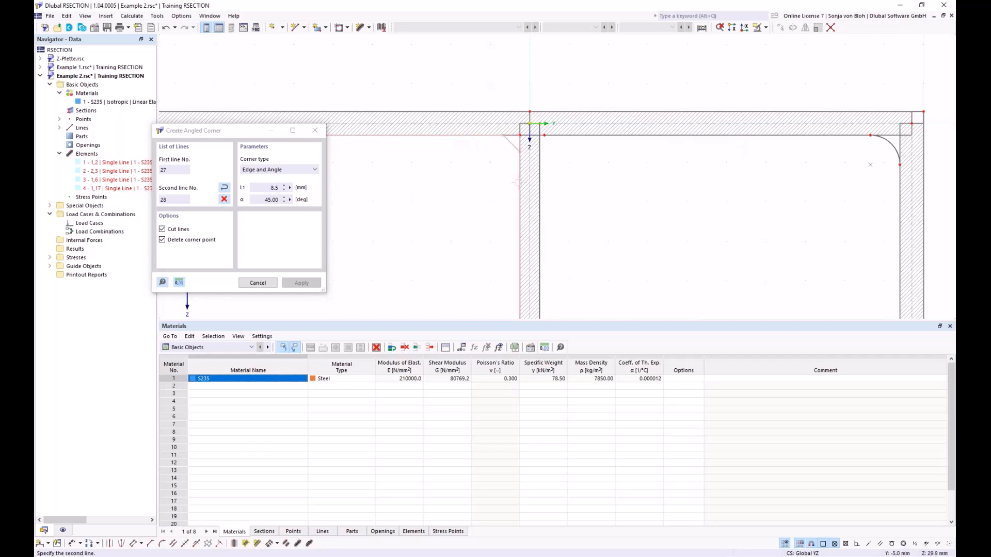
pyautogui.click(572, 136)
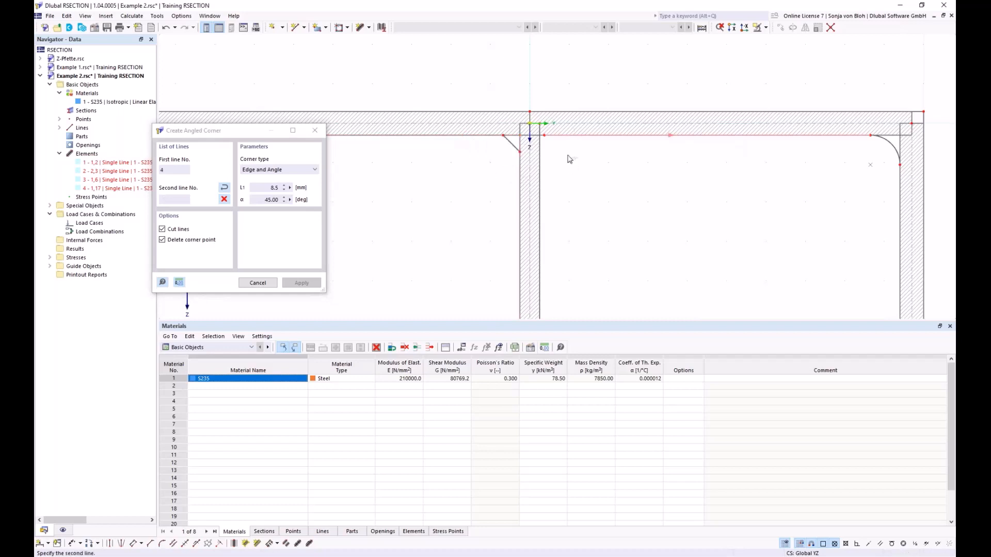
pyautogui.click(539, 175)
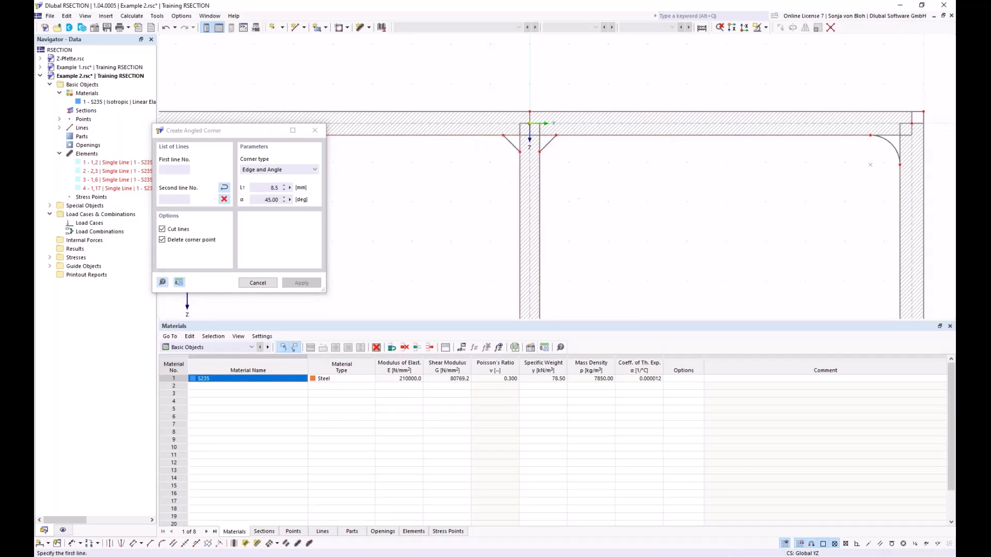
pyautogui.press('Escape')
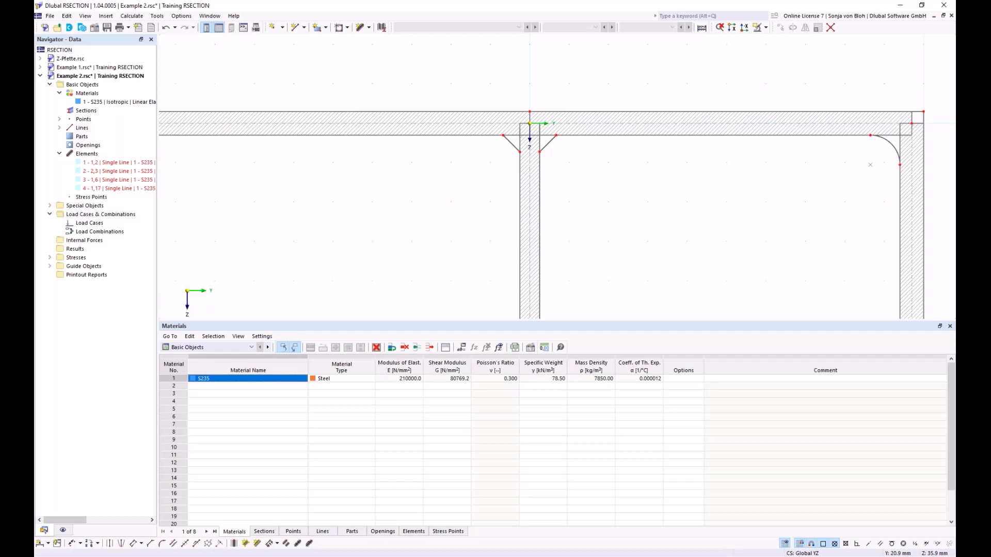
# Create a new part from the whole section's boundary lines with material S235.
pyautogui.scroll(-5, 395, 206)
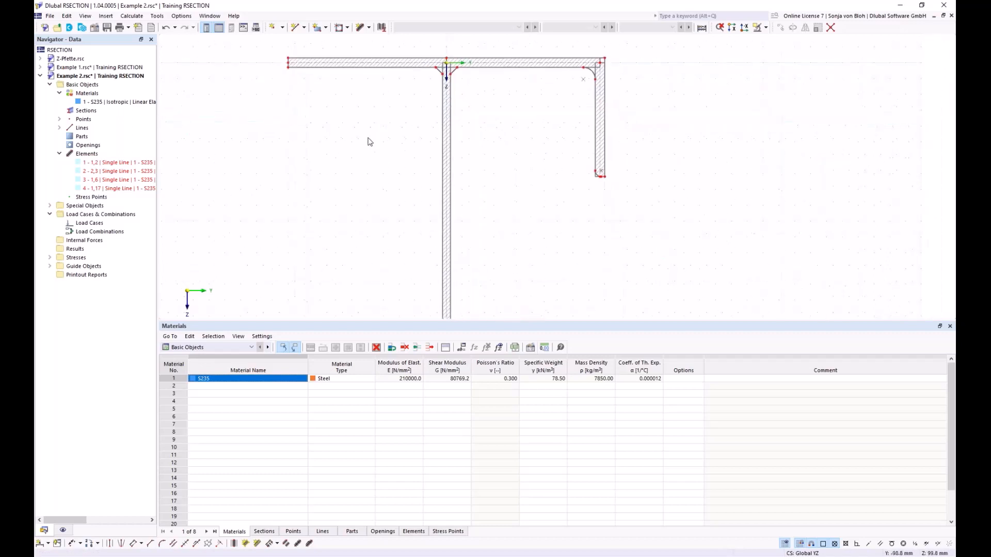
pyautogui.click(325, 28)
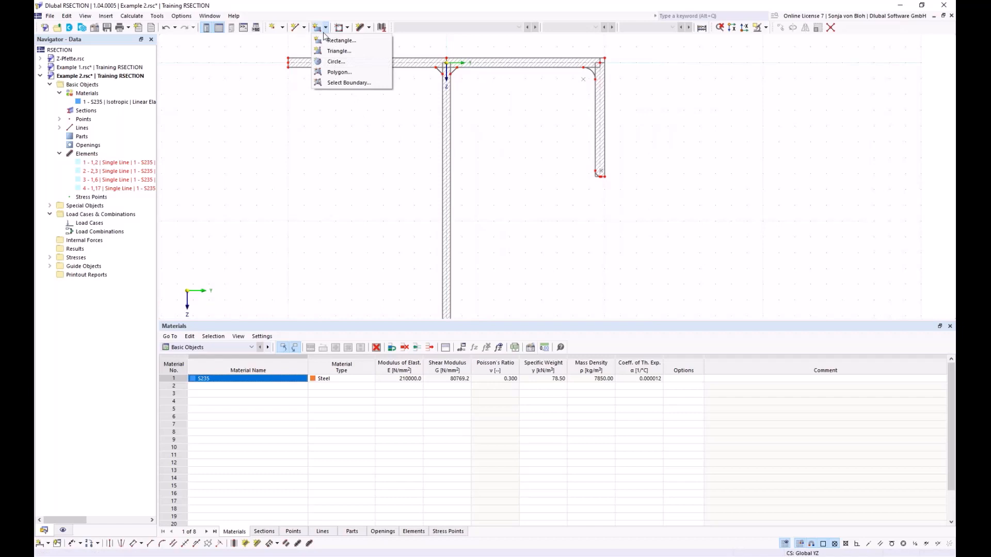
pyautogui.click(341, 82)
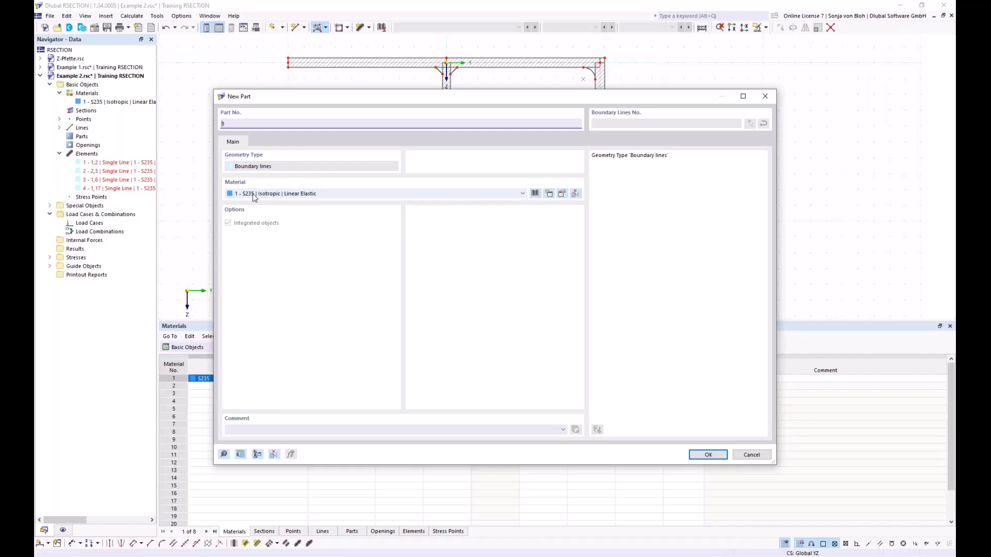
pyautogui.click(707, 456)
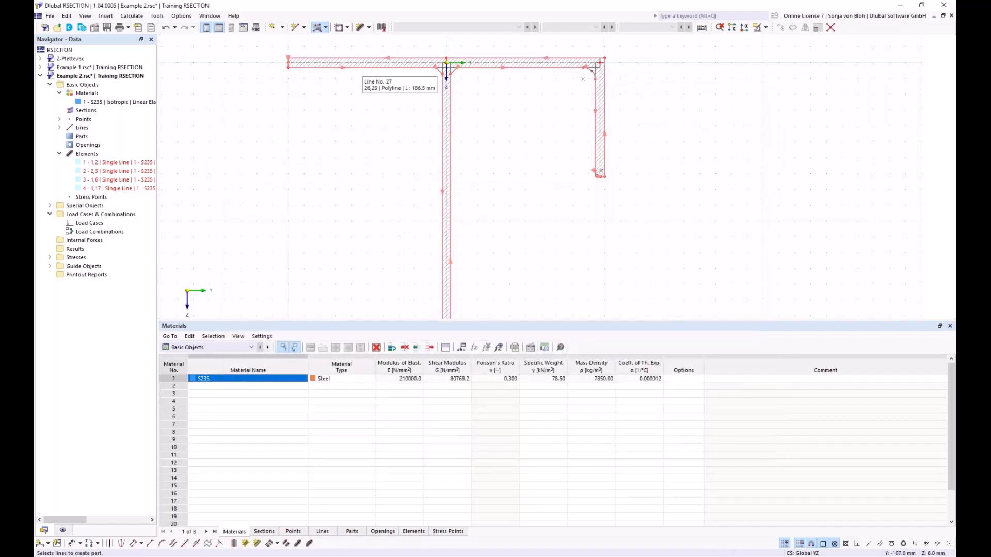
pyautogui.click(447, 65)
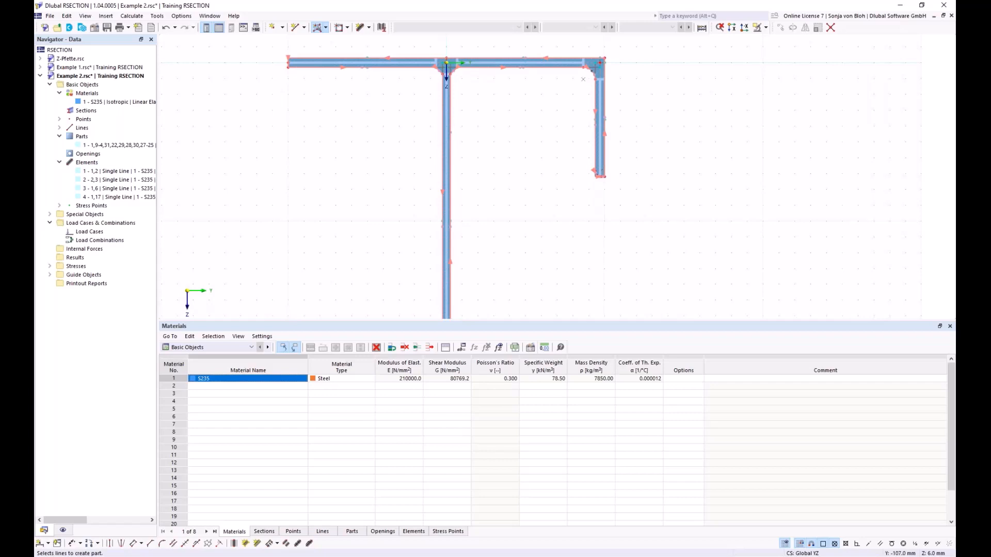
# Create two permanent load cases, LC1 named N and LC2 named M.
pyautogui.rightClick(90, 233)
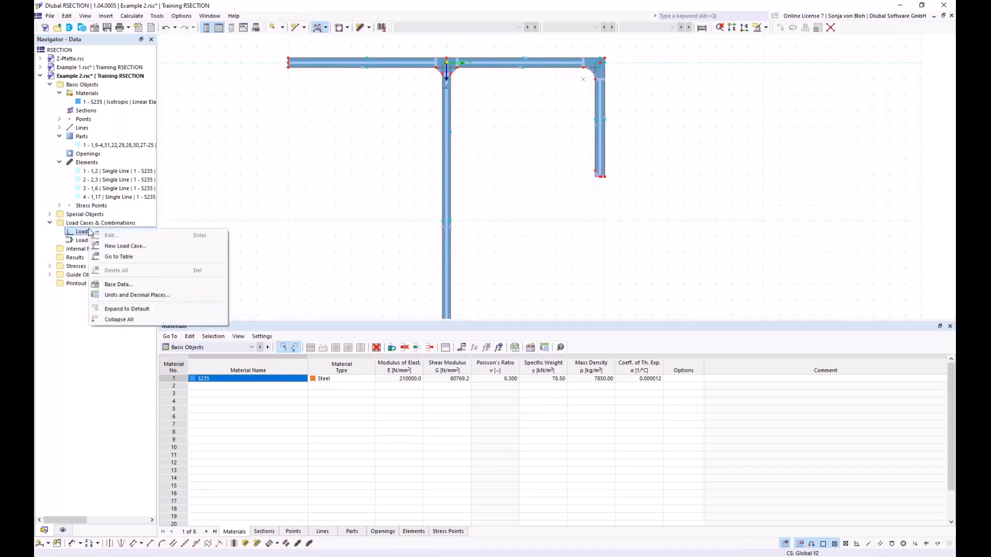
pyautogui.click(122, 246)
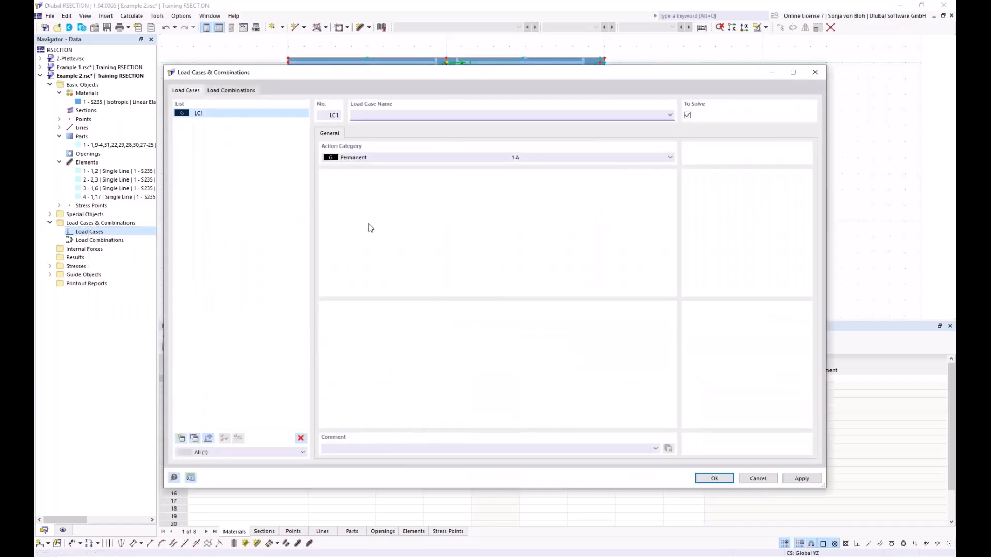
pyautogui.write('N')
pyautogui.click(181, 438)
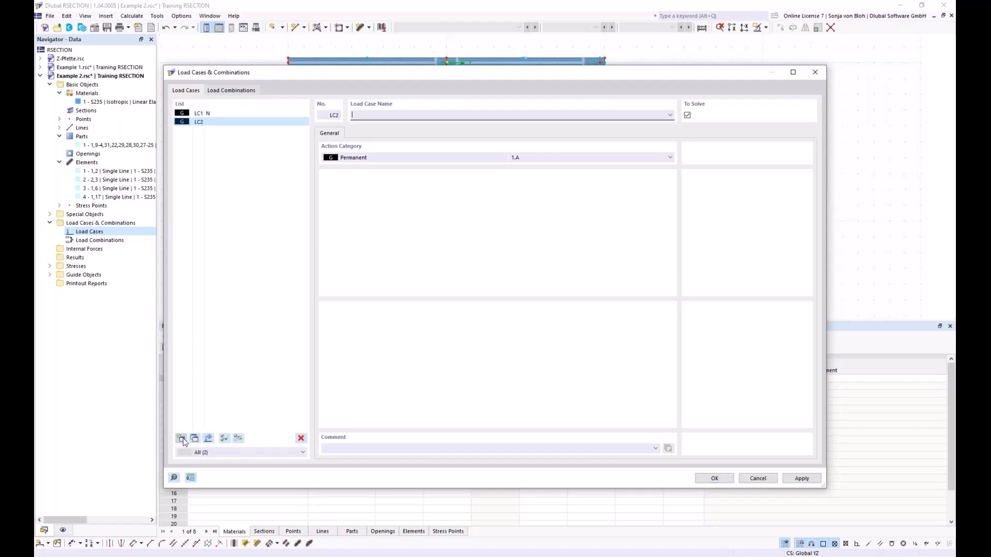
pyautogui.write('M')
# Add load combination CO1 containing LC1 and LC2 with factors of 1.00, and accept the load definitions.
pyautogui.click(242, 92)
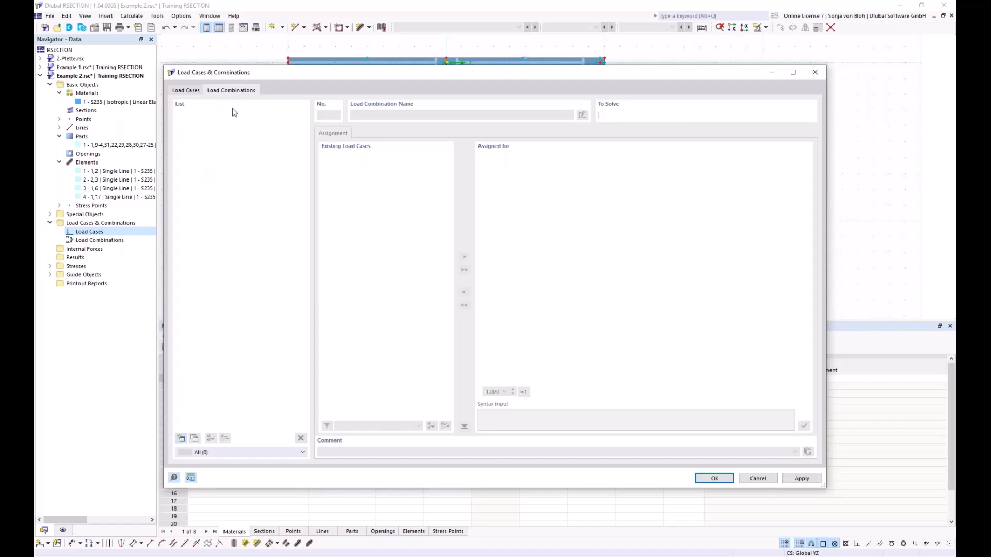
pyautogui.click(181, 440)
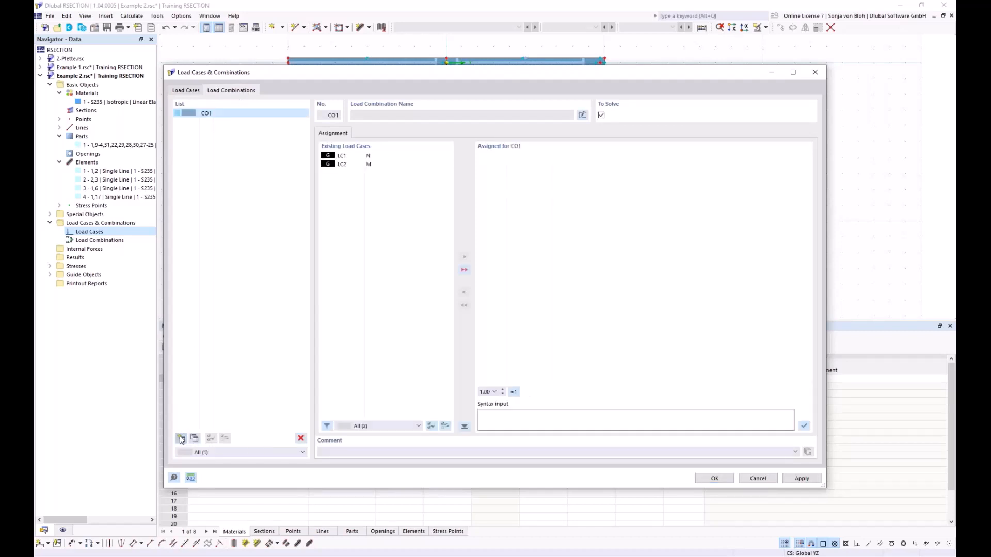
pyautogui.click(464, 271)
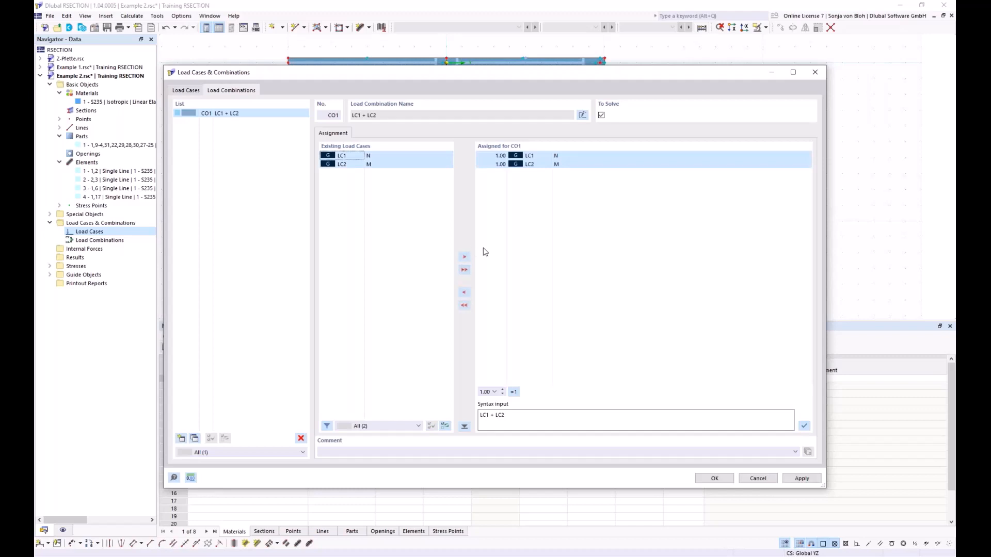
pyautogui.click(716, 479)
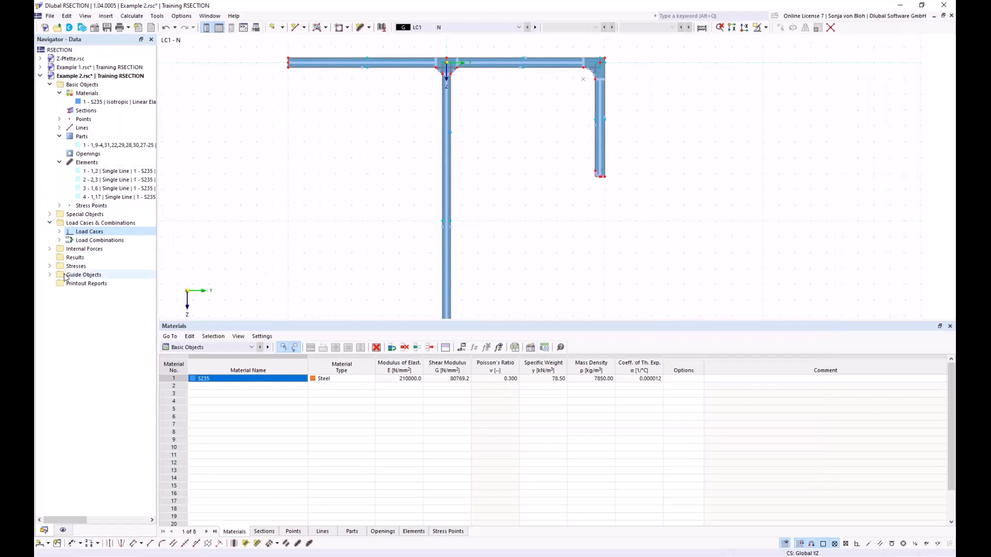
# Define internal forces for LC1 - N on member 1 with an axial force N of -50 kN.
pyautogui.click(50, 249)
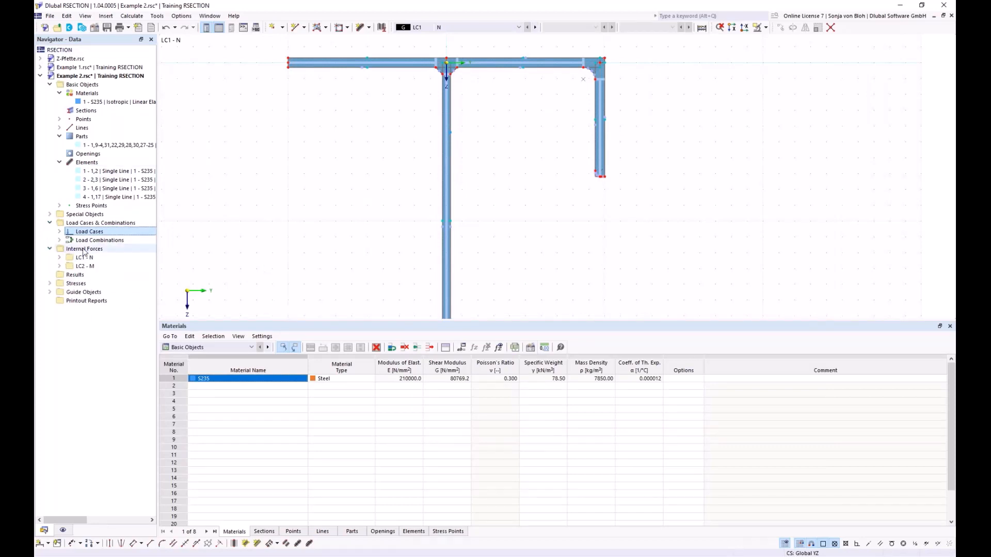
pyautogui.click(59, 257)
pyautogui.doubleClick(103, 266)
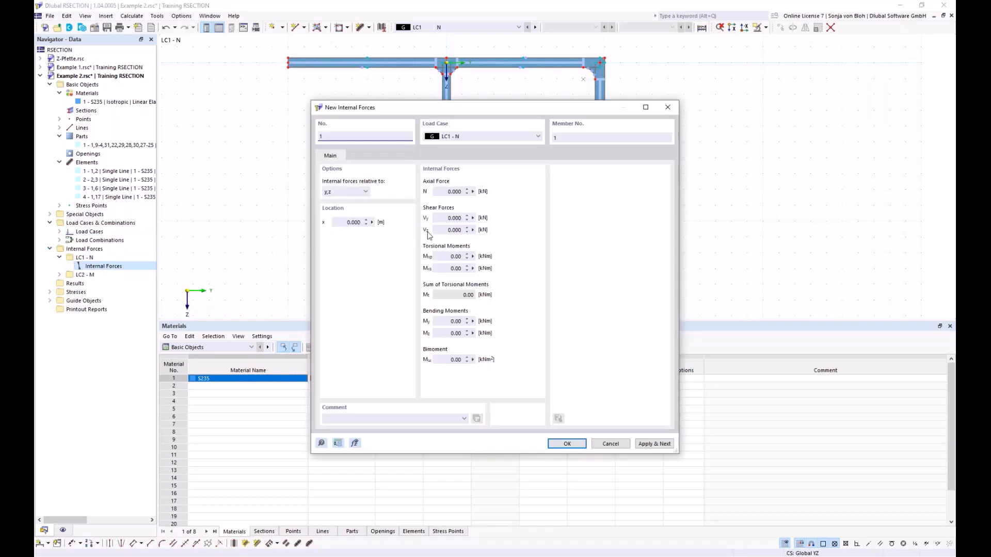
pyautogui.click(450, 192)
pyautogui.press('BackSpace')
pyautogui.click(644, 443)
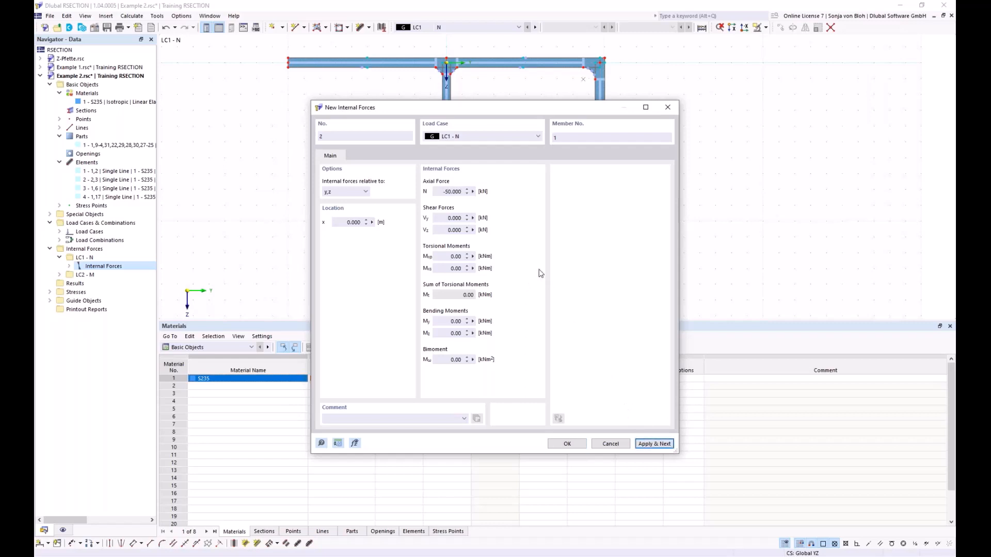
# Define internal forces for LC2 - M with an axial force of 0 and a bending moment My of 20 kNm.
pyautogui.click(537, 136)
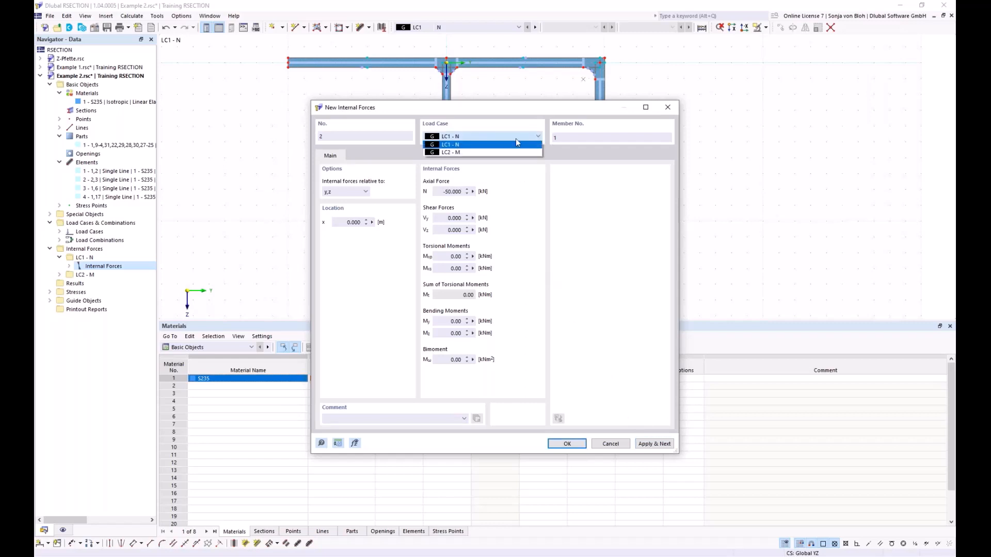
pyautogui.click(488, 151)
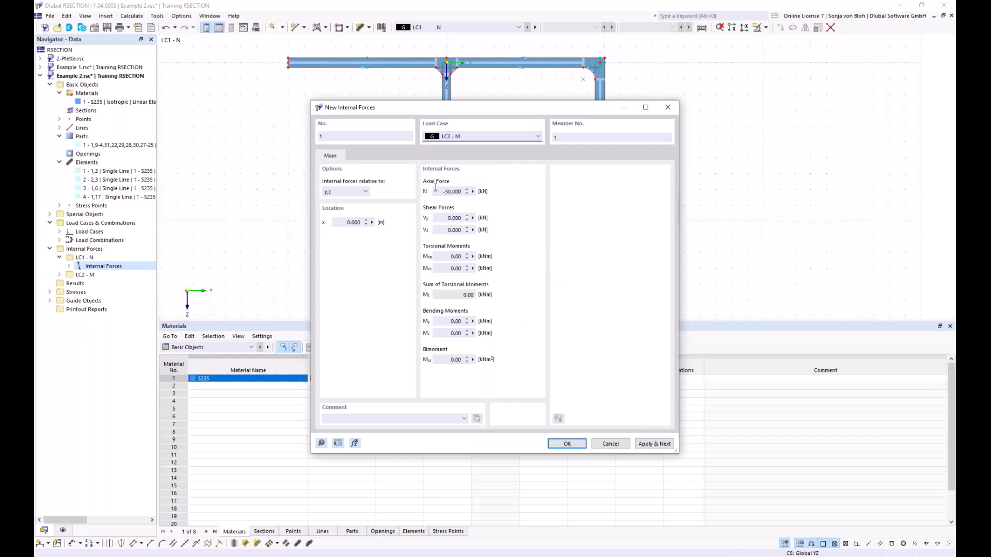
pyautogui.moveTo(437, 191); pyautogui.dragTo(490, 195)
pyautogui.write('0')
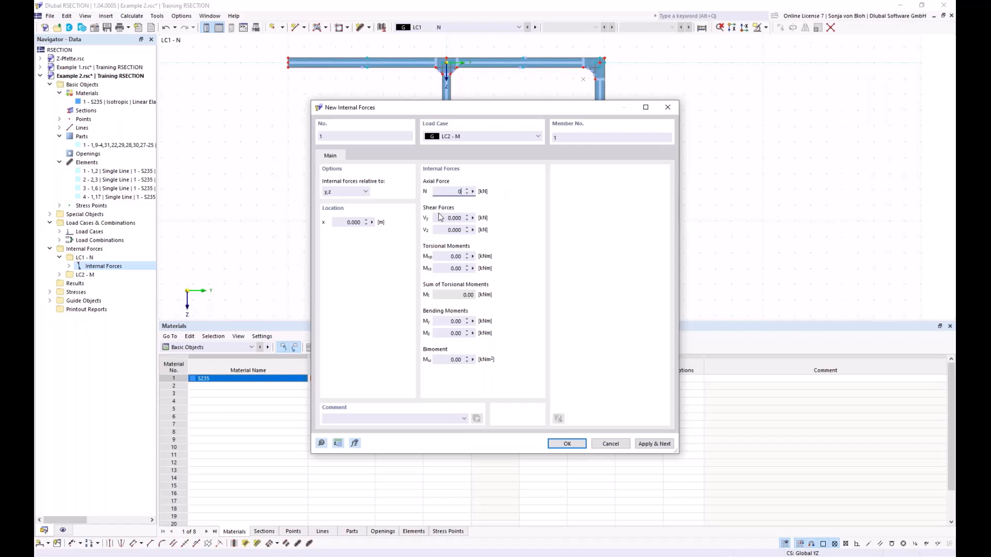
pyautogui.moveTo(442, 322); pyautogui.dragTo(494, 322)
pyautogui.write('20')
pyautogui.click(564, 445)
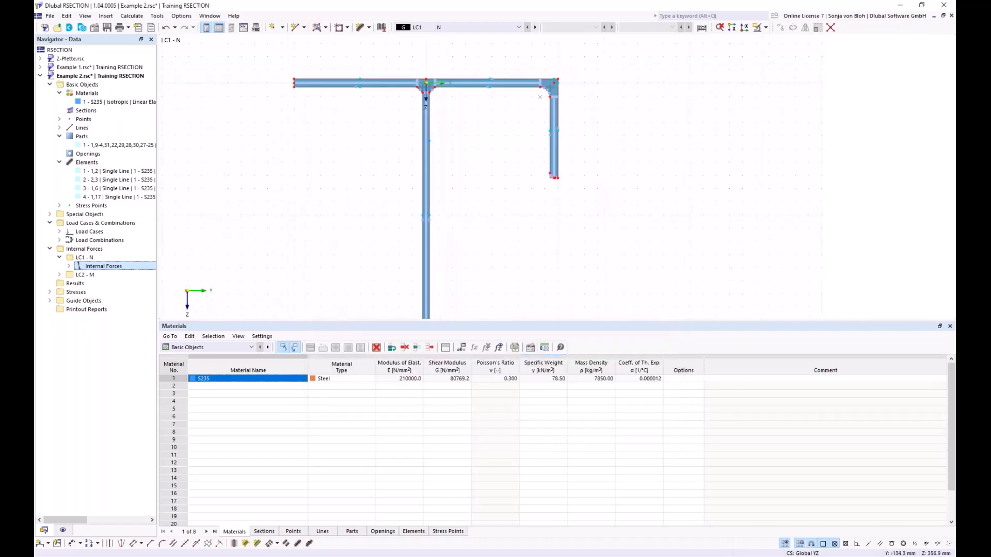
# Enlarge the graphics area and calculate all results for the section.
pyautogui.moveTo(338, 322); pyautogui.dragTo(353, 471)
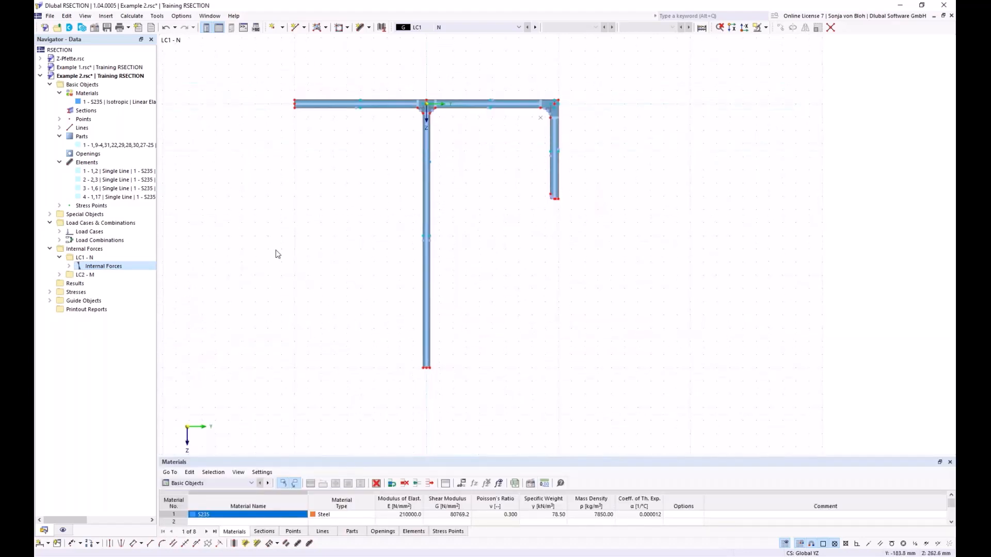
pyautogui.click(139, 16)
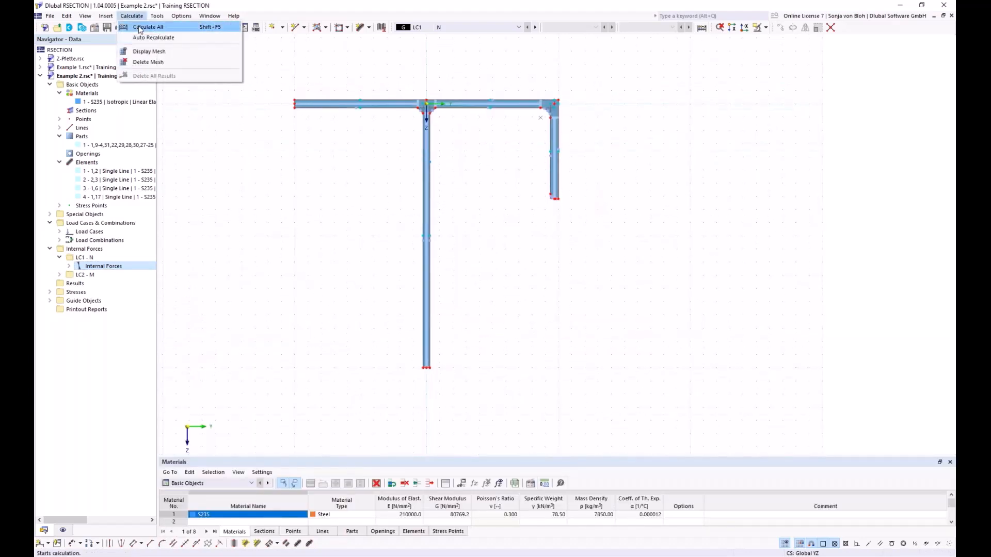
pyautogui.click(138, 29)
pyautogui.moveTo(283, 221); pyautogui.dragTo(336, 217, button='middle')
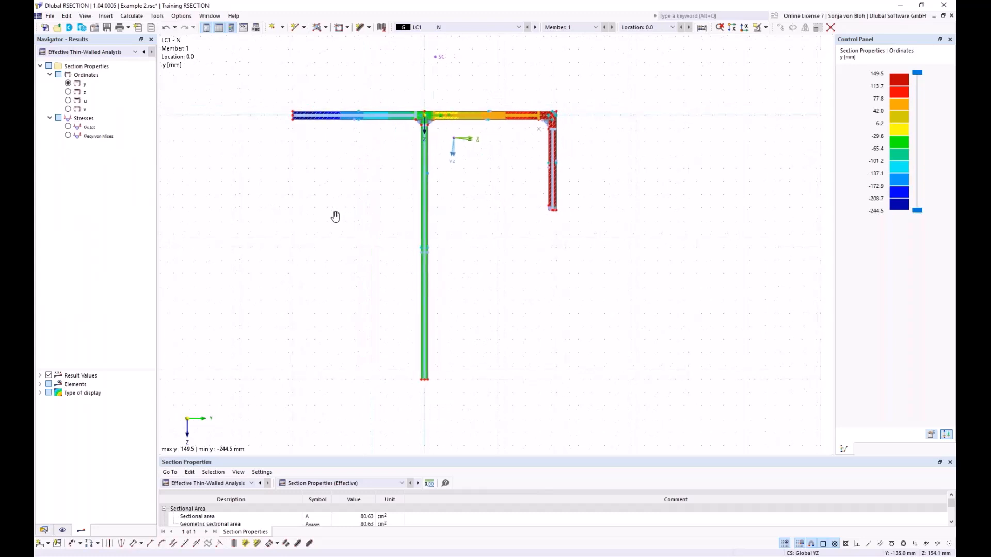
# Display the total normal stress σx,tot on the section for LC1 and examine its distribution.
pyautogui.click(67, 127)
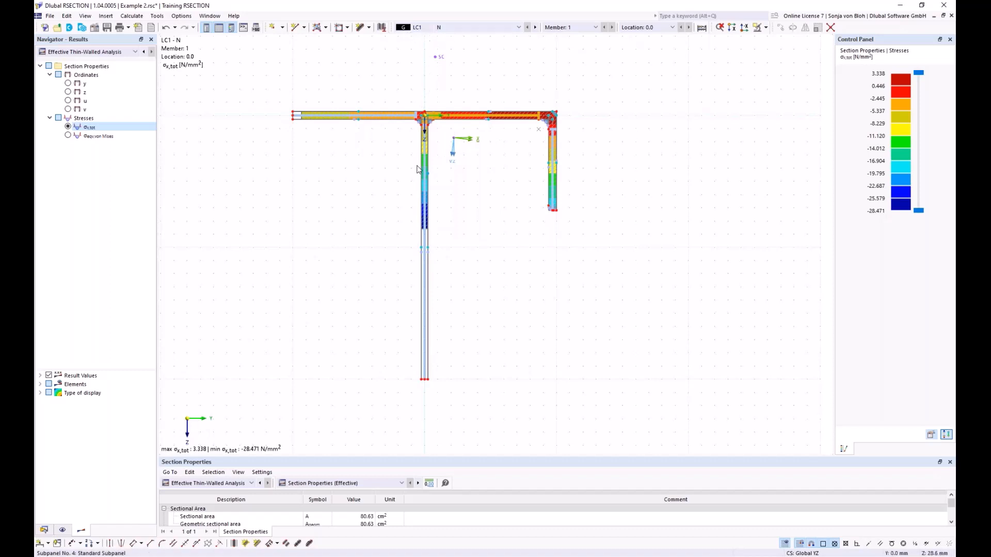
pyautogui.scroll(2, 295, 115)
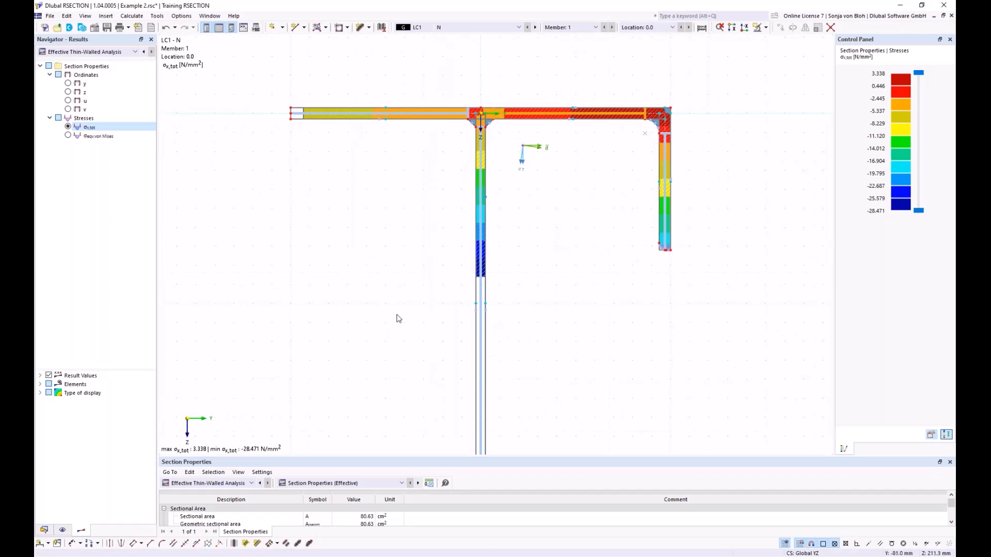
pyautogui.scroll(-1, 349, 278)
# Enlarge the results table and review the section classification and effective widths of the subpanels acc. to EN 1993-1-1.
pyautogui.moveTo(281, 456); pyautogui.dragTo(300, 311)
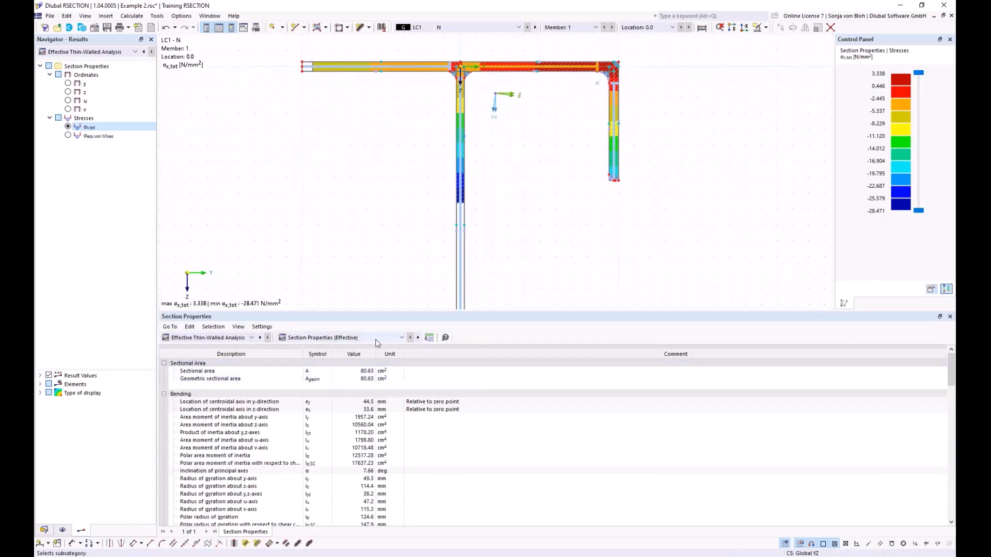
pyautogui.click(402, 338)
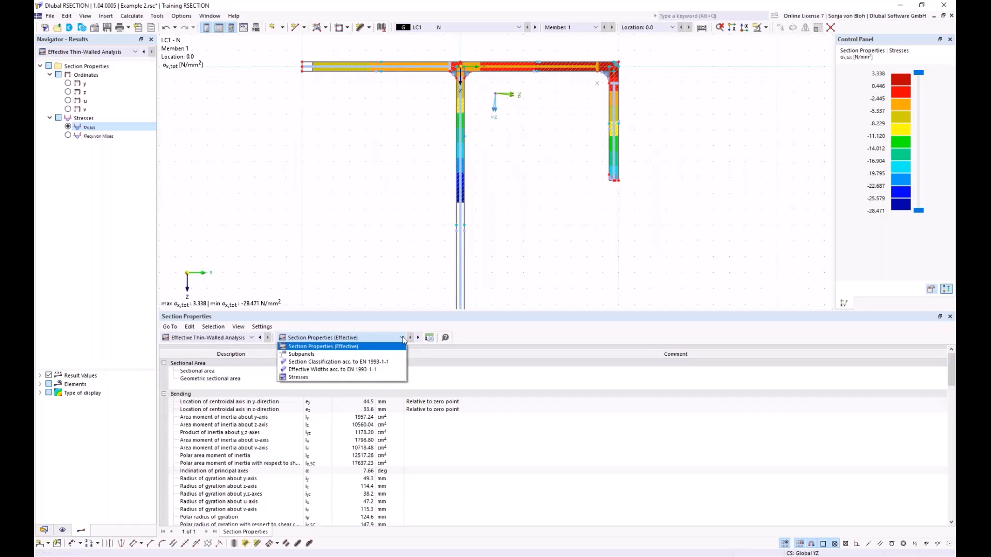
pyautogui.click(320, 363)
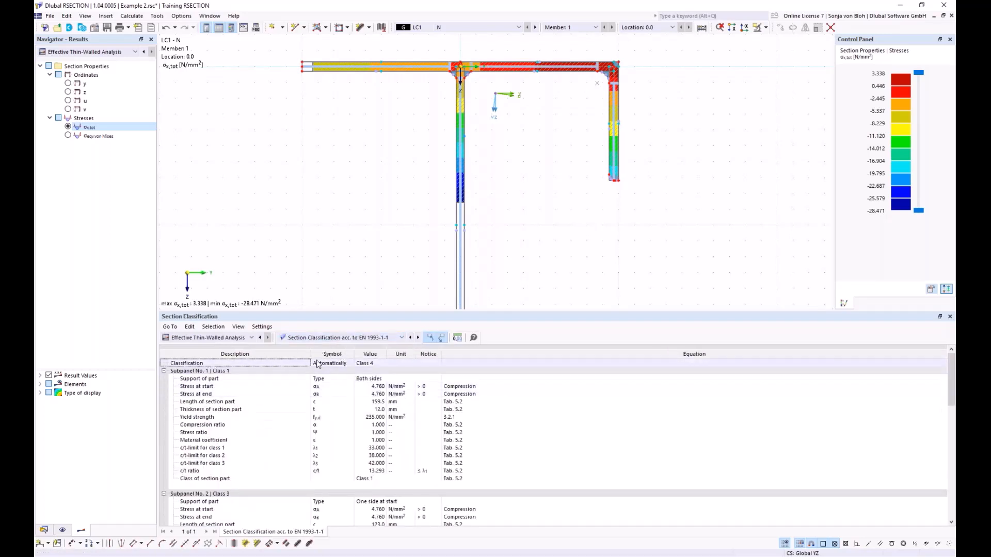
pyautogui.click(366, 364)
pyautogui.click(401, 338)
pyautogui.click(351, 373)
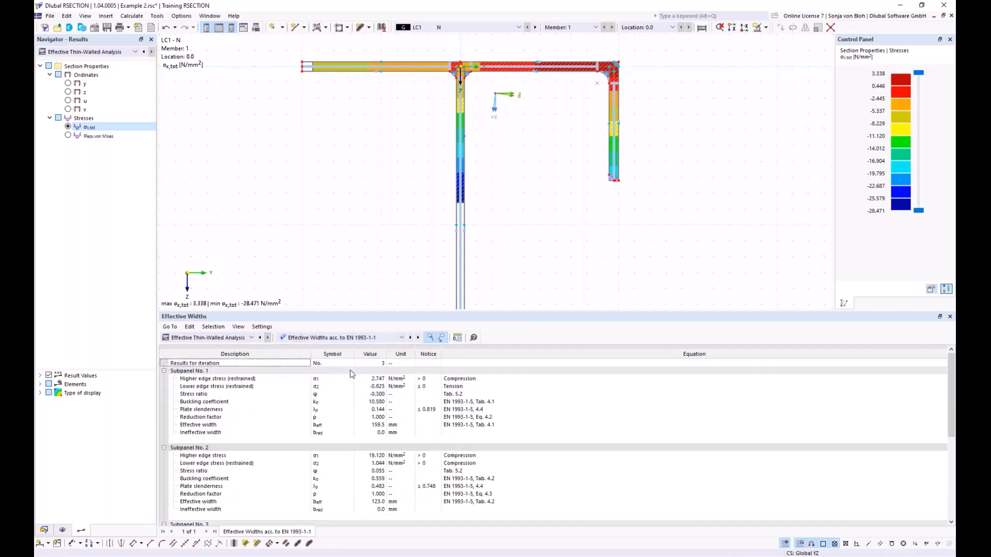
pyautogui.scroll(-5, 341, 382)
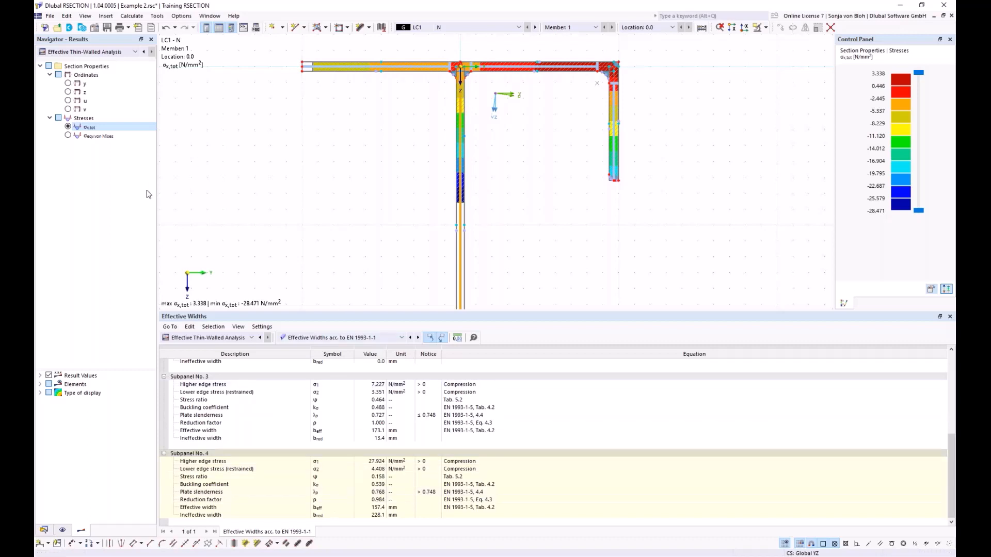
# Create and show a printout report without stresses by material, member, location, stress points and all stresses by stress points.
pyautogui.click(43, 530)
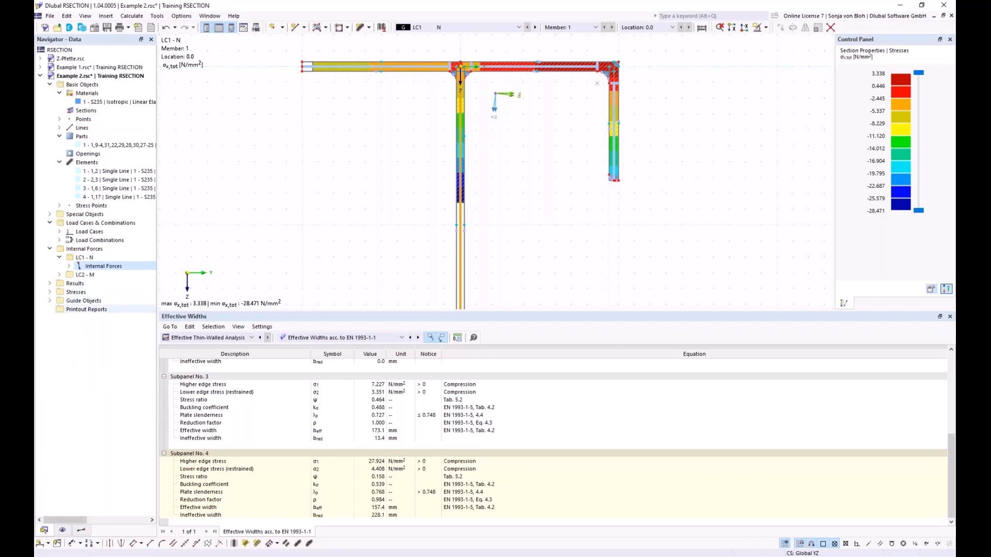
pyautogui.click(88, 312)
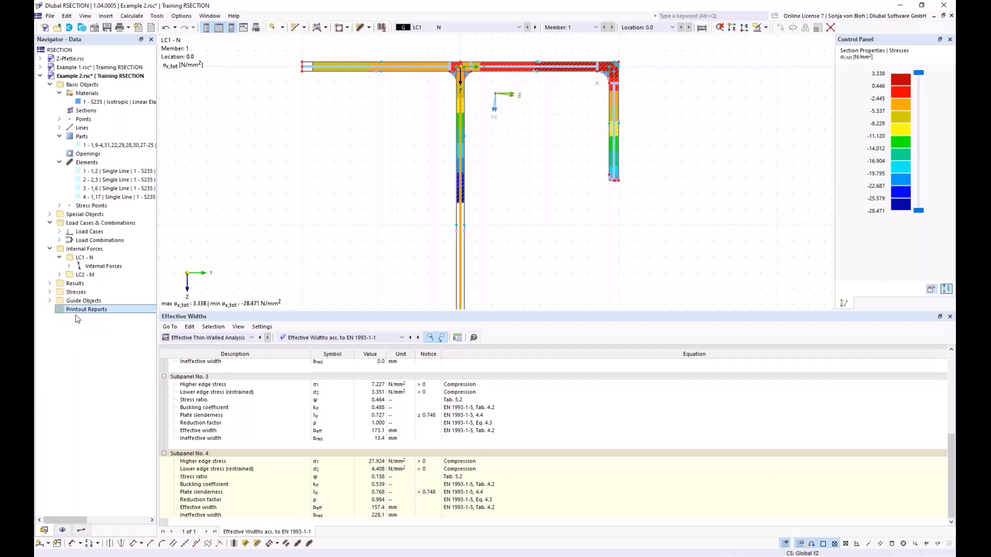
pyautogui.rightClick(86, 311)
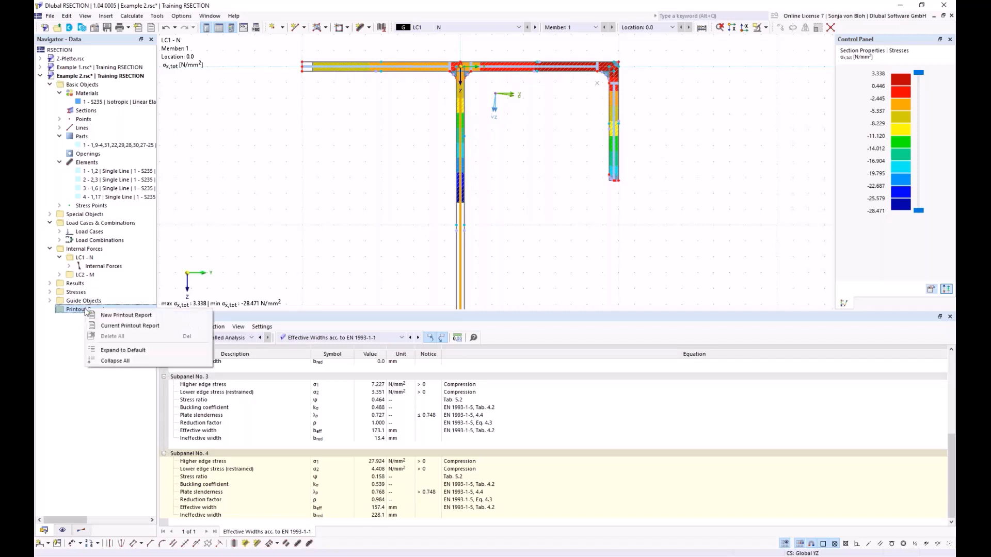
pyautogui.click(114, 316)
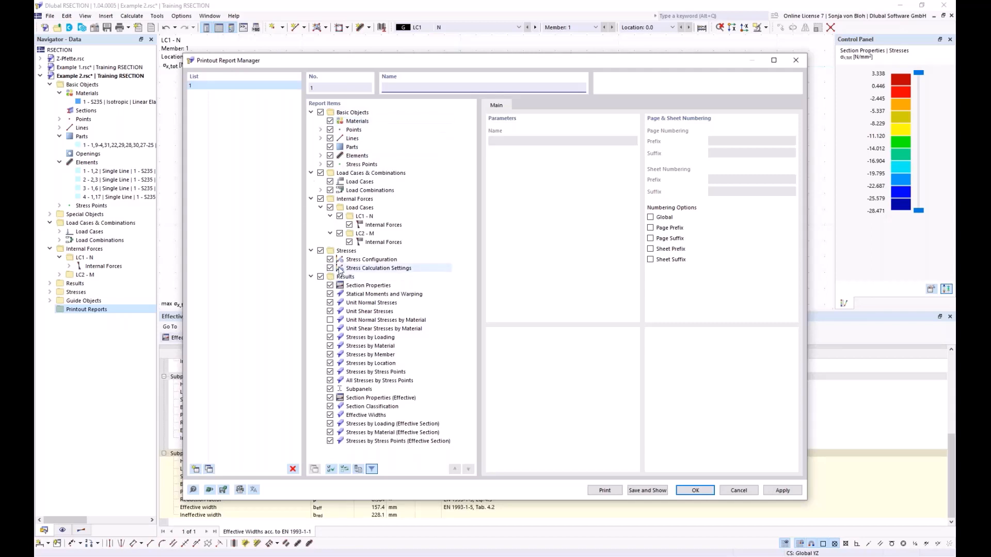
pyautogui.click(330, 347)
pyautogui.click(330, 346)
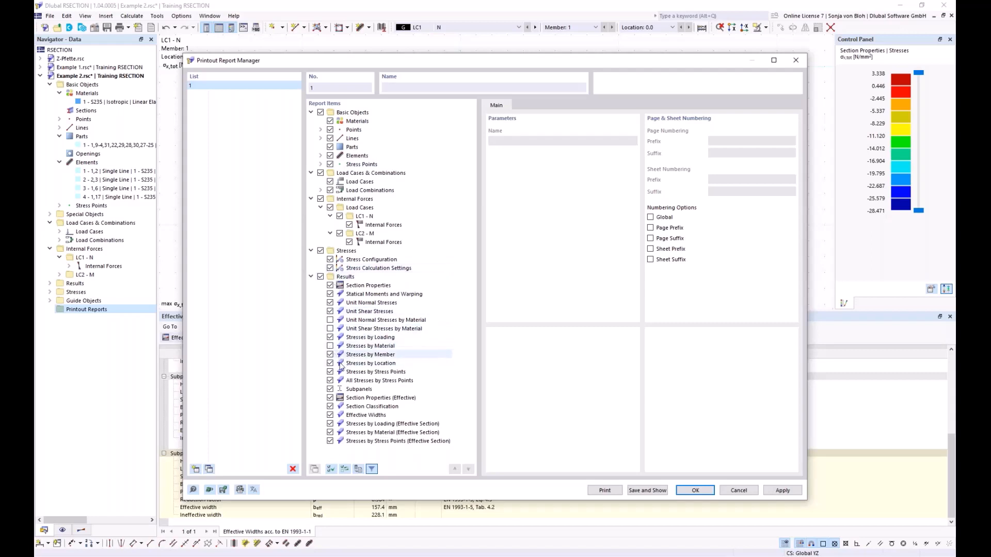
pyautogui.click(330, 355)
pyautogui.click(330, 363)
pyautogui.click(330, 373)
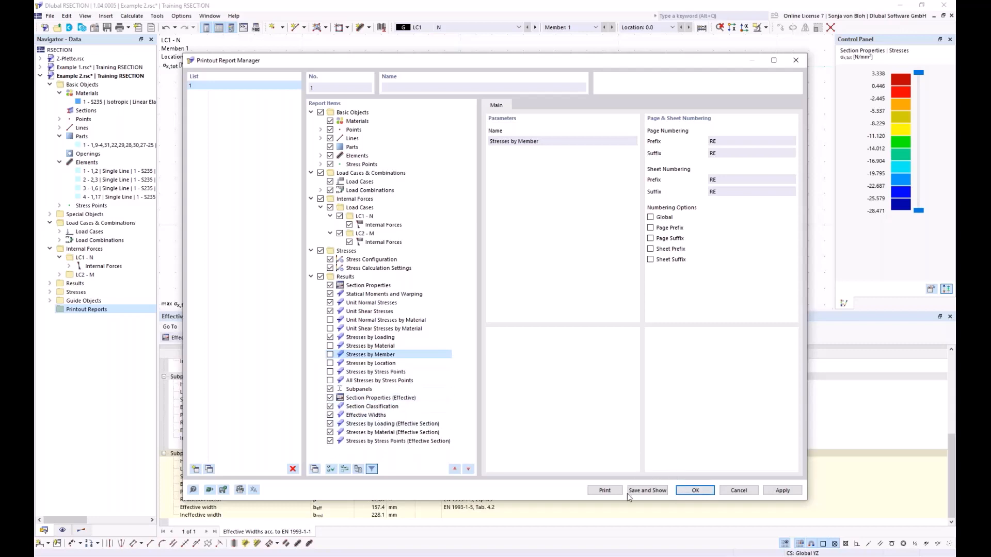
pyautogui.click(651, 491)
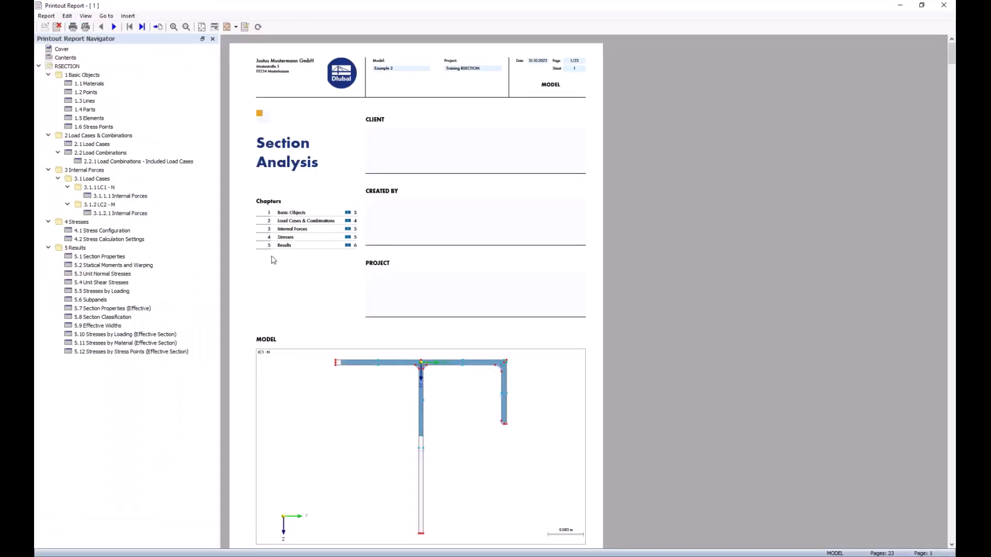
# Examine the Statical Moments and Warping chapter in the report, and minimize the report window.
pyautogui.click(118, 265)
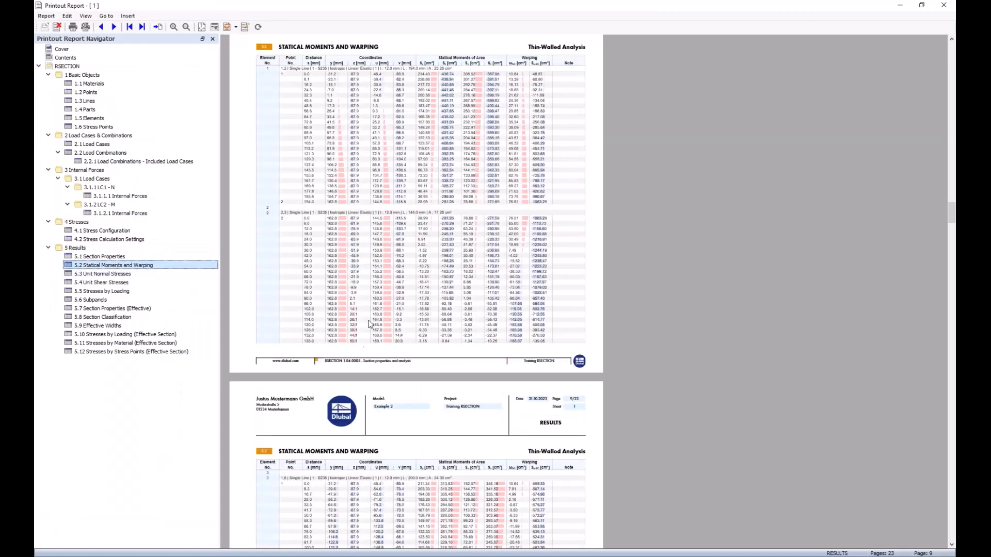
pyautogui.scroll(-4, 379, 295)
pyautogui.scroll(-2, 382, 295)
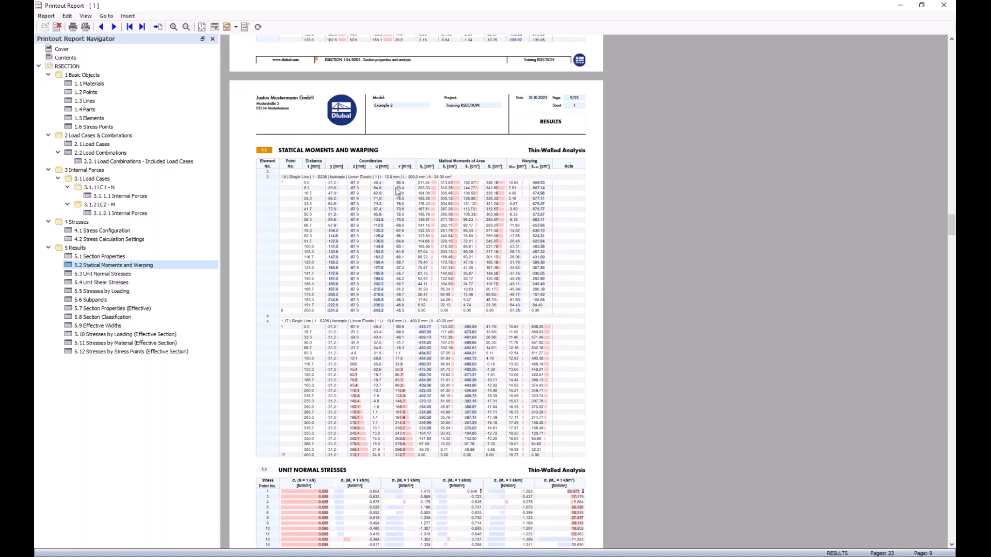
pyautogui.click(901, 6)
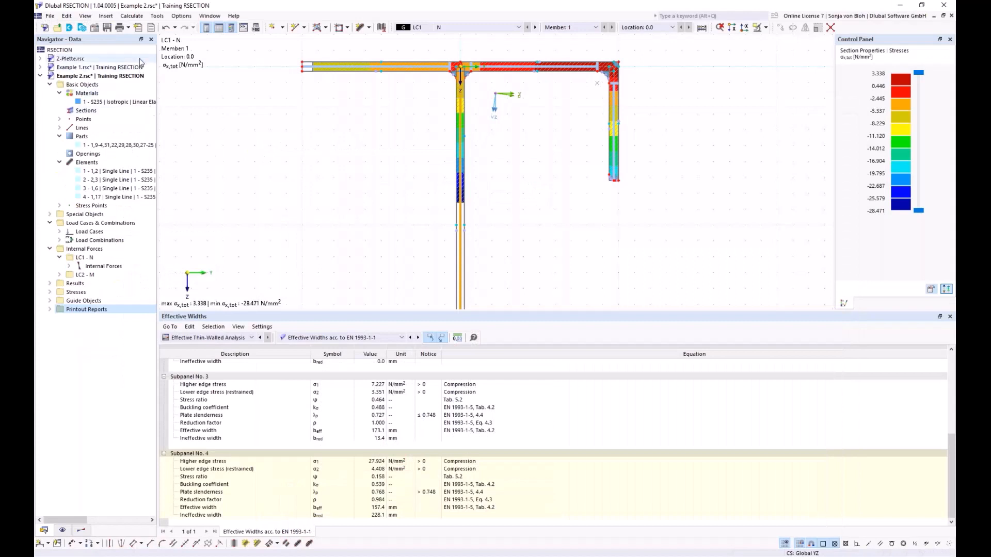
# Send the current LC1 stress graphic to printout report 1 as a window-filling picture, view it there and close the report.
pyautogui.click(129, 28)
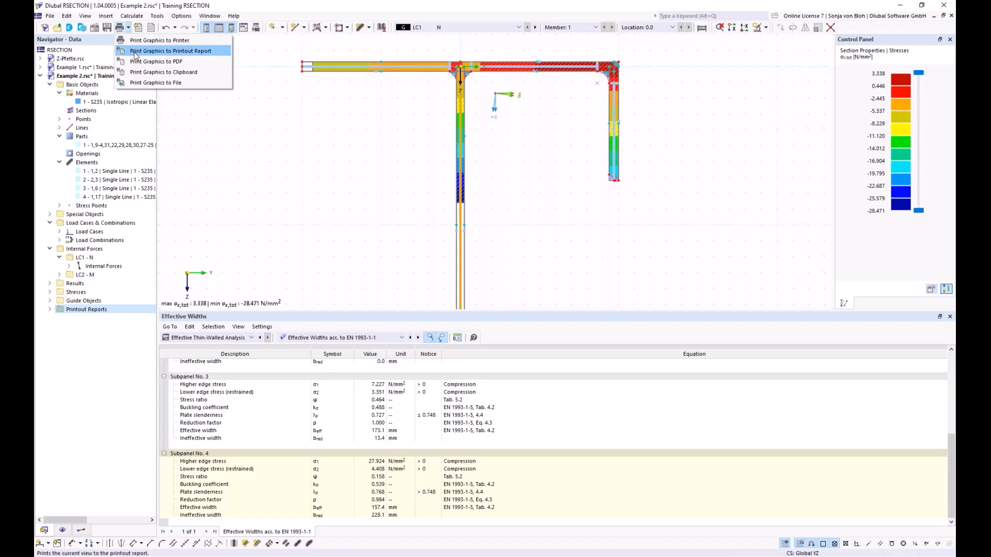
pyautogui.click(136, 52)
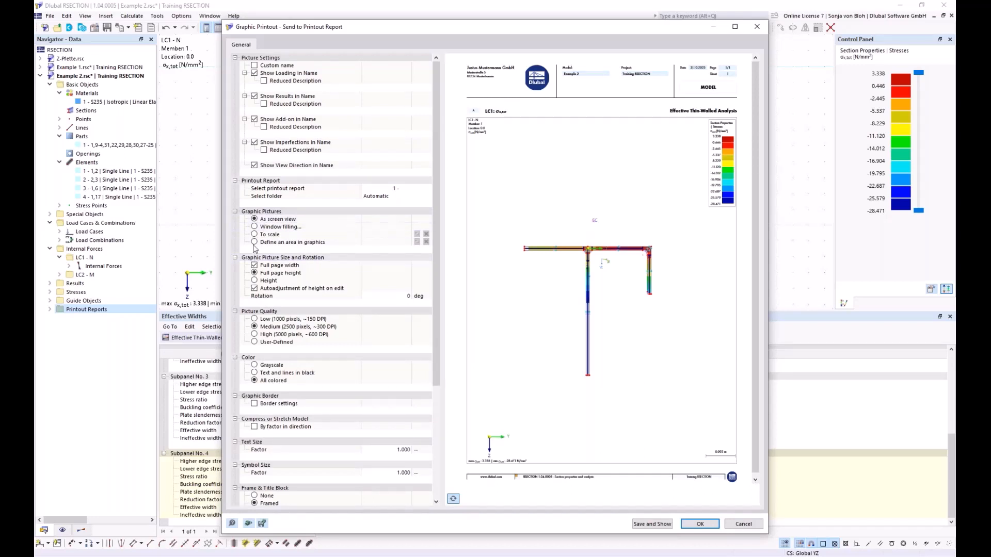
pyautogui.click(255, 228)
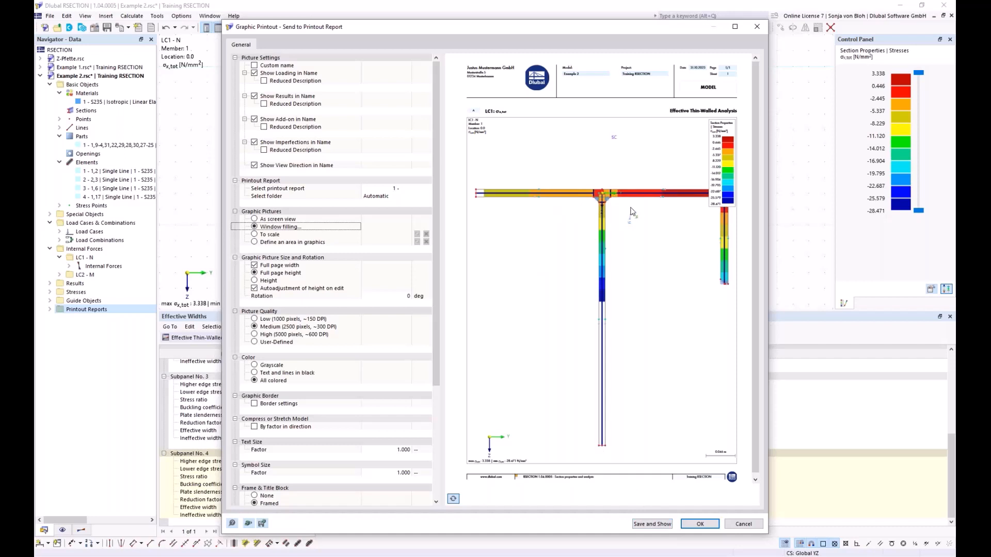
pyautogui.click(659, 524)
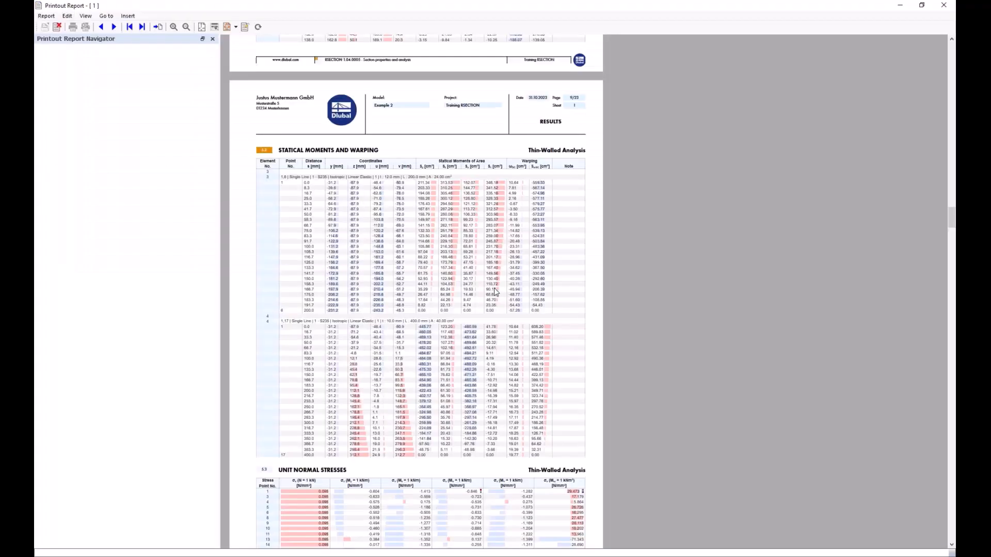
pyautogui.click(94, 361)
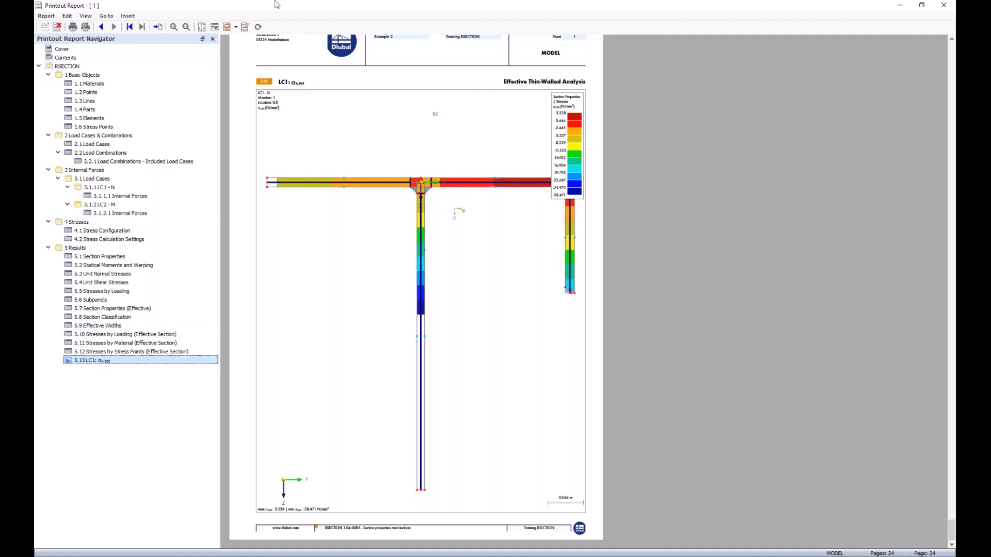
pyautogui.click(952, 9)
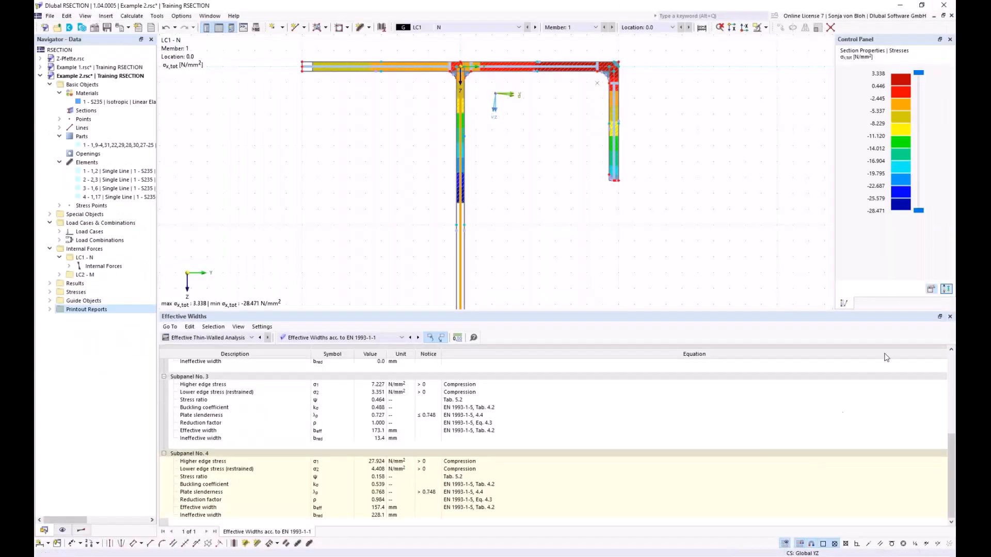
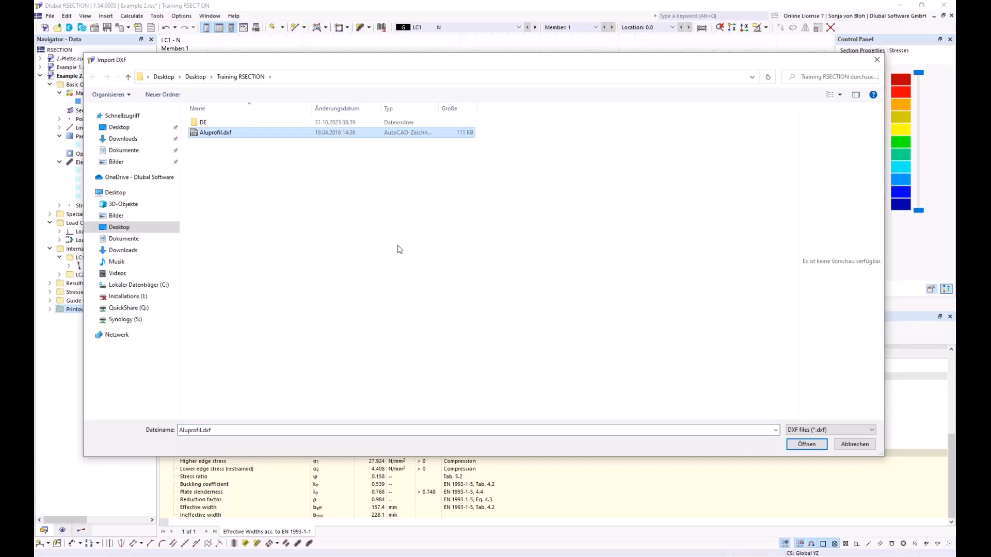
# Open Aluprofil.dxf for import into a new model rather than the active one.
pyautogui.click(806, 444)
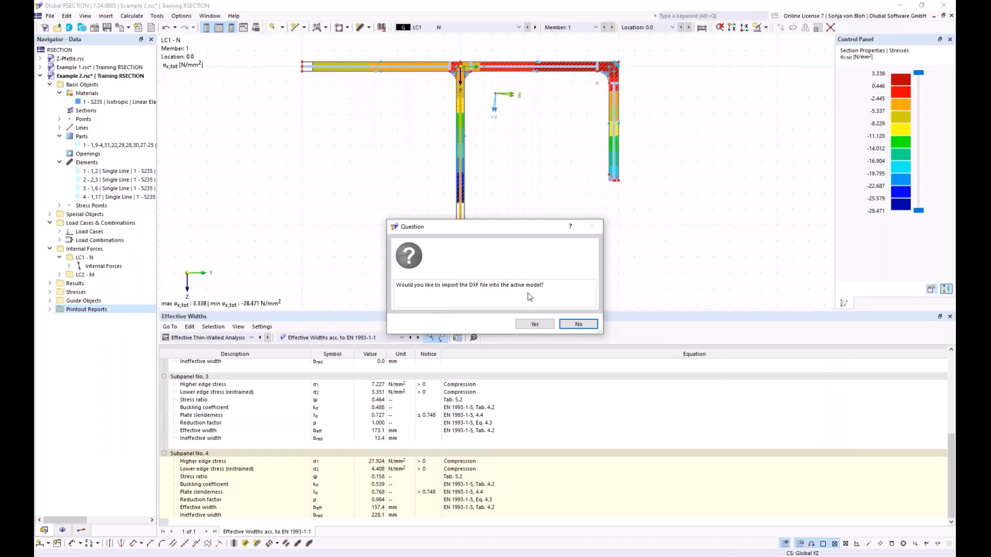
pyautogui.click(579, 325)
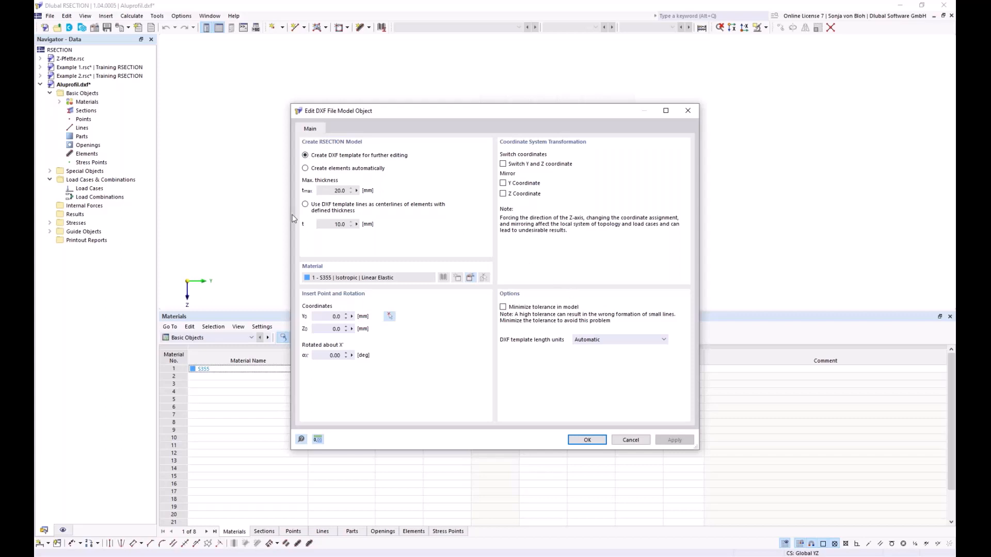
pyautogui.click(305, 168)
pyautogui.doubleClick(341, 191)
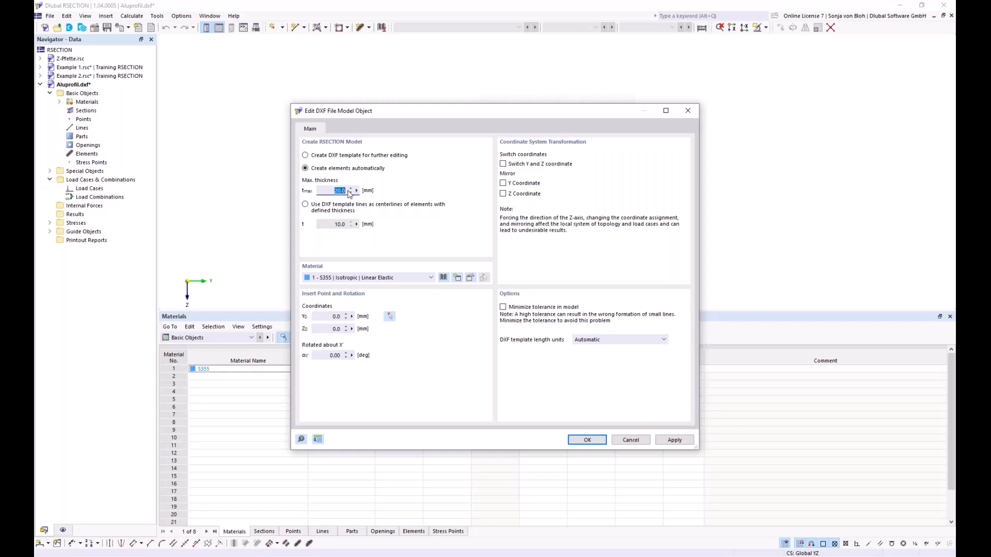
pyautogui.click(306, 207)
# Import the DXF file as a template for further editing and dismiss the import log.
pyautogui.click(306, 155)
pyautogui.click(586, 440)
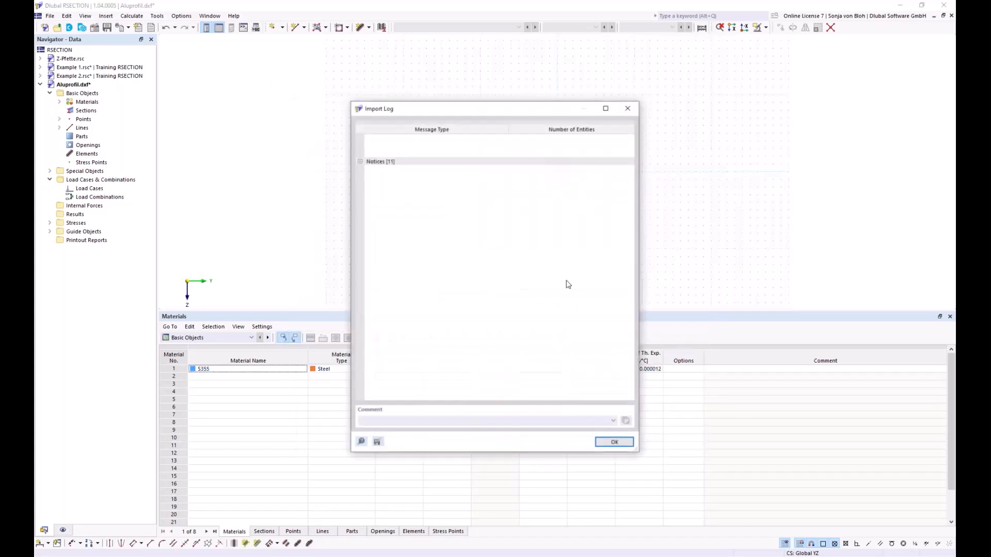
pyautogui.click(615, 442)
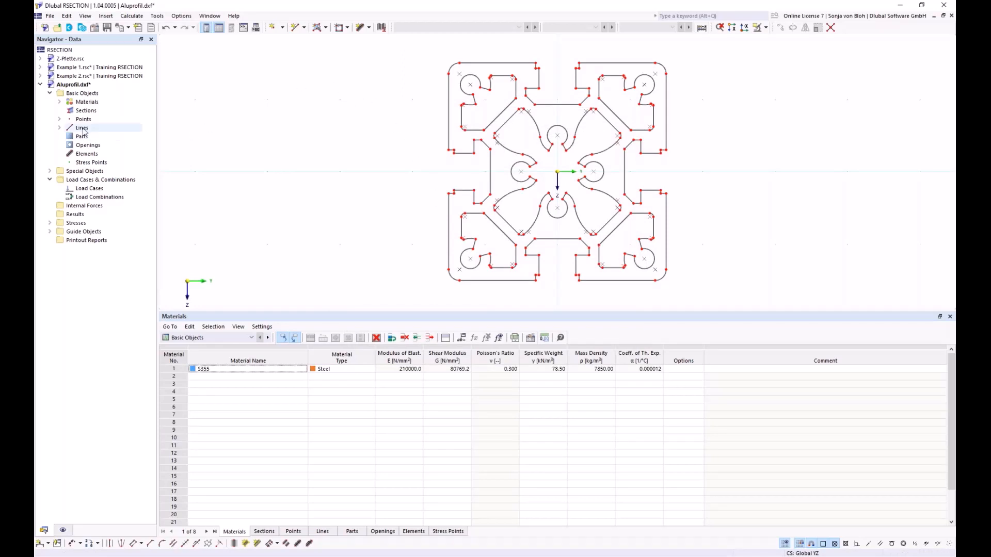
# Check the analysis method in the base data of the Aluprofil model.
pyautogui.rightClick(96, 94)
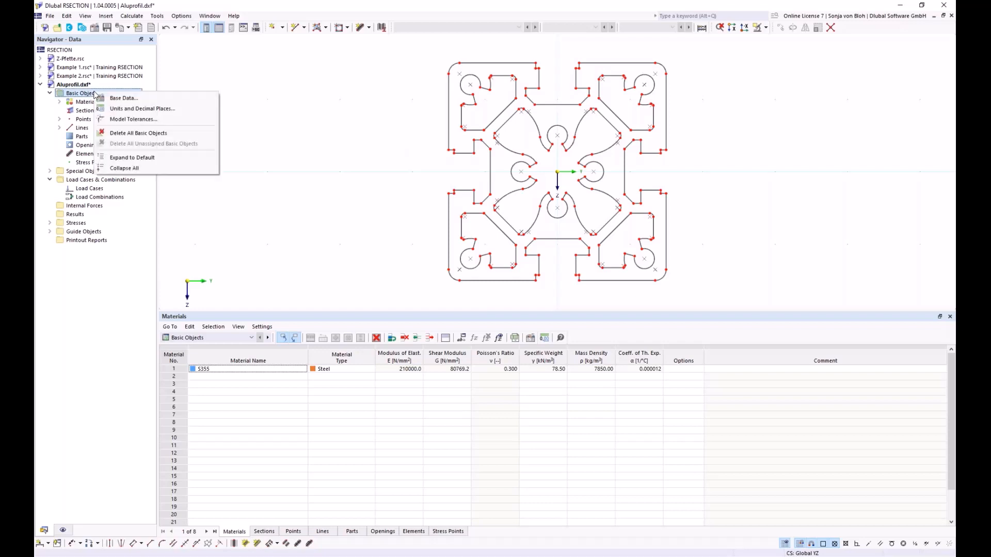
pyautogui.click(113, 99)
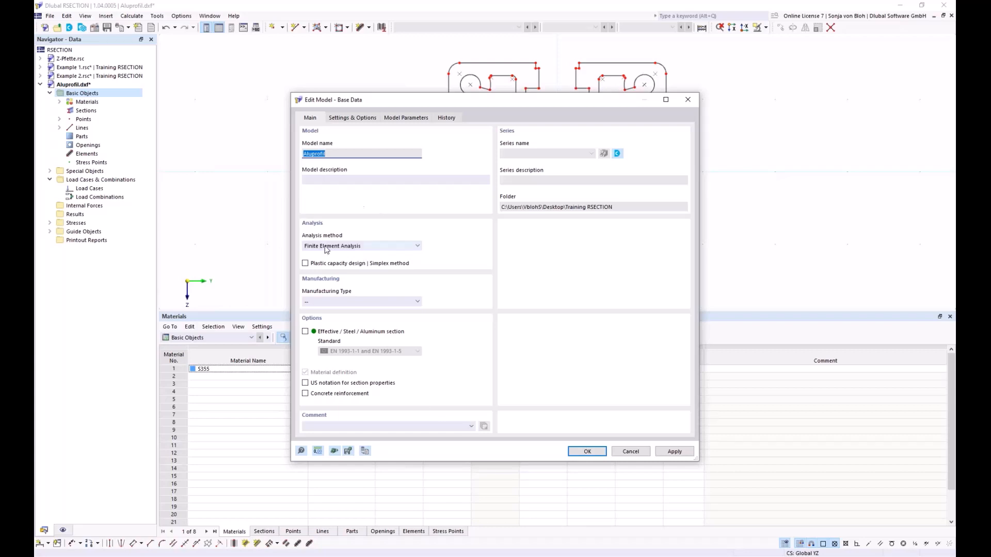
pyautogui.click(587, 453)
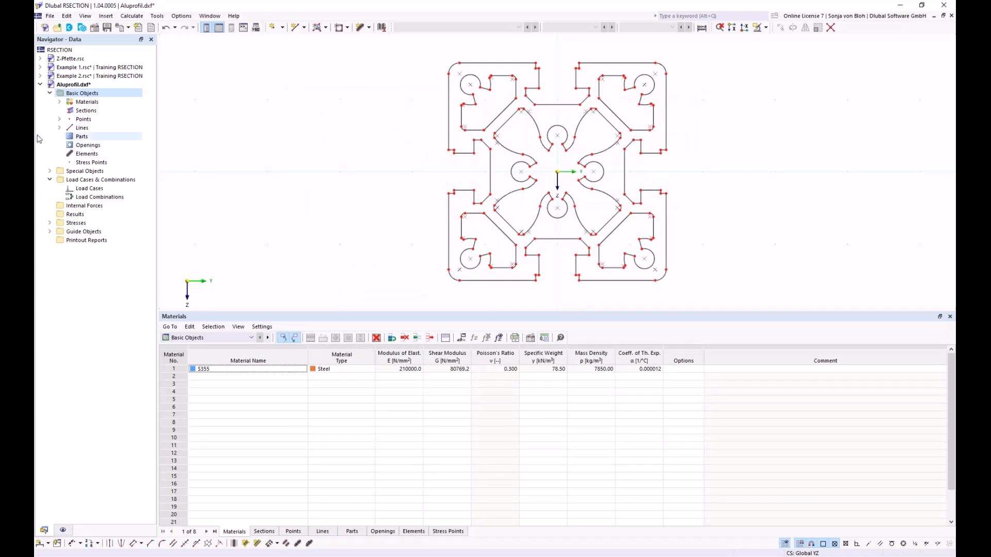
# Open the material library for material 1, S355, and filter it to the Aluminum material type.
pyautogui.click(59, 101)
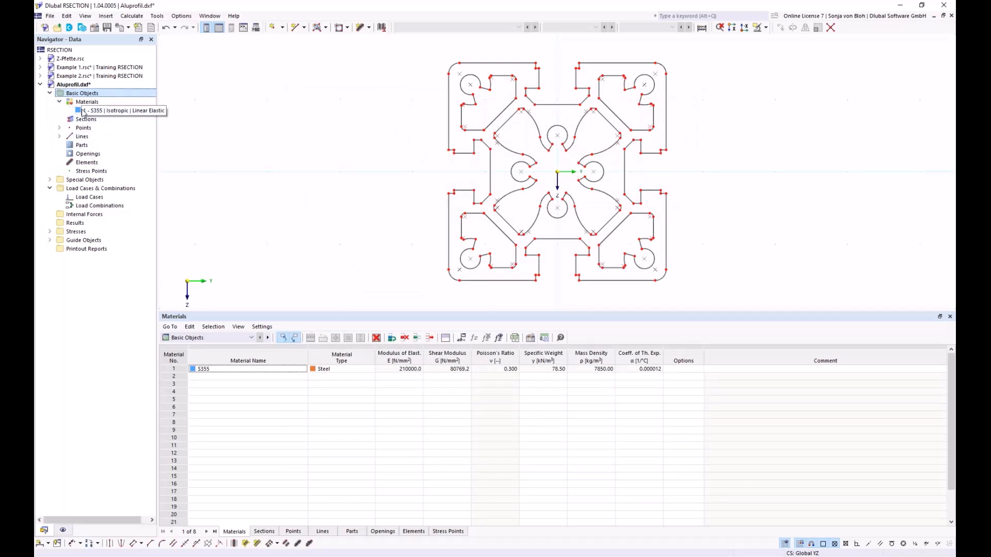
pyautogui.doubleClick(113, 110)
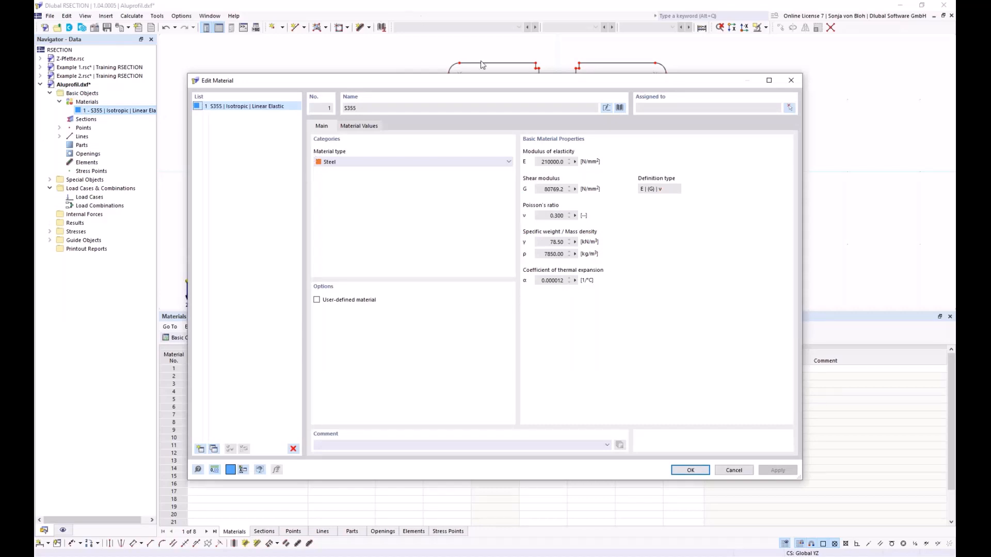
pyautogui.click(620, 108)
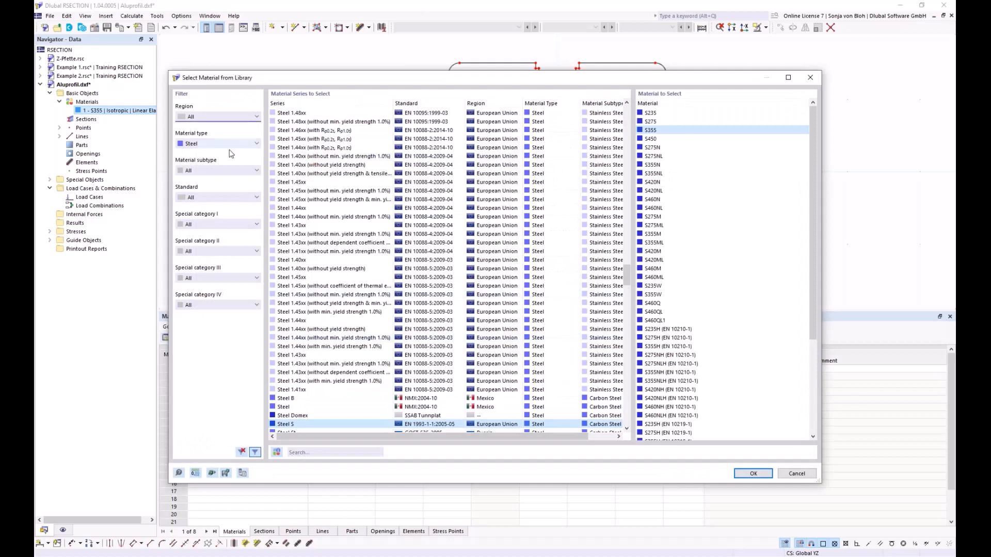
pyautogui.click(256, 143)
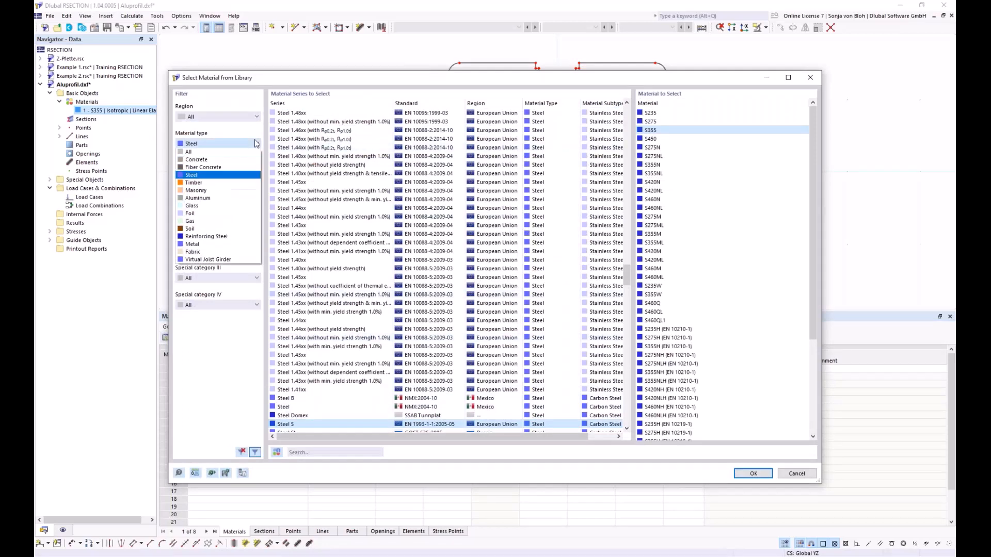
pyautogui.click(213, 199)
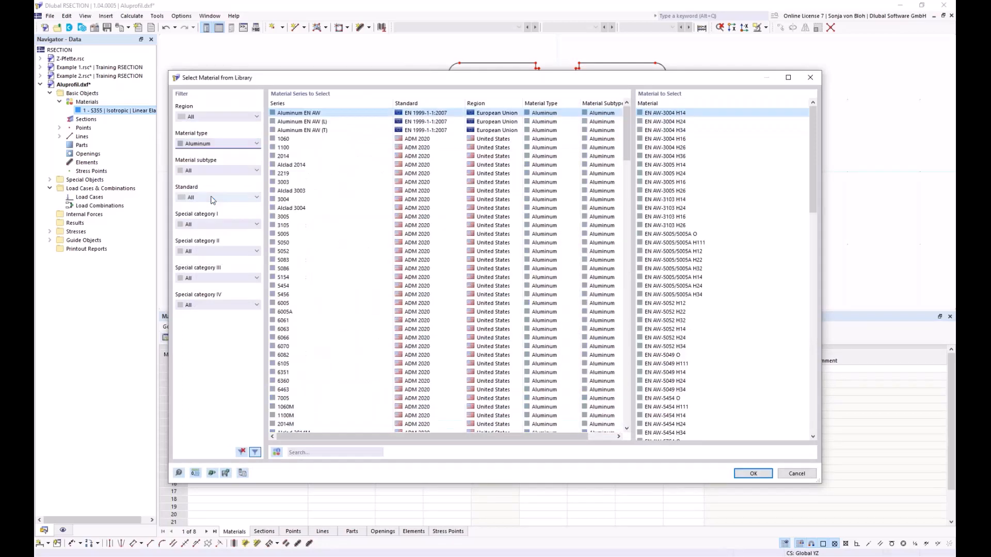
# Search the library for EN AW 6060 and assign EN AW-6060 (EP) T66 as the model's material.
pyautogui.click(316, 452)
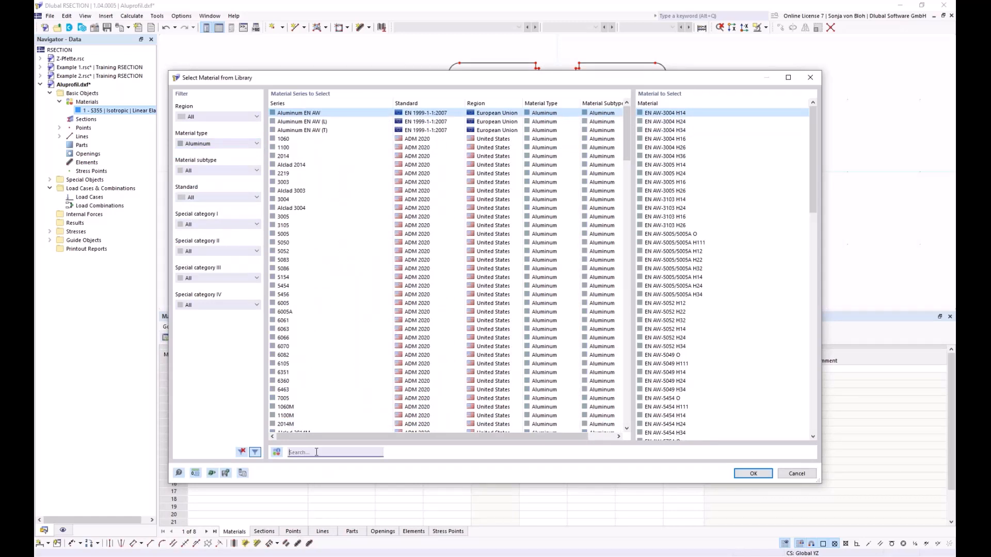
pyautogui.write('EN')
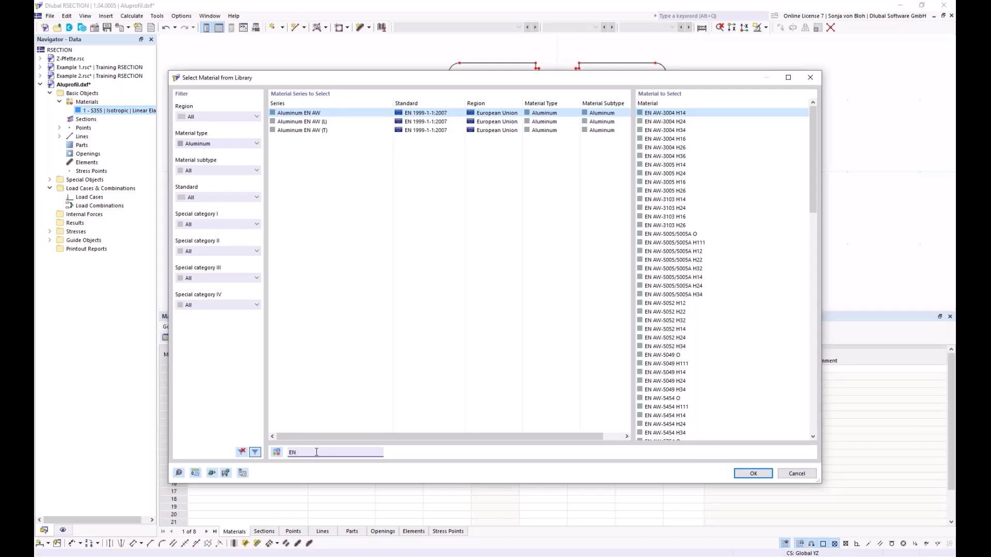
pyautogui.write(' AW 6060')
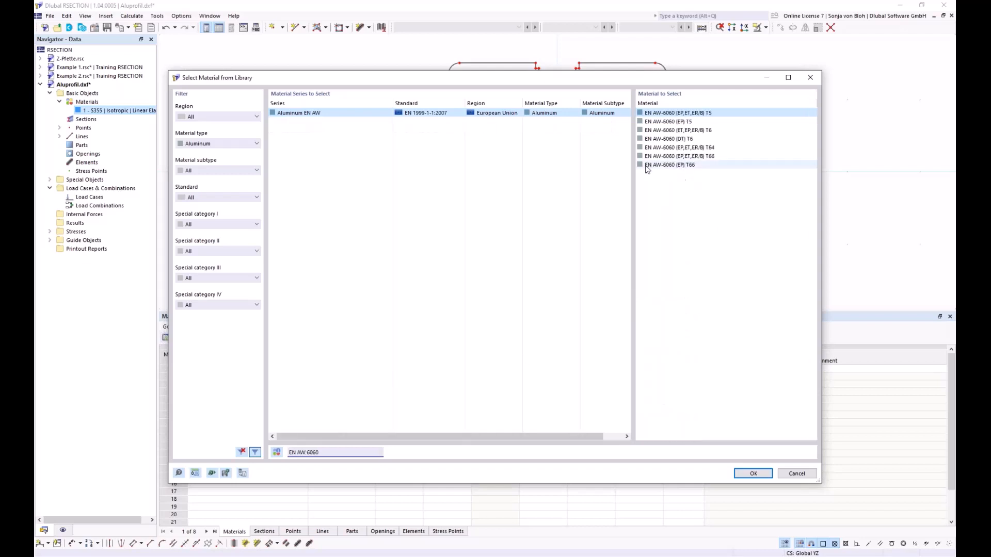
pyautogui.click(665, 165)
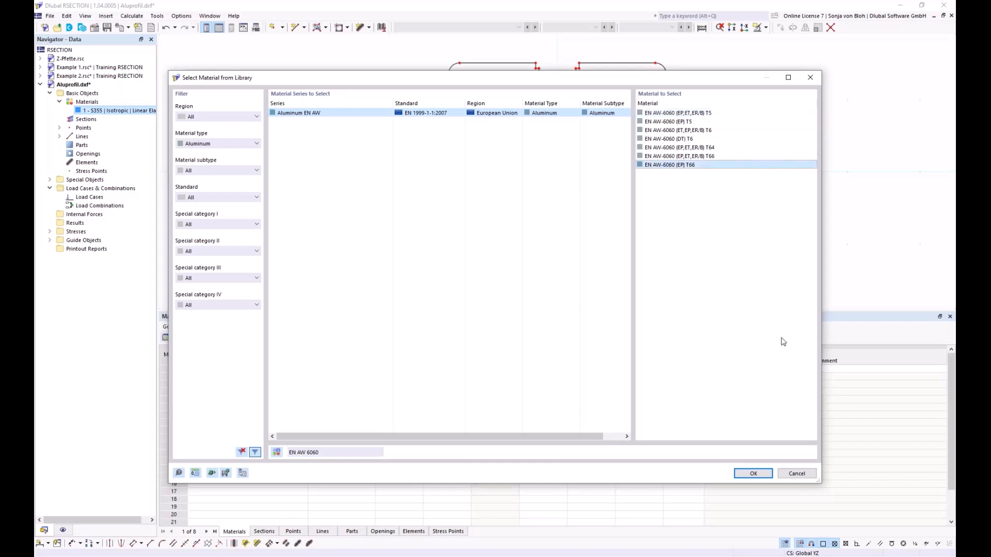
pyautogui.click(746, 471)
pyautogui.click(702, 475)
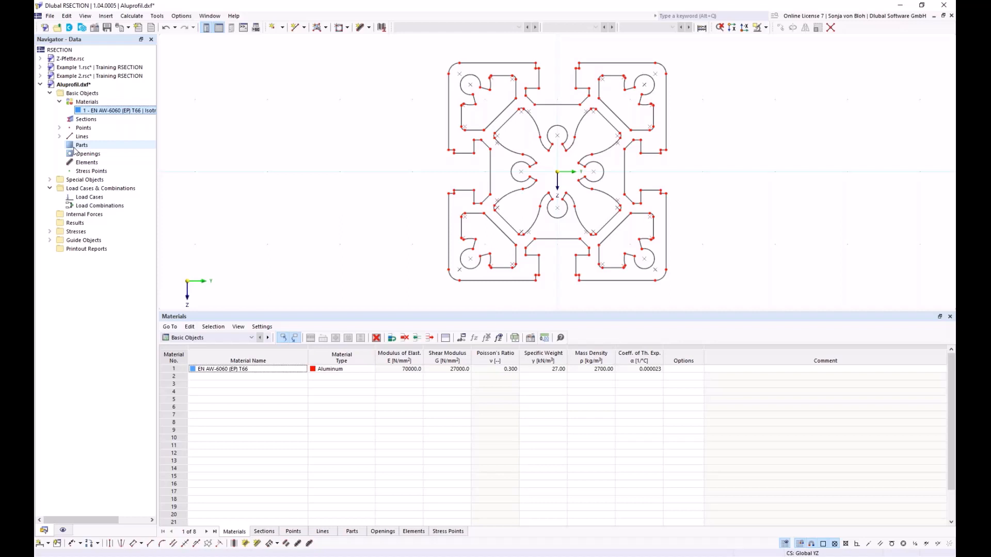
# Create a part of EN AW-6060 (EP) T66 by selecting the profile's outer boundary lines.
pyautogui.click(327, 28)
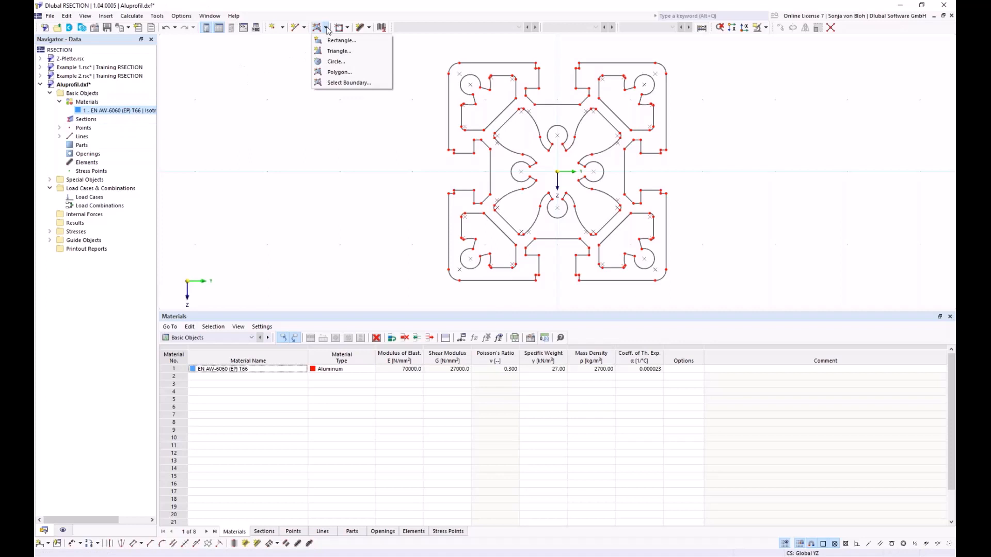
pyautogui.click(326, 83)
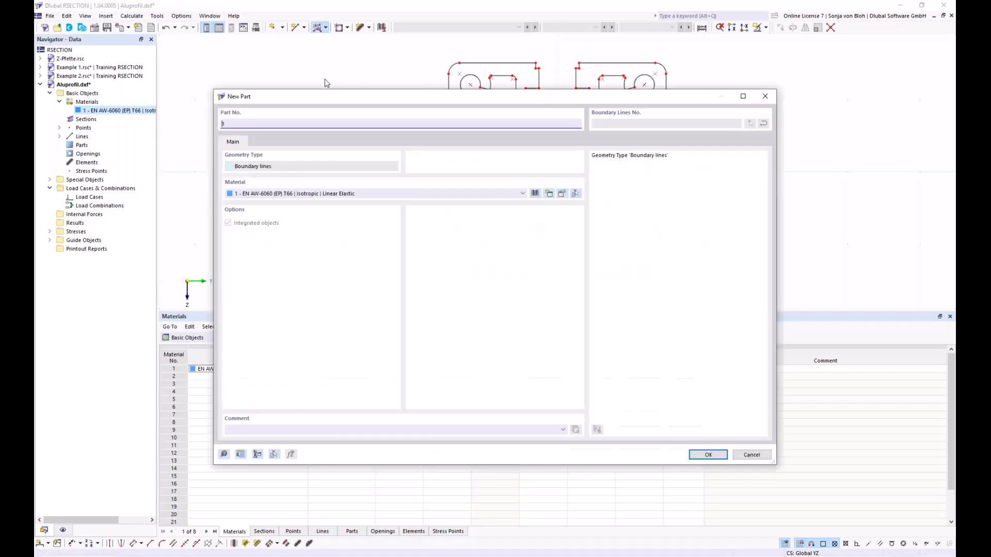
pyautogui.click(707, 456)
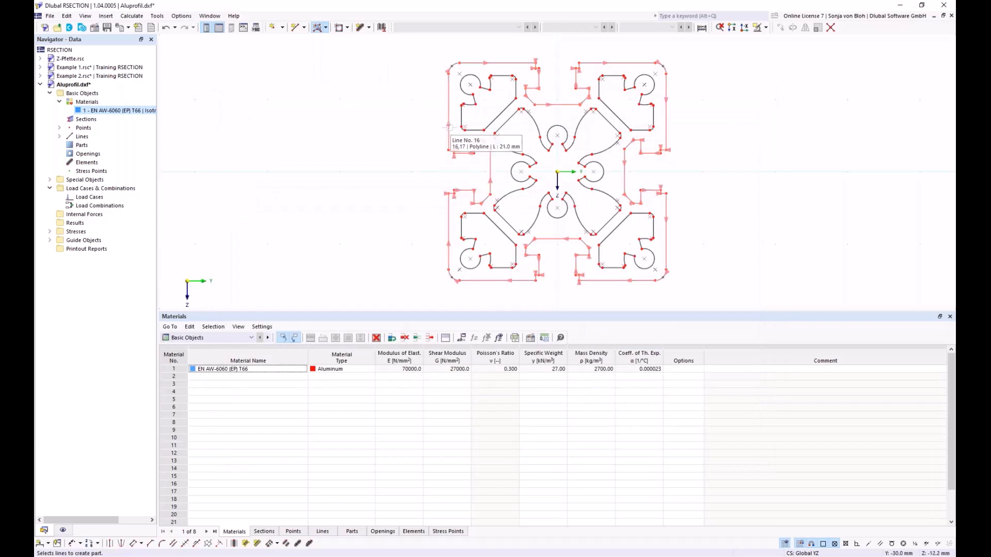
pyautogui.click(448, 127)
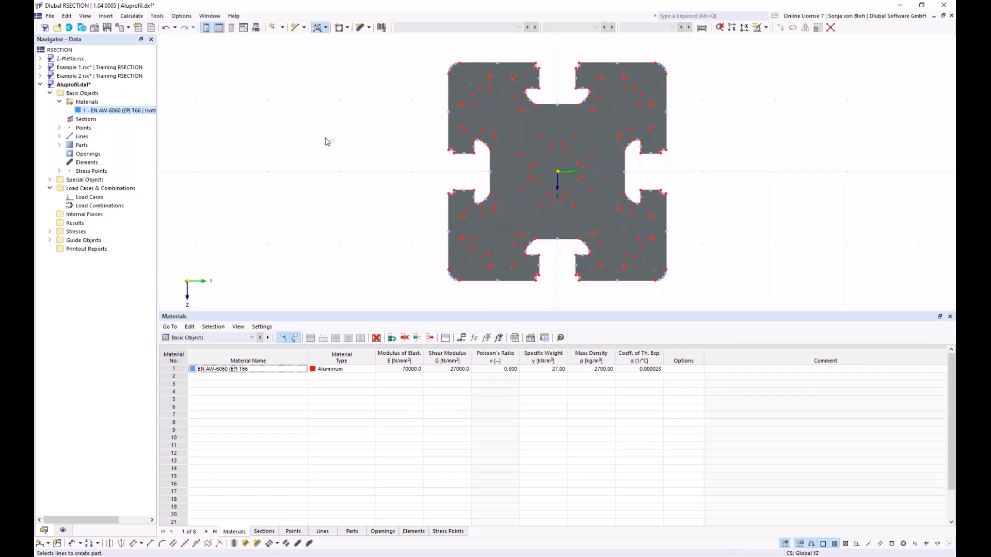
# Create openings by boundary selection for the profile's upper-left corner chamber and its central cavity.
pyautogui.click(348, 28)
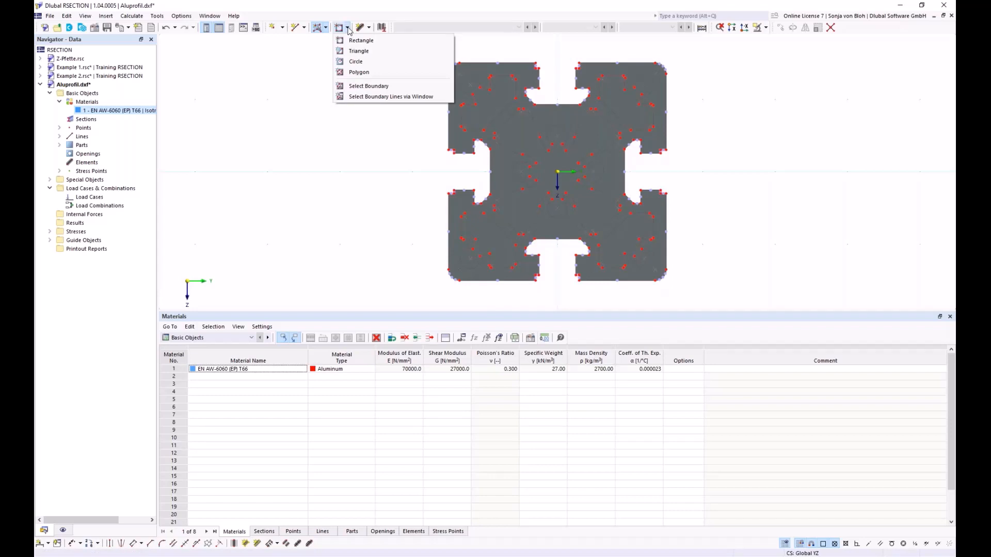
pyautogui.click(369, 86)
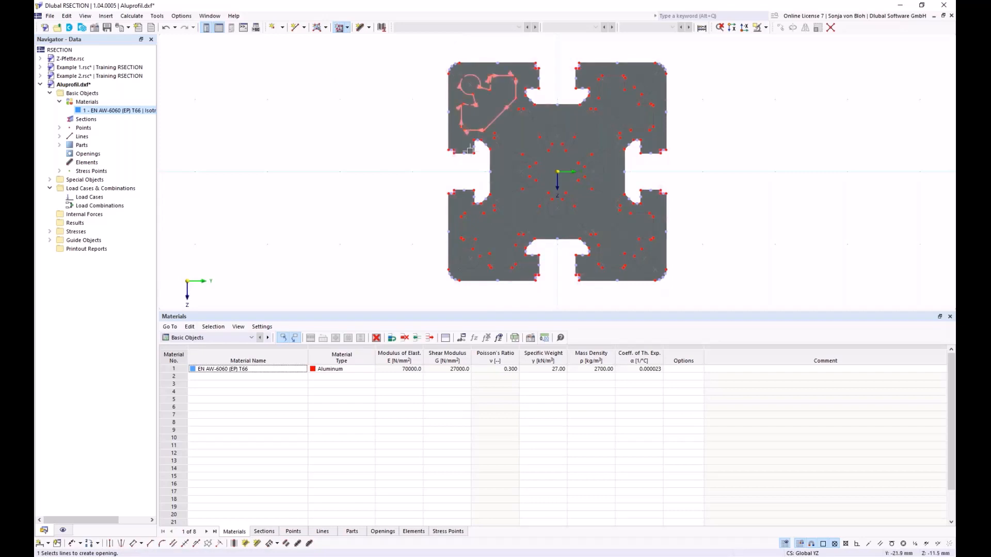
pyautogui.click(478, 129)
pyautogui.click(509, 151)
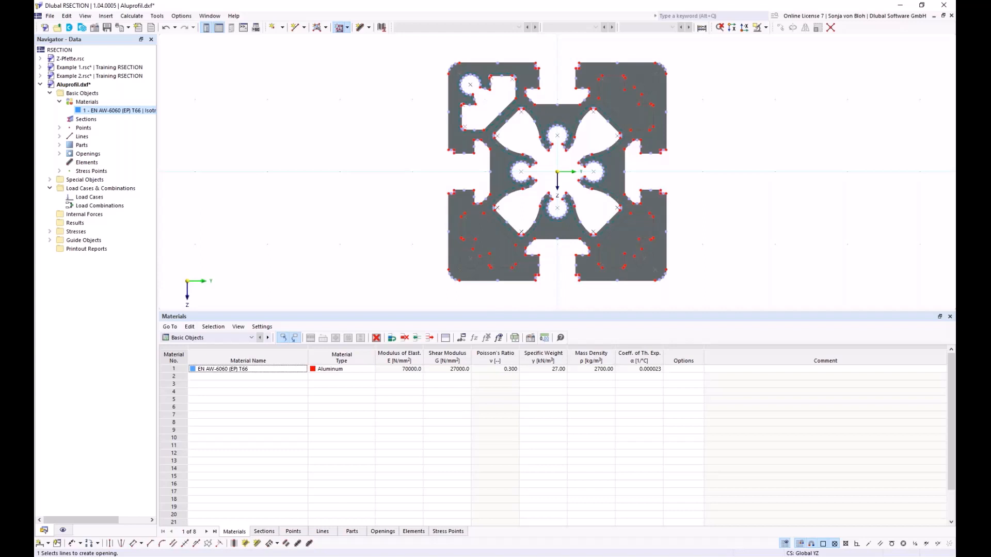
# Rotate-copy the upper-left corner opening into the other three corners, with 3 steps of 90° about the section centre at 0.0, 0.0 mm.
pyautogui.scroll(1, 402, 103)
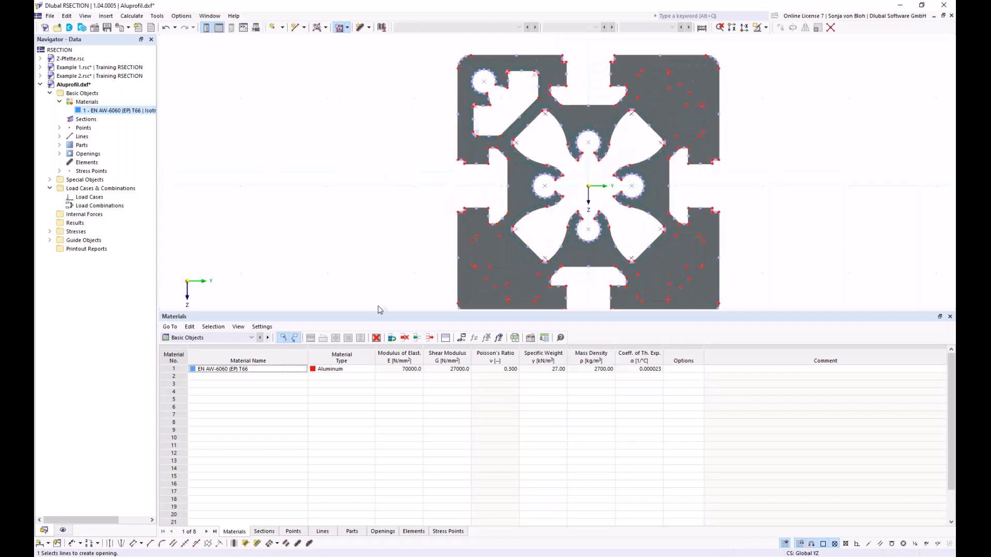
pyautogui.moveTo(369, 311); pyautogui.dragTo(370, 459)
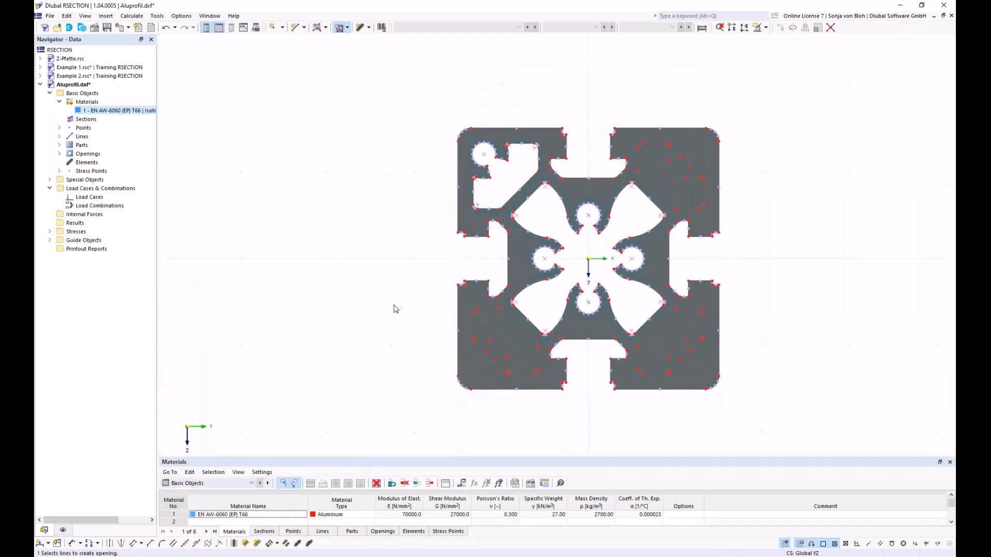
pyautogui.moveTo(394, 306); pyautogui.dragTo(277, 310, button='middle')
pyautogui.scroll(1, 349, 228)
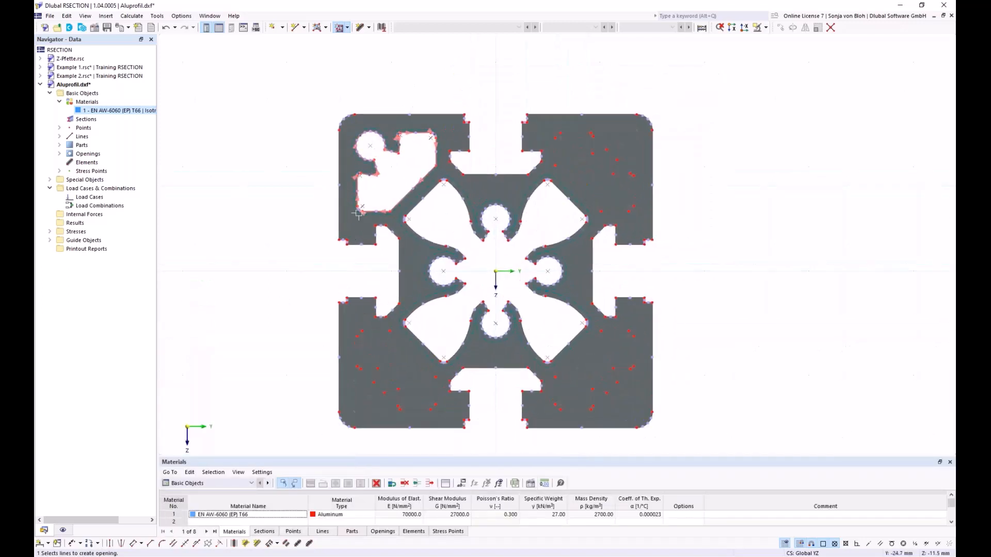
pyautogui.click(369, 217)
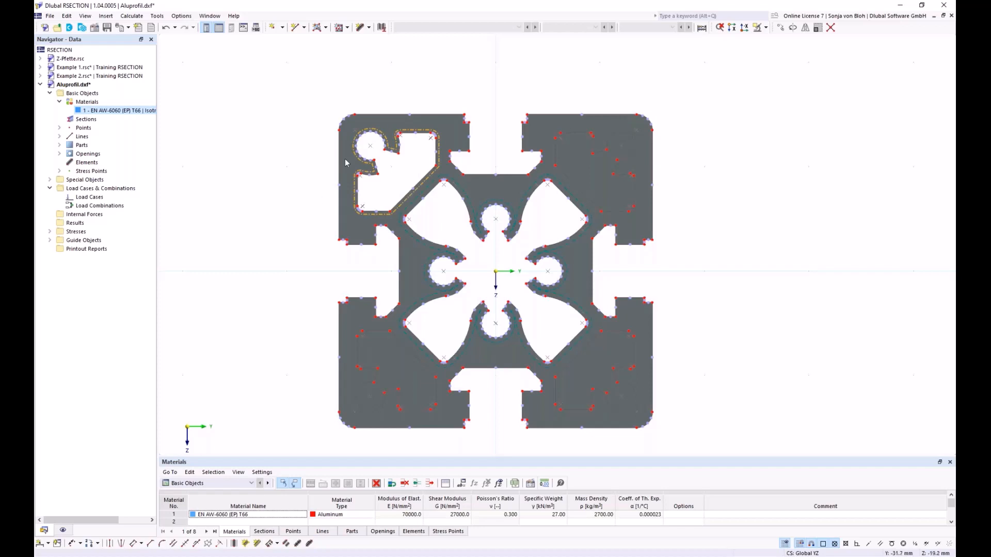
pyautogui.click(792, 29)
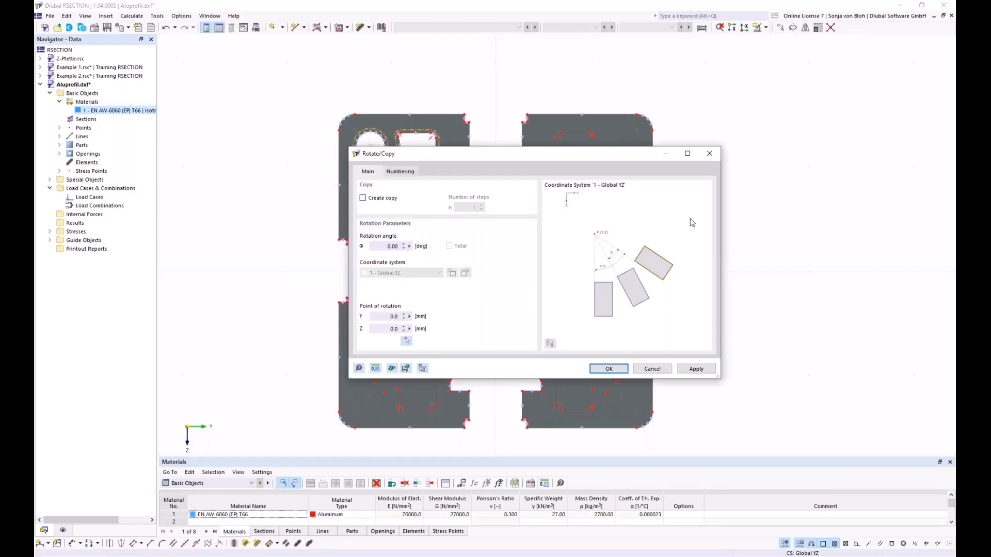
pyautogui.moveTo(426, 158); pyautogui.dragTo(513, 166)
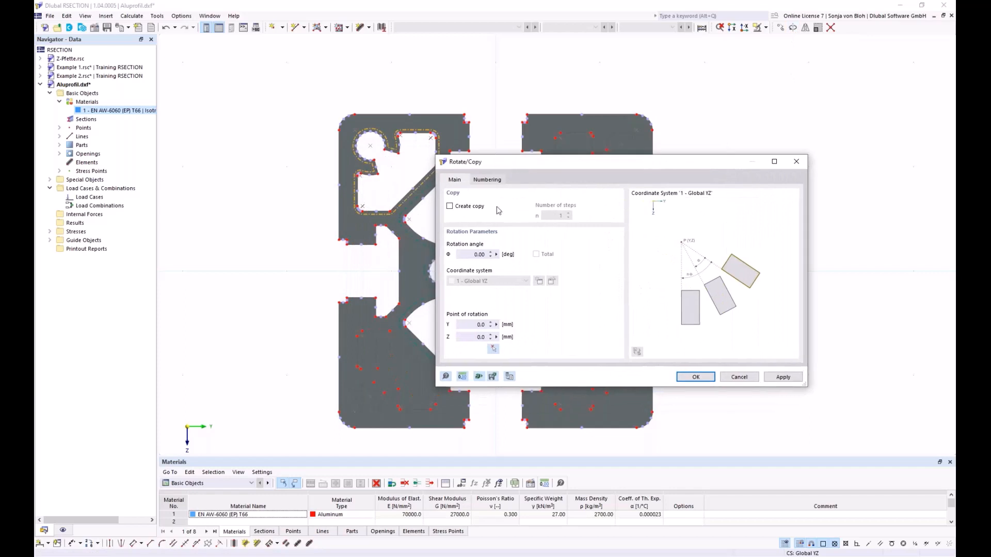
pyautogui.click(451, 207)
pyautogui.doubleClick(560, 216)
pyautogui.write('3')
pyautogui.doubleClick(473, 255)
pyautogui.write('9')
pyautogui.click(494, 350)
pyautogui.click(496, 271)
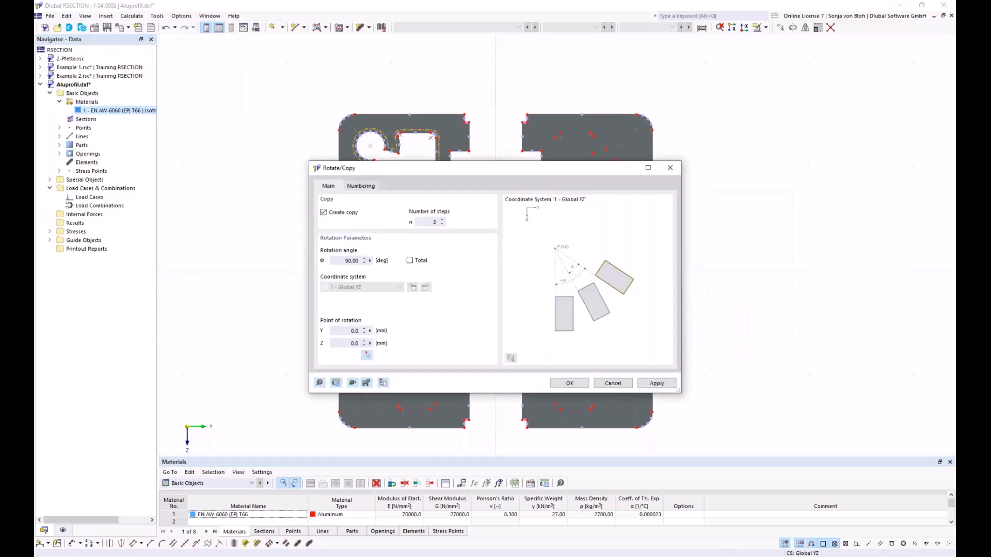
pyautogui.click(570, 384)
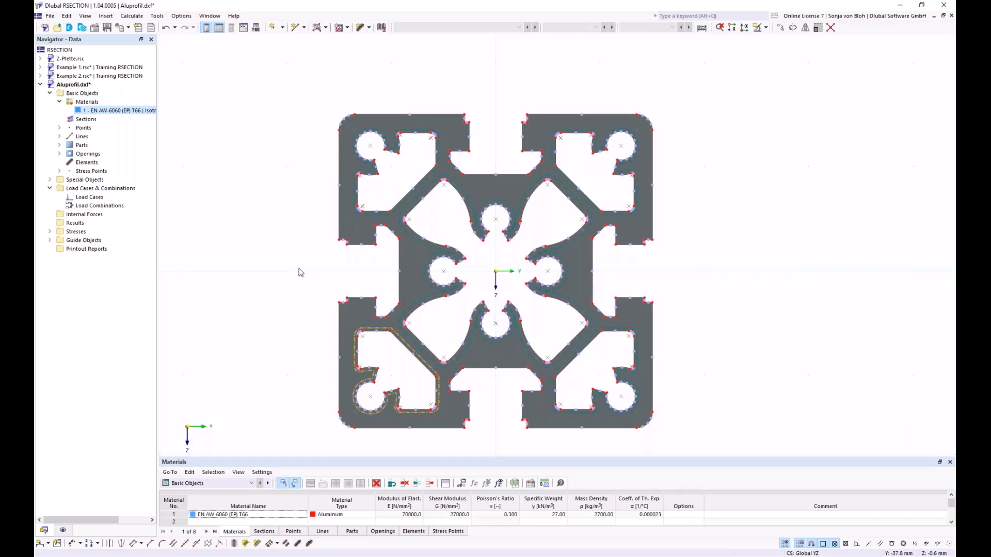
# Create two load cases, naming LC1 N and LC2 MT.
pyautogui.rightClick(103, 200)
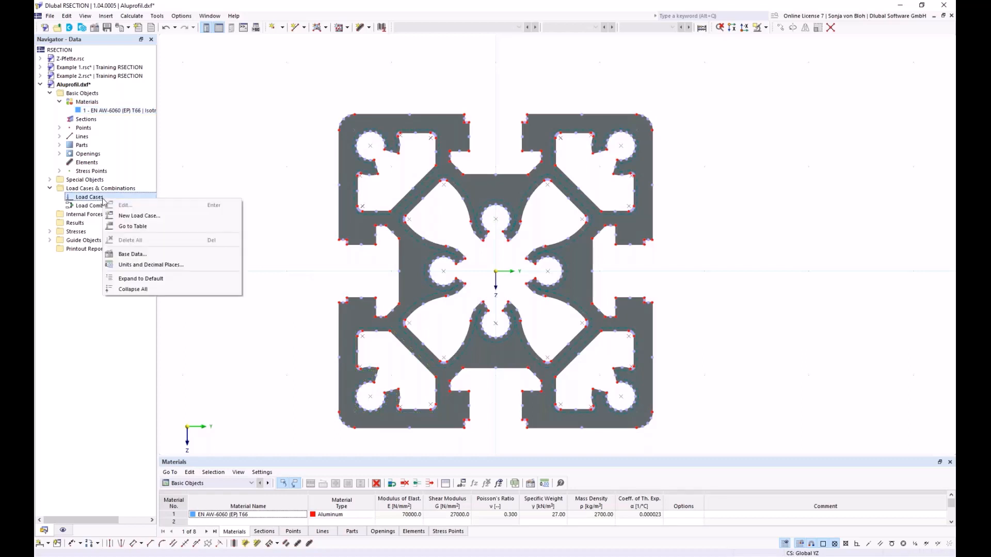
pyautogui.click(119, 217)
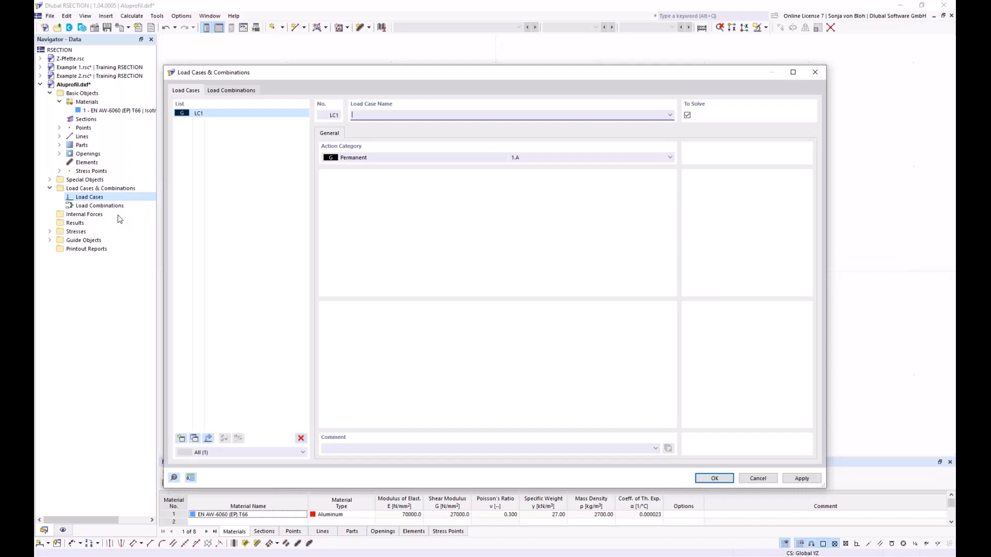
pyautogui.write('N')
pyautogui.click(181, 439)
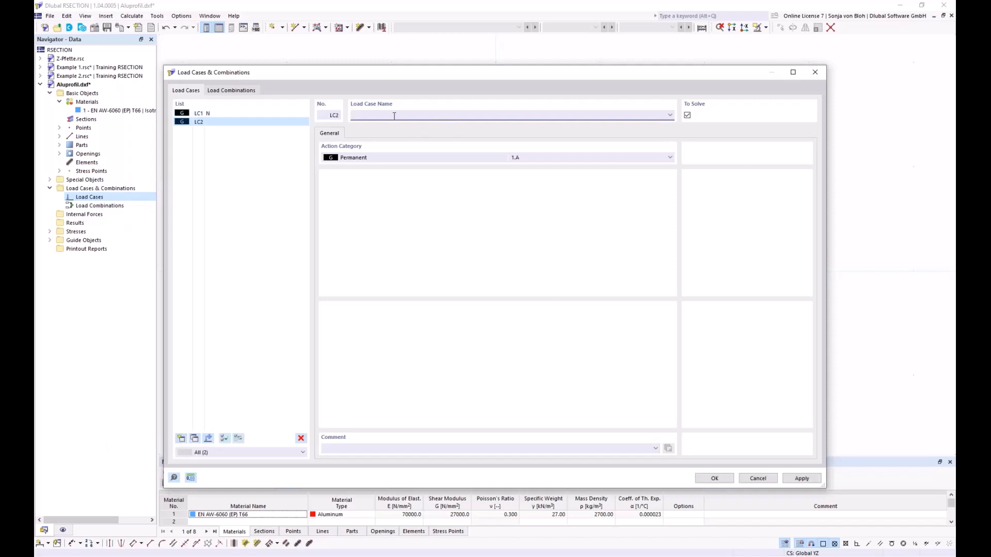
pyautogui.write('MT')
pyautogui.click(714, 478)
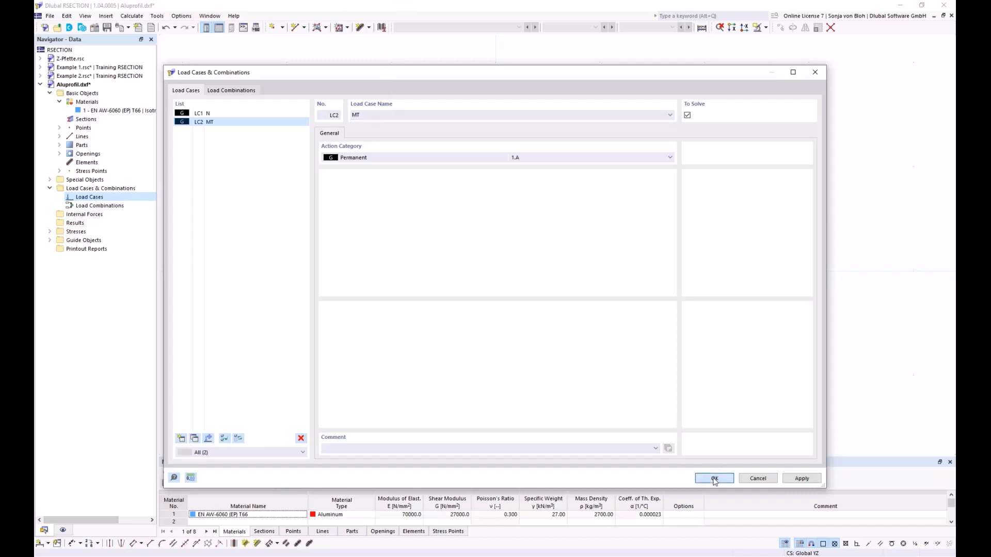
pyautogui.click(713, 479)
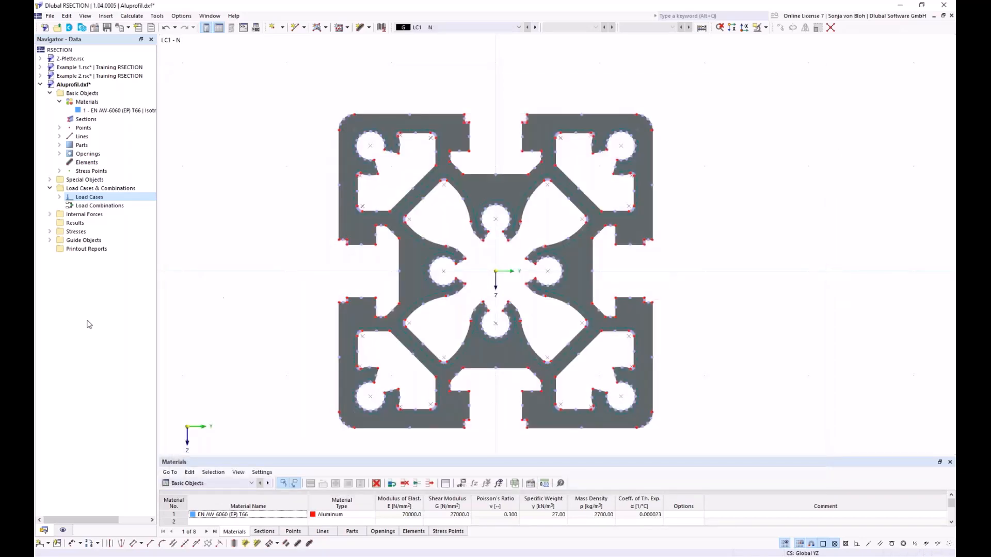
# Define internal forces for load case LC1 with an axial force N of -10 kN and apply them.
pyautogui.click(50, 215)
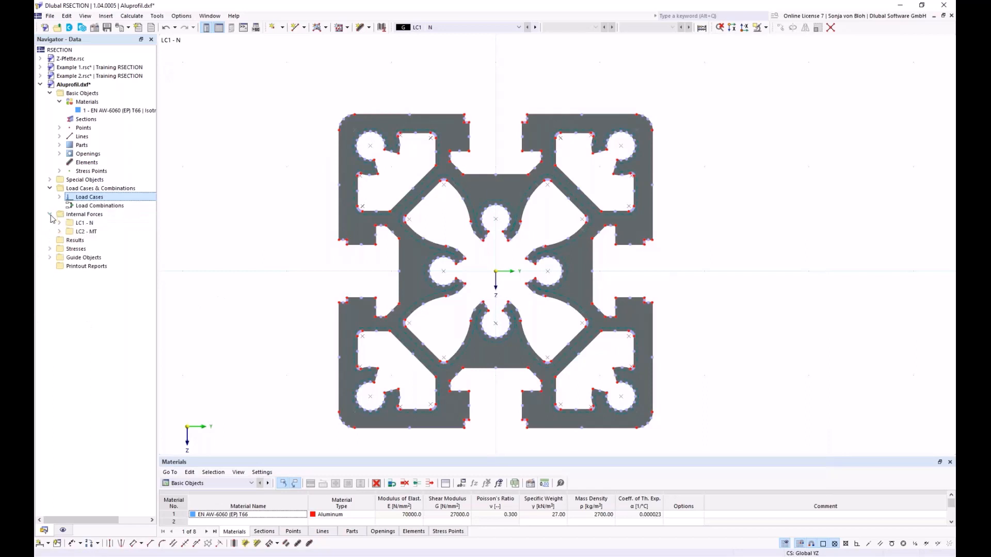
pyautogui.click(59, 223)
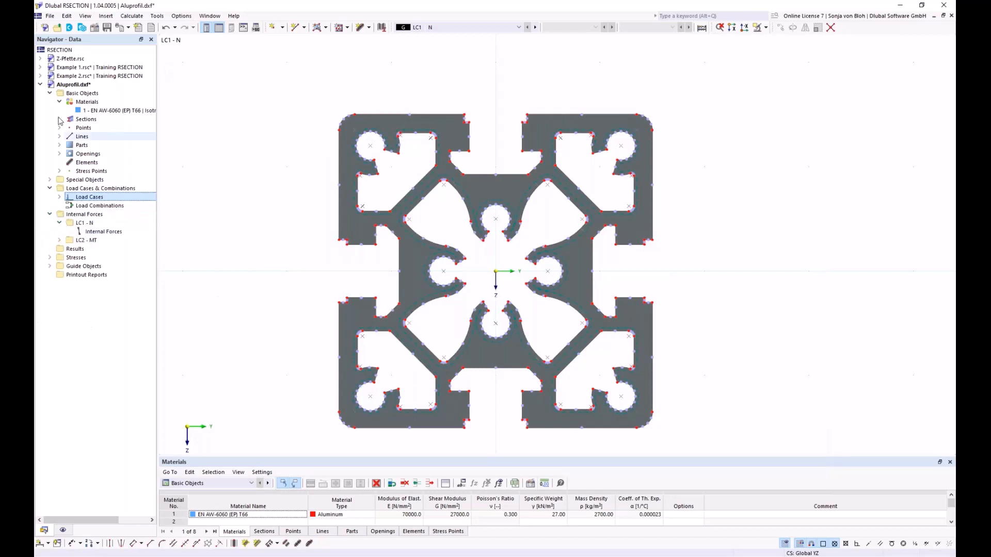
pyautogui.doubleClick(106, 233)
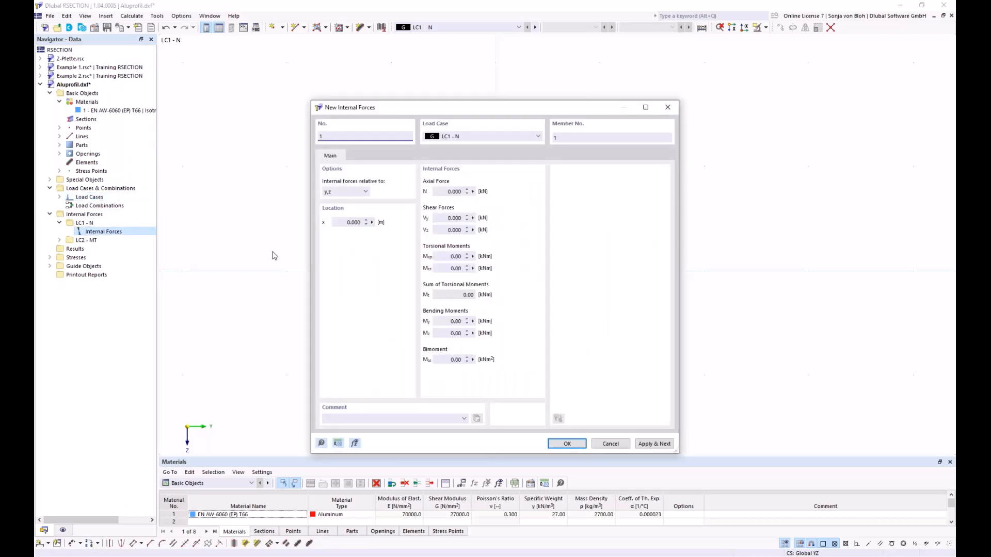
pyautogui.click(439, 190)
pyautogui.write('-10')
pyautogui.click(643, 444)
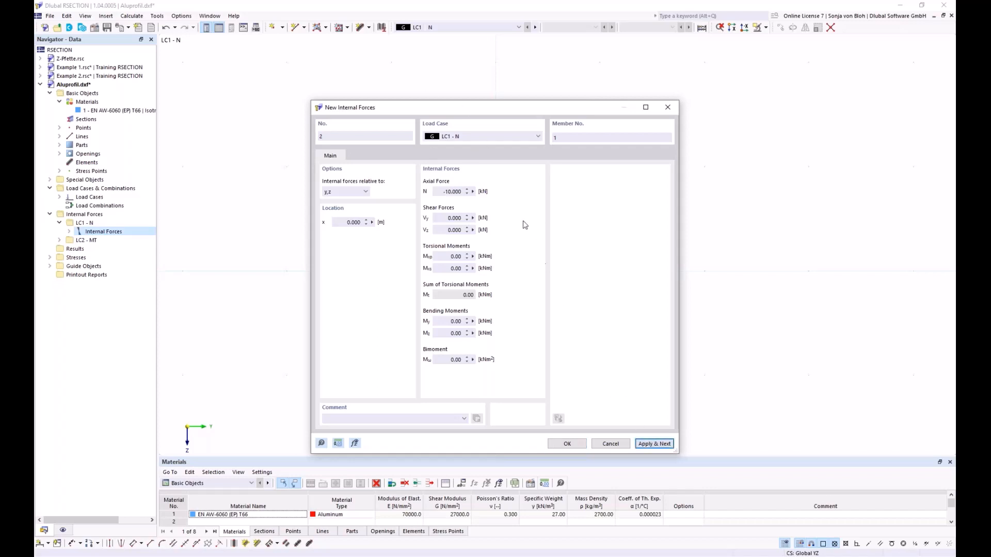
# Define internal forces for load case LC2 - MT with a primary torsional moment Mxp of 0.3 kNm.
pyautogui.click(490, 135)
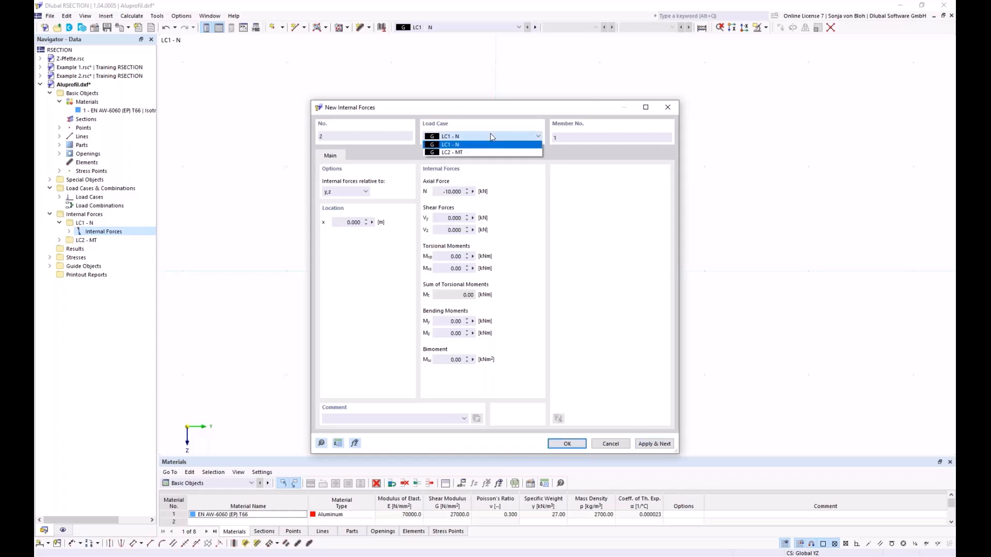
pyautogui.click(446, 152)
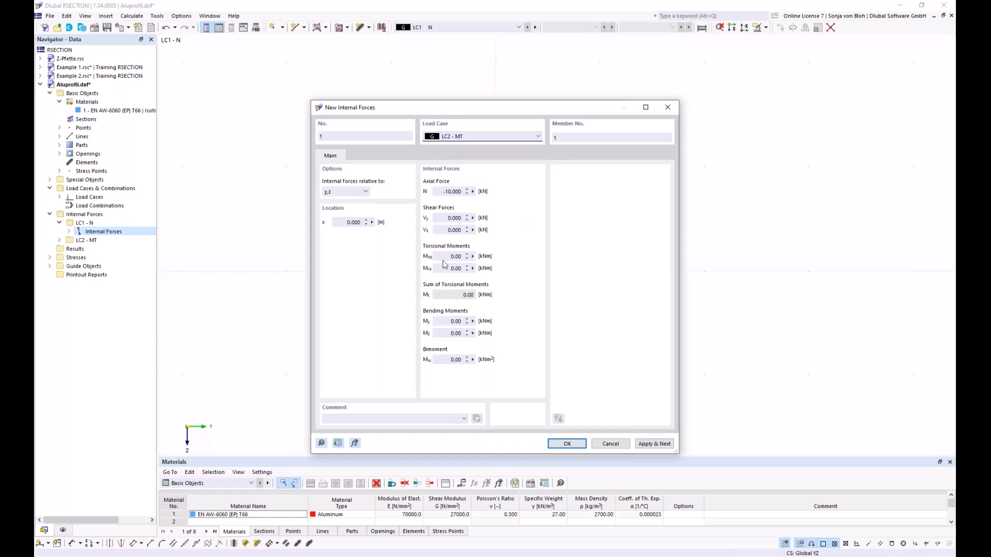
pyautogui.click(487, 259)
pyautogui.write('0,3')
pyautogui.click(566, 443)
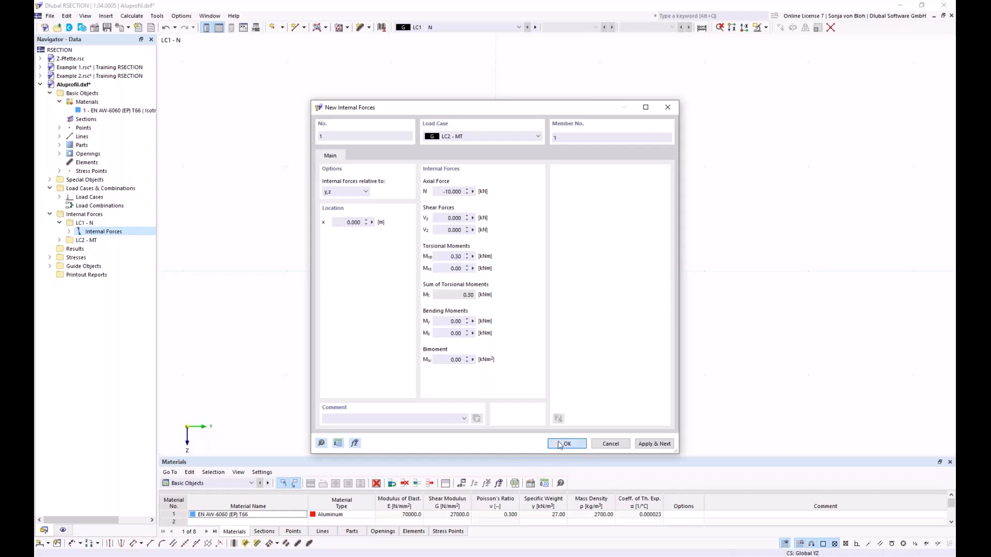
# Calculate all results for the profile and enlarge the results table to show the section properties.
pyautogui.click(142, 18)
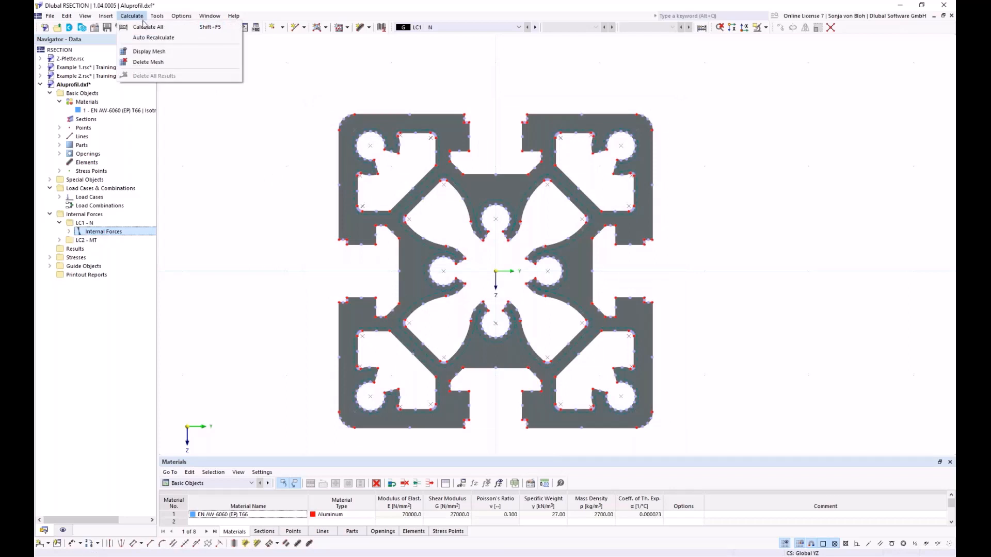
pyautogui.click(142, 27)
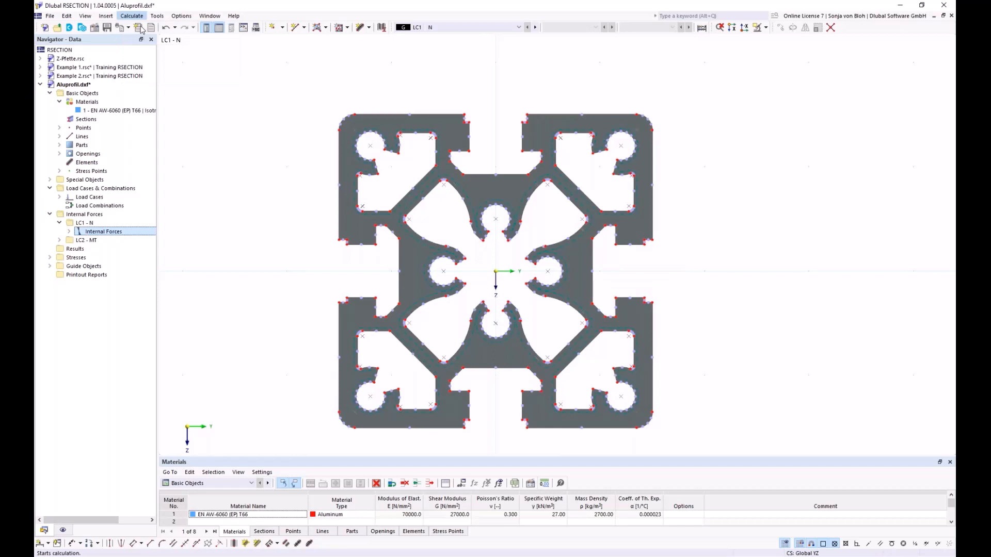
pyautogui.moveTo(218, 283); pyautogui.dragTo(241, 262, button='middle')
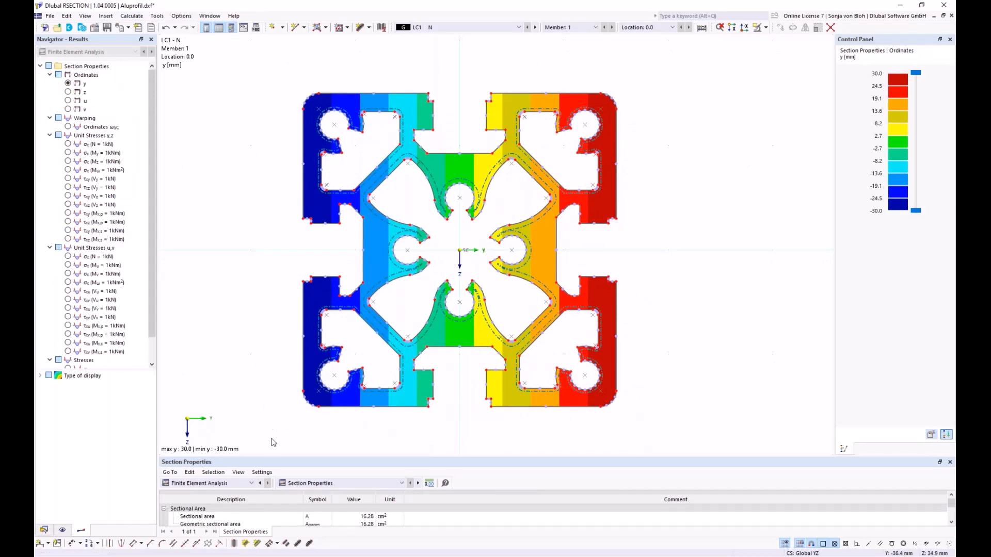
pyautogui.moveTo(257, 451); pyautogui.dragTo(258, 386)
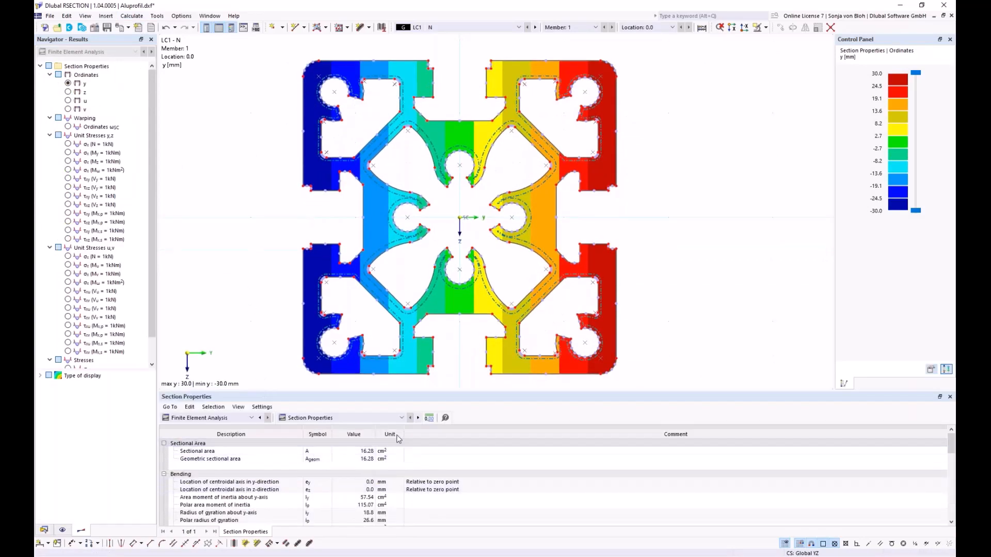
pyautogui.click(400, 418)
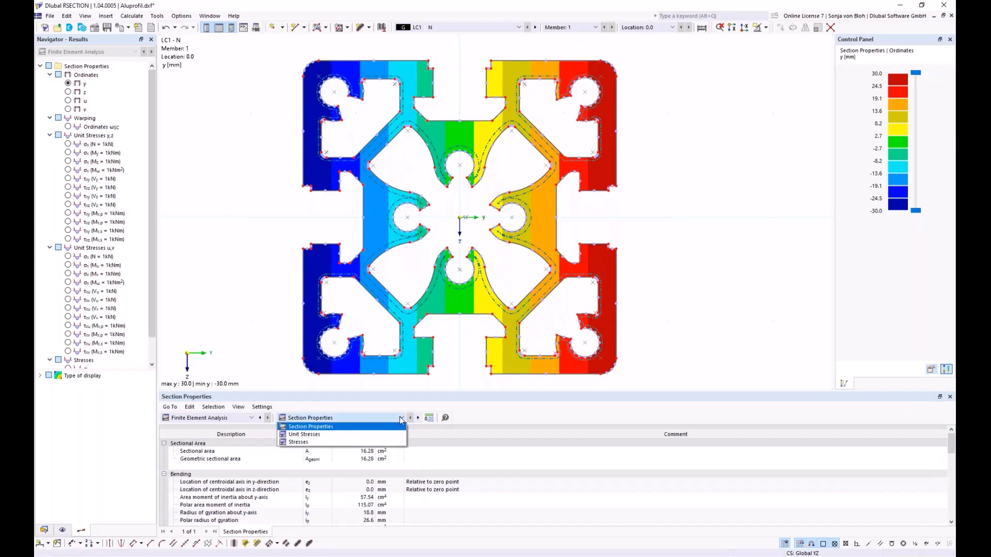
pyautogui.click(312, 427)
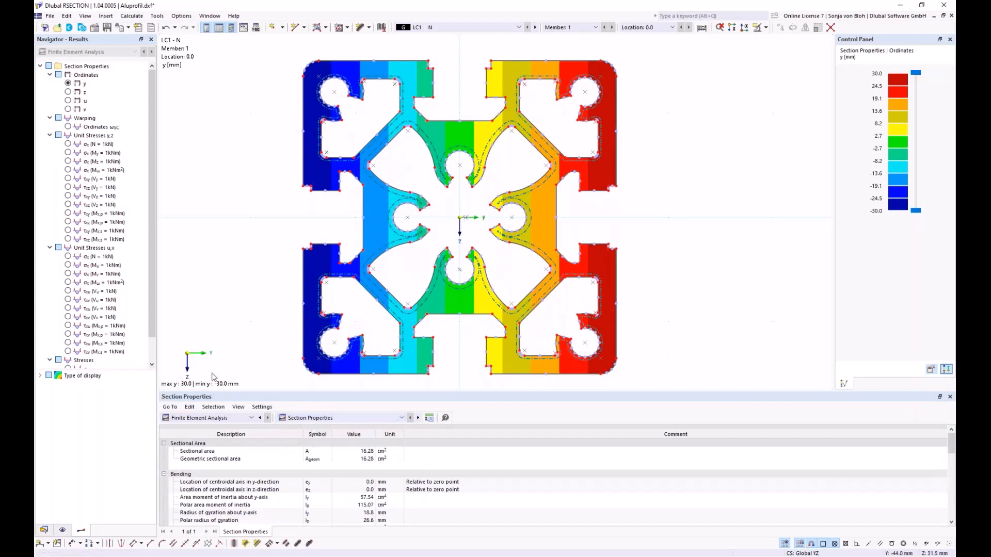
# Display the total normal stress σx,tot and the total shear stress τtot on the section for LC1.
pyautogui.moveTo(151, 321); pyautogui.dragTo(155, 349)
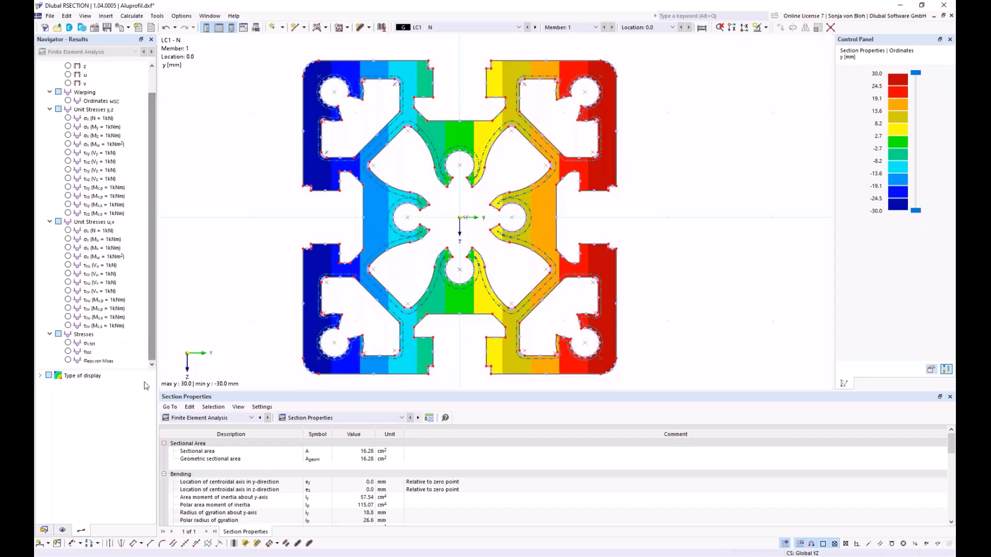
pyautogui.click(68, 343)
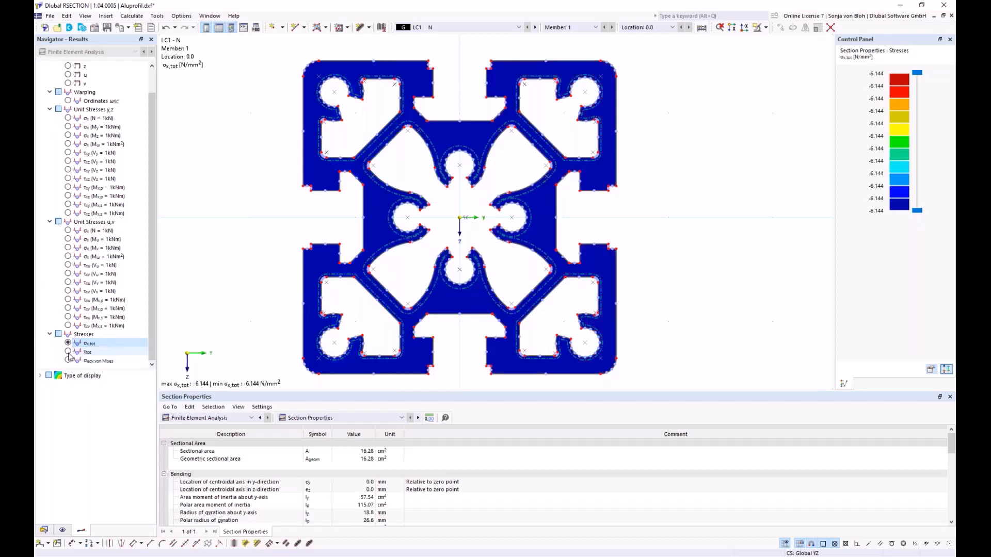
pyautogui.click(69, 351)
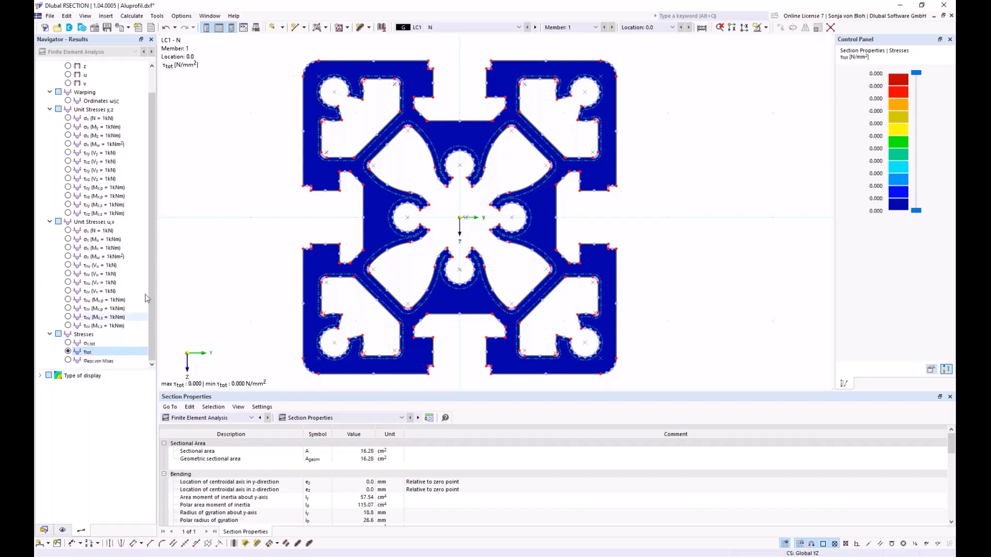
# Show the total shear stress distribution for load case LC2 MT and examine its concentrations at the inner web corners.
pyautogui.click(499, 29)
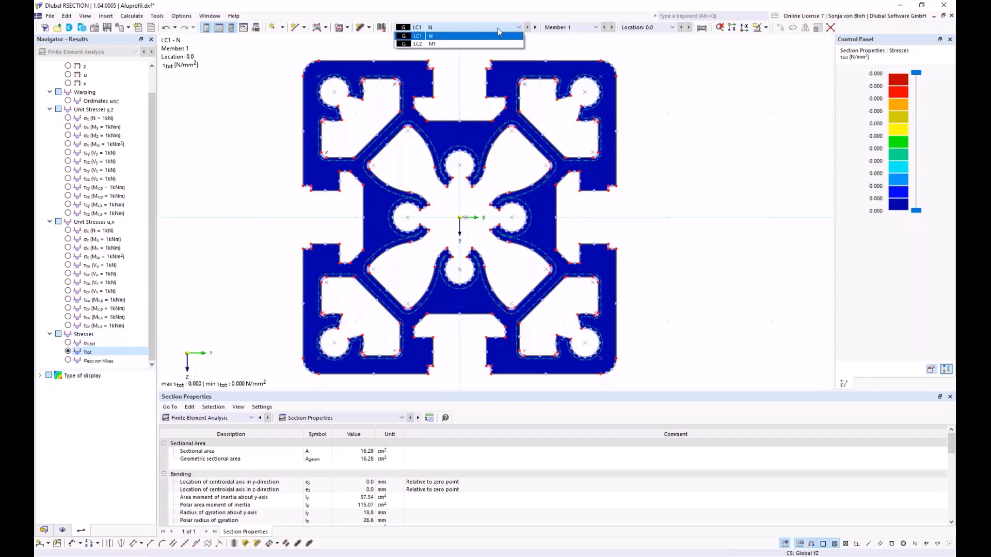
pyautogui.click(448, 46)
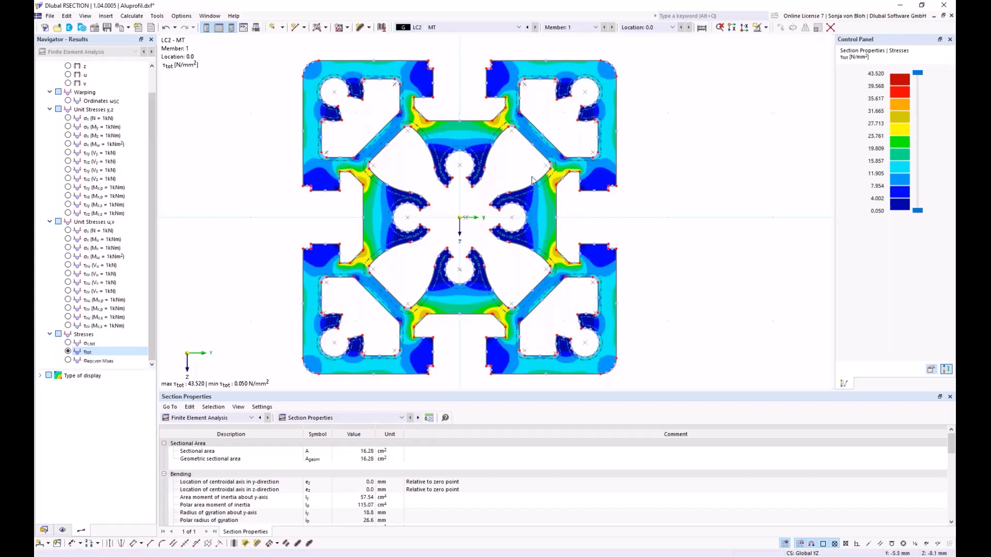
pyautogui.moveTo(509, 128)
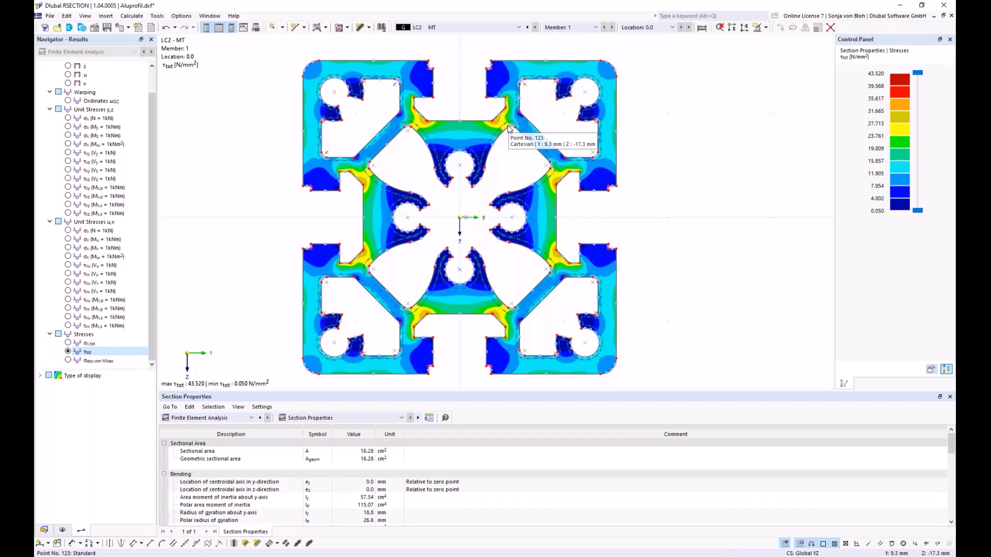
# Create a new printout report for the Aluprofil model.
pyautogui.click(41, 531)
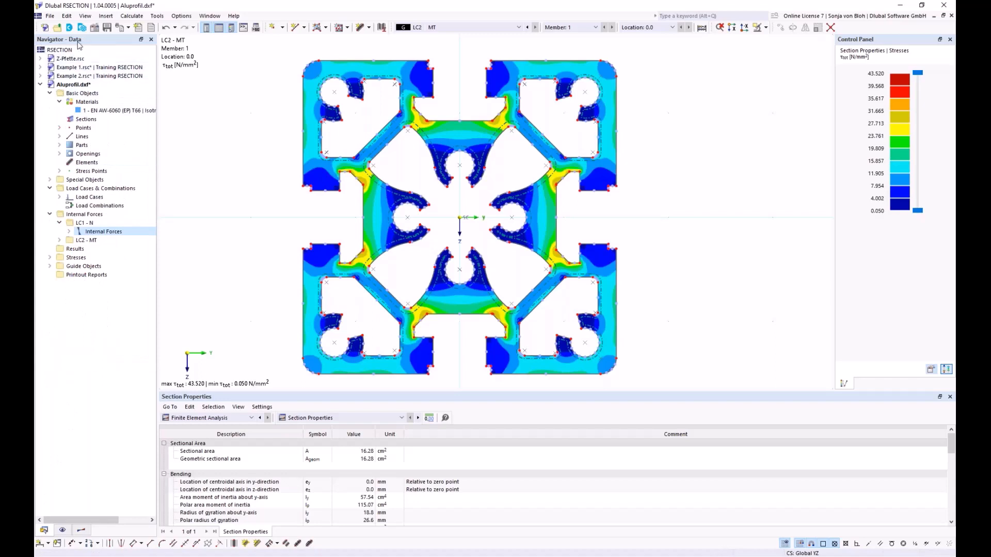
pyautogui.click(86, 275)
pyautogui.rightClick(87, 277)
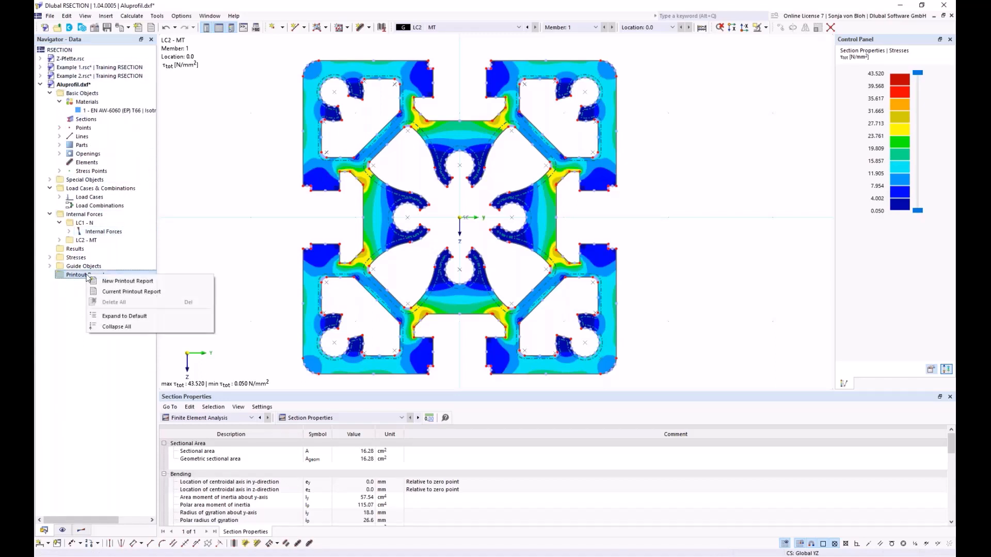
pyautogui.click(113, 280)
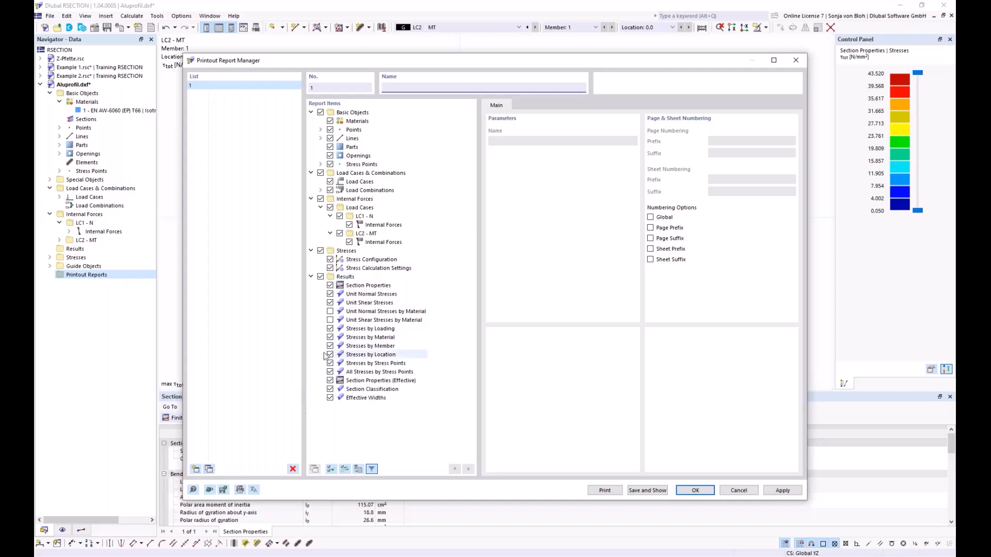
# Exclude stresses by material, member, location and stress points, and all stresses by stress points, from the report; save and show it.
pyautogui.click(330, 338)
pyautogui.click(330, 346)
pyautogui.click(330, 355)
pyautogui.click(330, 364)
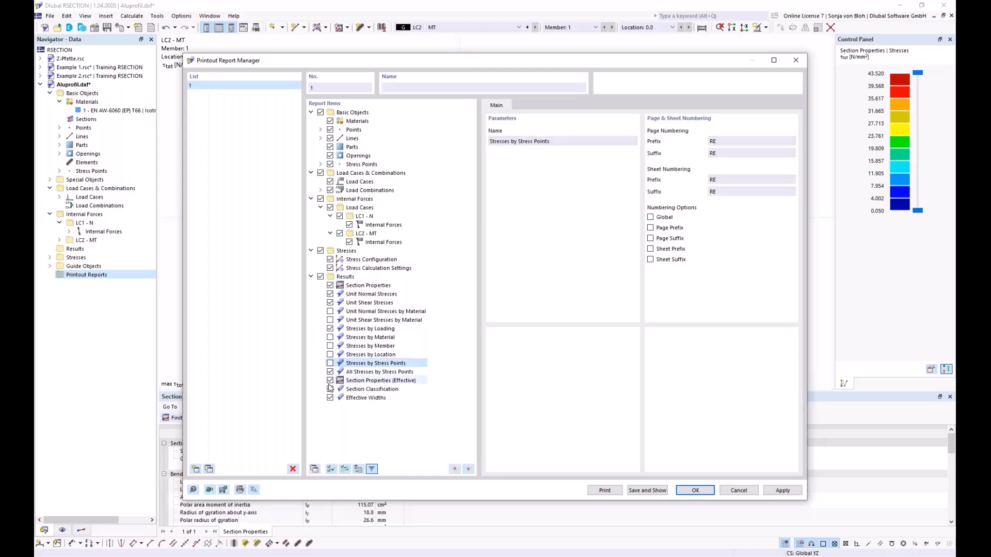
pyautogui.click(330, 372)
pyautogui.click(646, 490)
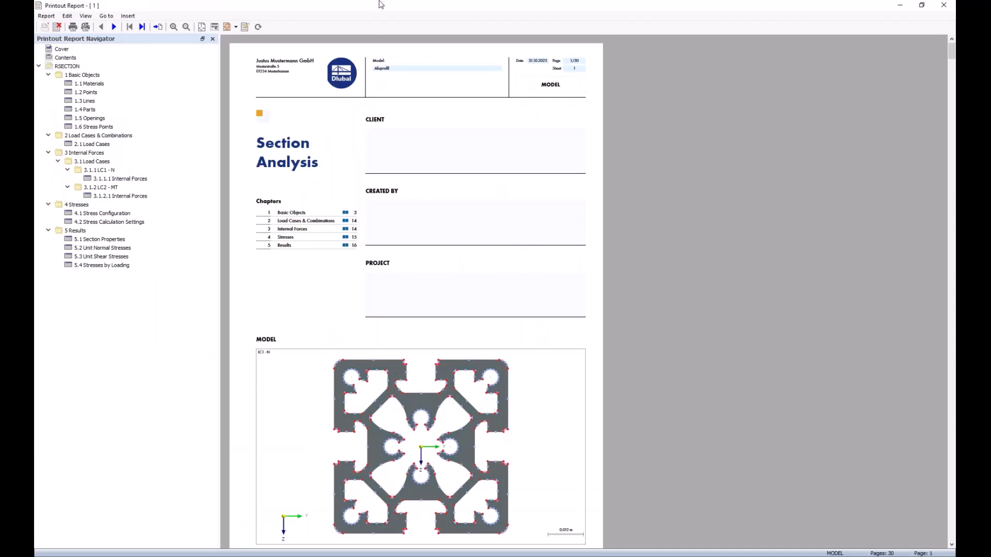
# Add the LC2 total shear stress graphic to printout report 1 as a window-filling picture and view its page.
pyautogui.click(900, 8)
pyautogui.click(129, 28)
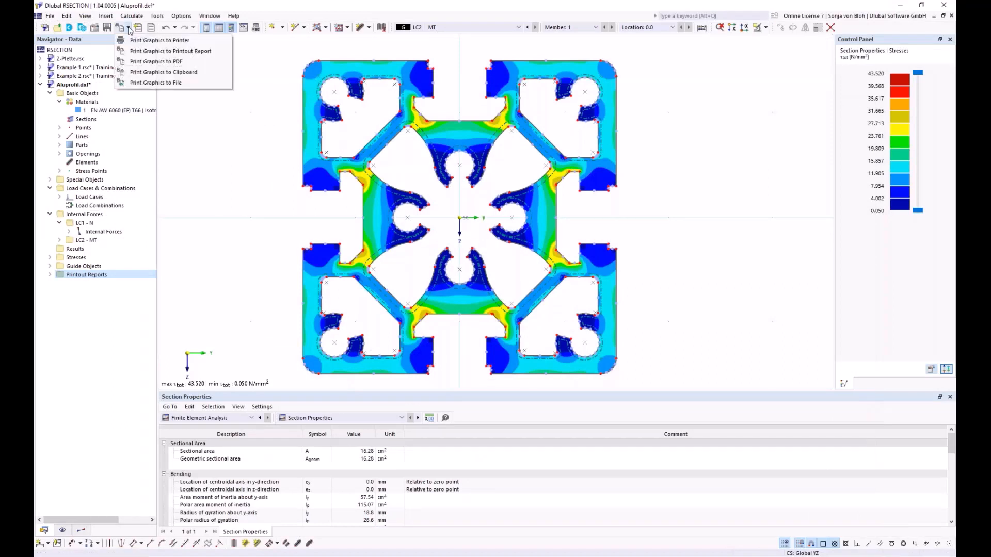
pyautogui.click(142, 50)
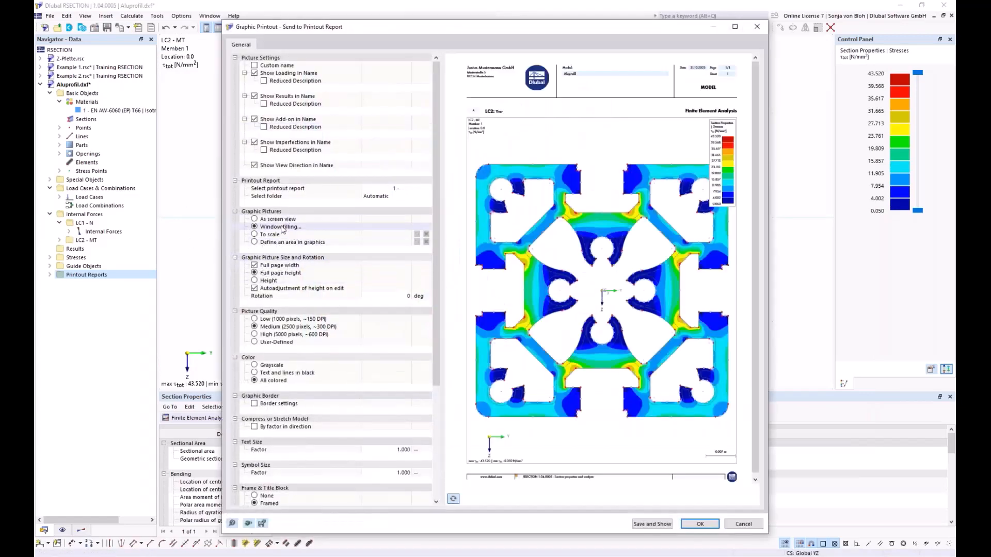
pyautogui.click(652, 524)
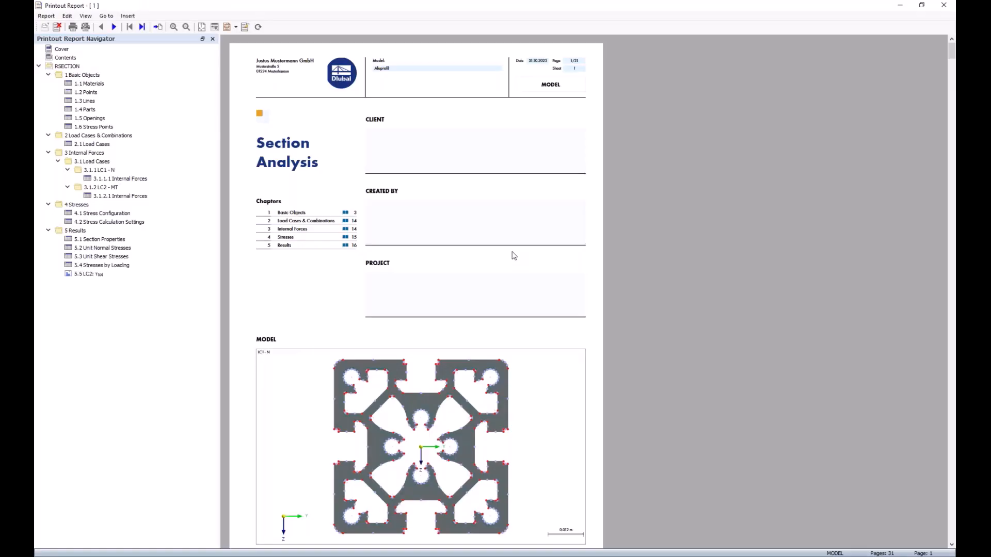
pyautogui.click(87, 275)
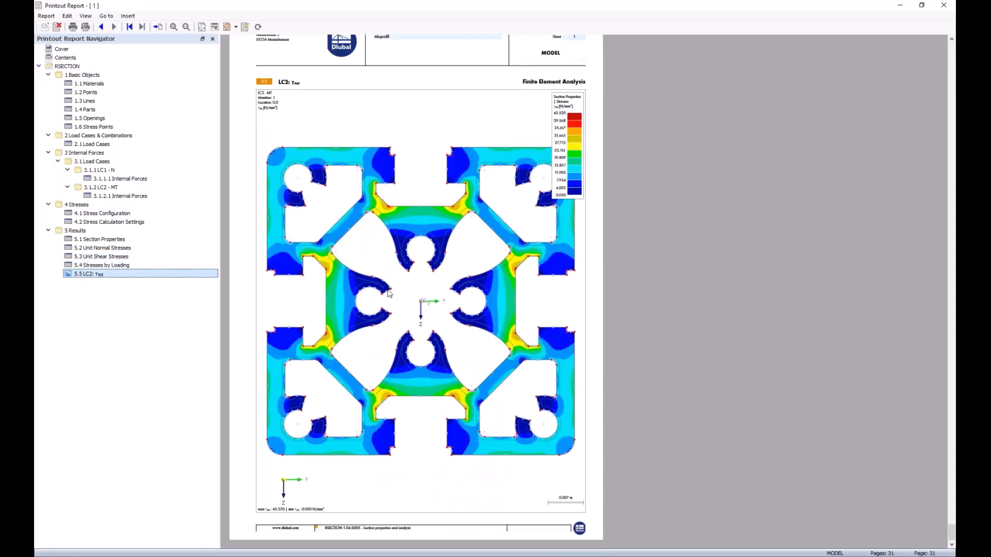
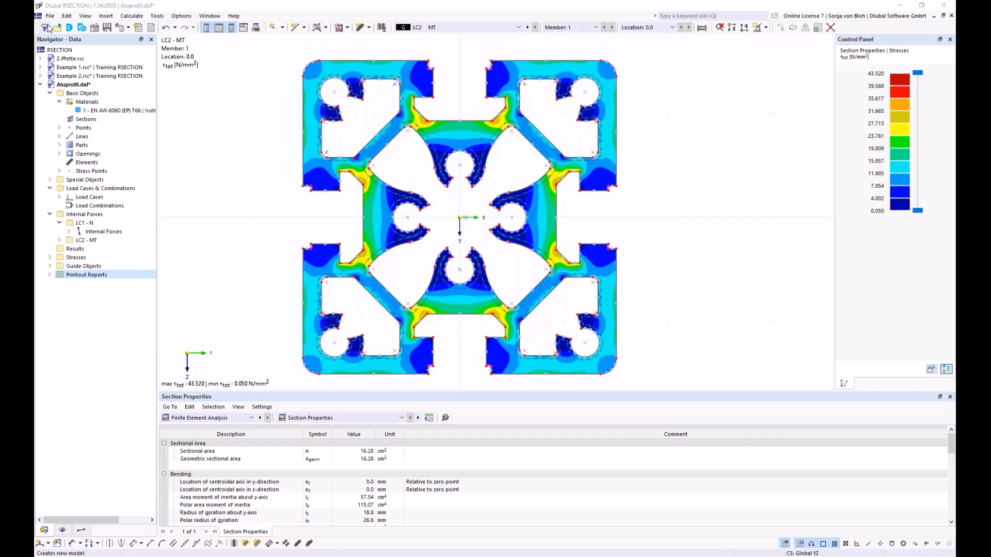
# Create a new Finite Element Analysis model named Example 4 in the Training RSECTION series.
pyautogui.click(46, 28)
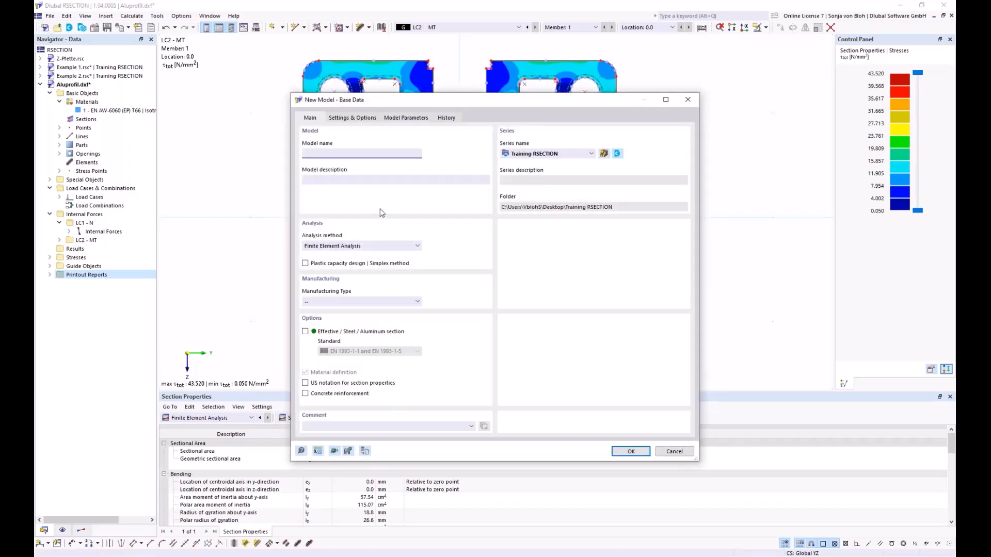
pyautogui.write('Example 4')
pyautogui.click(628, 452)
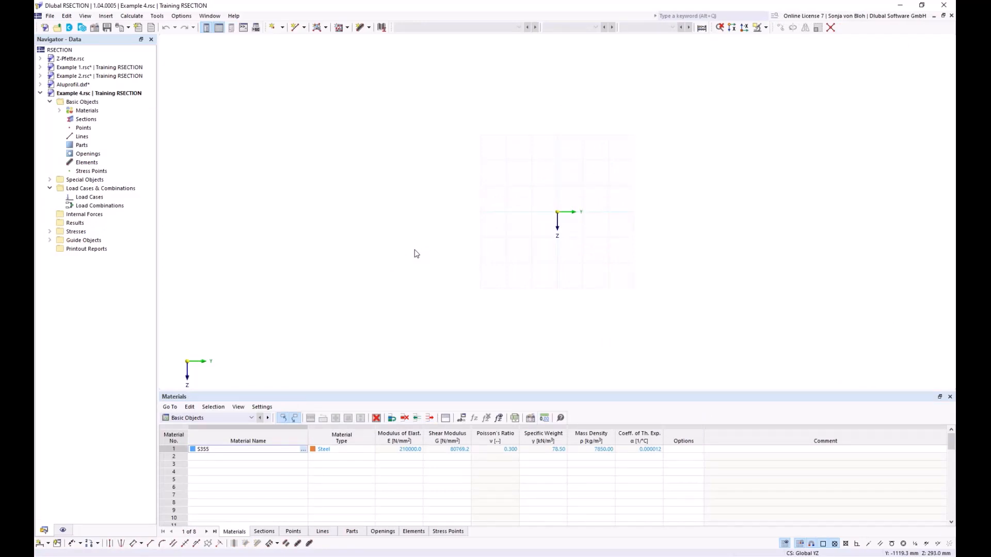
# Change material 1 of the Example 4 model to steel S235 from the material library.
pyautogui.click(59, 111)
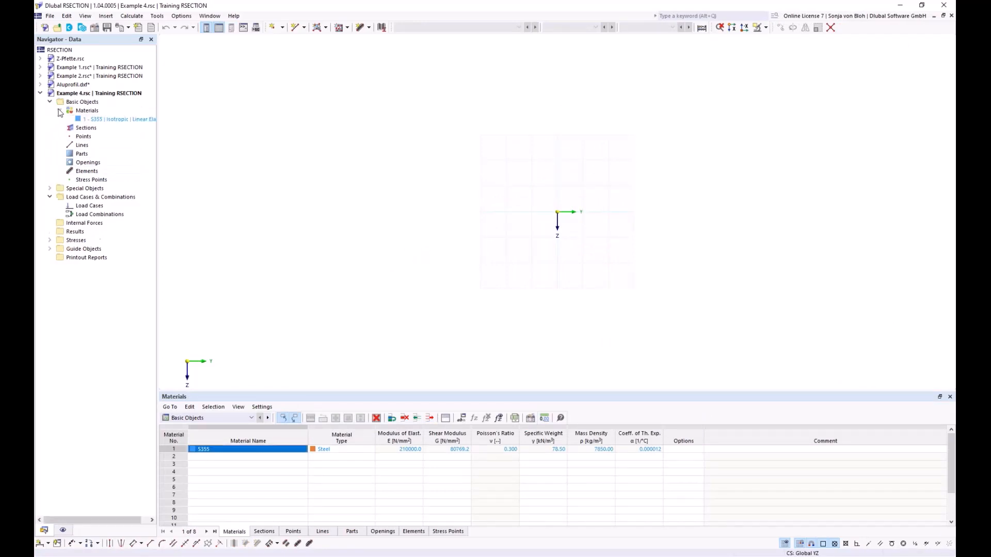
pyautogui.doubleClick(85, 120)
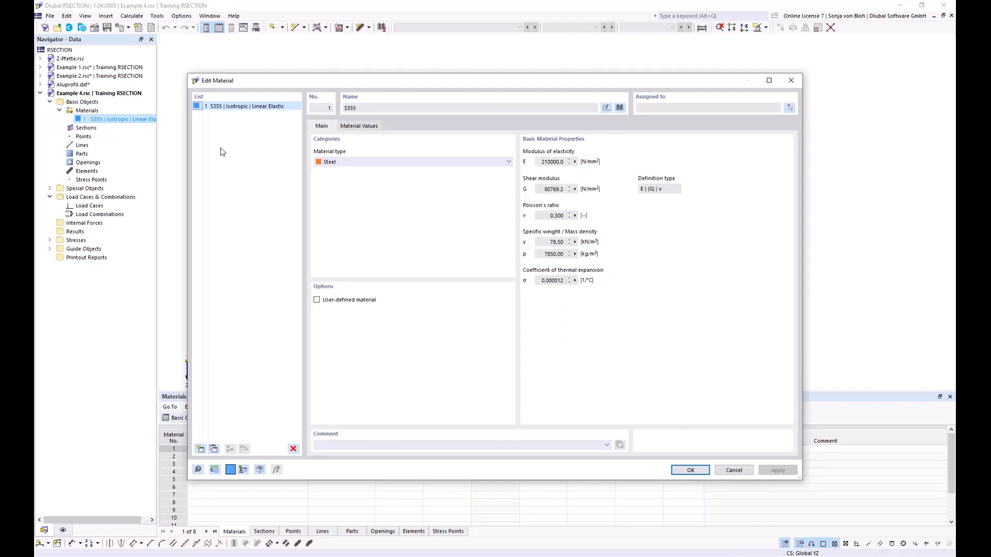
pyautogui.click(620, 107)
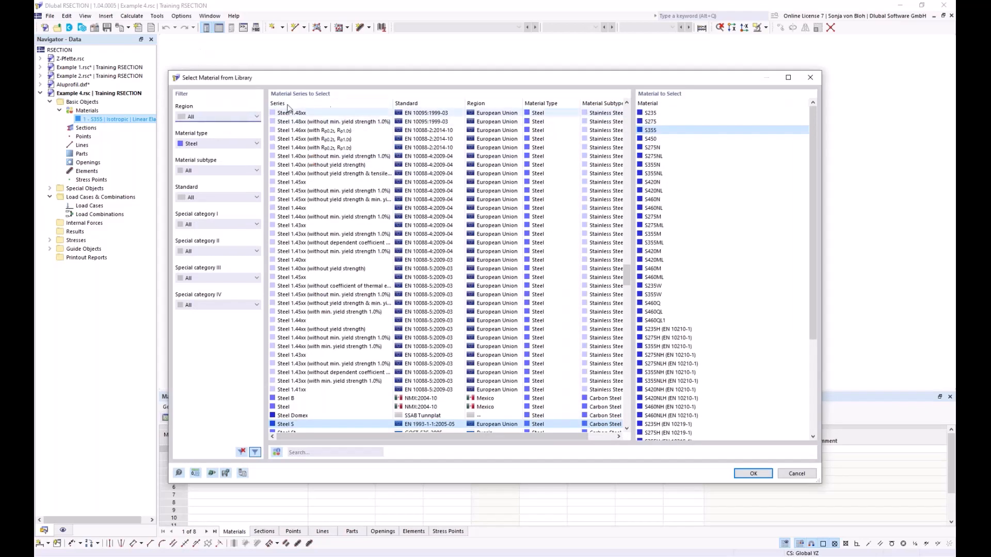
pyautogui.click(652, 113)
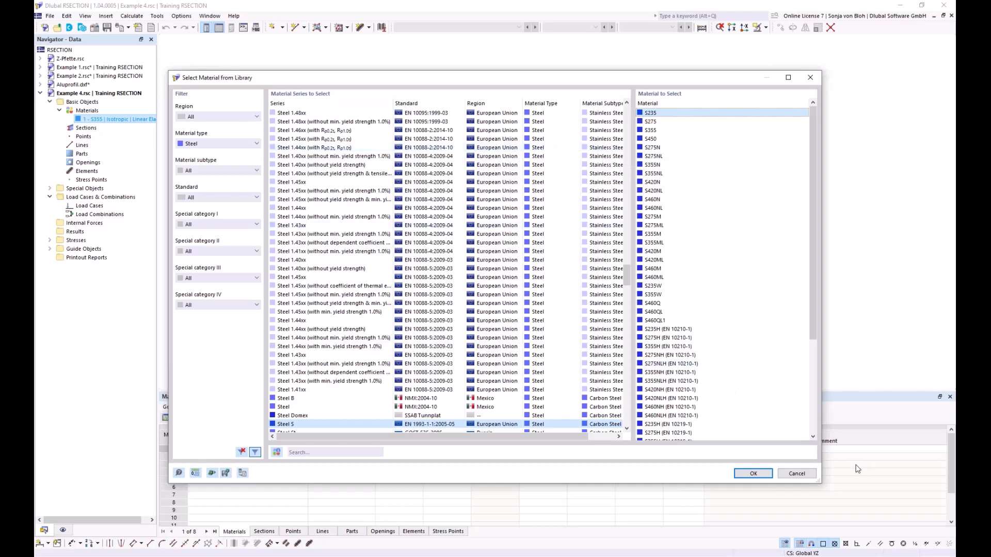
pyautogui.click(762, 476)
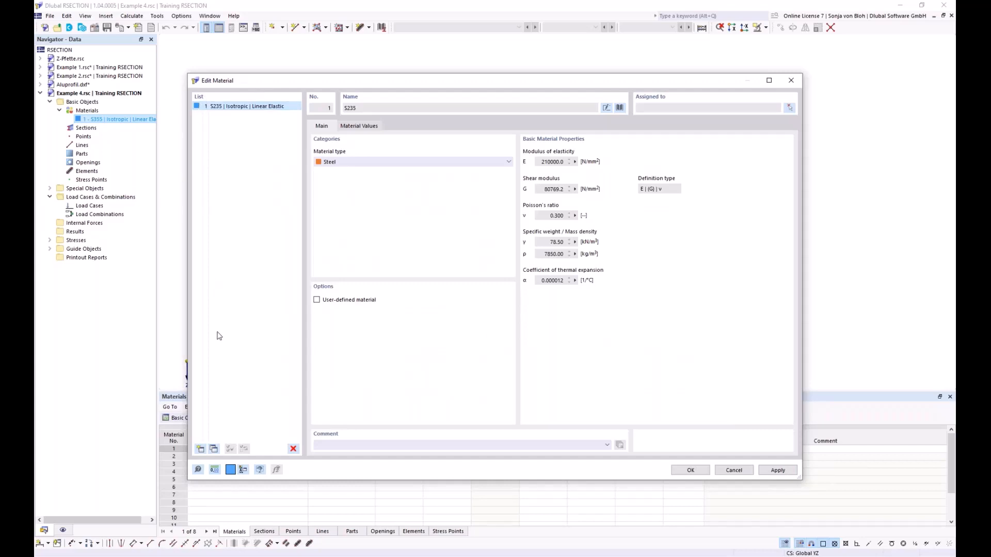
# Add concrete C40/50 from the material library as material 2 and accept the material list.
pyautogui.click(200, 449)
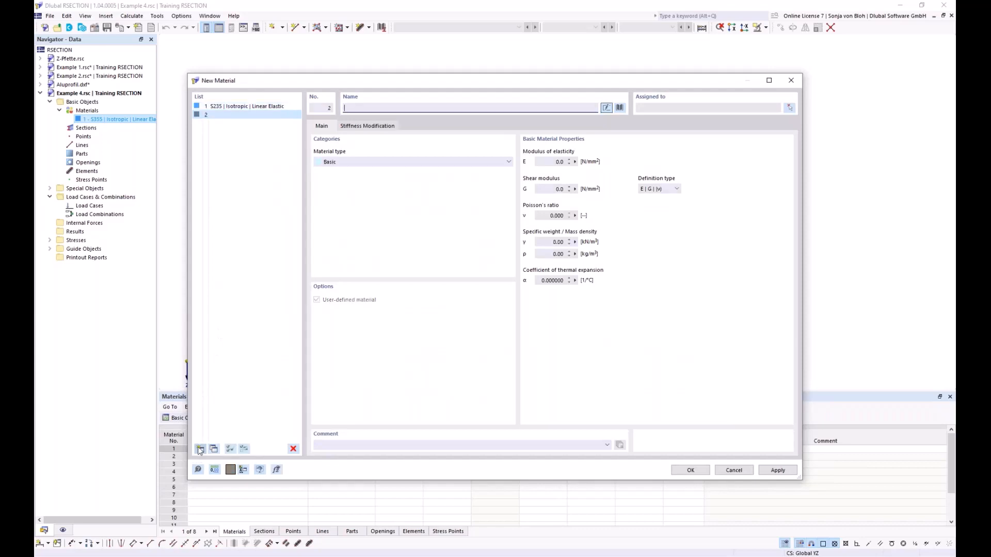
pyautogui.click(620, 108)
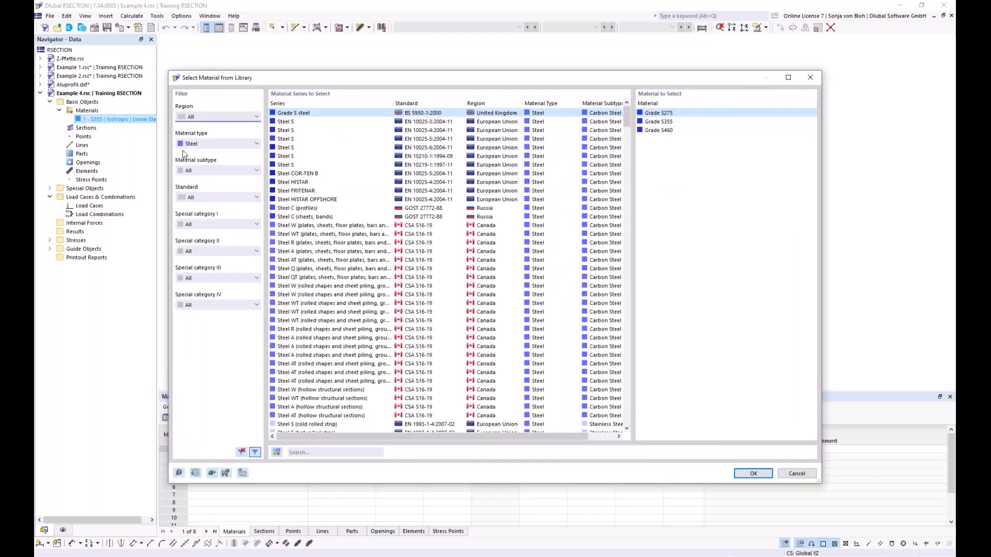
pyautogui.click(208, 145)
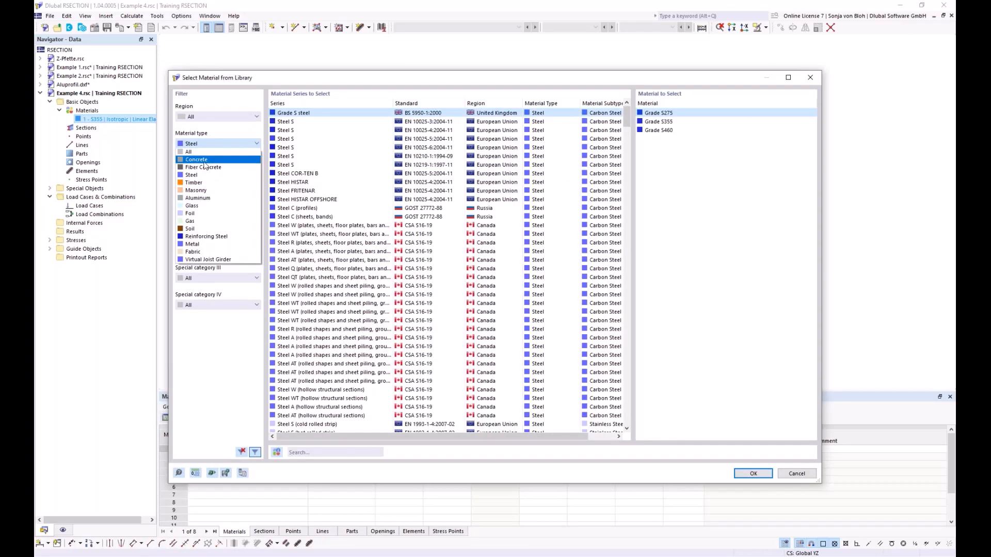
pyautogui.click(203, 160)
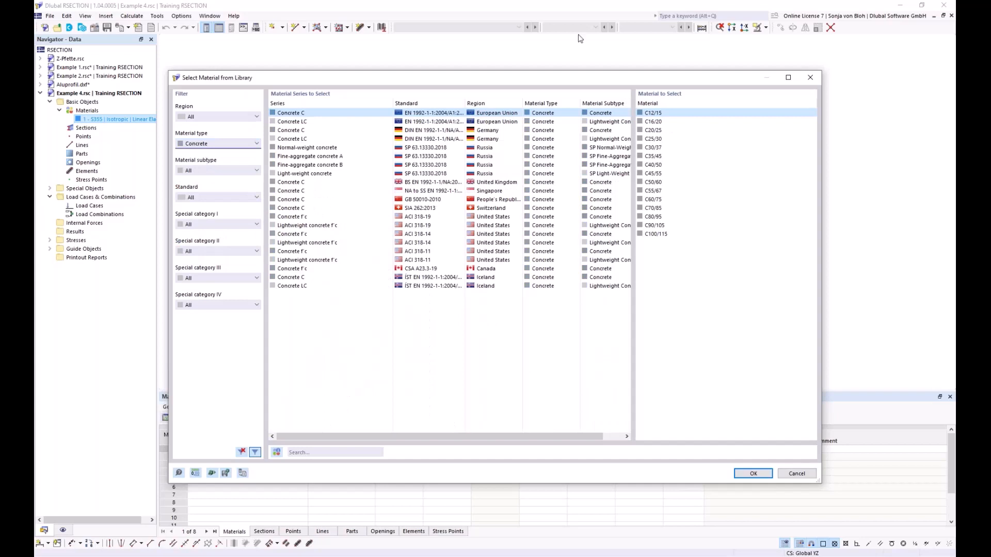
pyautogui.click(660, 157)
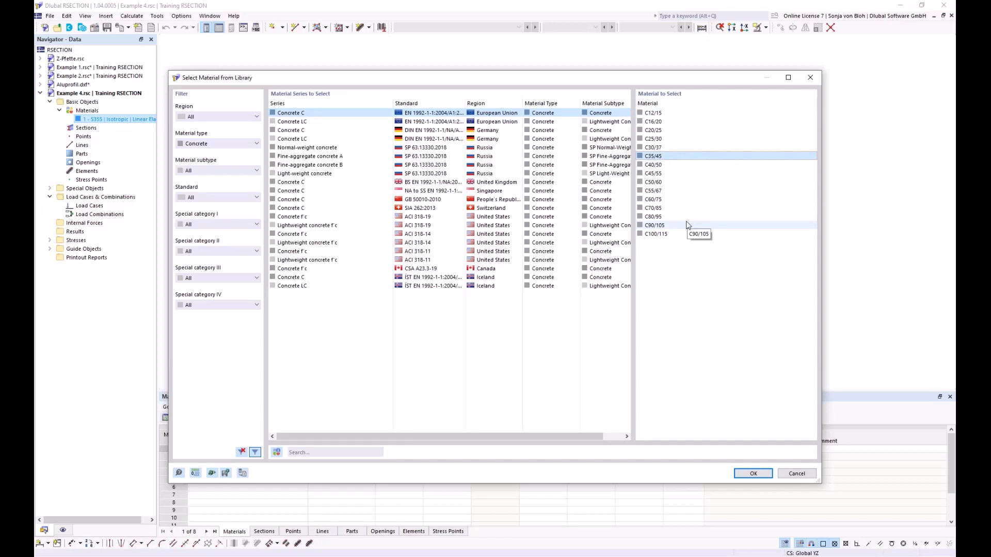
pyautogui.press('Down')
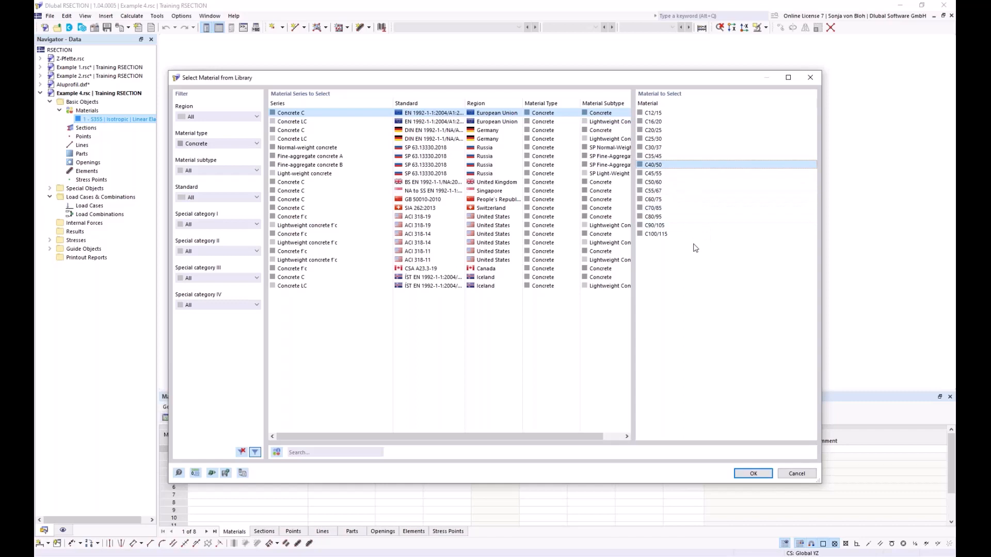
pyautogui.click(751, 473)
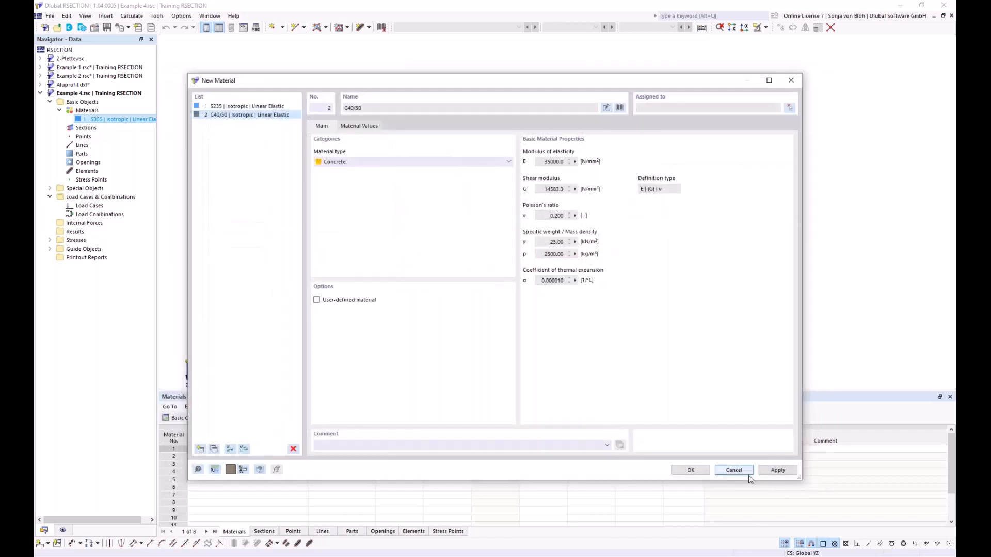
pyautogui.click(698, 471)
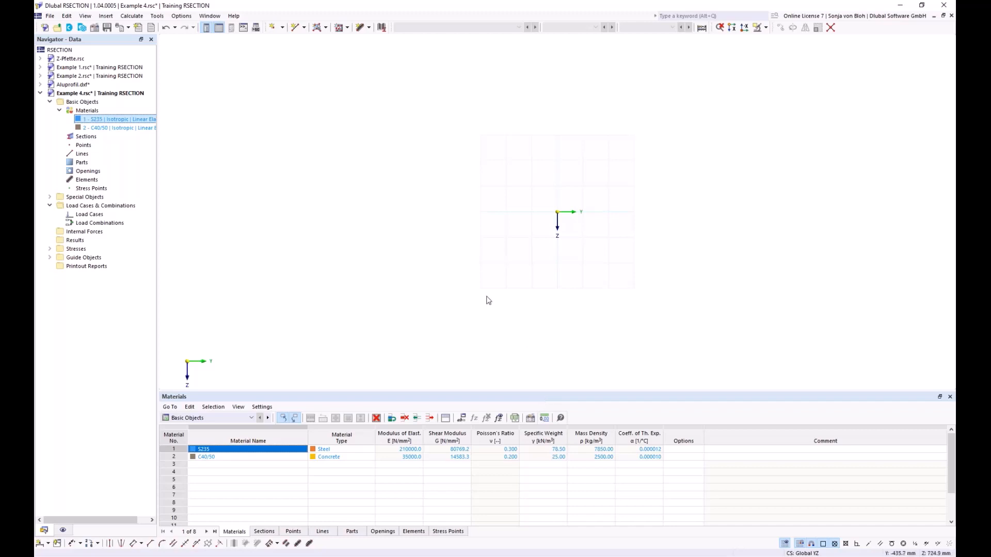
# Start a new massive rectangle section with a width of 1000 mm and a height of 200 mm.
pyautogui.rightClick(86, 137)
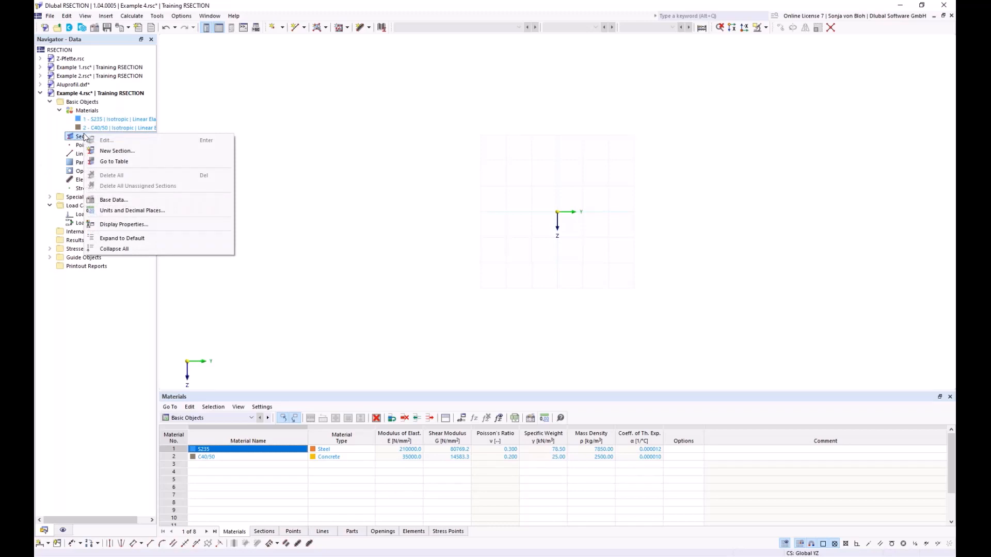
pyautogui.click(117, 150)
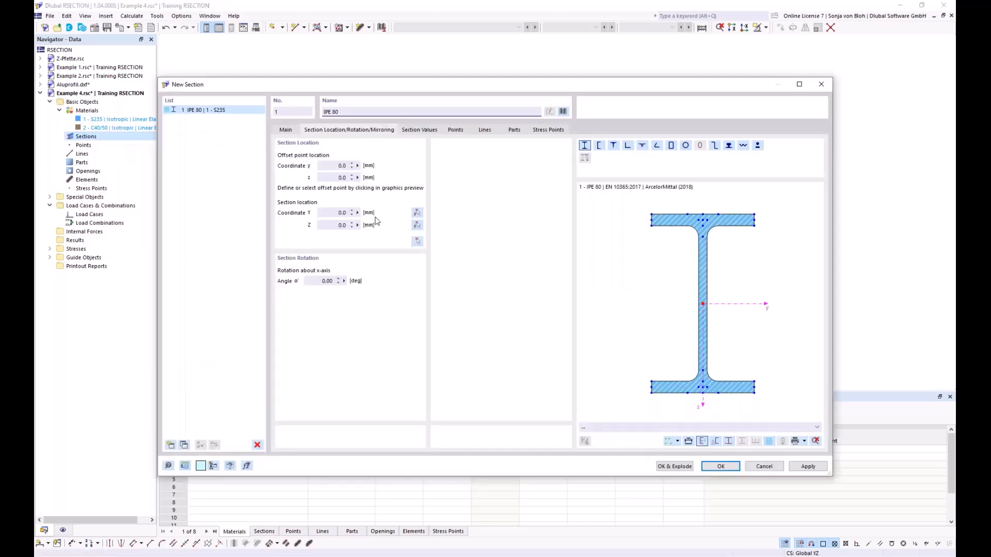
pyautogui.click(565, 112)
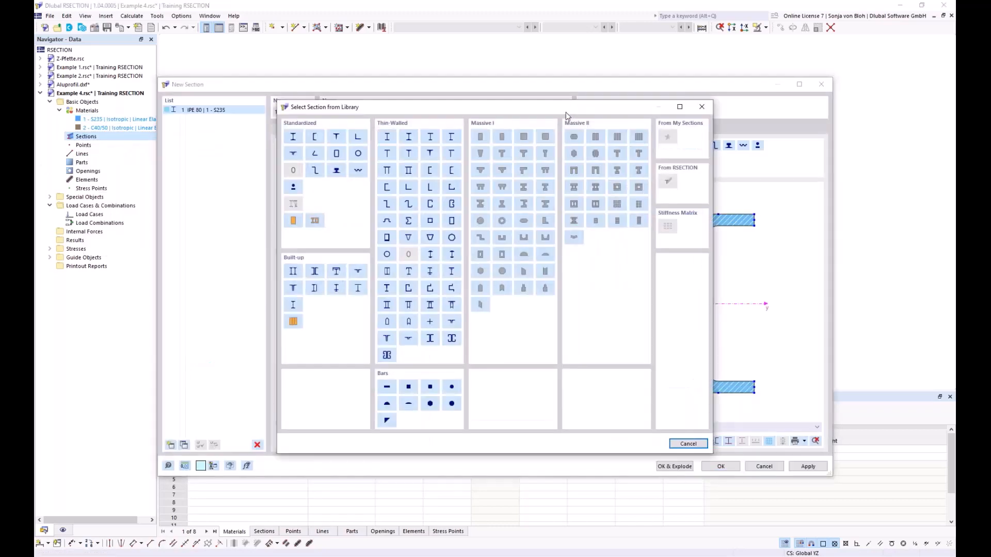
pyautogui.click(482, 138)
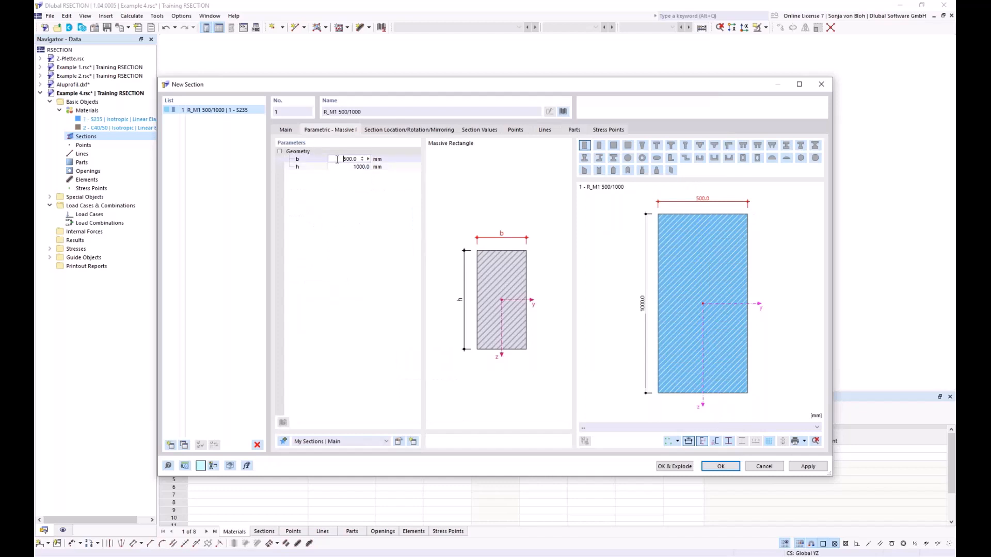
pyautogui.click(390, 165)
pyautogui.click(340, 159)
pyautogui.hotkey('ctrl', 'a')
pyautogui.write('1000')
pyautogui.press('Tab')
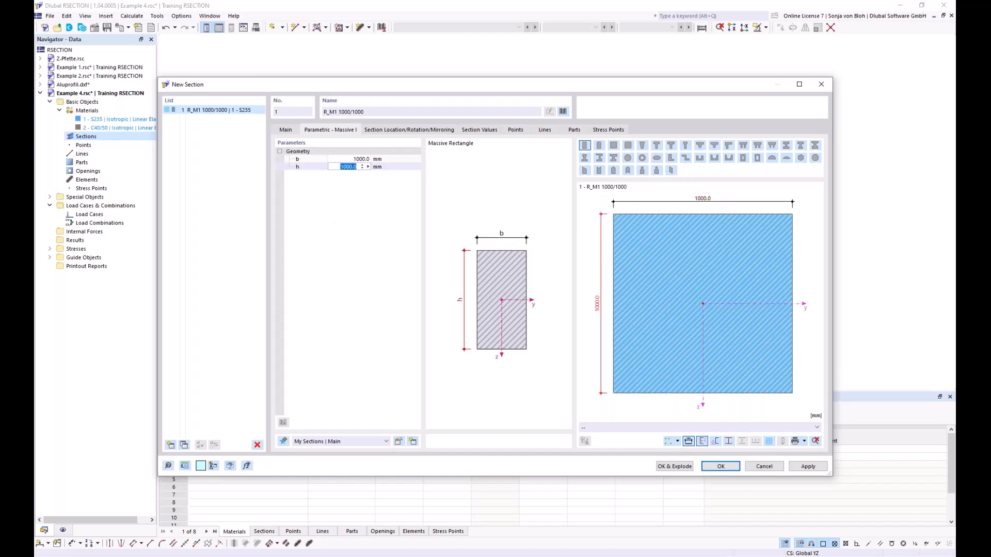
pyautogui.write('200')
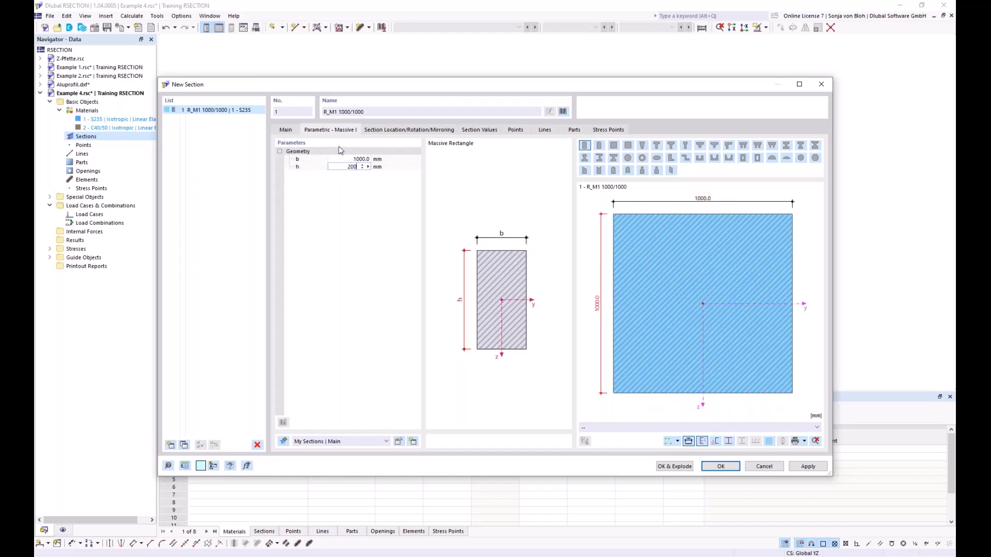
# Assign material 2, C40/50, to the rectangular section and insert it into the model.
pyautogui.click(285, 131)
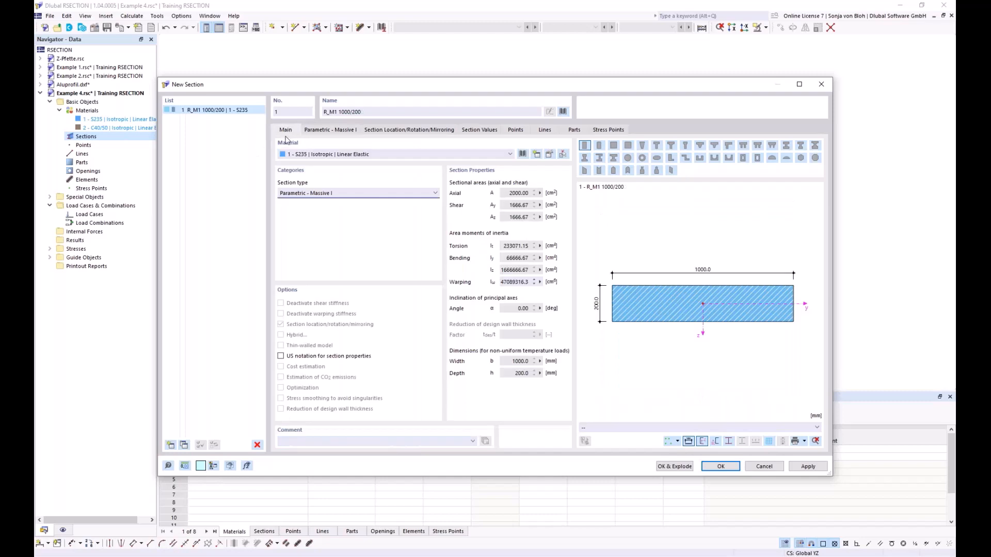
pyautogui.click(332, 155)
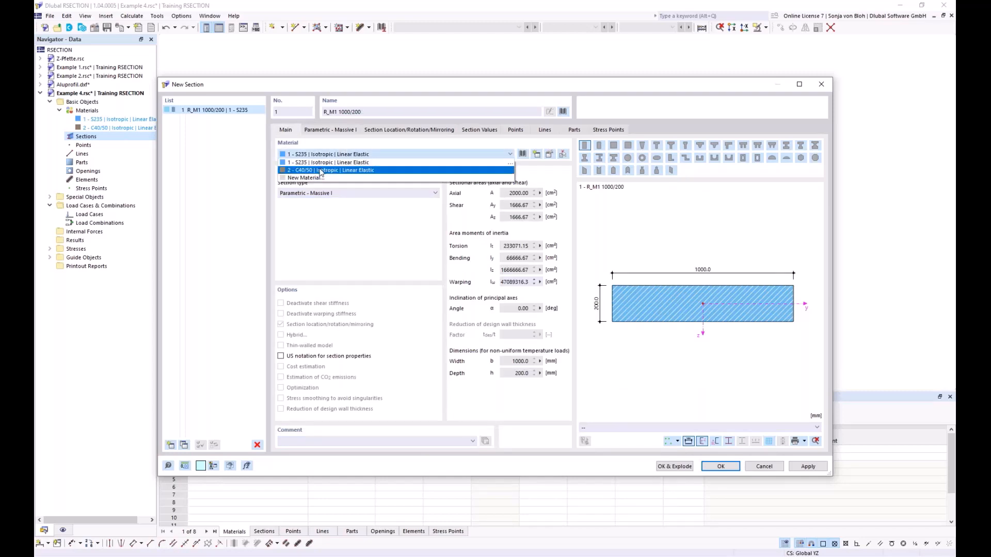
pyautogui.click(331, 171)
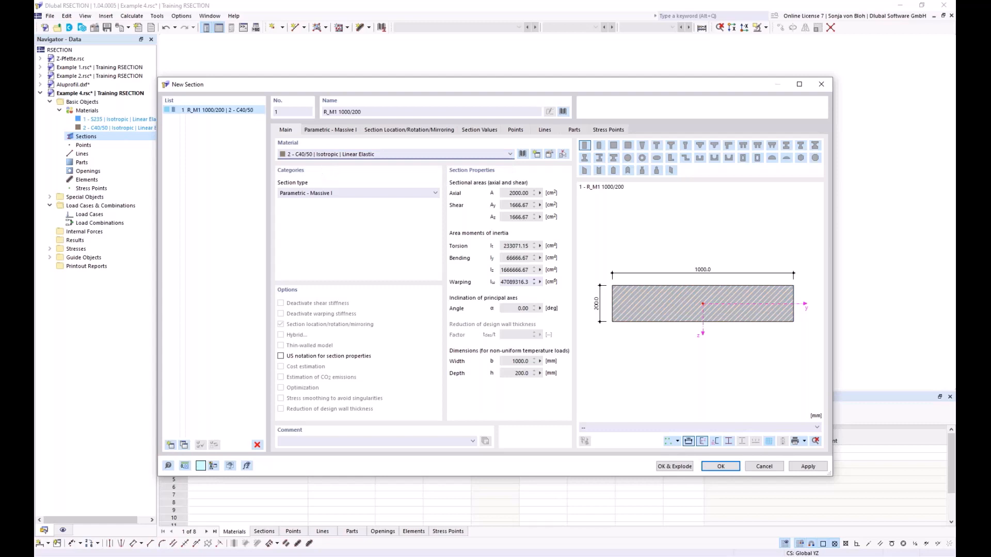
pyautogui.click(721, 467)
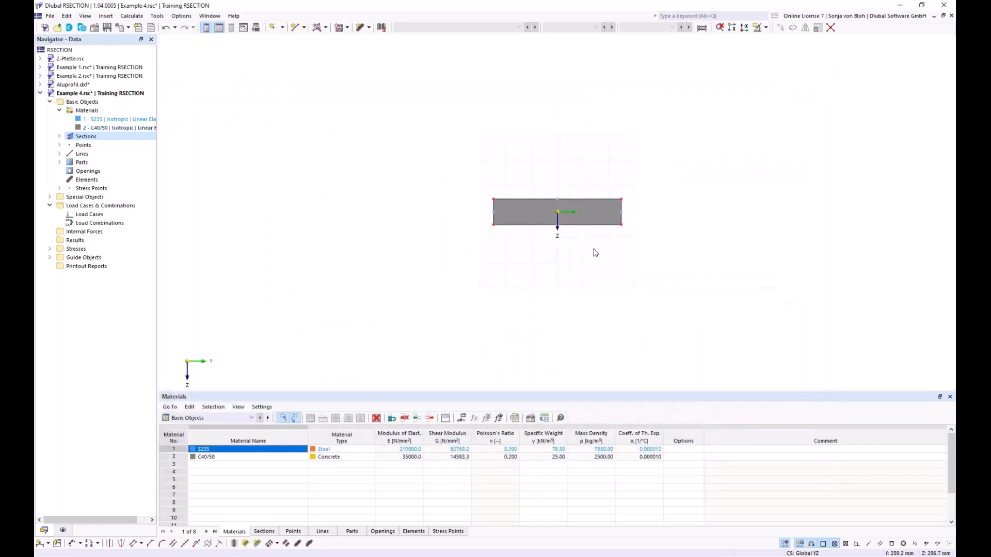
# Start a second section and choose the standardized steel profile HEB 400 to DIN 1025-2 from the section library.
pyautogui.scroll(2, 594, 253)
pyautogui.moveTo(520, 281); pyautogui.dragTo(487, 276, button='middle')
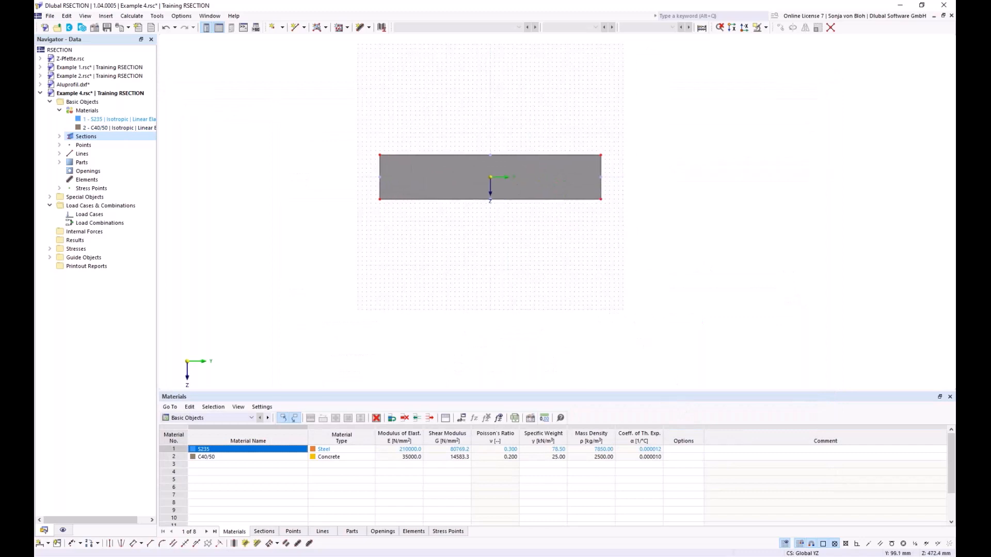
pyautogui.scroll(1, 511, 283)
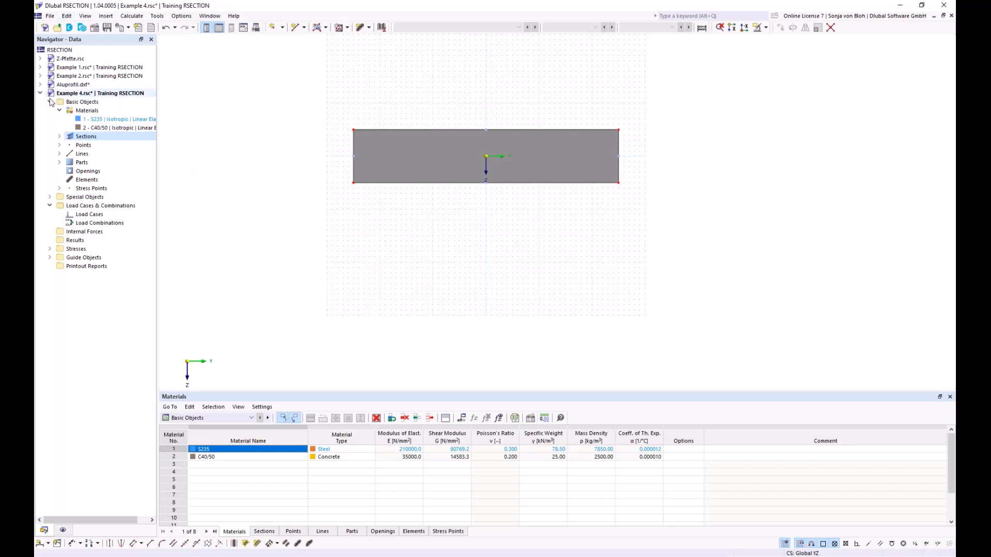
pyautogui.rightClick(85, 137)
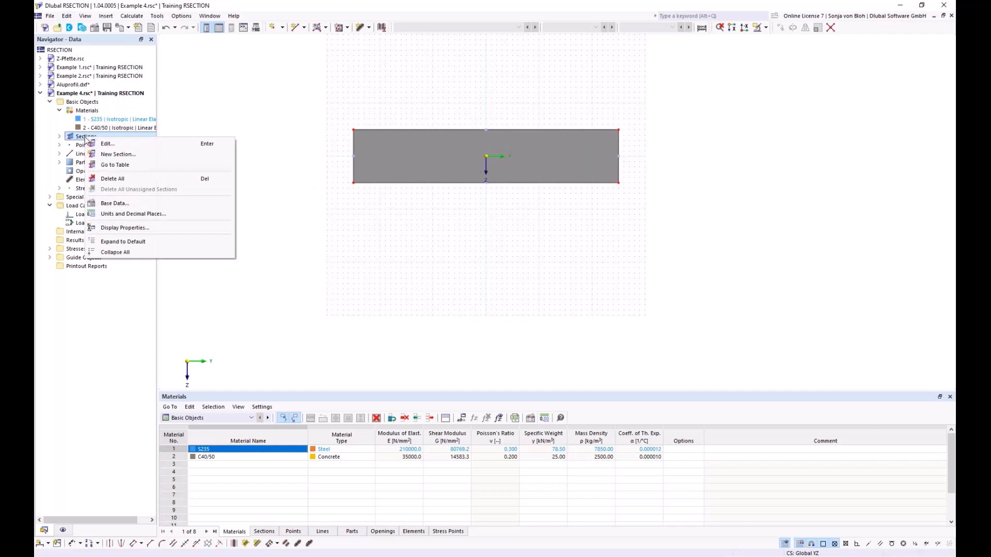
pyautogui.click(100, 155)
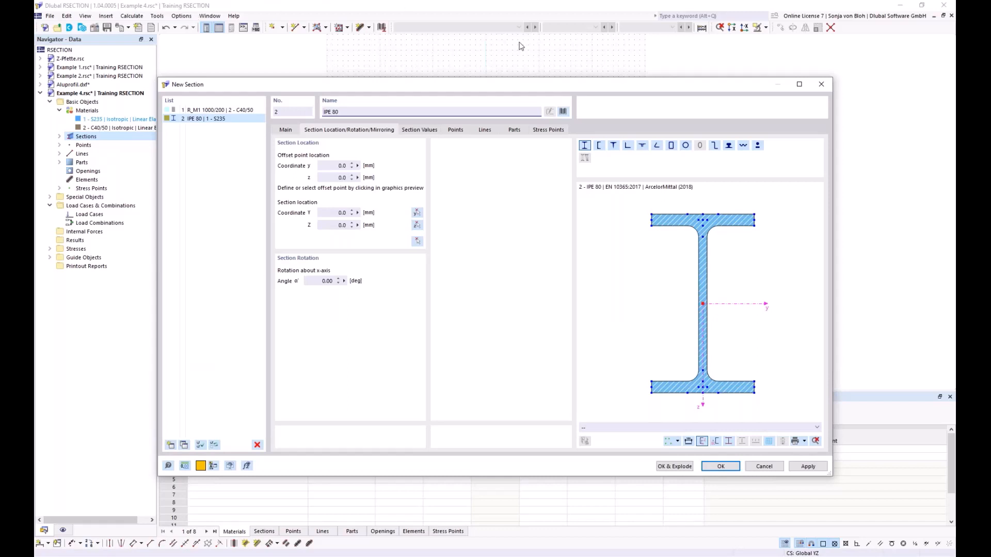
pyautogui.click(564, 112)
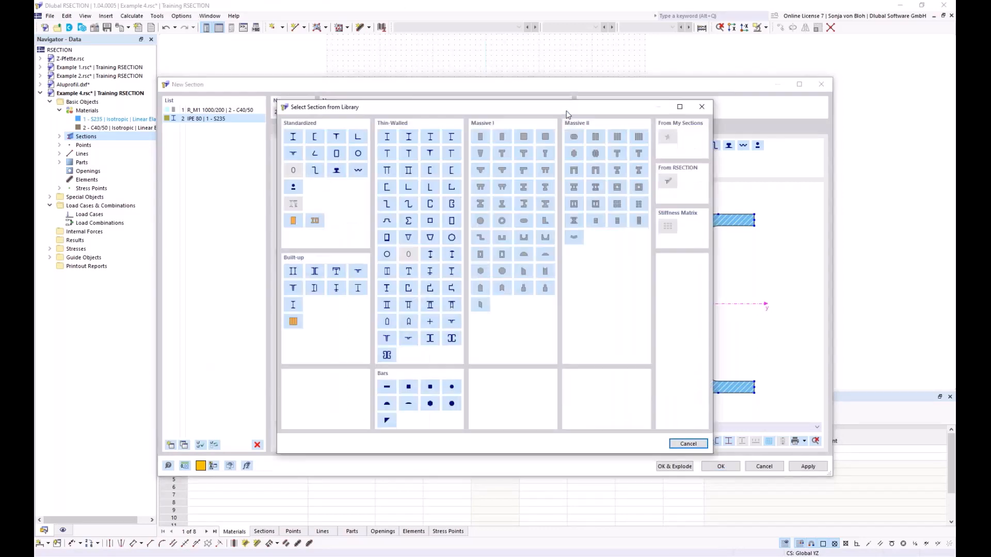
pyautogui.click(294, 137)
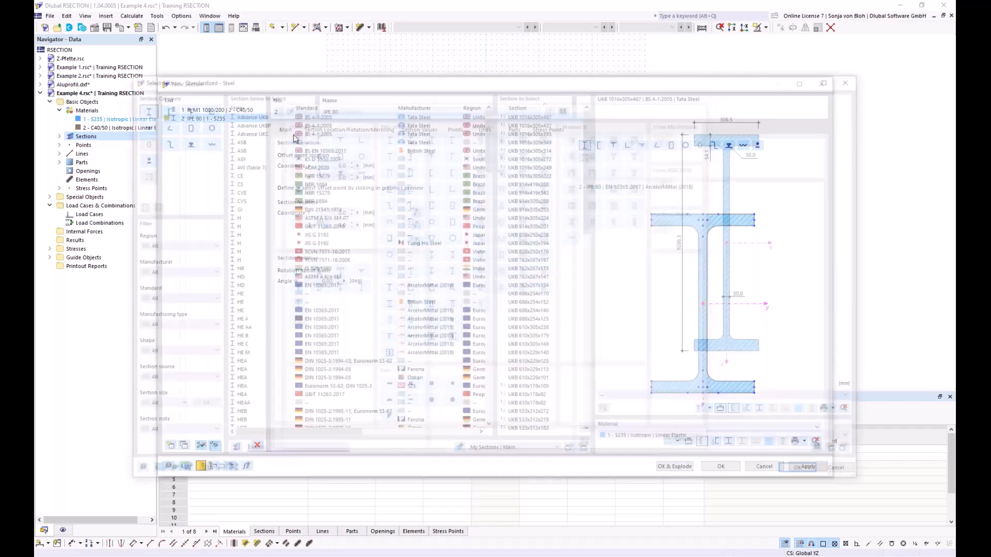
pyautogui.click(274, 453)
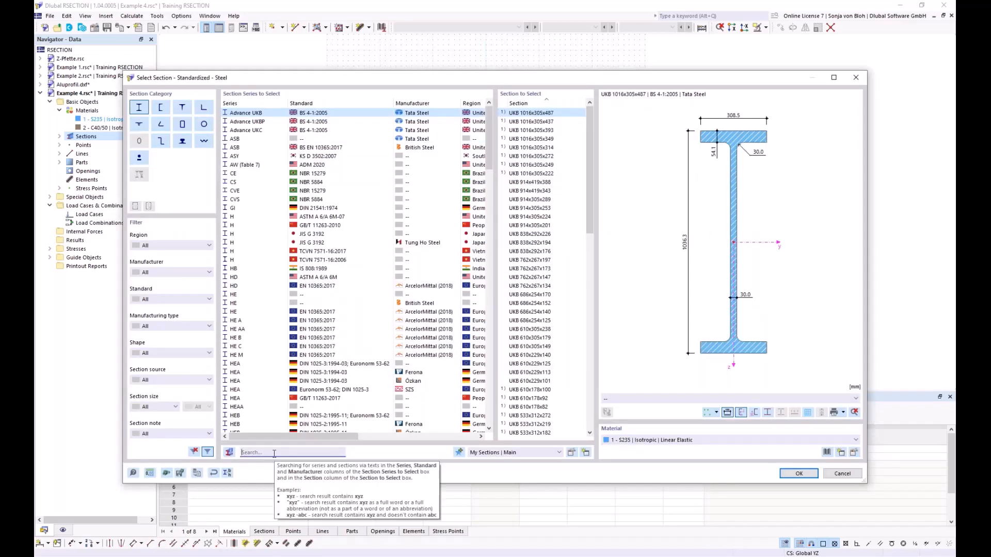
pyautogui.write('HEB')
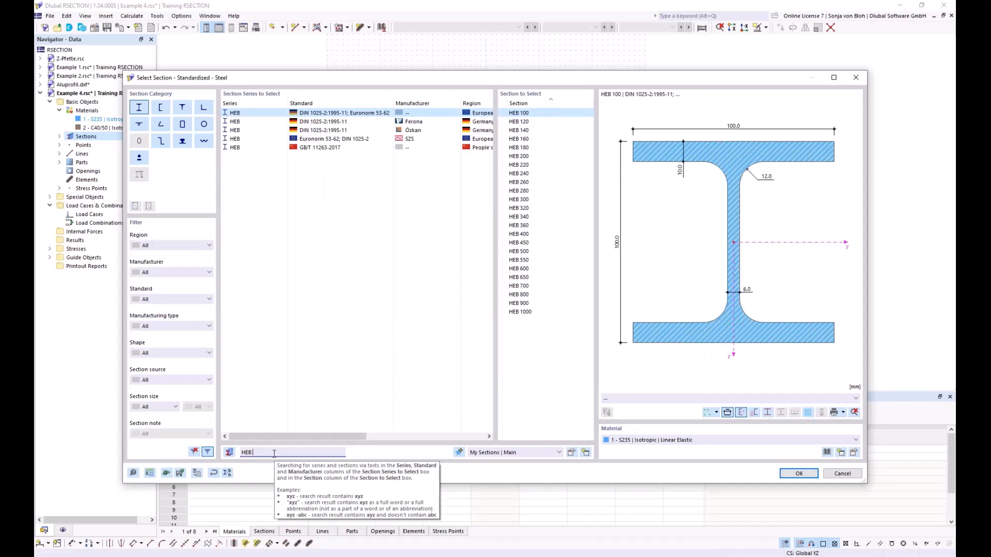
pyautogui.write(' 400')
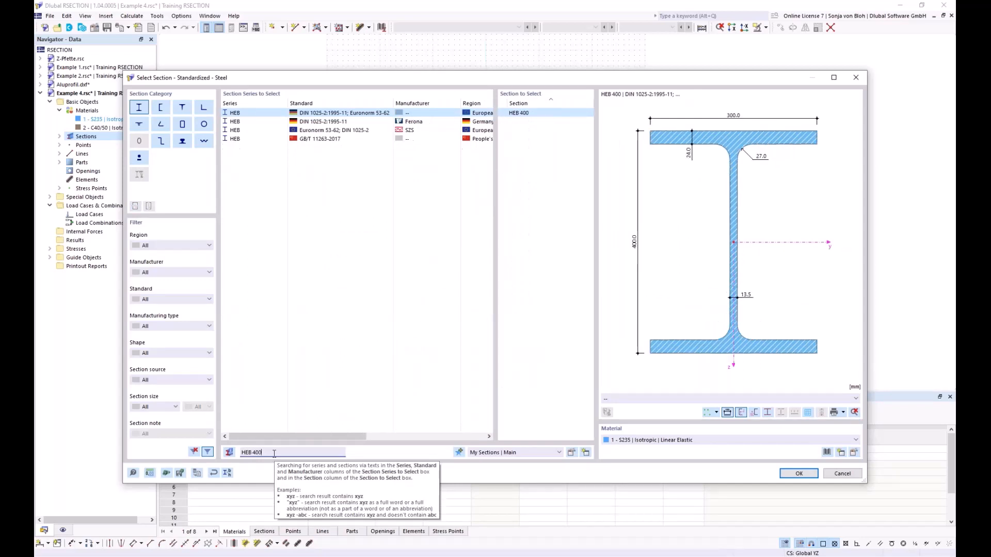
pyautogui.click(523, 114)
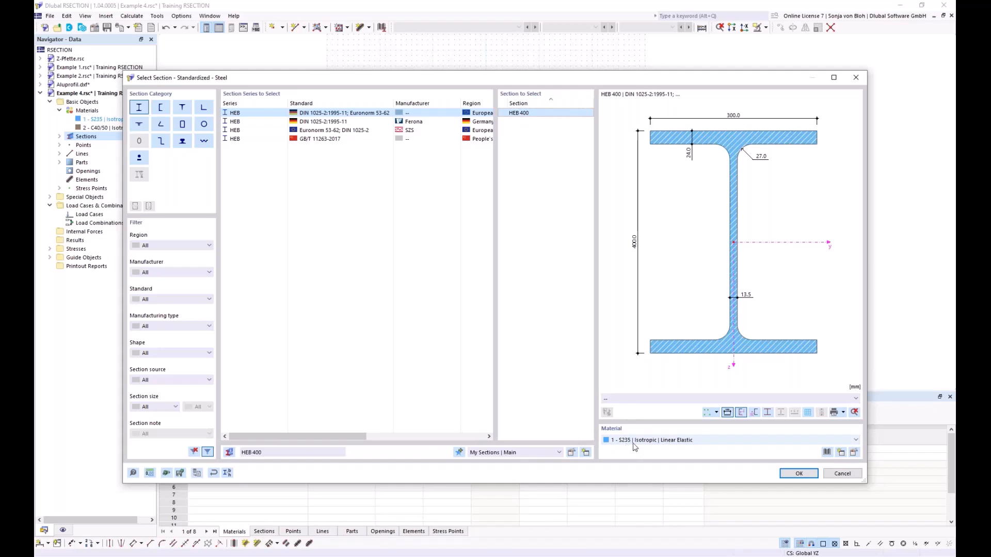
pyautogui.click(799, 473)
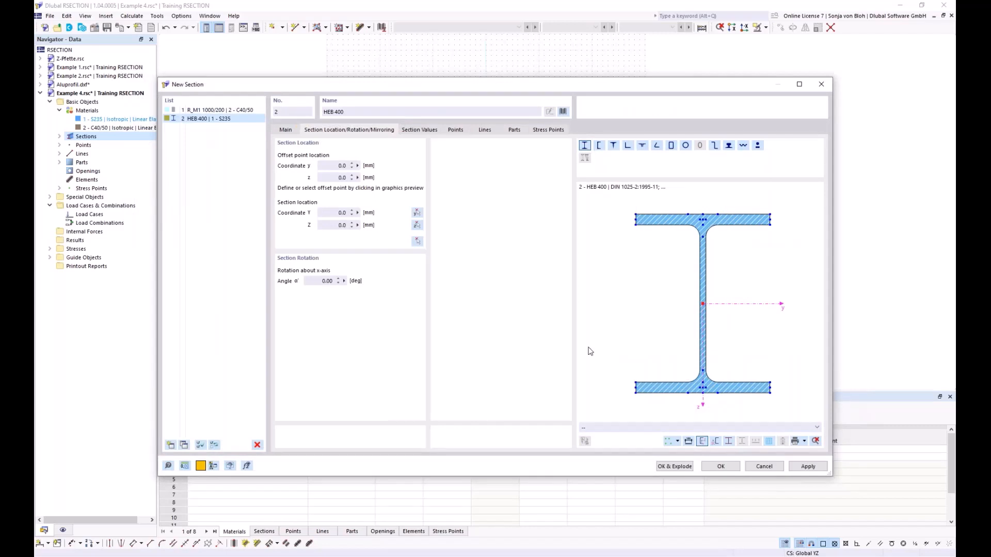
# Set the HEB 400's offset point to its top flange's upper midpoint and place it at the midpoint of the concrete slab's bottom edge.
pyautogui.click(702, 213)
pyautogui.click(417, 241)
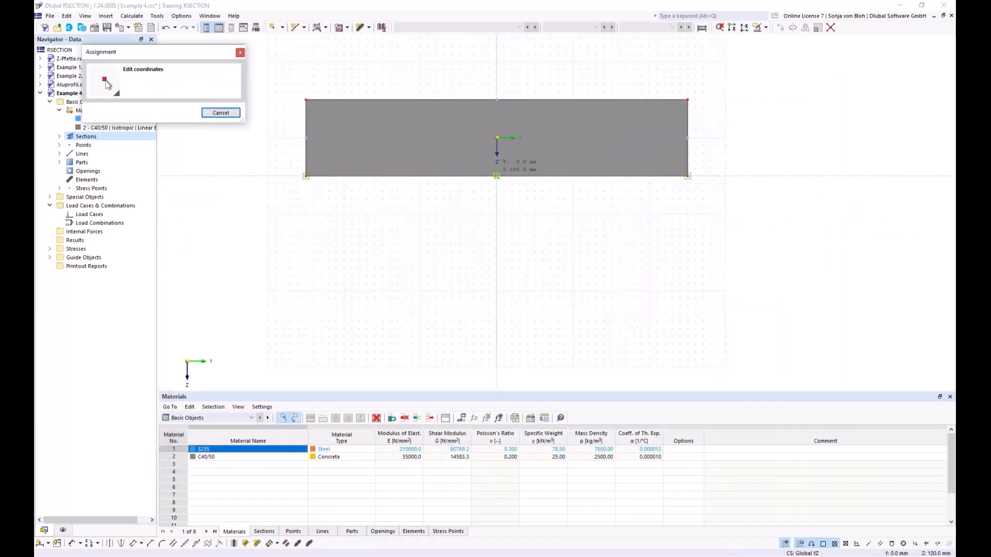
pyautogui.click(496, 176)
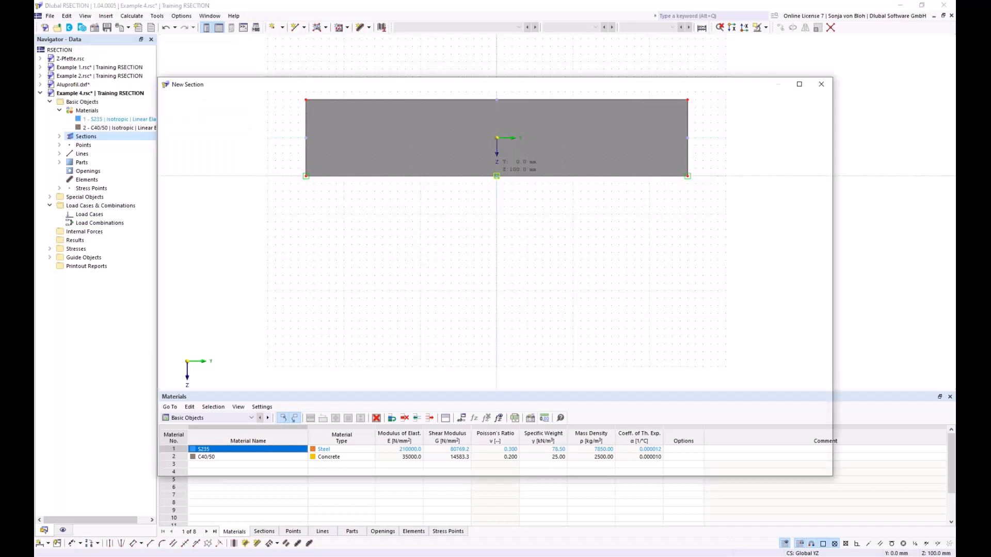
pyautogui.click(721, 466)
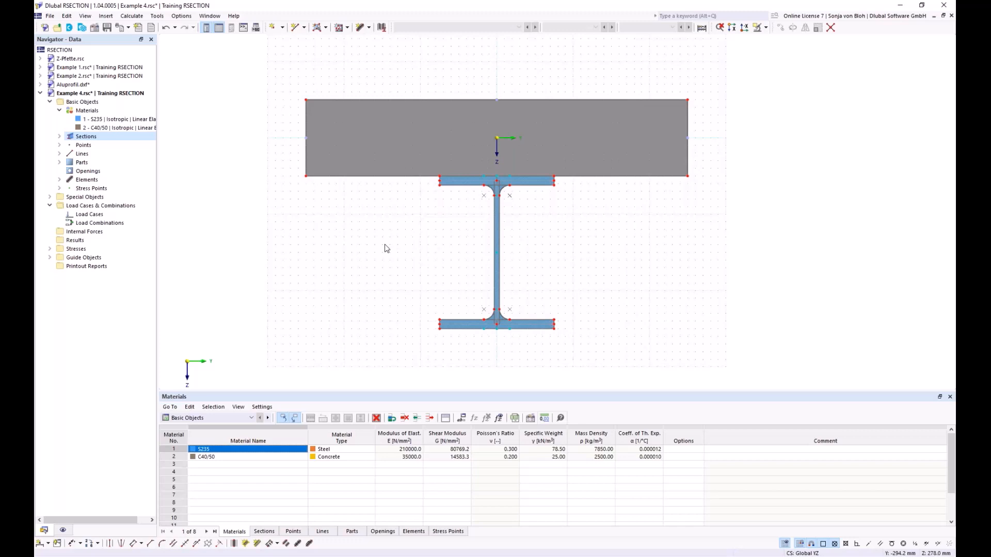
# Create load case LC1 named M in the Permanent action category.
pyautogui.rightClick(98, 216)
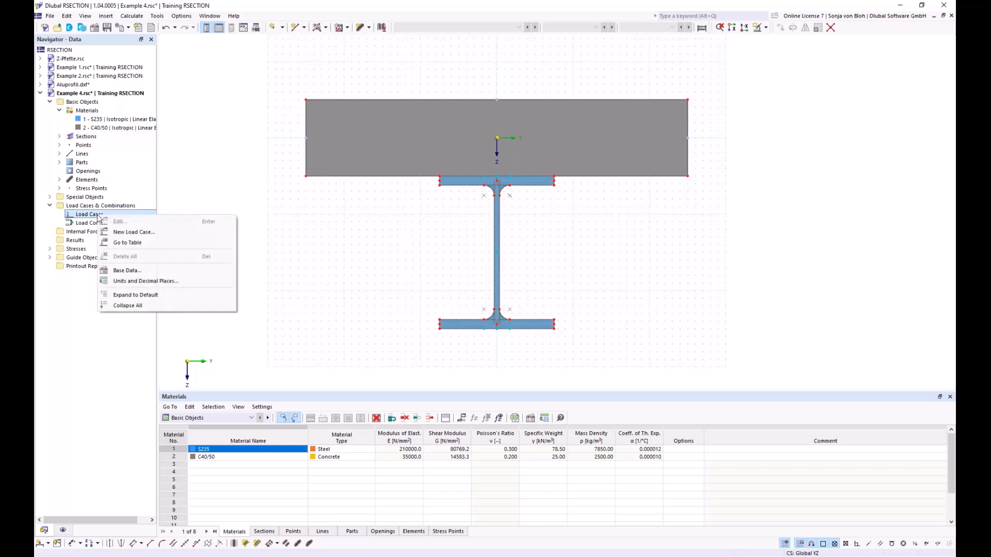
pyautogui.click(115, 233)
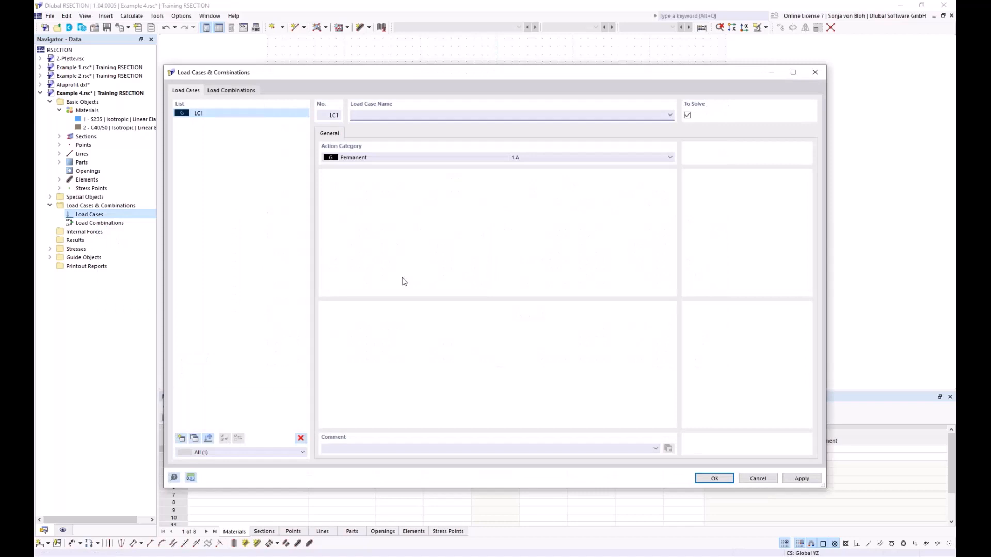
pyautogui.write('M')
pyautogui.click(712, 479)
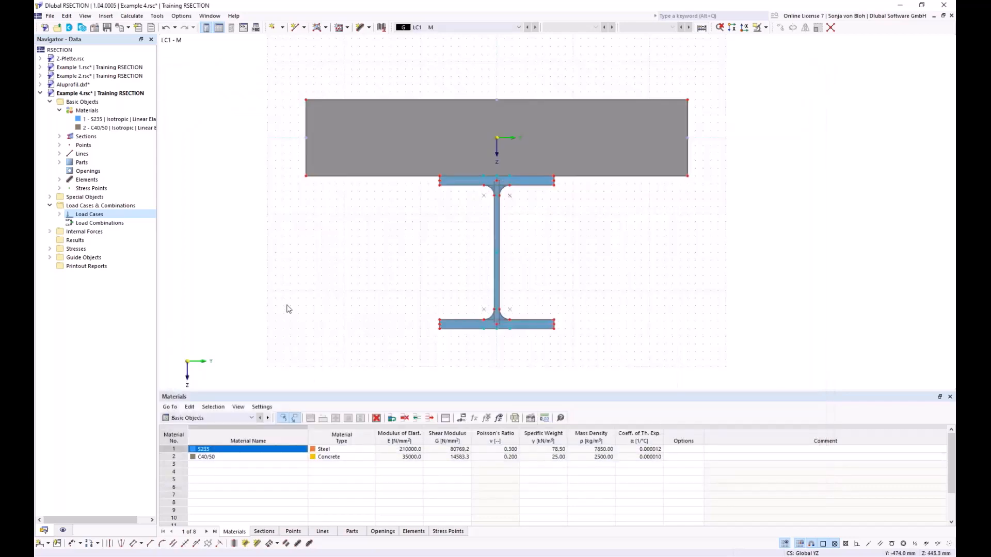
# Define internal forces for load case LC1 with a bending moment My of 100 kNm.
pyautogui.click(49, 232)
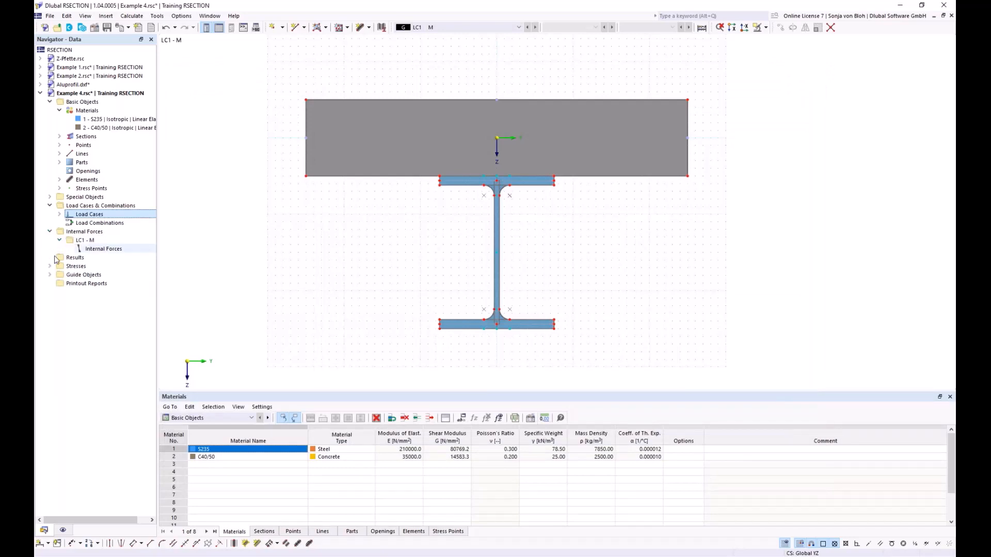
pyautogui.doubleClick(98, 249)
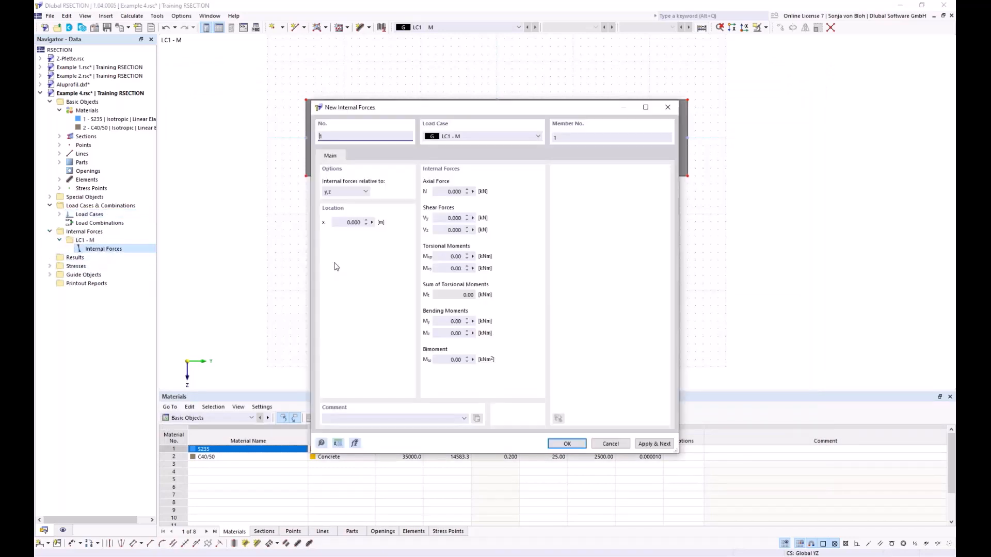
pyautogui.click(444, 320)
pyautogui.write('100')
pyautogui.click(563, 443)
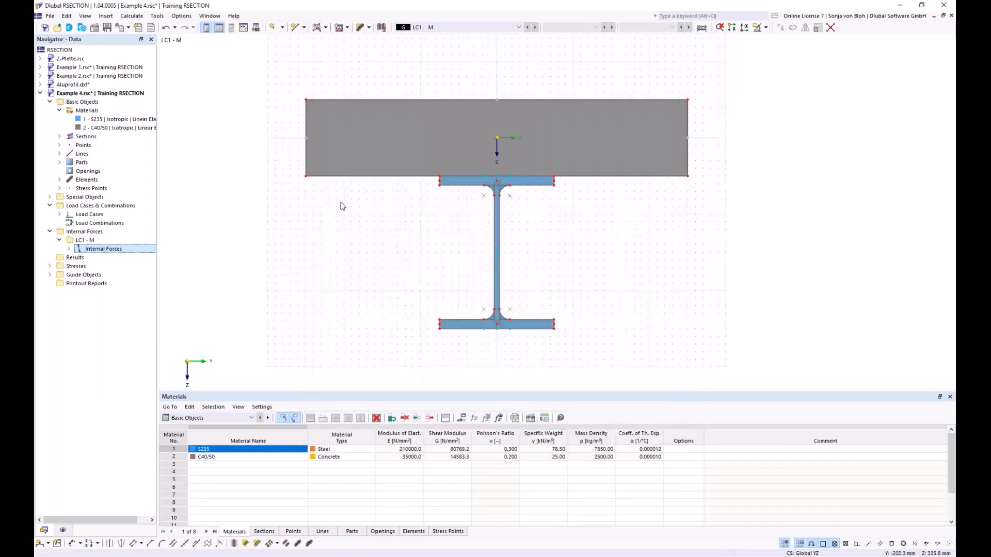
# Calculate the composite section to display its total normal stress σx,tot, and save the model.
pyautogui.click(131, 16)
pyautogui.click(146, 28)
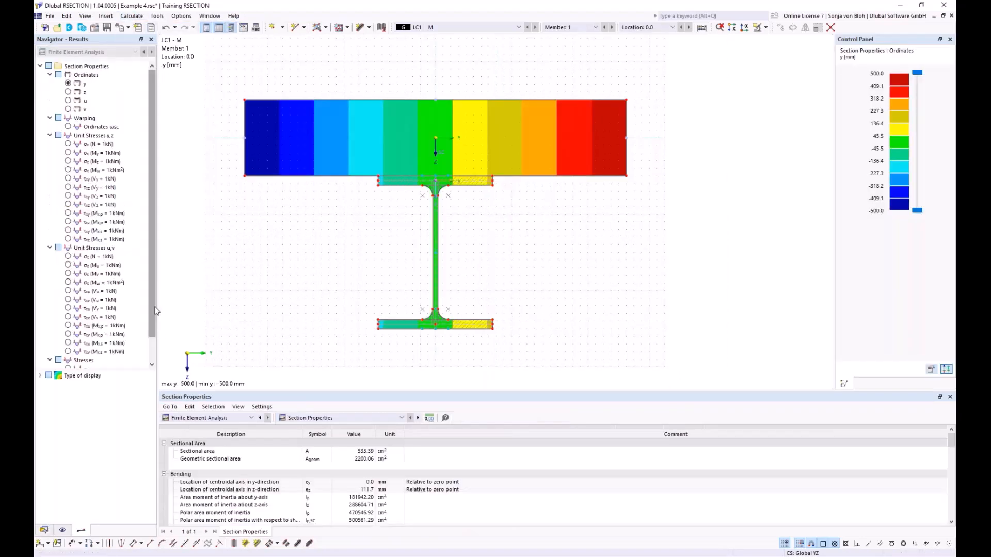
pyautogui.scroll(-1, 156, 310)
pyautogui.click(89, 343)
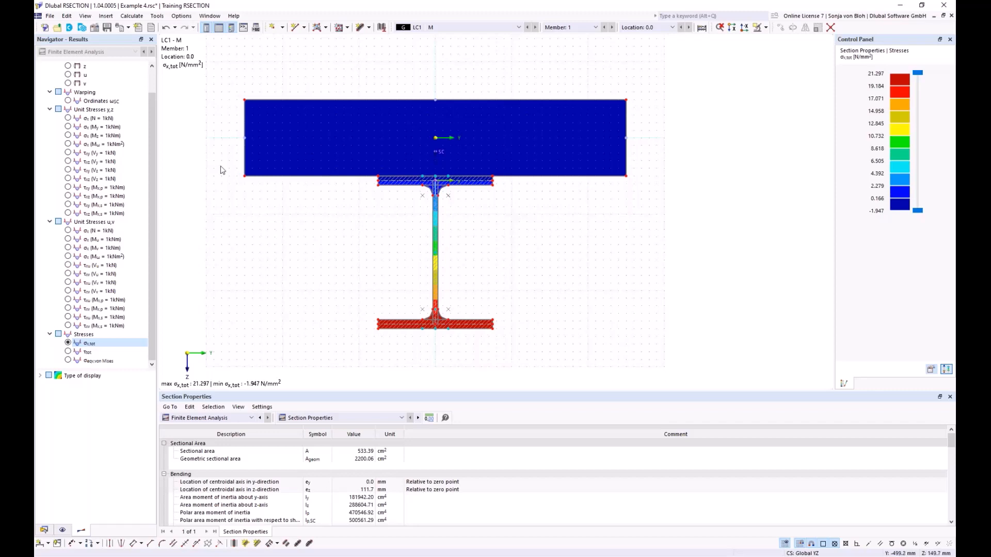
pyautogui.click(107, 28)
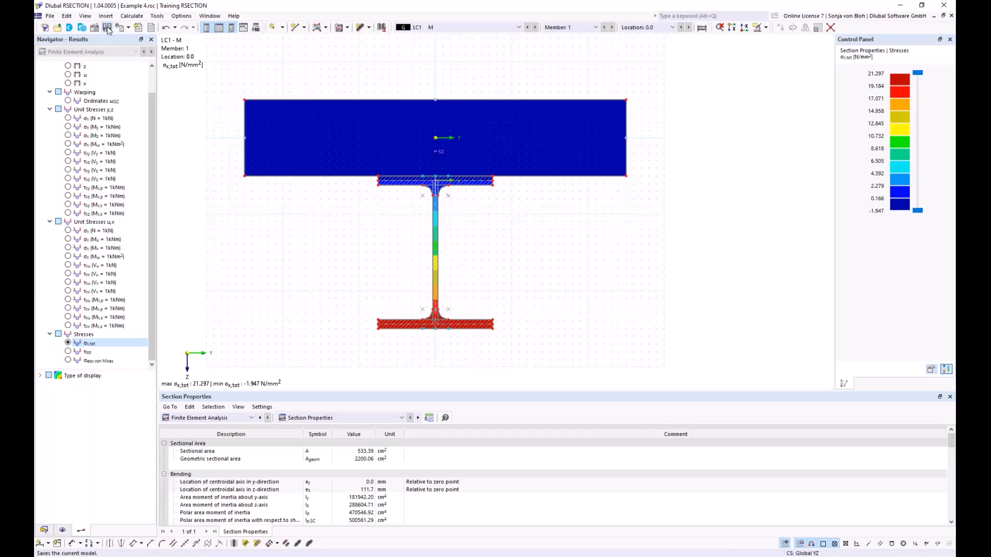
# Switch to RFEM and create a blank 3D model named Example 1 in the Training RSECTION project.
pyautogui.click(341, 556)
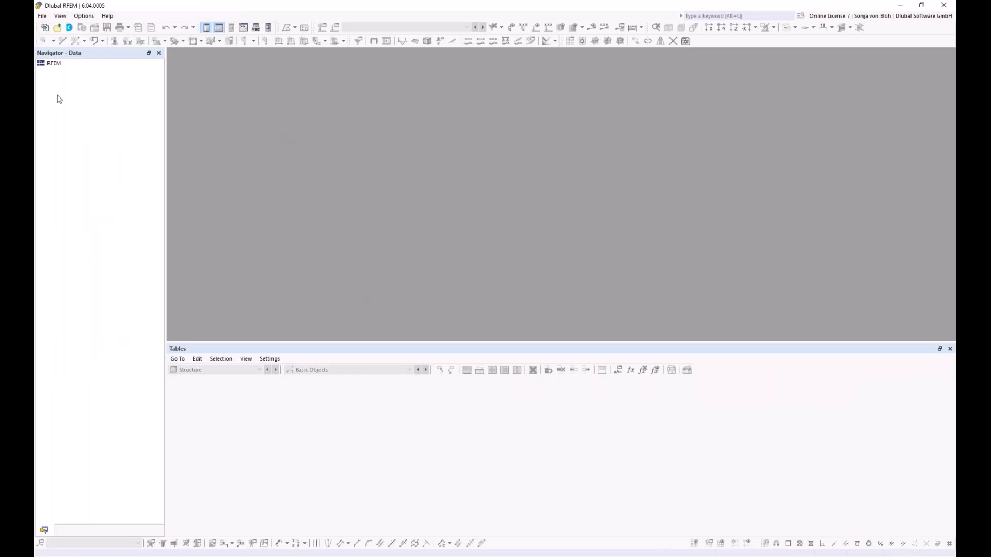
pyautogui.click(44, 28)
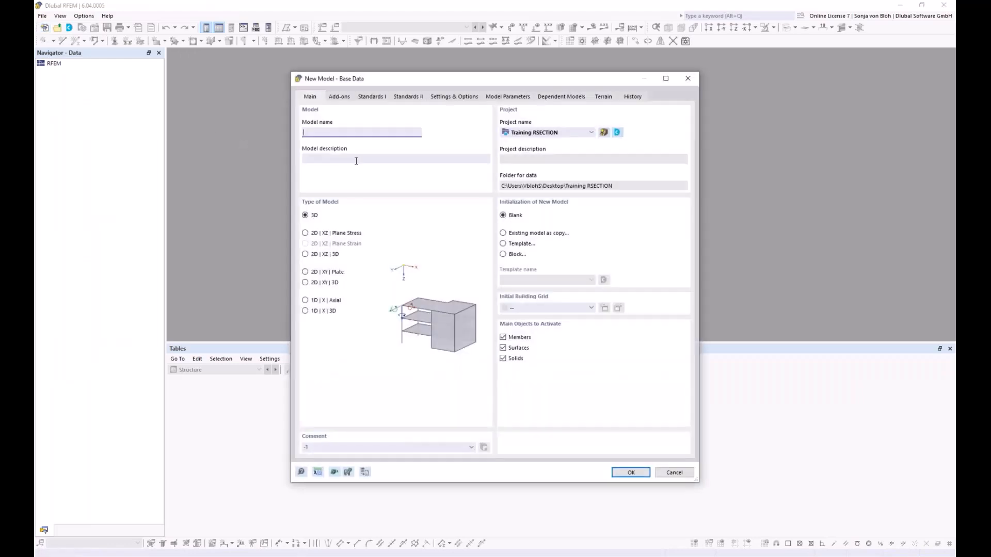
pyautogui.write('Example 1')
pyautogui.click(630, 473)
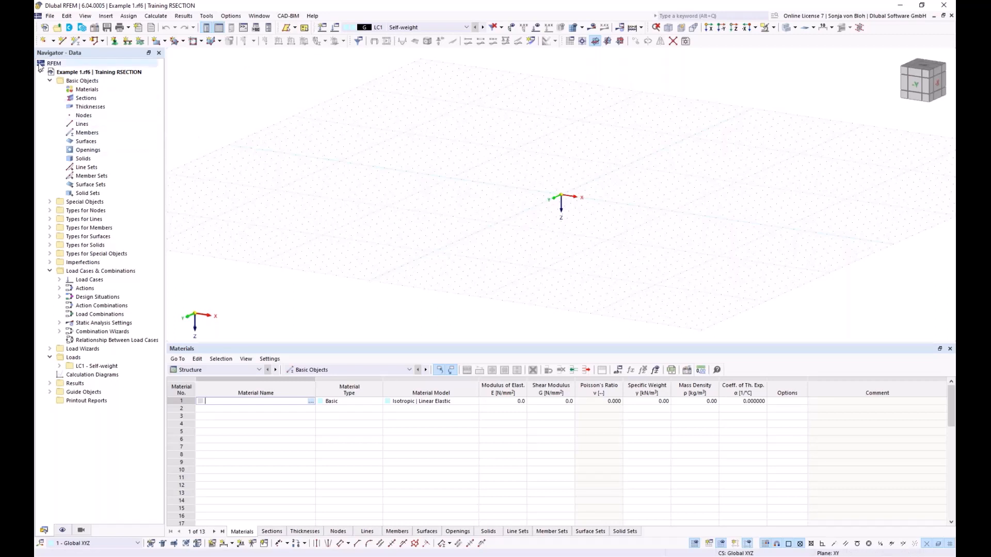
# Create a new section by importing Example 4 from RSECTION, and review its hybrid material assignment before accepting it.
pyautogui.rightClick(91, 99)
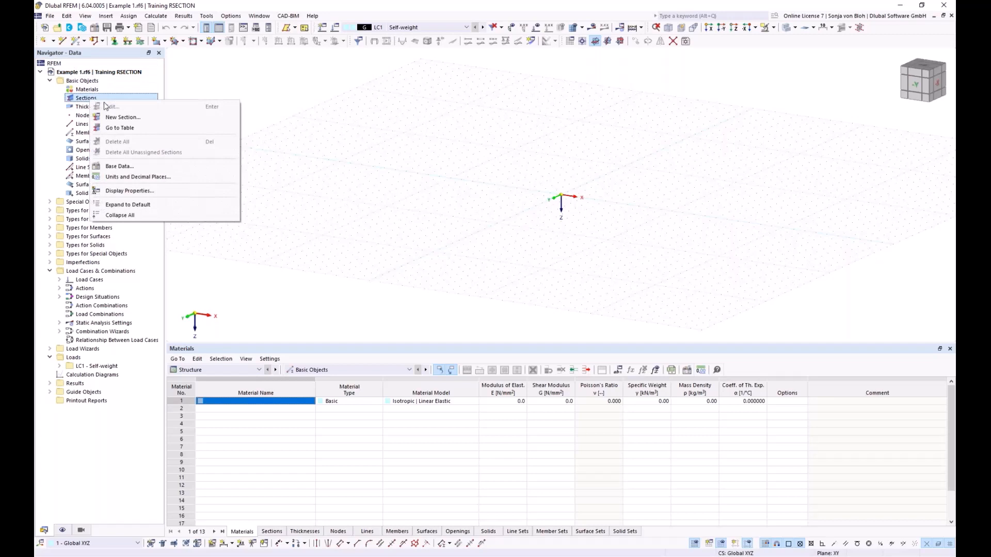
pyautogui.click(120, 117)
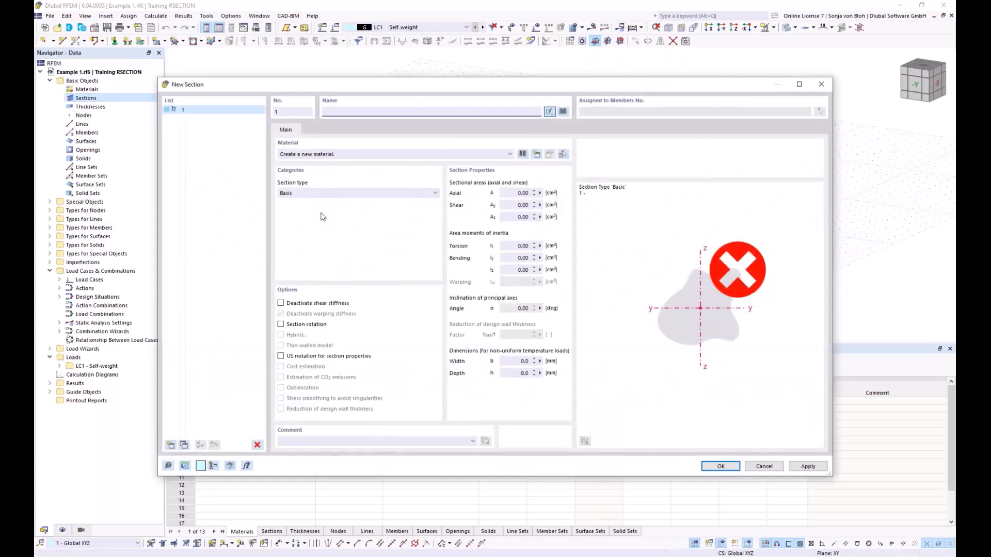
pyautogui.click(563, 112)
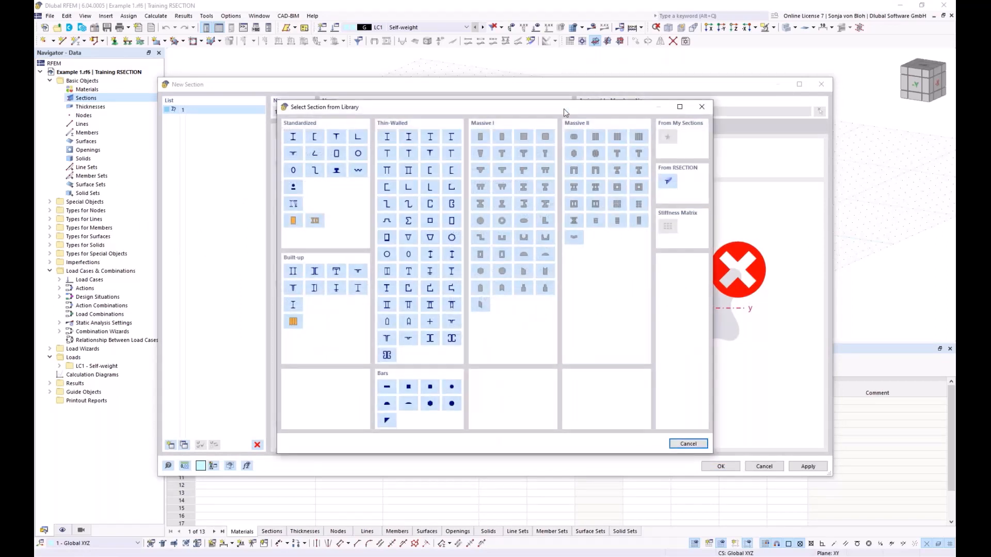
pyautogui.click(669, 182)
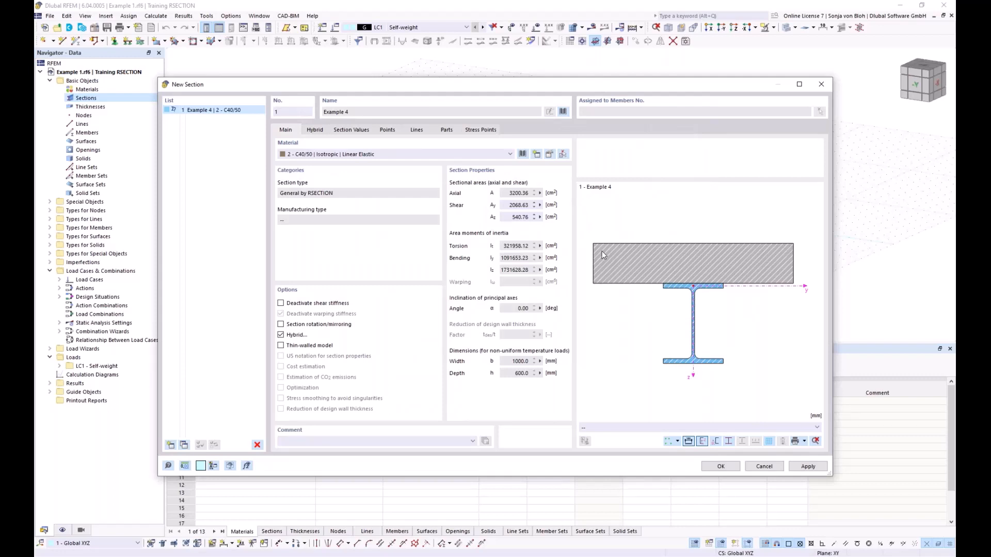
pyautogui.click(316, 131)
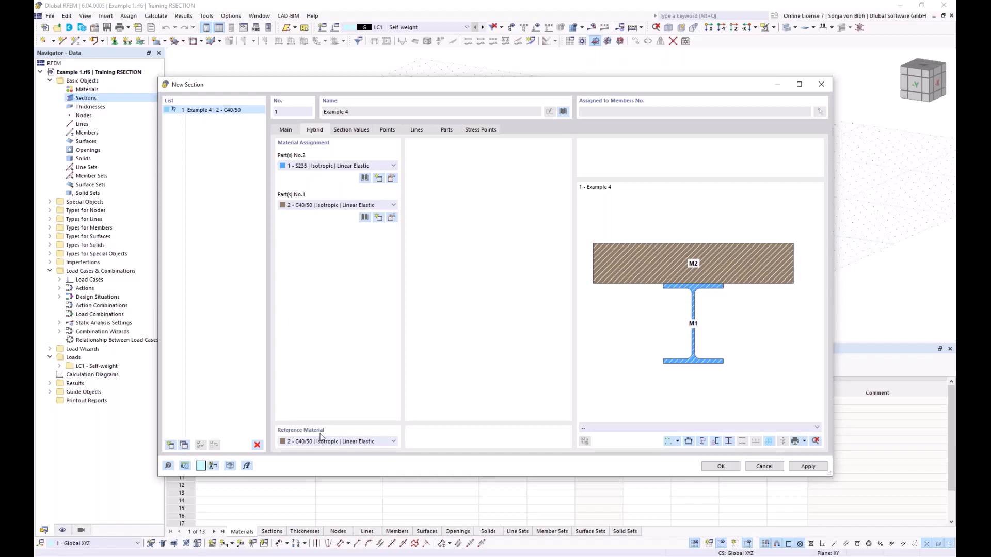
pyautogui.click(720, 467)
# Draw a member with the Example 4 section from the origin to the point X 4.000 m, Y 0.000 m, Z 0.000 m.
pyautogui.moveTo(450, 265); pyautogui.dragTo(416, 256, button='middle')
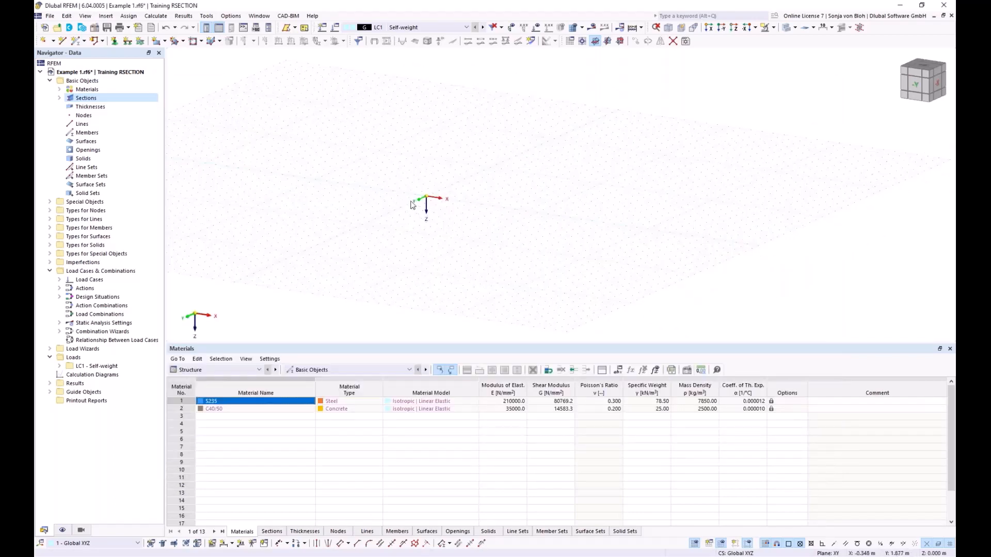
pyautogui.click(77, 41)
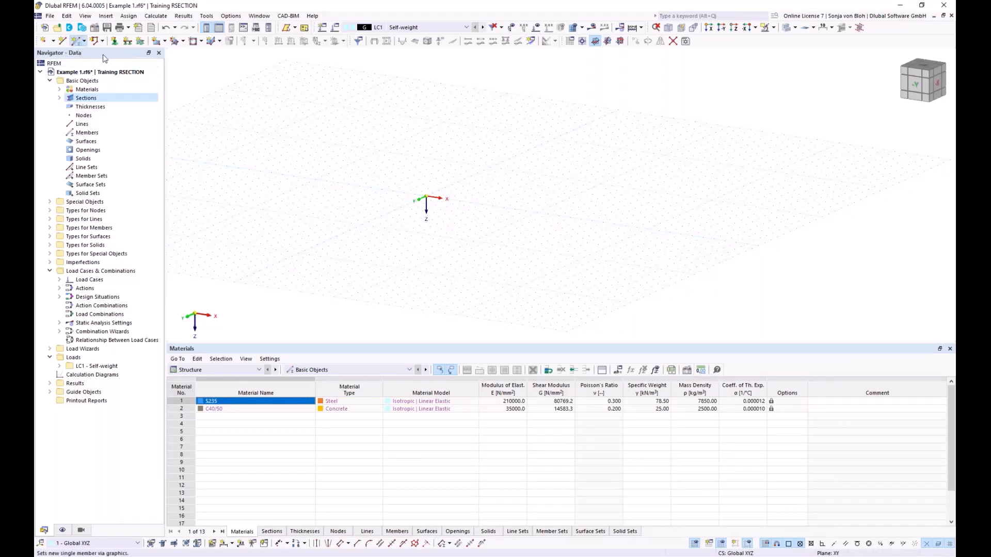
pyautogui.click(255, 127)
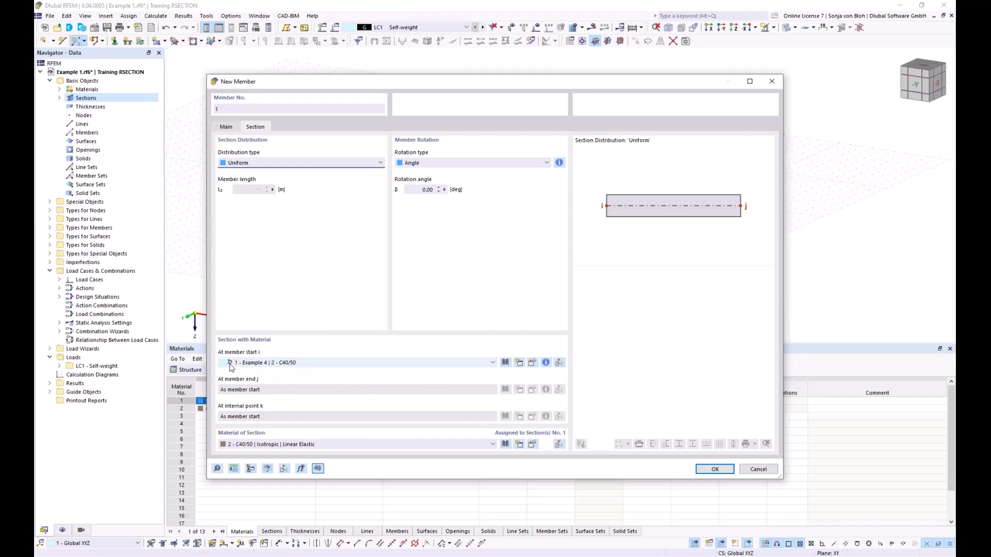
pyautogui.click(707, 470)
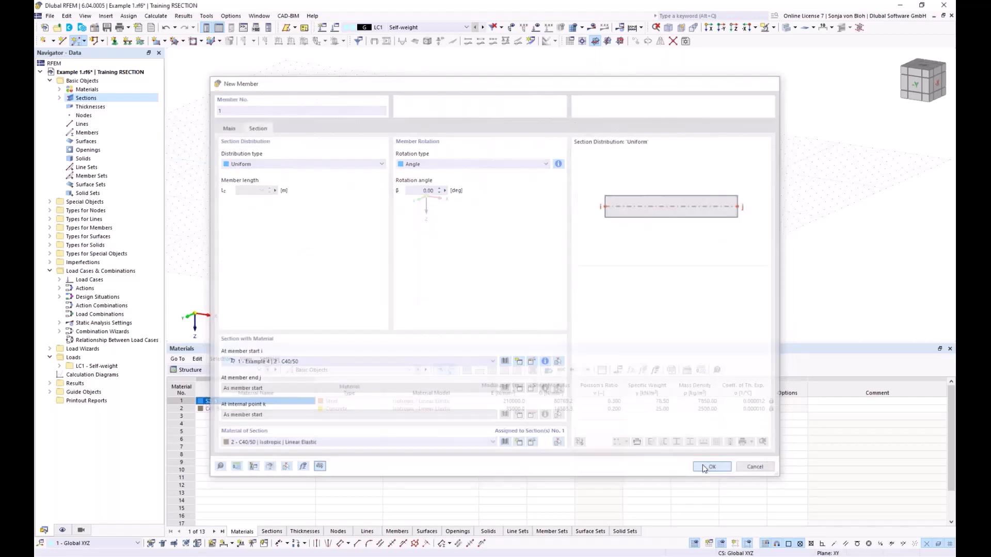
pyautogui.click(427, 199)
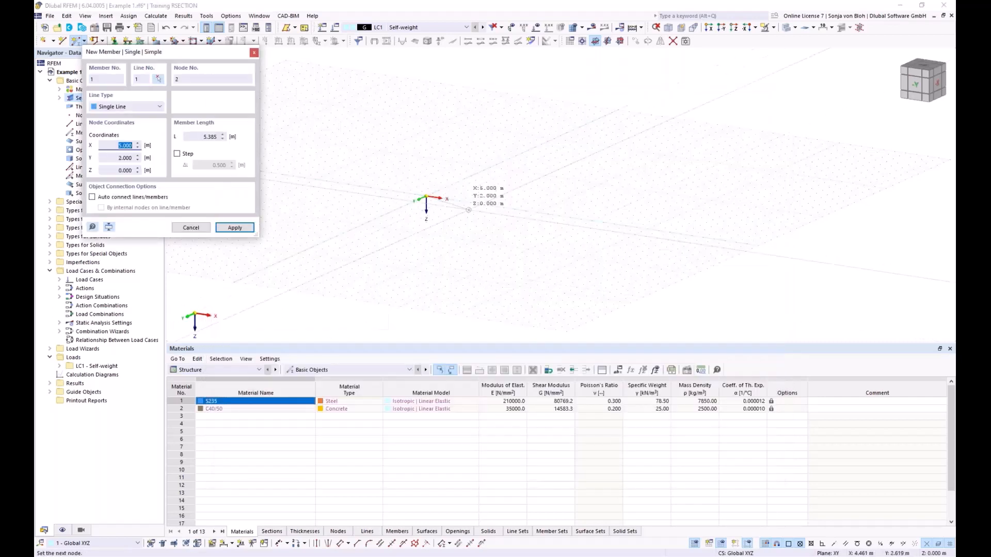
pyautogui.click(471, 202)
pyautogui.scroll(8, 471, 208)
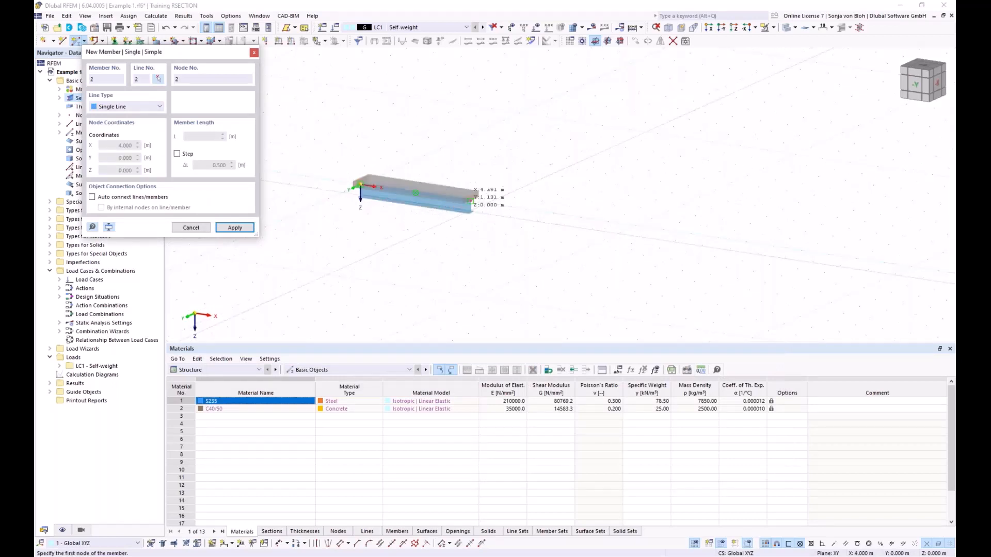
pyautogui.press('Escape')
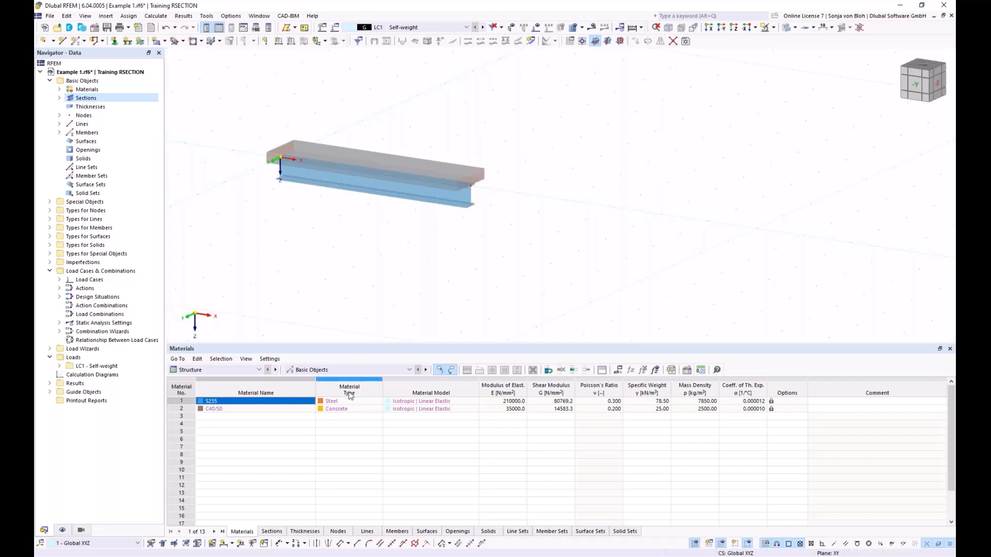
# Switch to Chrome and look through the Support & Learning and News & Events offerings on the Dlubal website.
pyautogui.click(253, 556)
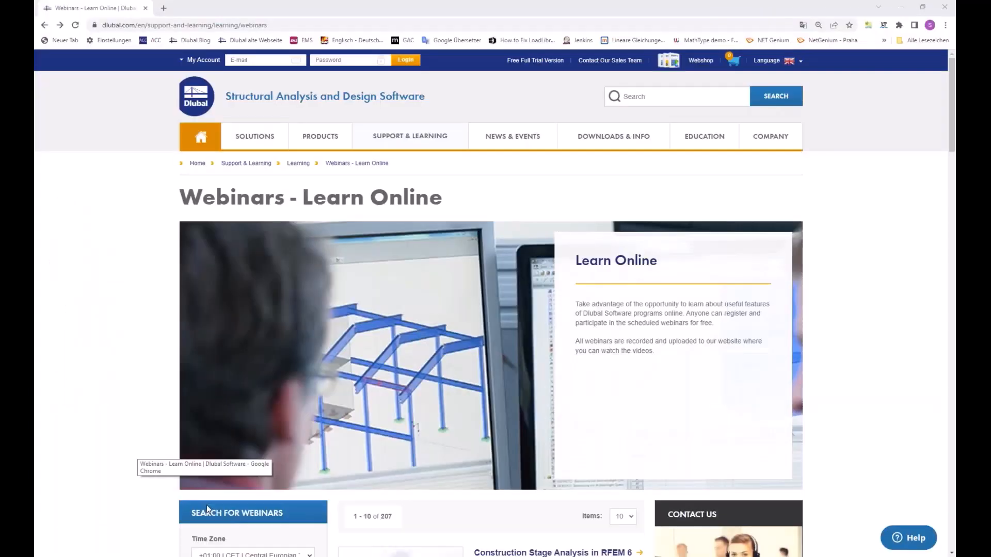
pyautogui.click(206, 507)
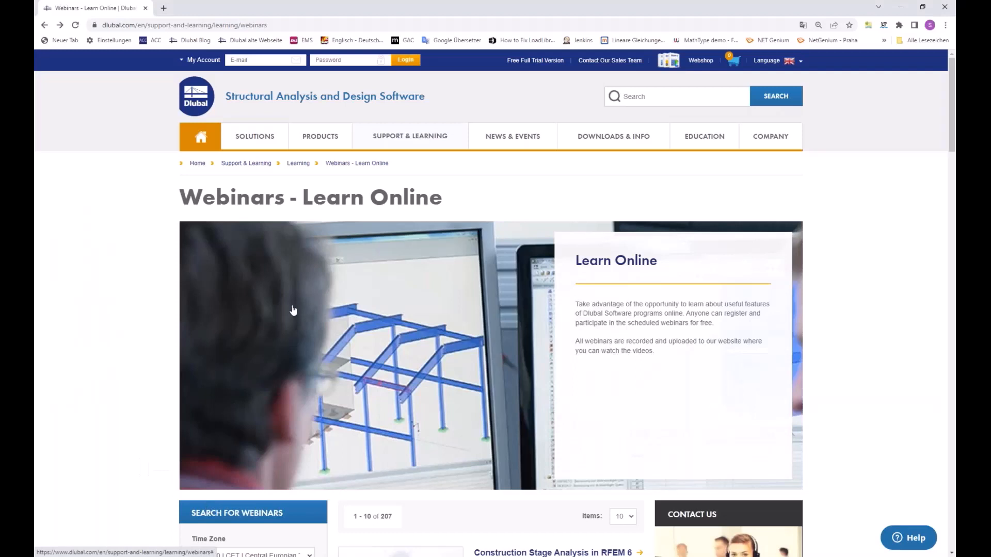
pyautogui.moveTo(414, 145)
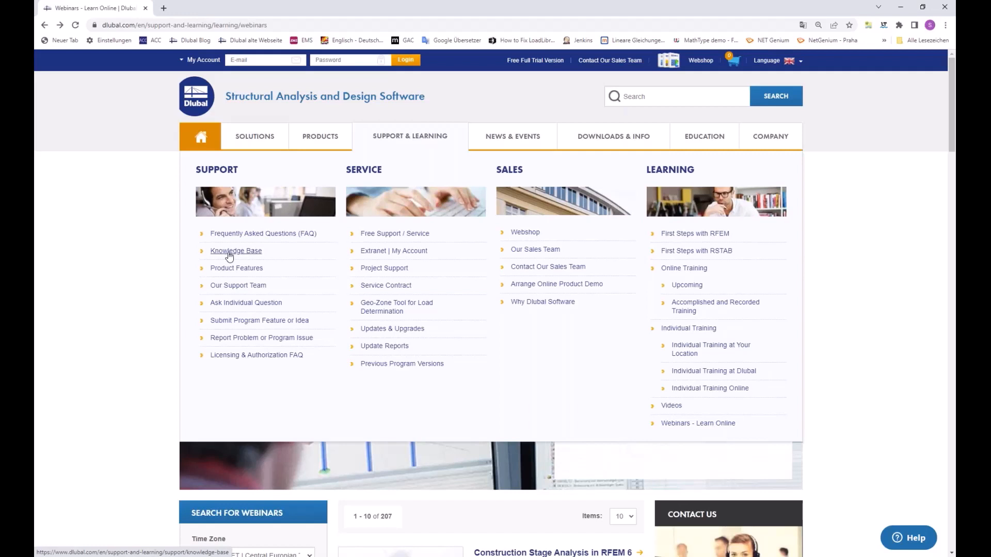
pyautogui.moveTo(511, 140)
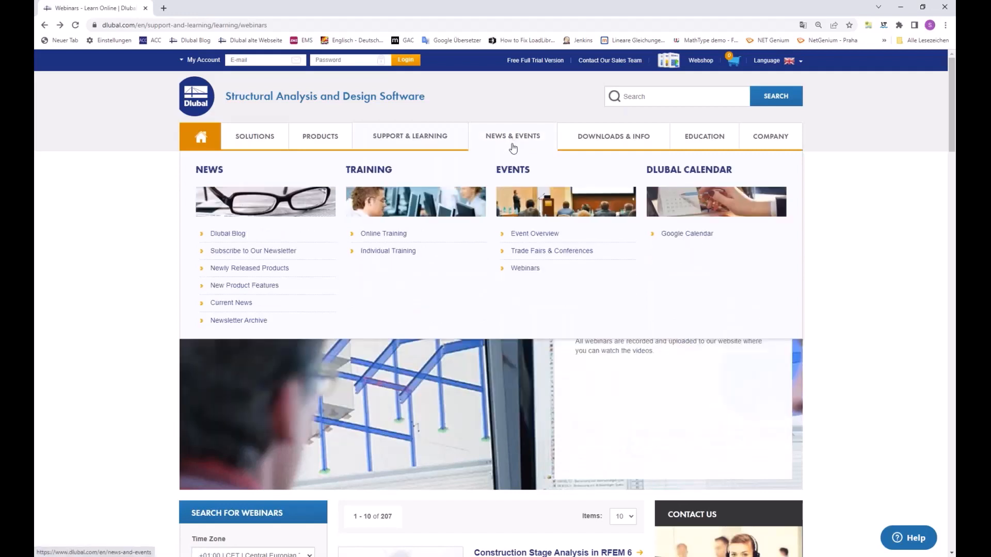